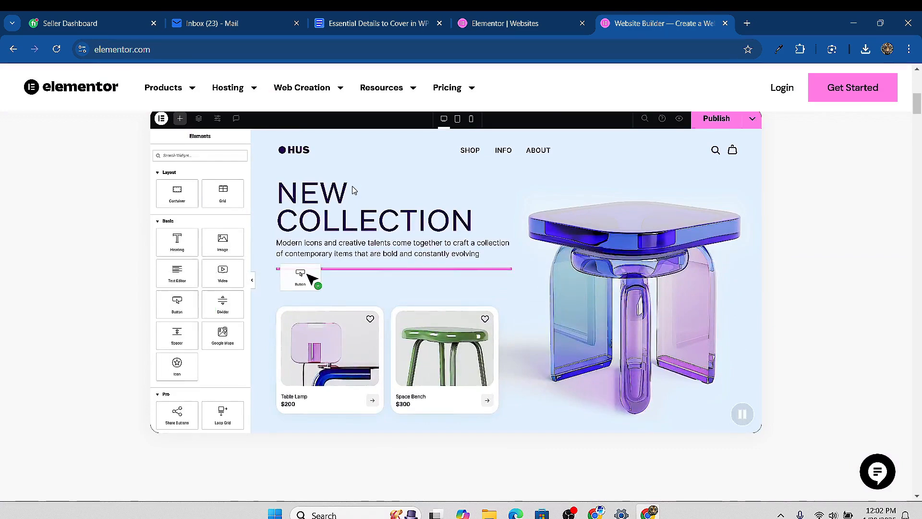
Open the Hosting for WordPress page from the Elementor homepage
scroll(354, 191, "down", 10)
scroll(431, 259, "up", 10)
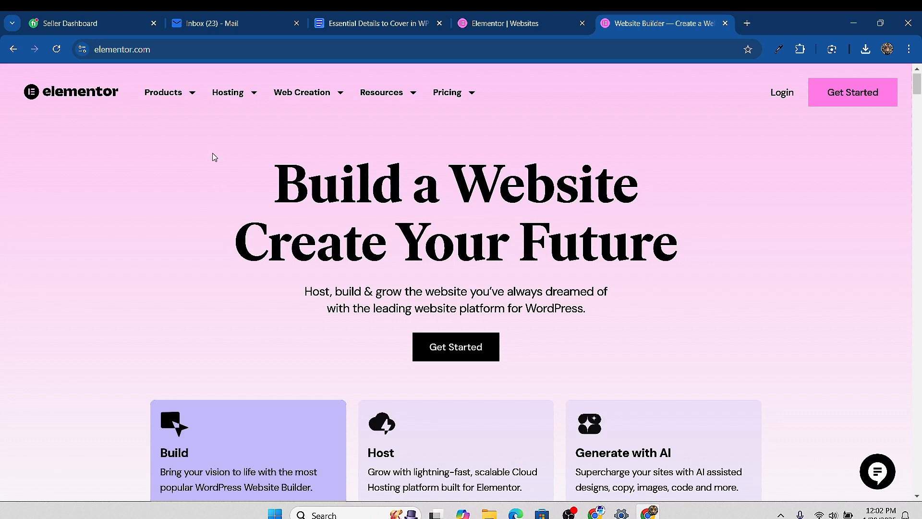
mouse_move(247, 98)
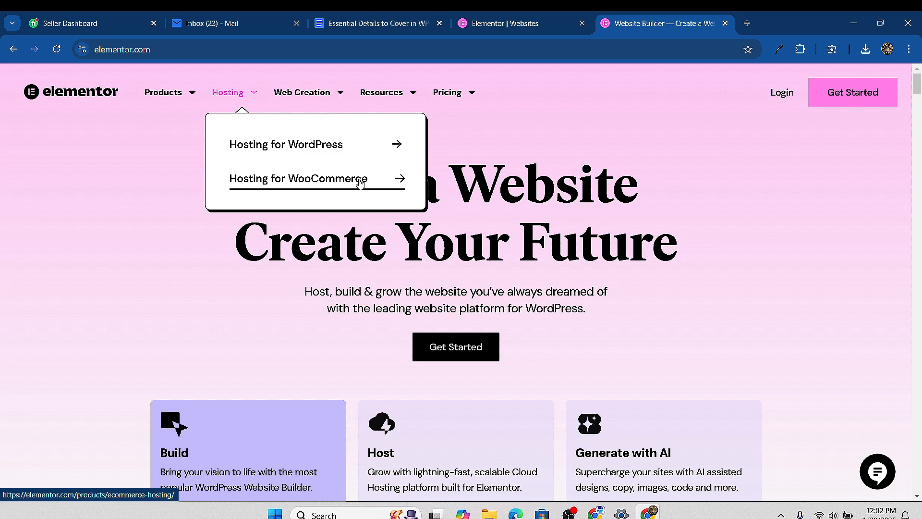
left_click(299, 146)
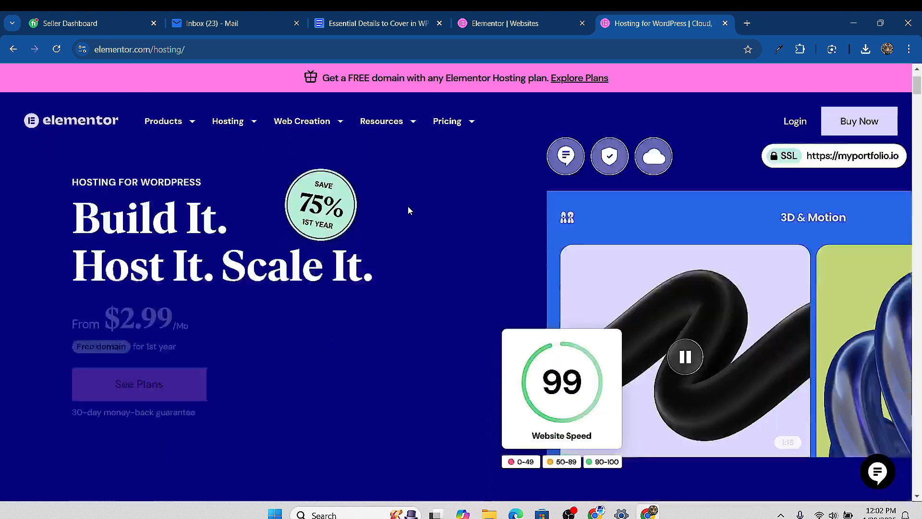
Examine the prices of the Lite, Basic, Business and Grow hosting plans, highlighting the Basic plan's crossed-out regular price
scroll(430, 187, "down", 5)
scroll(449, 197, "up", 3)
scroll(456, 207, "down", 13)
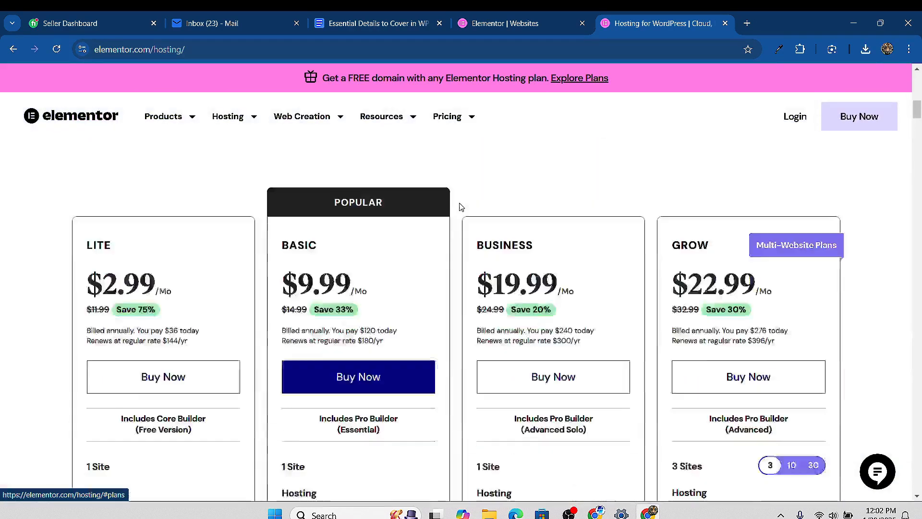
scroll(460, 207, "up", 3)
scroll(132, 245, "up", 1)
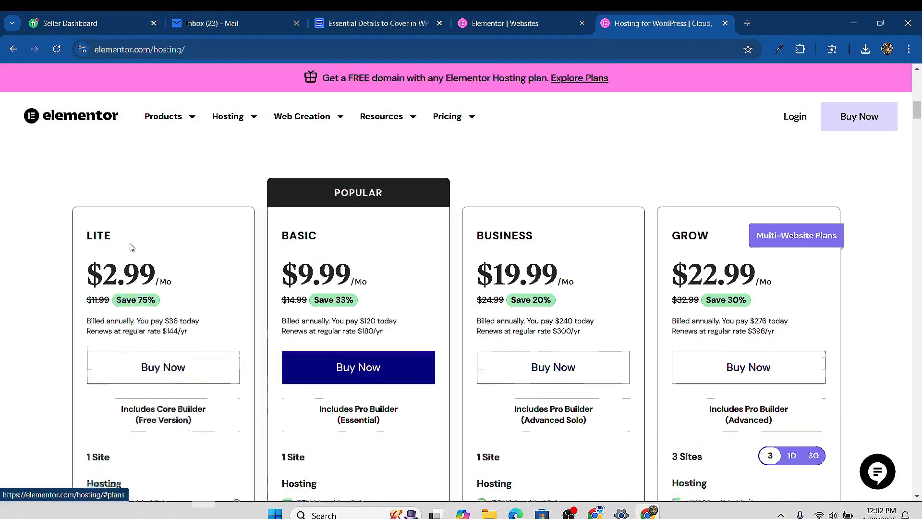
scroll(173, 322, "down", 1)
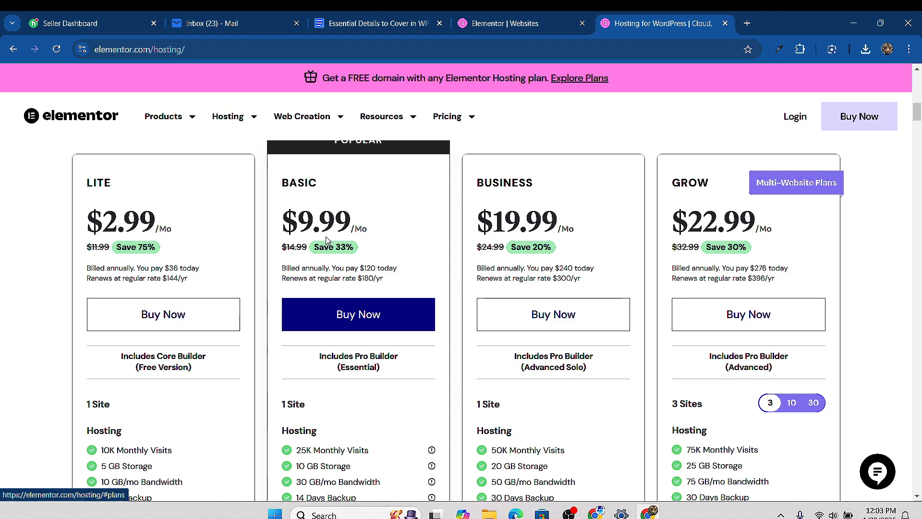
scroll(326, 240, "up", 1)
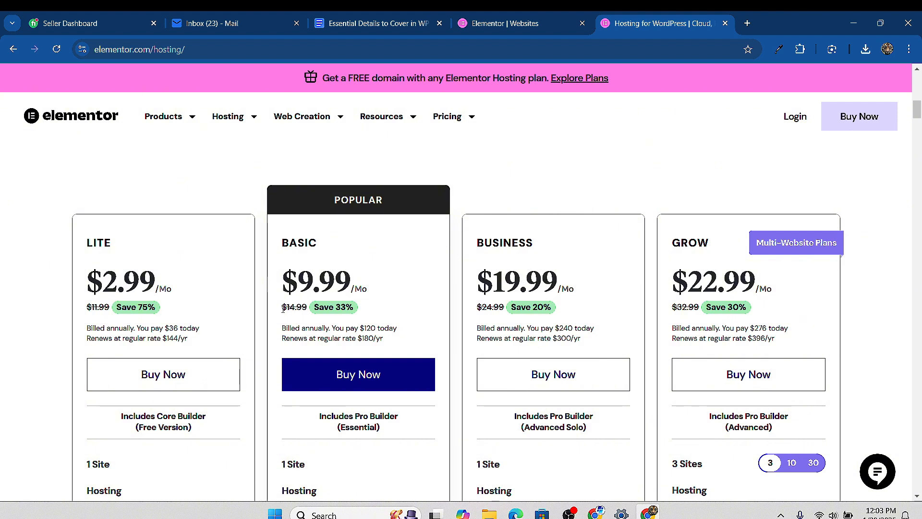
left_click_drag(284, 309, 307, 308)
left_click(8, 357)
scroll(345, 293, "down", 2)
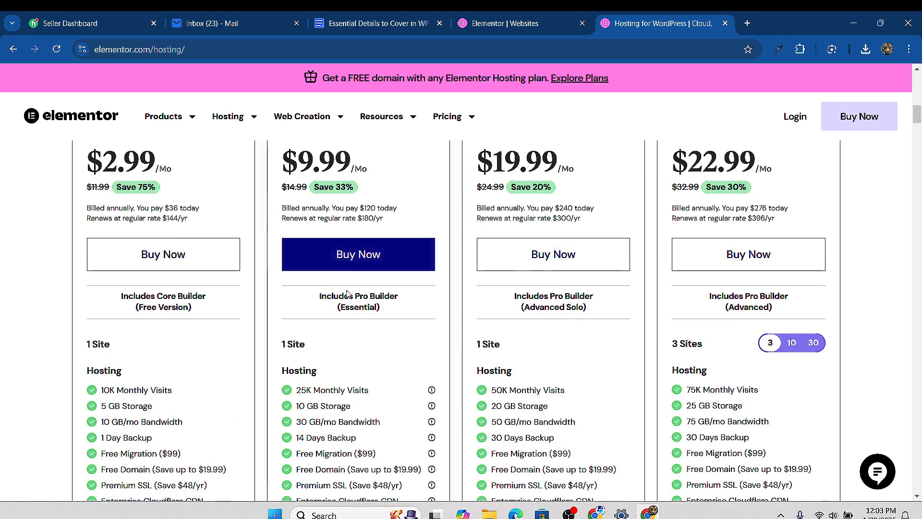
scroll(346, 293, "down", 3)
scroll(343, 249, "up", 4)
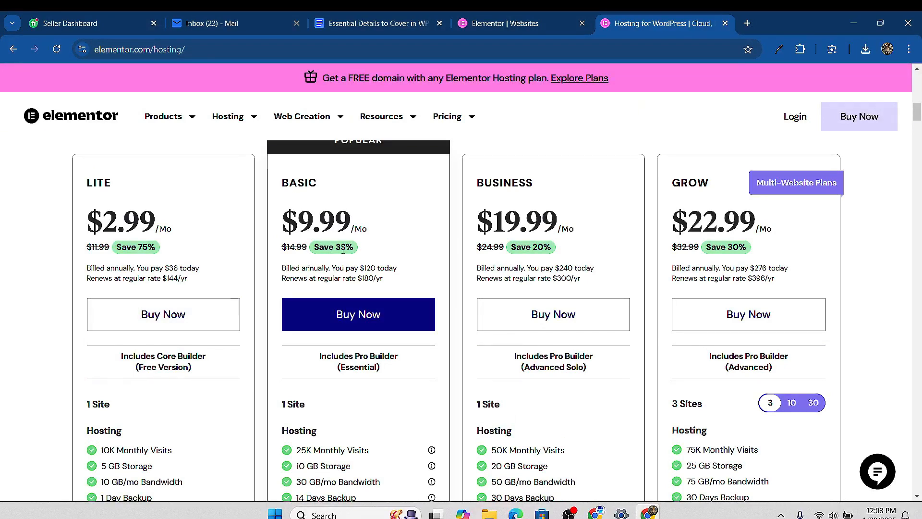
left_click_drag(281, 248, 295, 246)
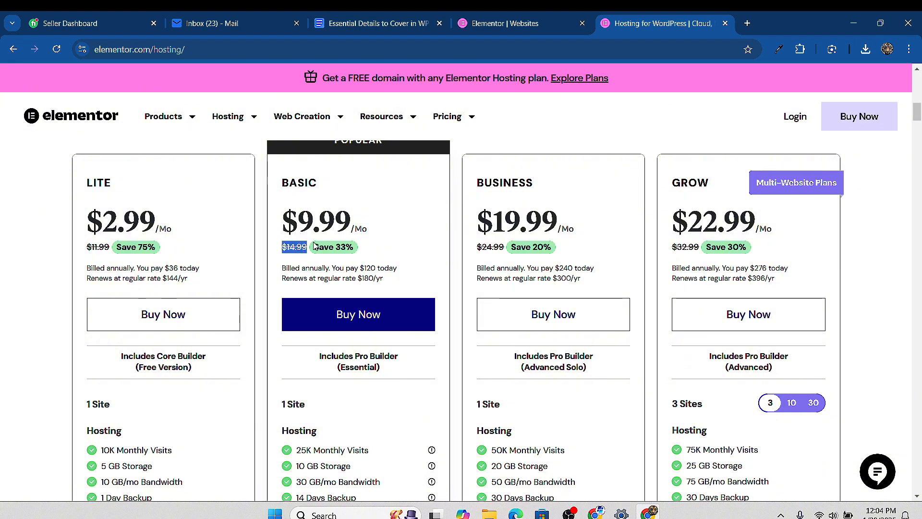
Look through the full plan cards and compare their hosting features, from monthly visits and storage to backups and migration
scroll(356, 273, "down", 15)
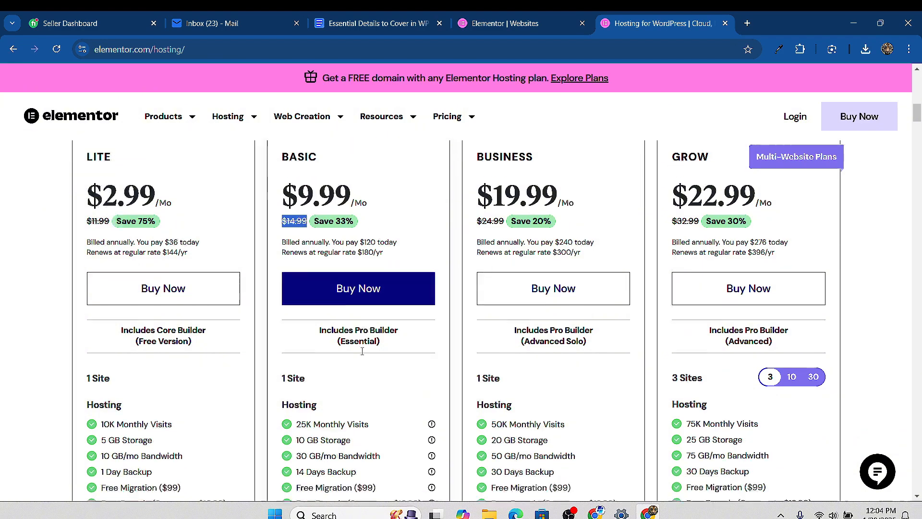
scroll(435, 274, "up", 7)
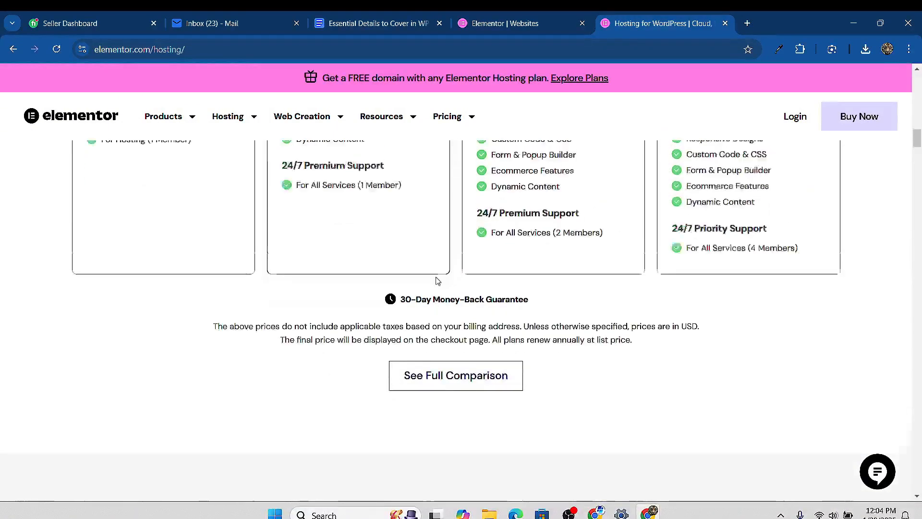
scroll(394, 375, "down", 3)
scroll(273, 320, "up", 7)
scroll(272, 321, "up", 8)
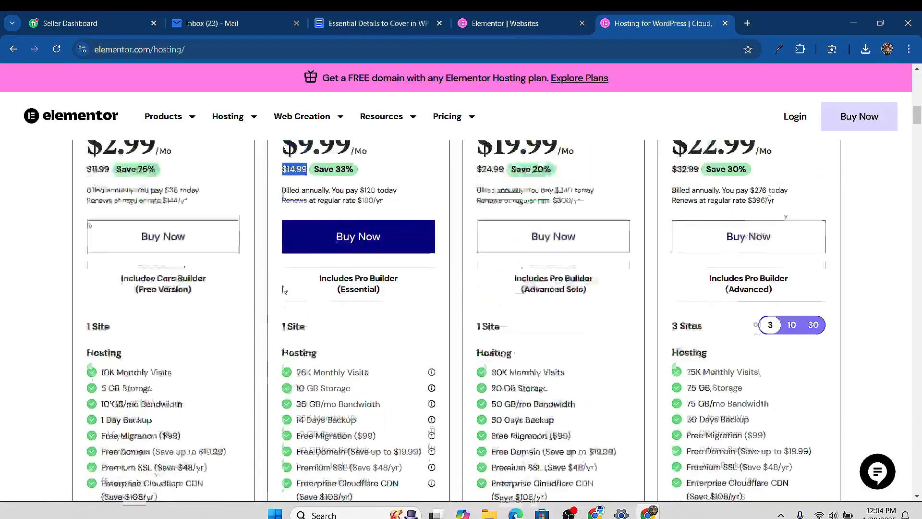
scroll(331, 317, "down", 4)
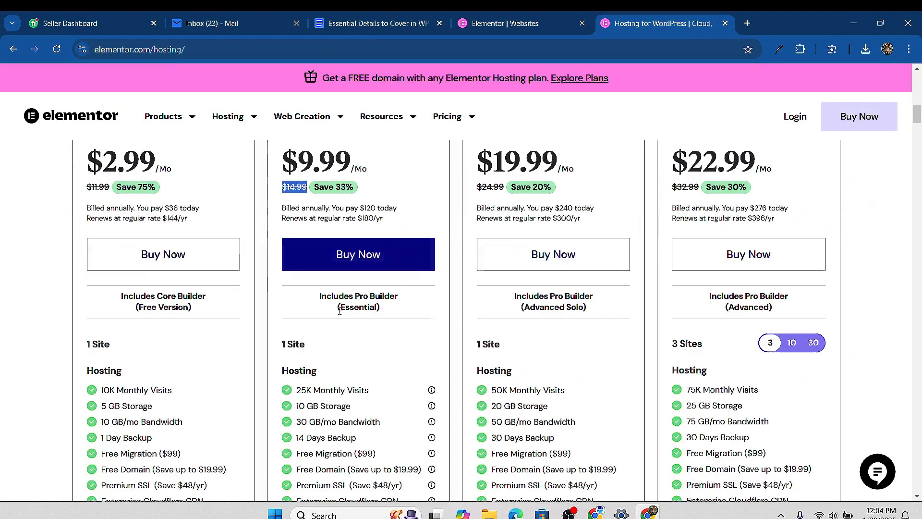
scroll(309, 339, "down", 1)
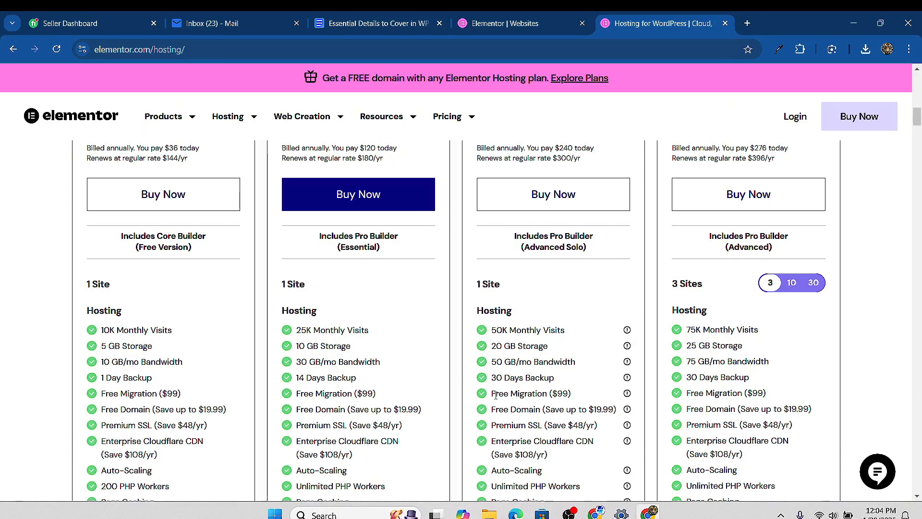
scroll(349, 375, "down", 1)
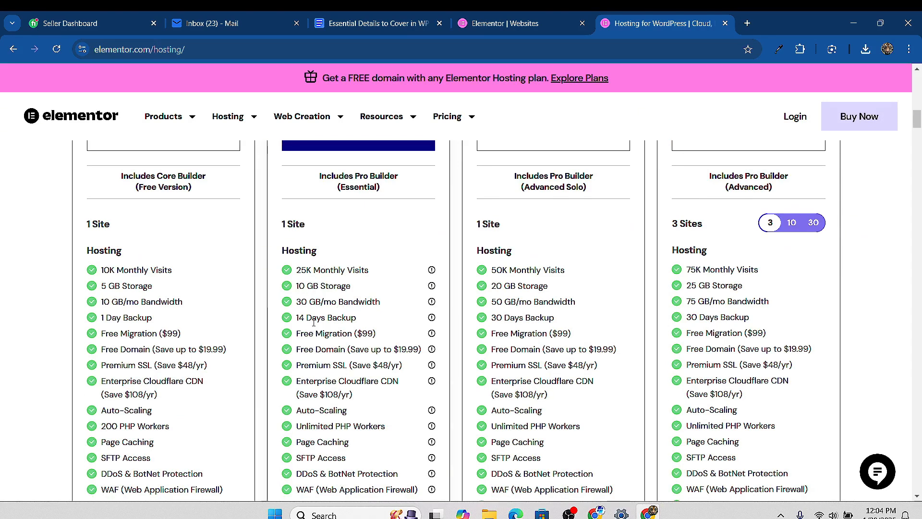
scroll(331, 318, "down", 1)
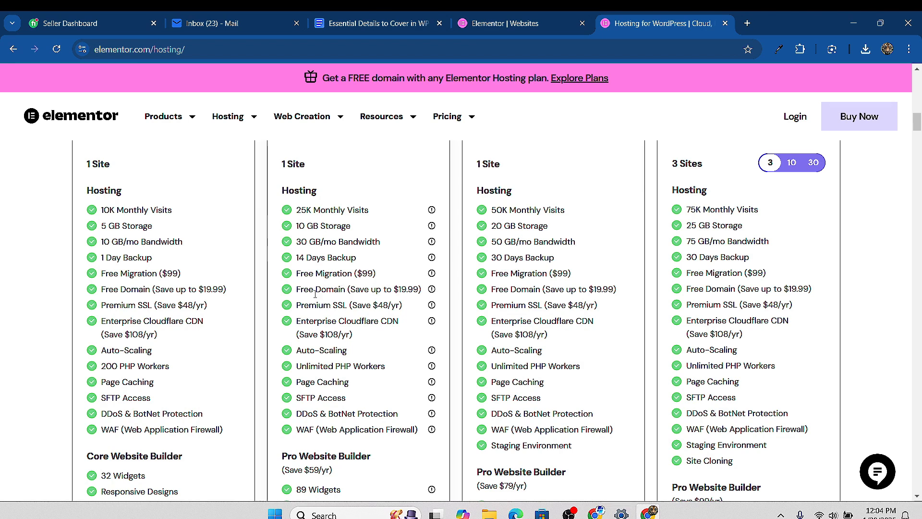
Highlight the savings stated for Free Domain and Premium SSL in the Basic plan
left_click_drag(400, 291, 419, 292)
left_click(400, 289)
left_click_drag(399, 289, 422, 288)
left_click(398, 289)
left_click(409, 290)
left_click_drag(350, 305, 402, 309)
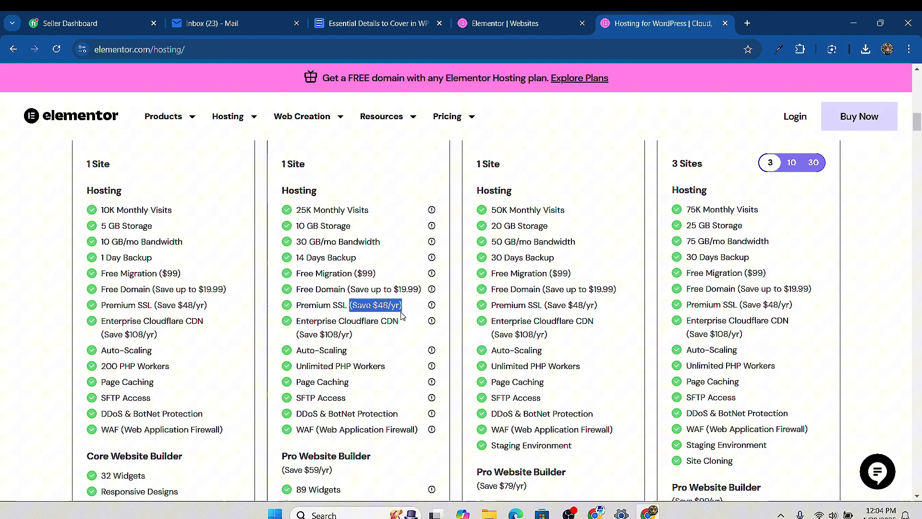
left_click(351, 328)
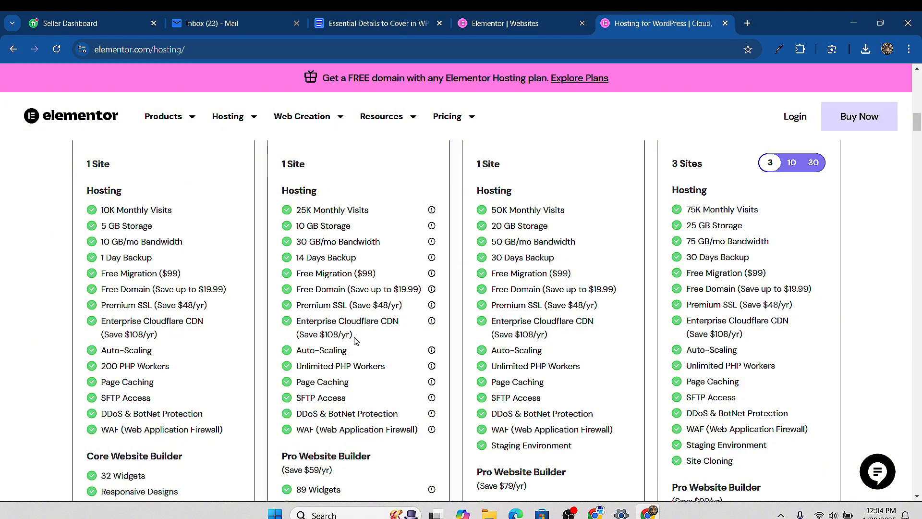
Review the Basic plan's security and Pro Website Builder features, highlighting DDoS & BotNet Protection, 89 Widgets, Responsive Designs and Form Builder
scroll(355, 340, "down", 2)
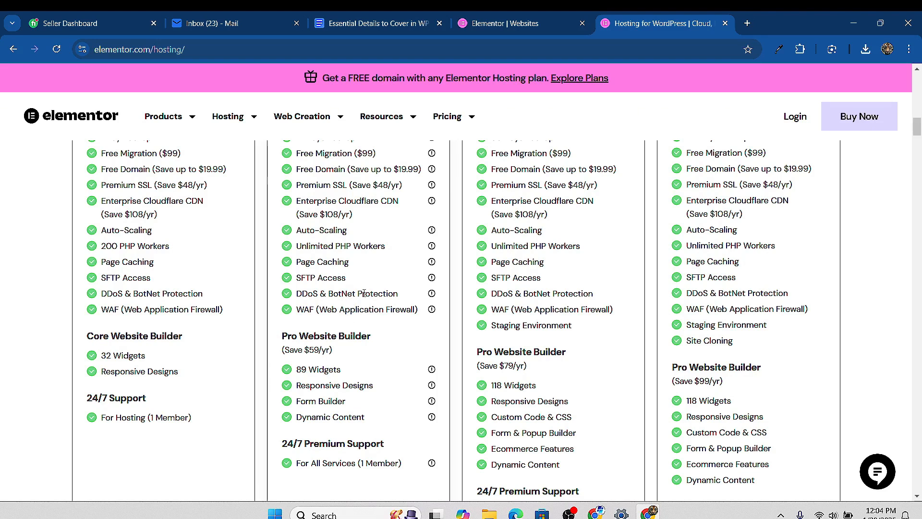
left_click_drag(296, 294, 399, 294)
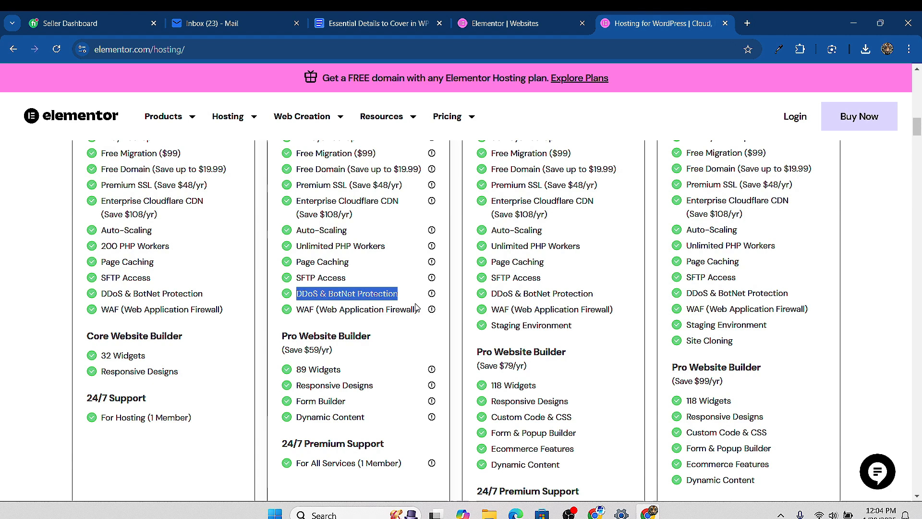
left_click(301, 316)
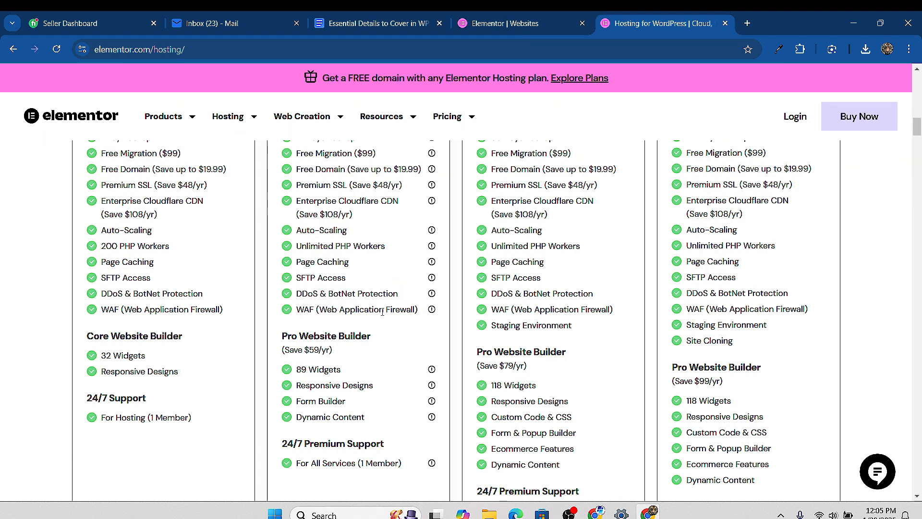
scroll(321, 347, "down", 1)
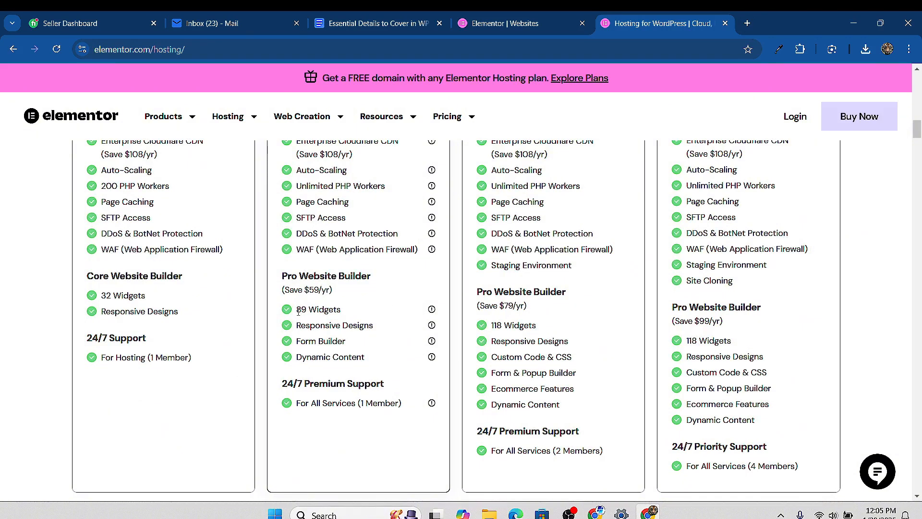
left_click_drag(296, 310, 359, 320)
scroll(365, 327, "up", 9)
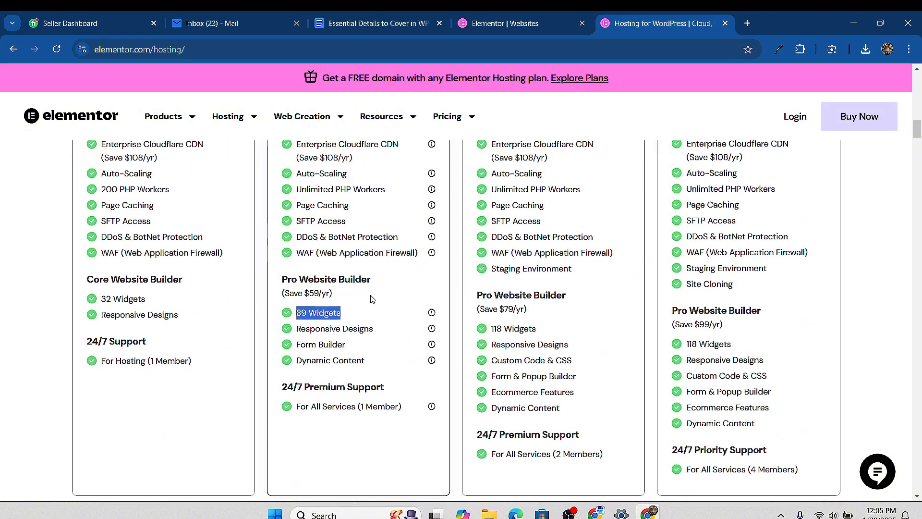
scroll(382, 349, "down", 5)
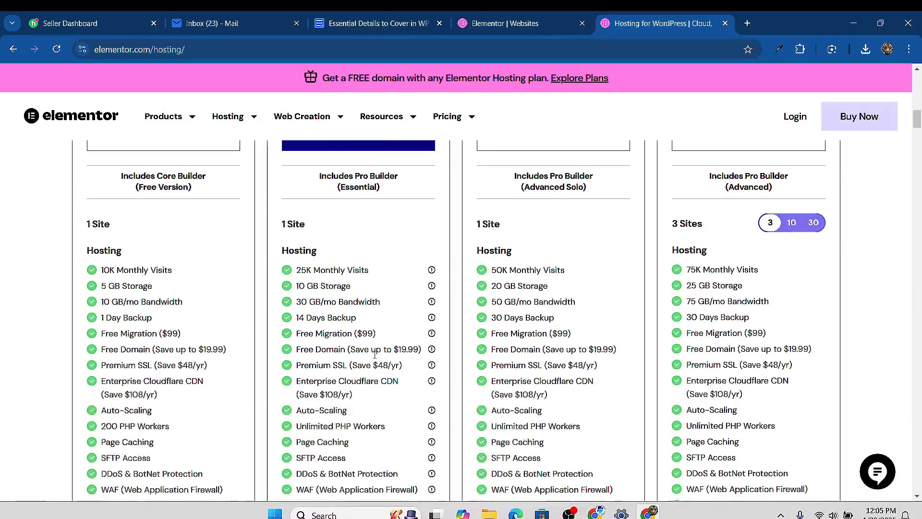
scroll(386, 348, "up", 5)
scroll(387, 346, "down", 9)
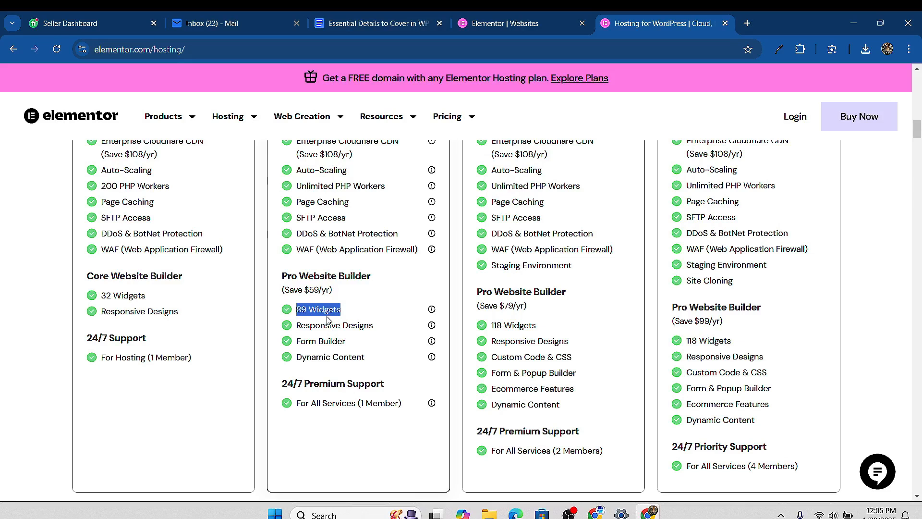
left_click_drag(300, 325, 379, 341)
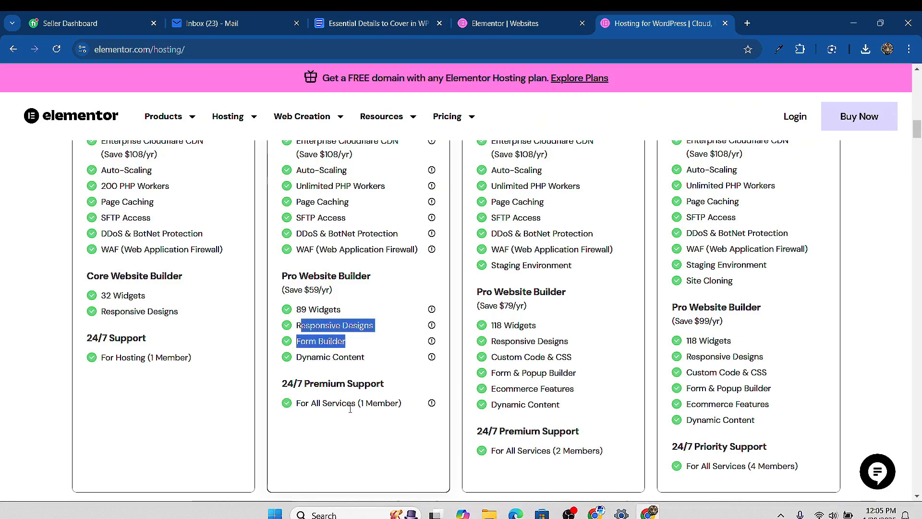
Examine the Grow plan's price, hosting features, Pro Website Builder features and support
scroll(715, 345, "up", 4)
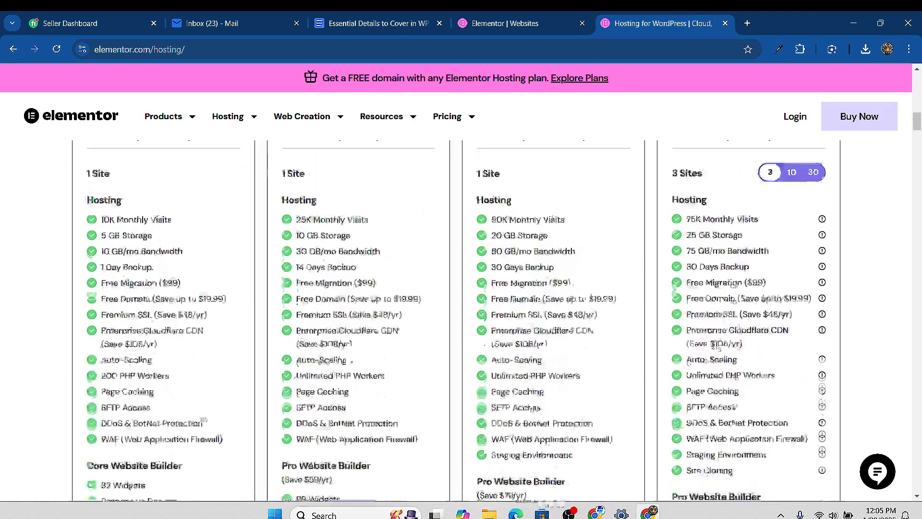
scroll(716, 345, "up", 6)
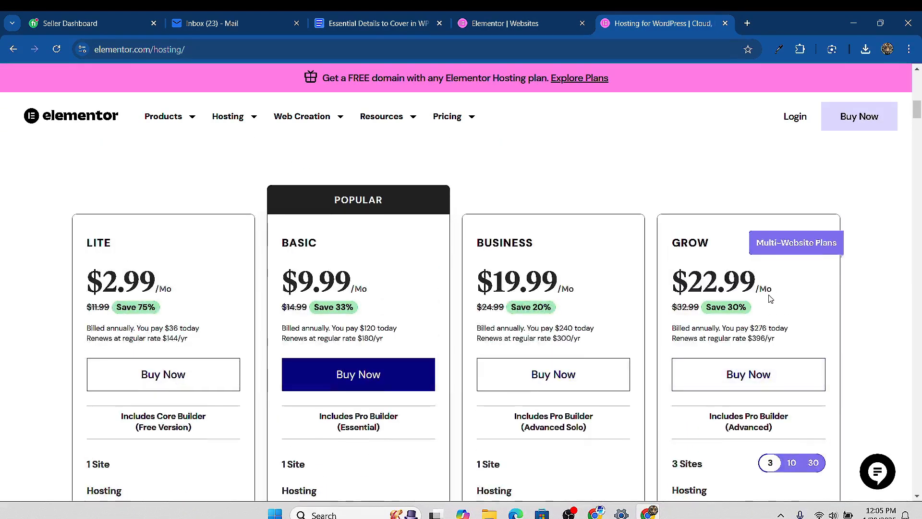
scroll(770, 299, "down", 10)
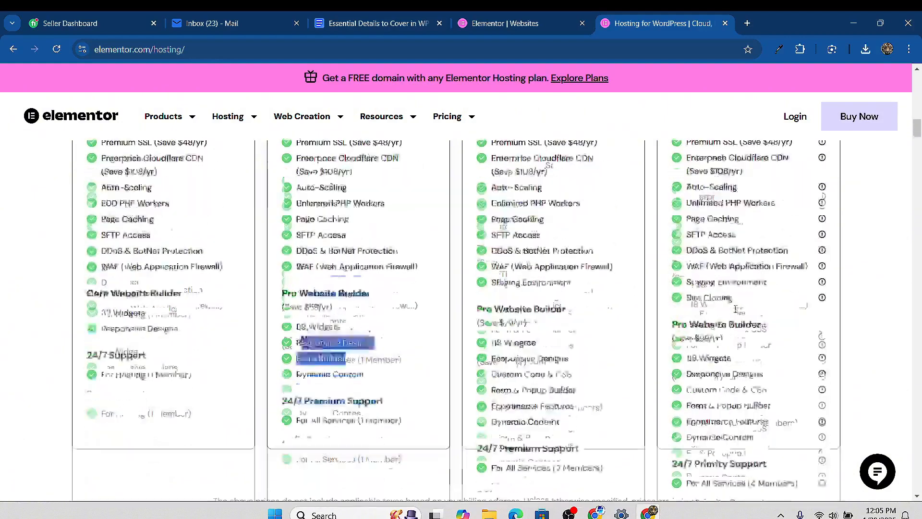
scroll(735, 308, "down", 2)
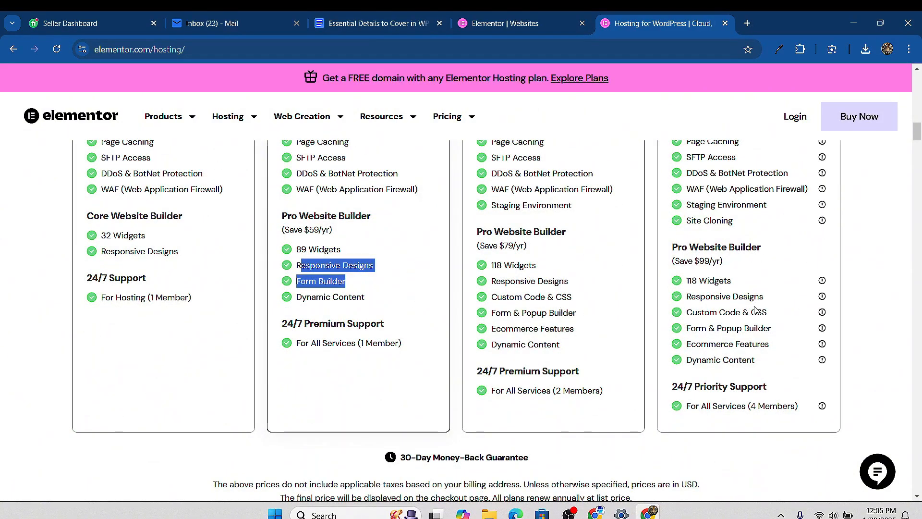
scroll(497, 374, "up", 5)
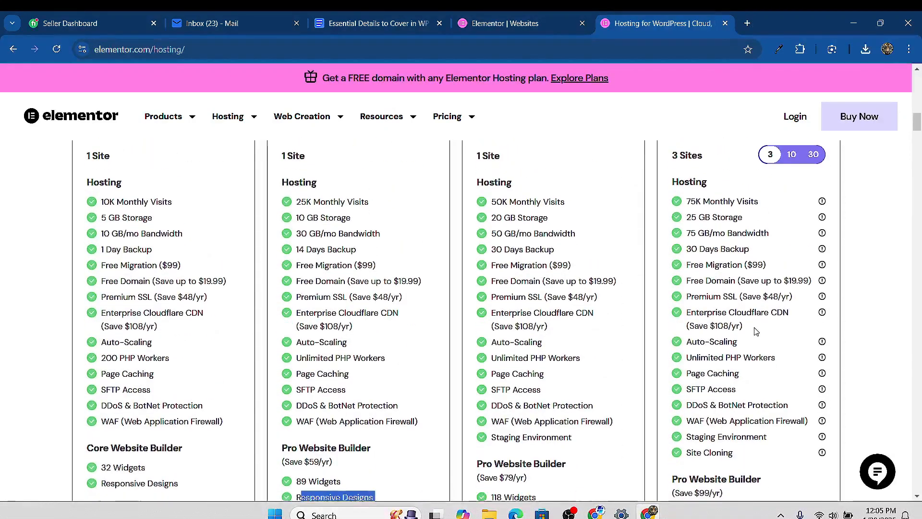
scroll(690, 339, "down", 5)
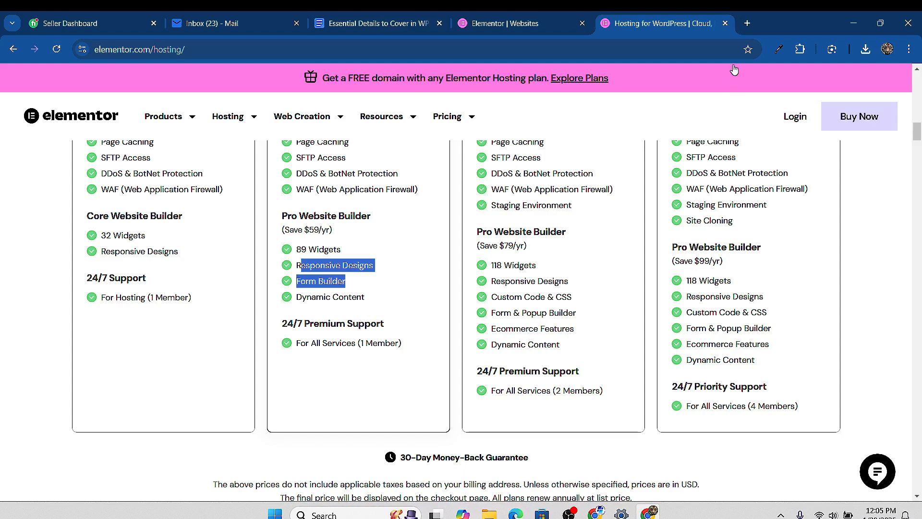
Search Google for "elementor addons" in a new tab
left_click(747, 23)
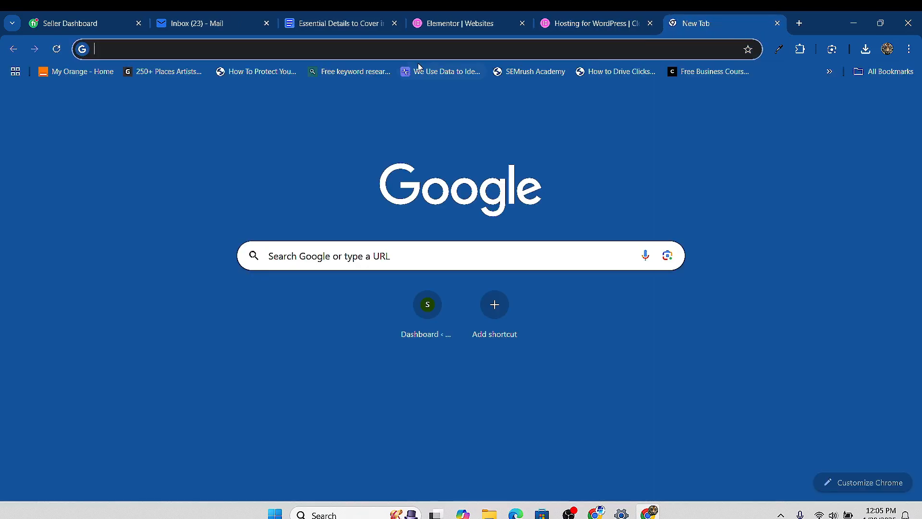
type("element")
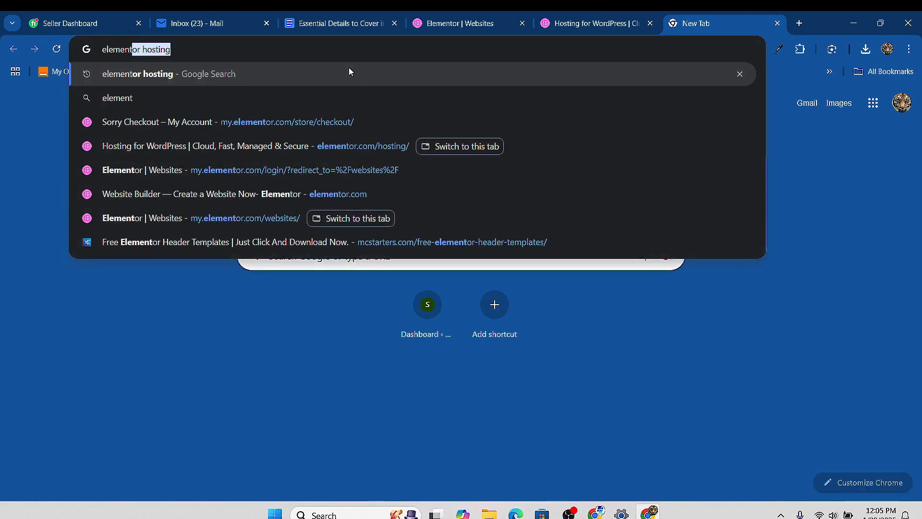
type("or addons")
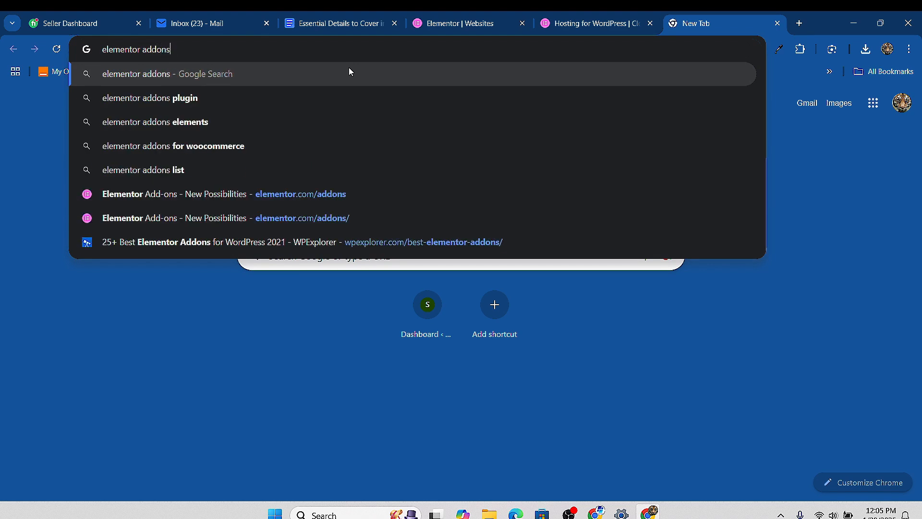
key("Return")
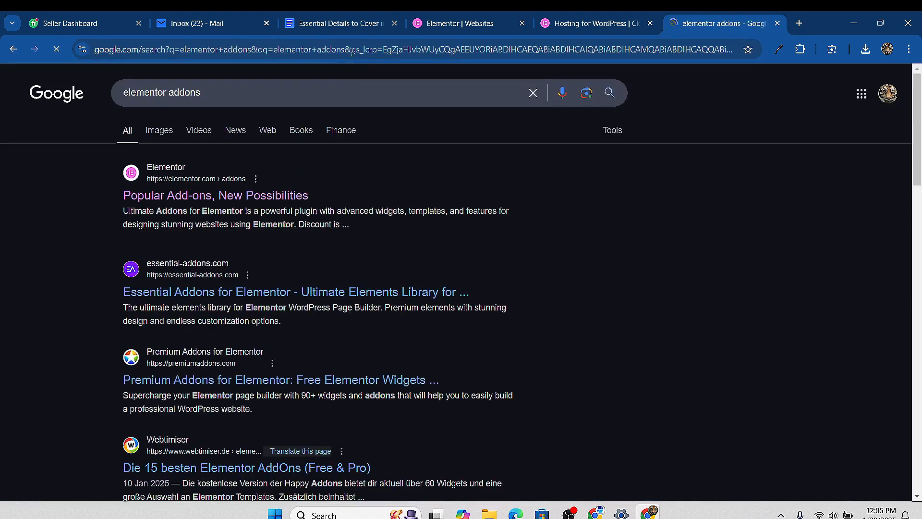
Open the Essential Addons for Elementor and Premium Addons for Elementor search results in separate background tabs
right_click(208, 294)
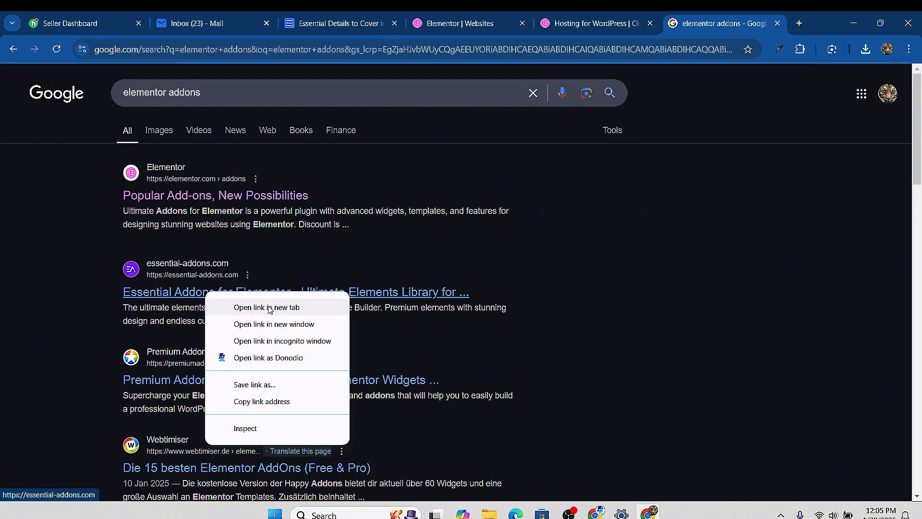
left_click(249, 307)
scroll(201, 263, "down", 3)
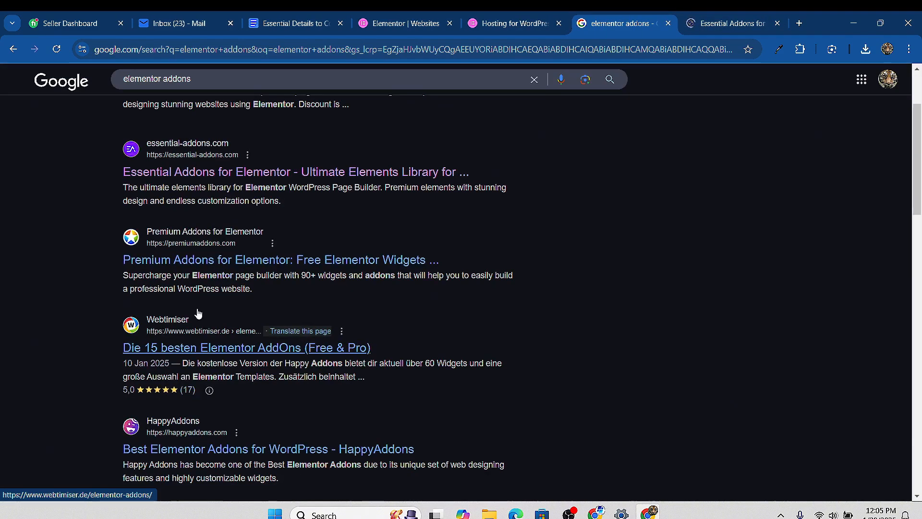
right_click(202, 265)
left_click(299, 274)
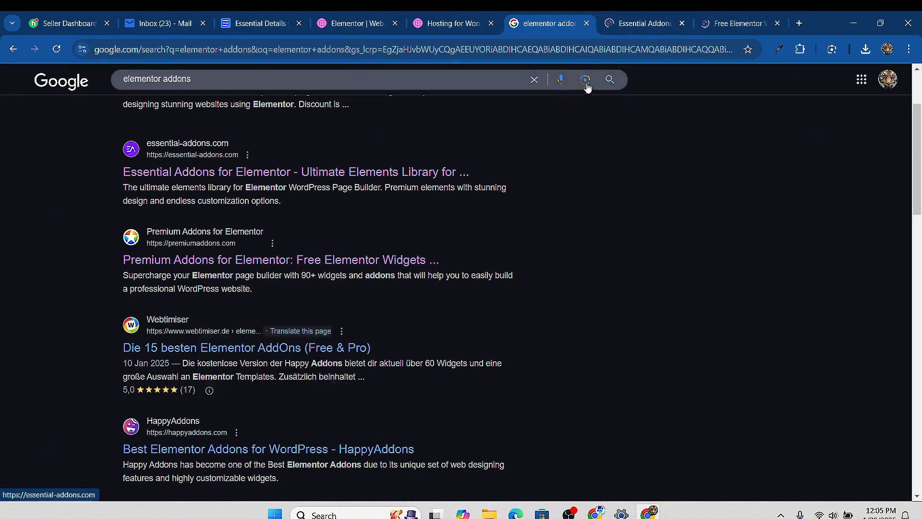
Switch to the Essential Addons site and examine its widget overview, including the Content Elements
left_click(645, 22)
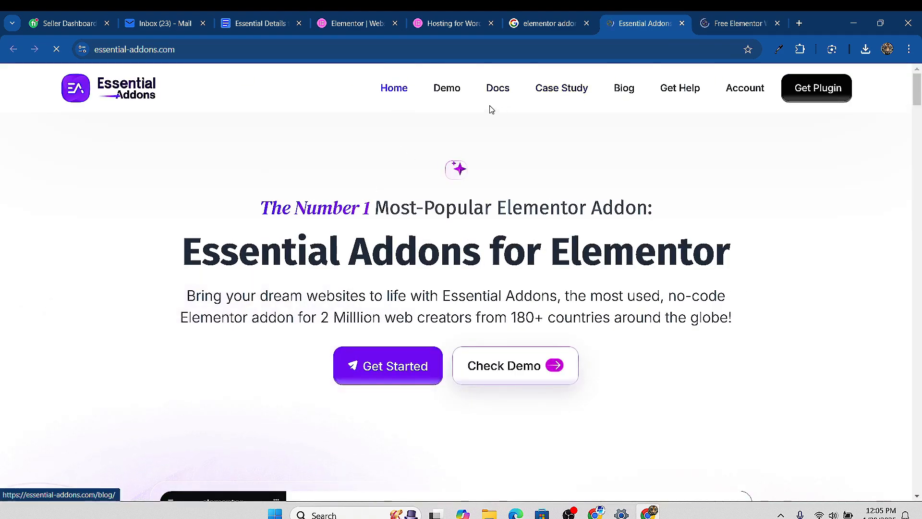
scroll(440, 272, "down", 15)
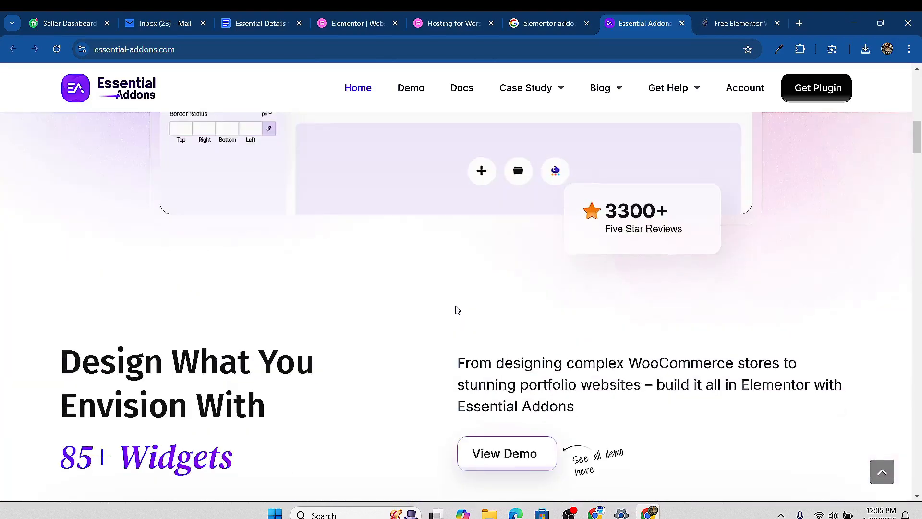
scroll(457, 309, "down", 10)
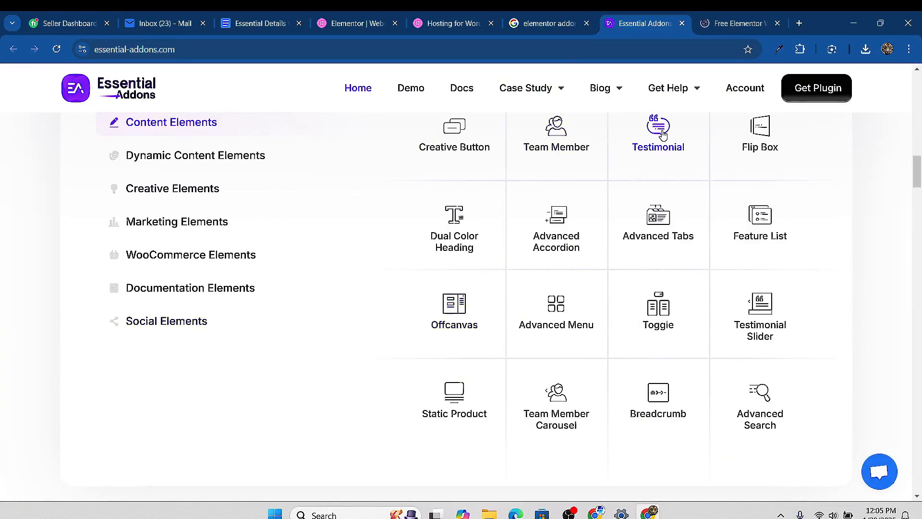
scroll(675, 247, "up", 1)
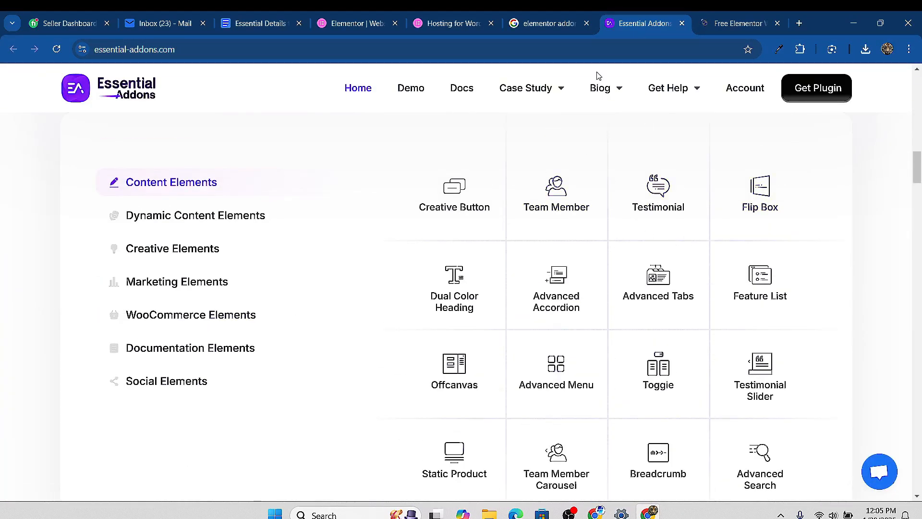
scroll(627, 253, "down", 3)
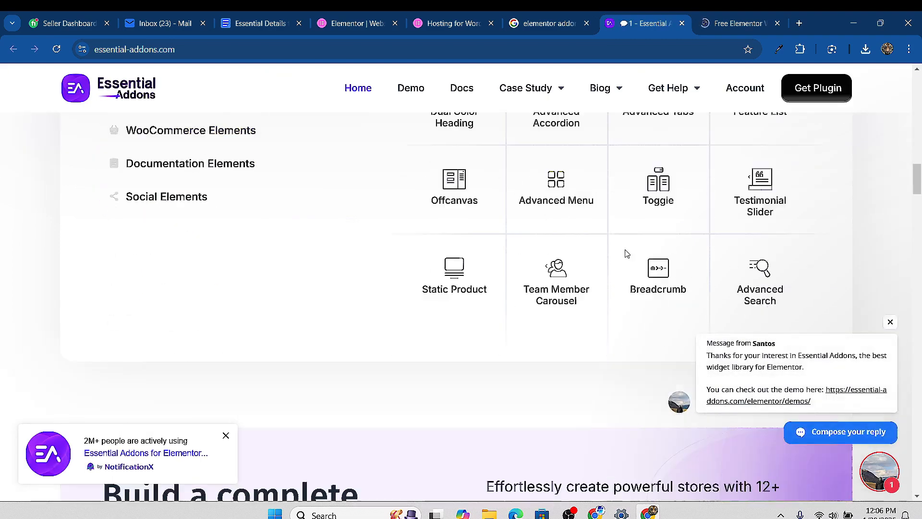
Look through Essential Addons' feature highlights, plan prices, ready Elementor templates and publication reviews
scroll(626, 253, "down", 15)
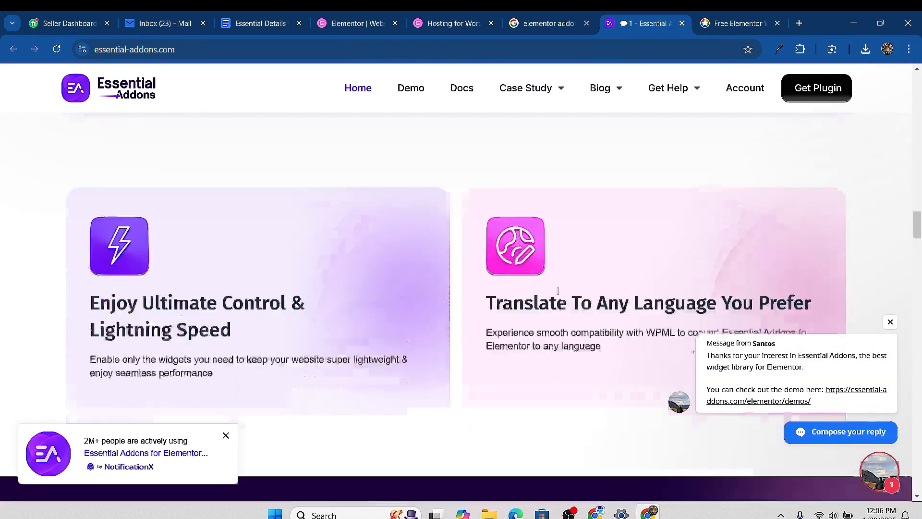
scroll(558, 290, "down", 20)
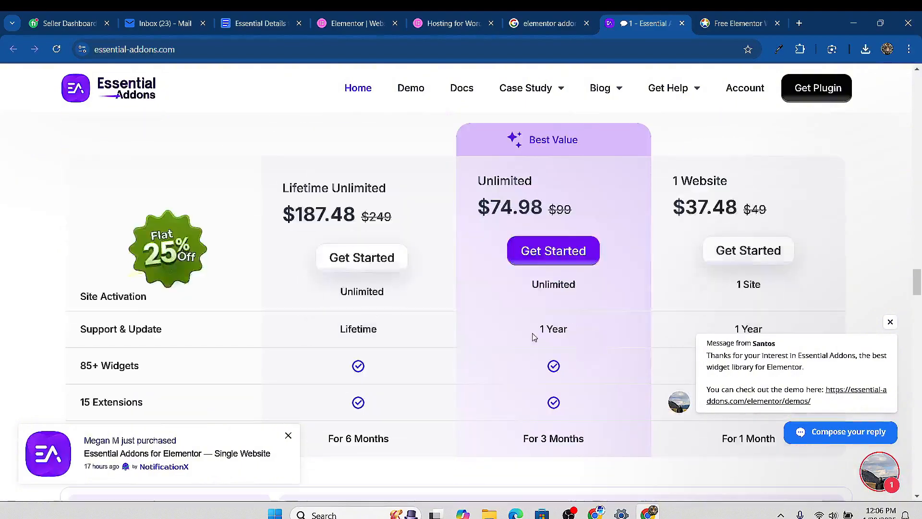
scroll(533, 337, "down", 15)
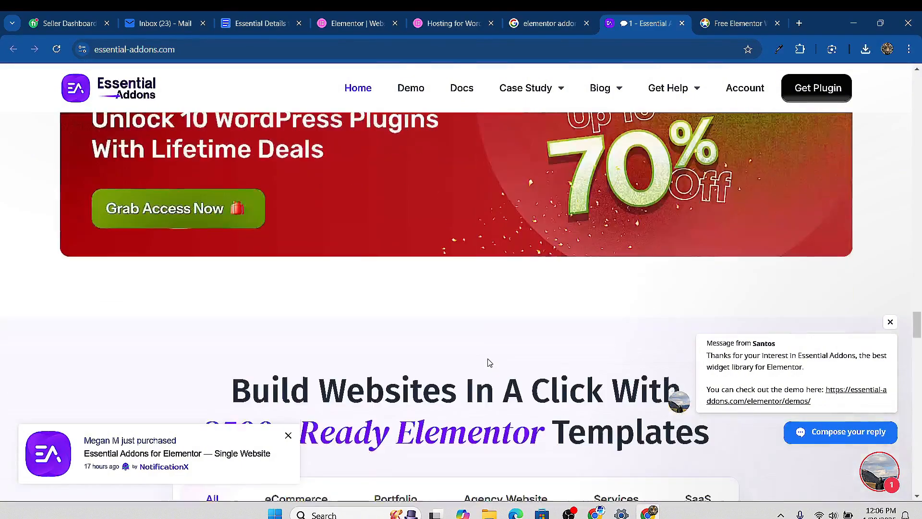
scroll(488, 359, "down", 5)
scroll(505, 336, "down", 2)
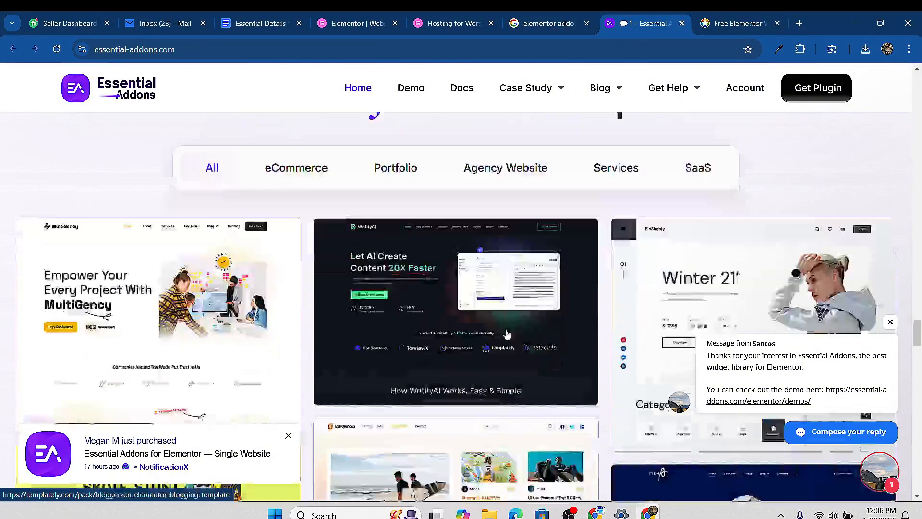
scroll(507, 332, "down", 15)
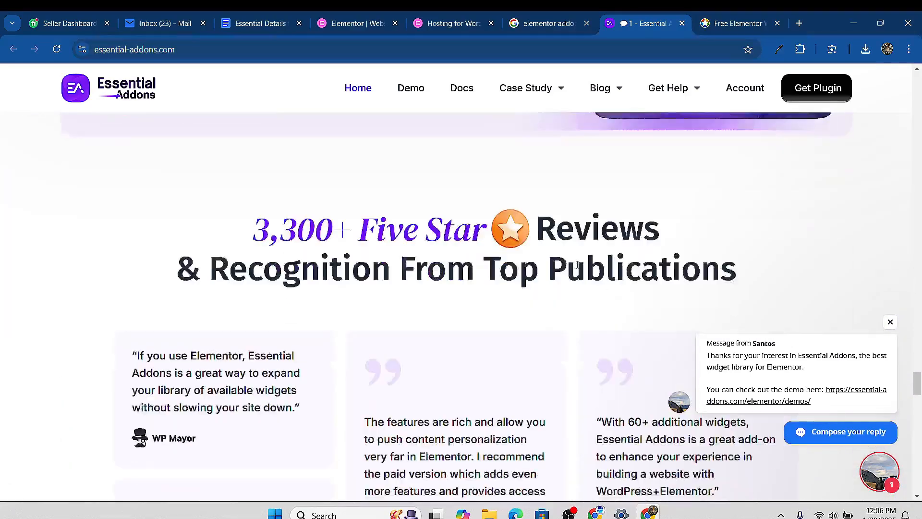
Go back over the Essential Addons testimonial and templates sections up to the plan comparison and agency bundle
scroll(577, 267, "up", 6)
scroll(354, 344, "down", 3)
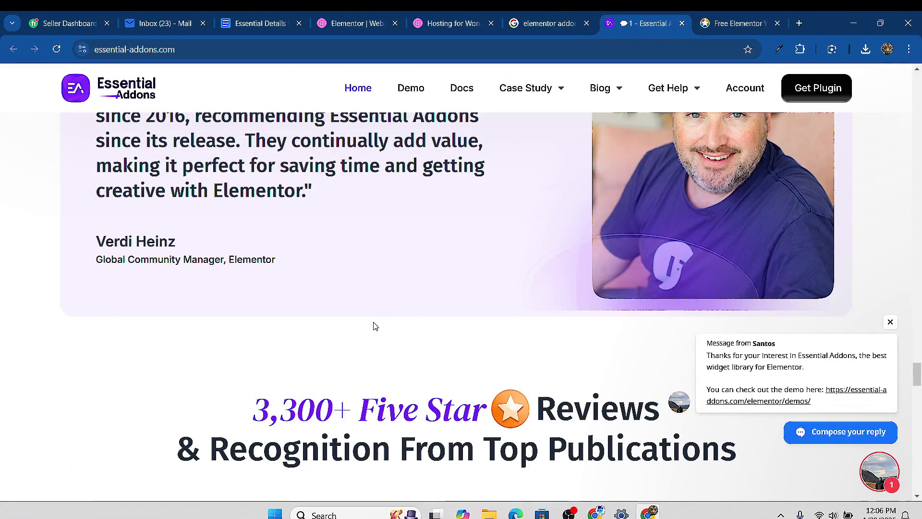
scroll(397, 325, "up", 8)
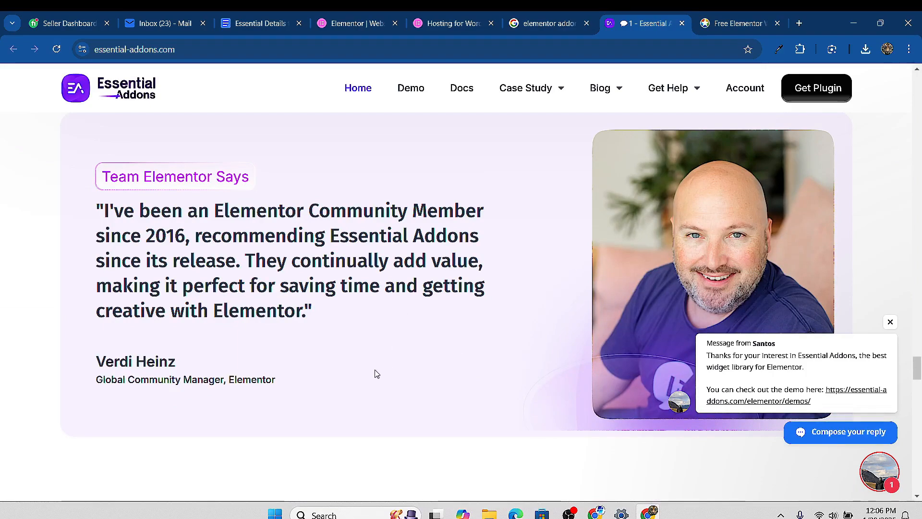
scroll(399, 362, "up", 15)
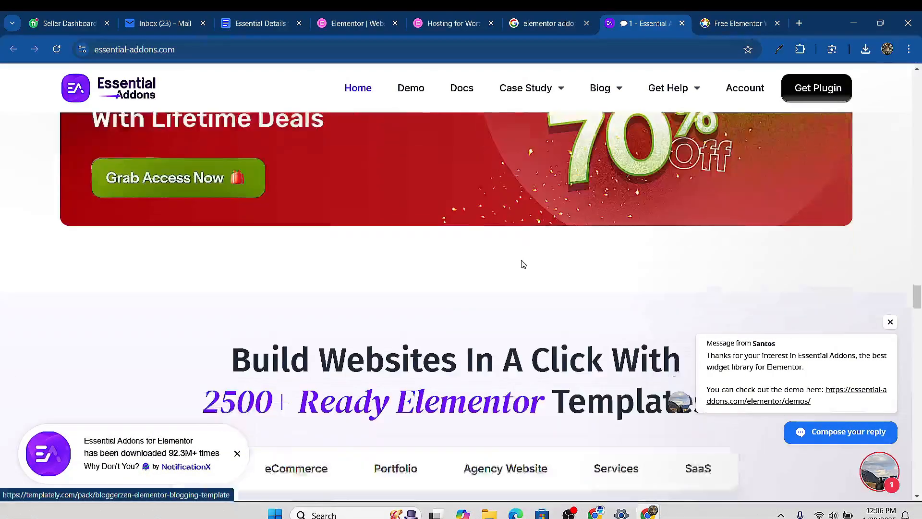
scroll(523, 265, "up", 10)
mouse_move(544, 94)
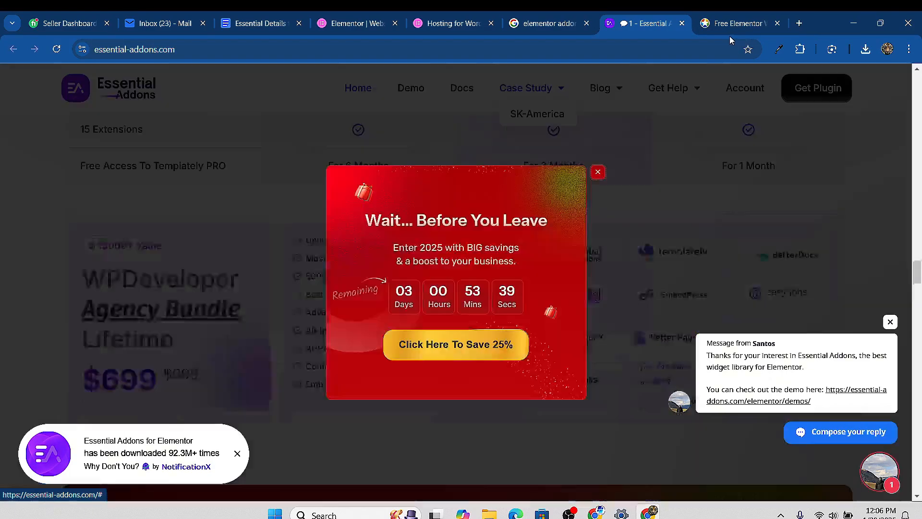
Switch to the Premium Addons for Elementor site and look over its templates, WooCommerce integration and global feature highlights
left_click(731, 24)
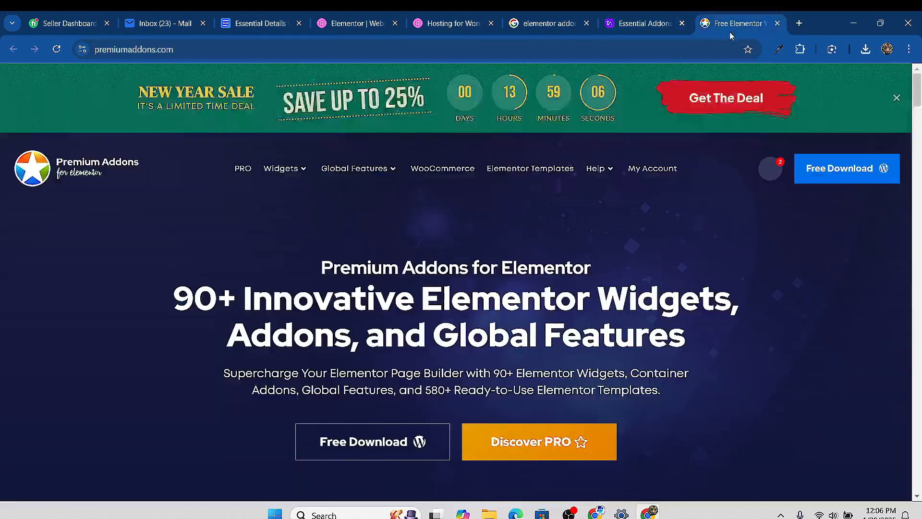
scroll(299, 241, "down", 5)
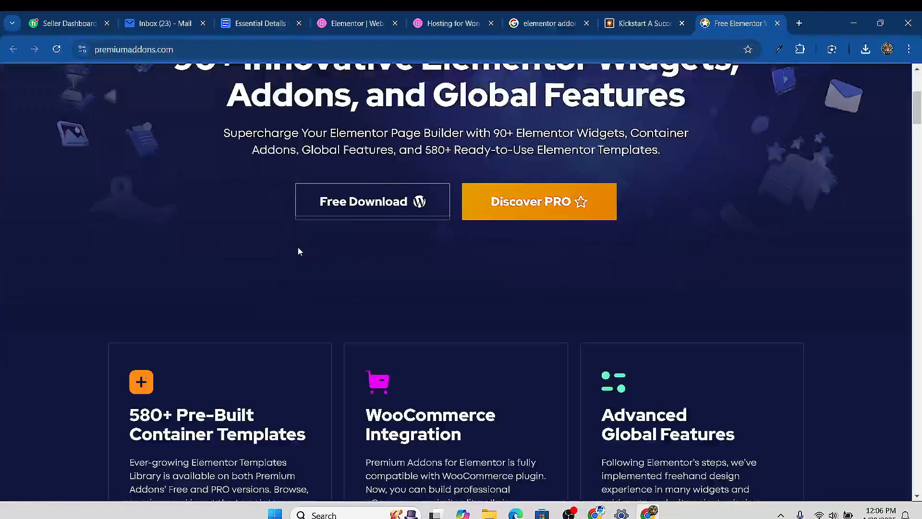
scroll(298, 251, "down", 15)
scroll(320, 260, "up", 12)
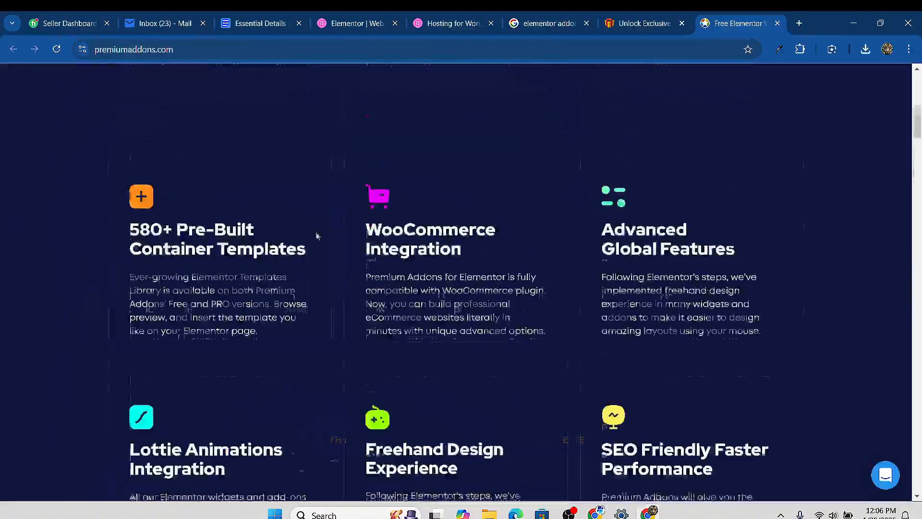
scroll(317, 235, "up", 10)
Examine the Premium Addons lists of widgets and global features, reading the widget categories down to Reviews & Testimonials
mouse_move(303, 155)
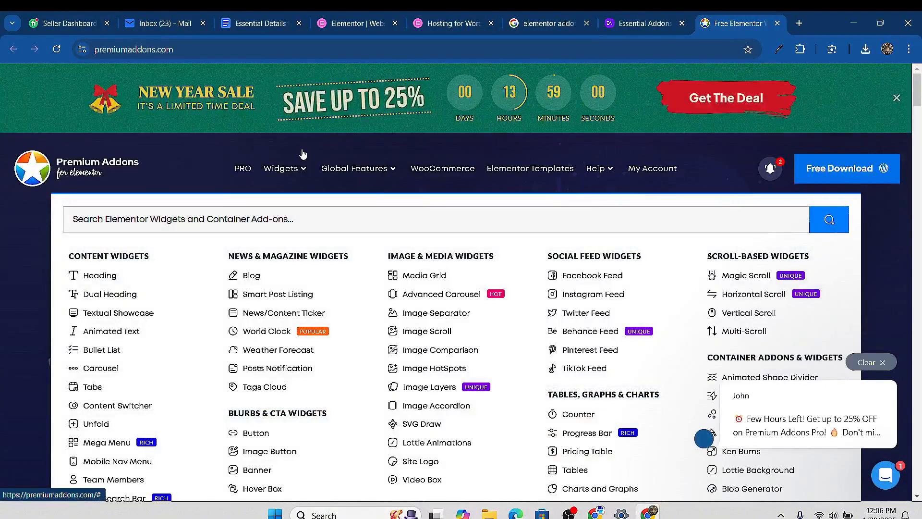
mouse_move(397, 178)
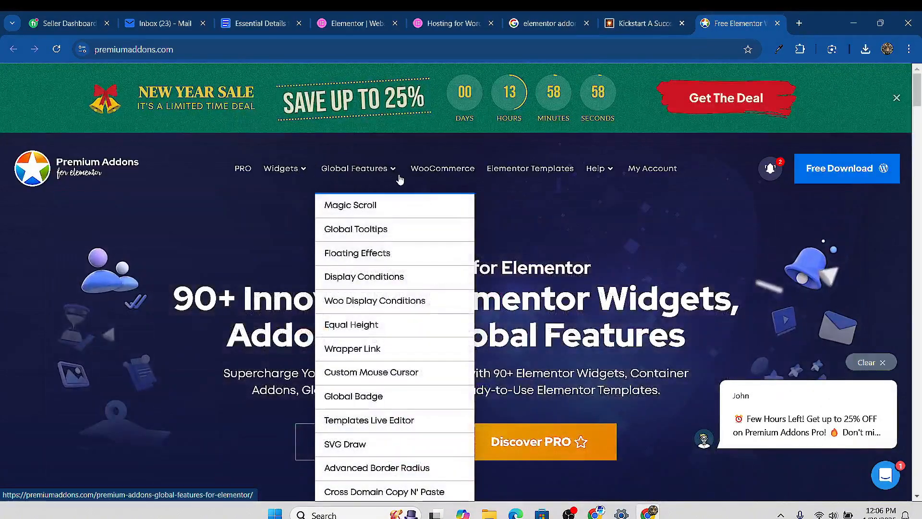
mouse_move(290, 175)
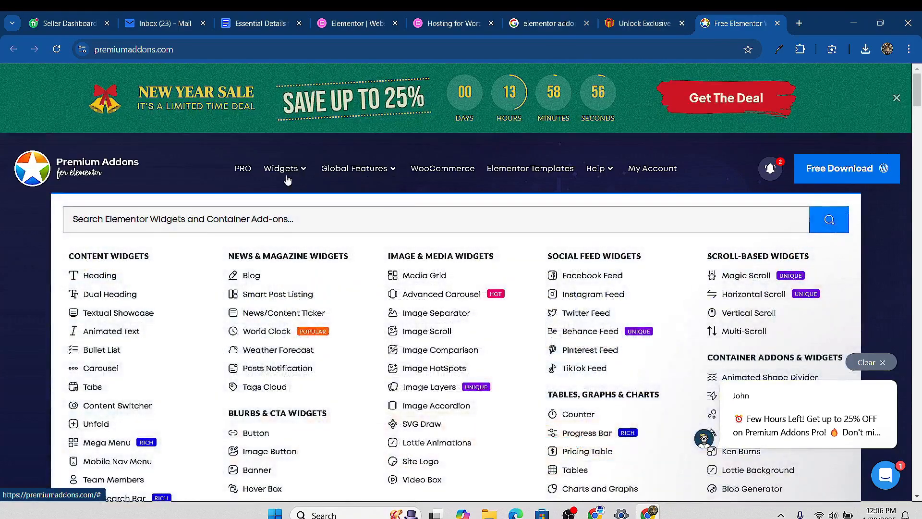
scroll(169, 248, "down", 3)
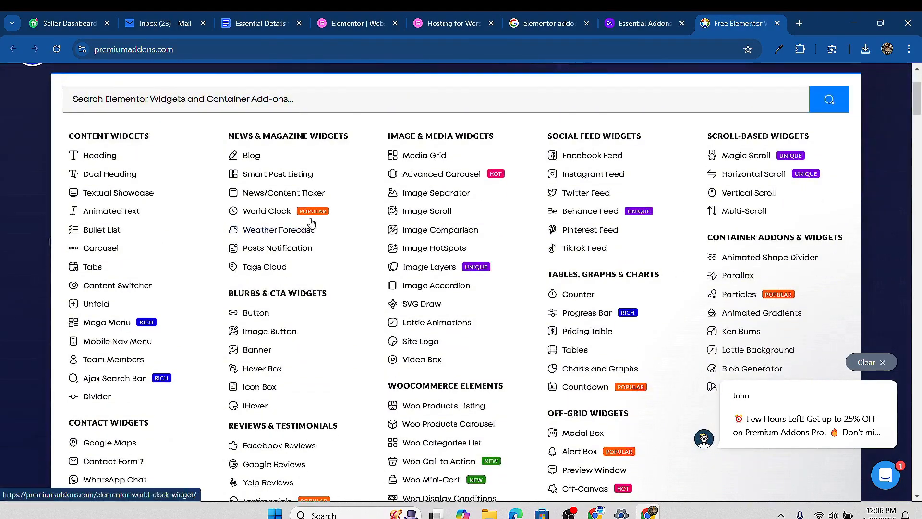
scroll(379, 232, "down", 3)
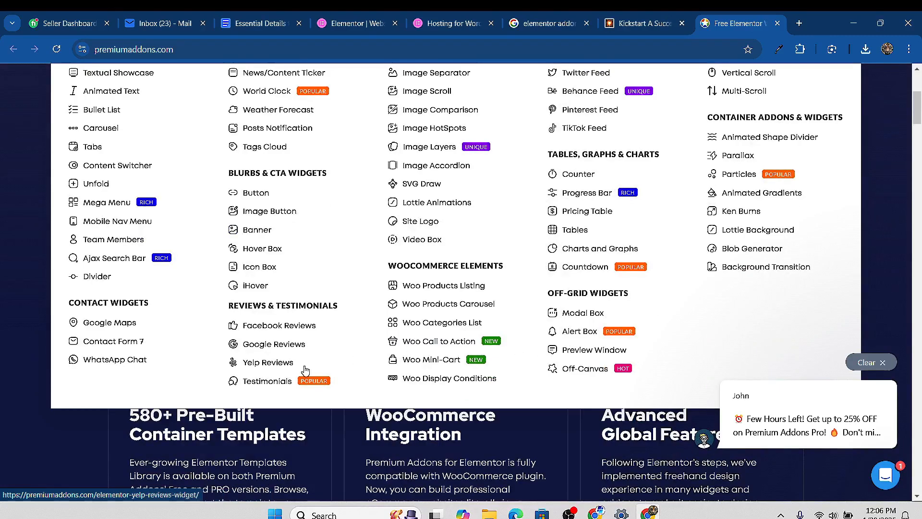
scroll(723, 284, "up", 5)
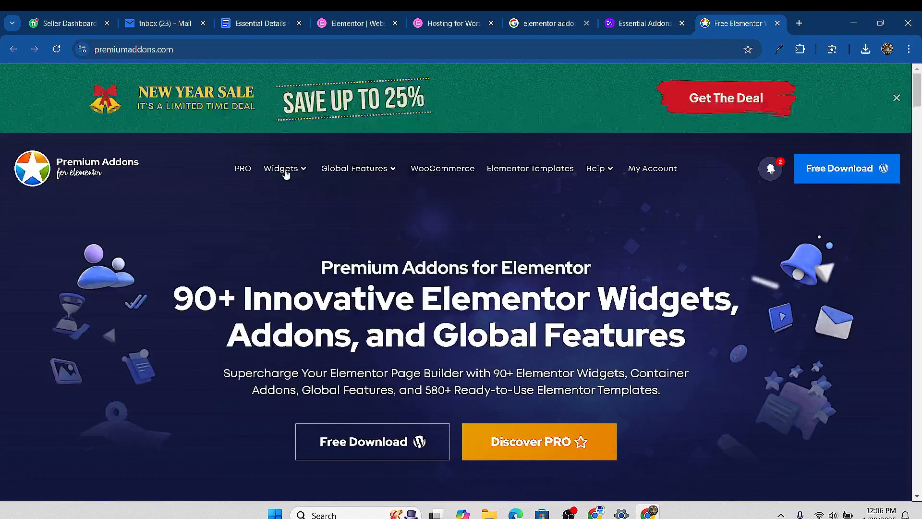
left_click(284, 172)
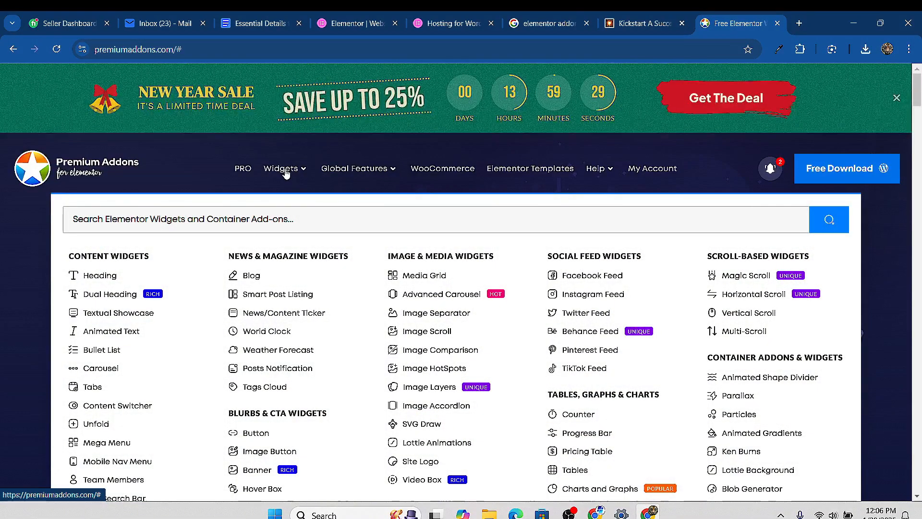
Check the free download option for Premium Addons and dismiss its subscription form
scroll(369, 212, "down", 7)
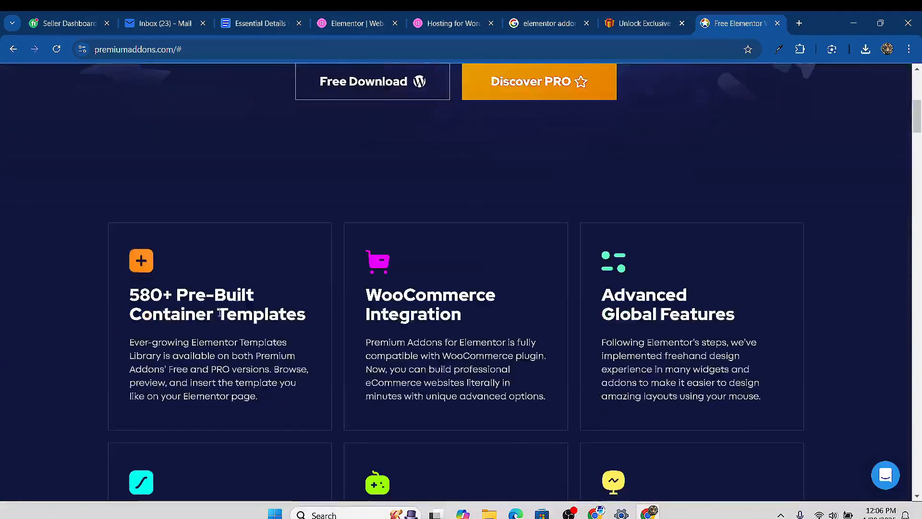
scroll(509, 167, "up", 1)
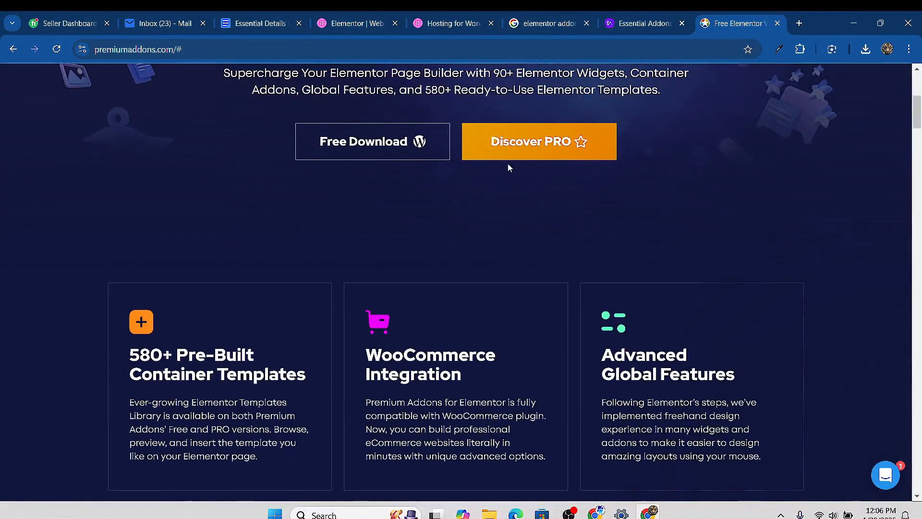
left_click(380, 145)
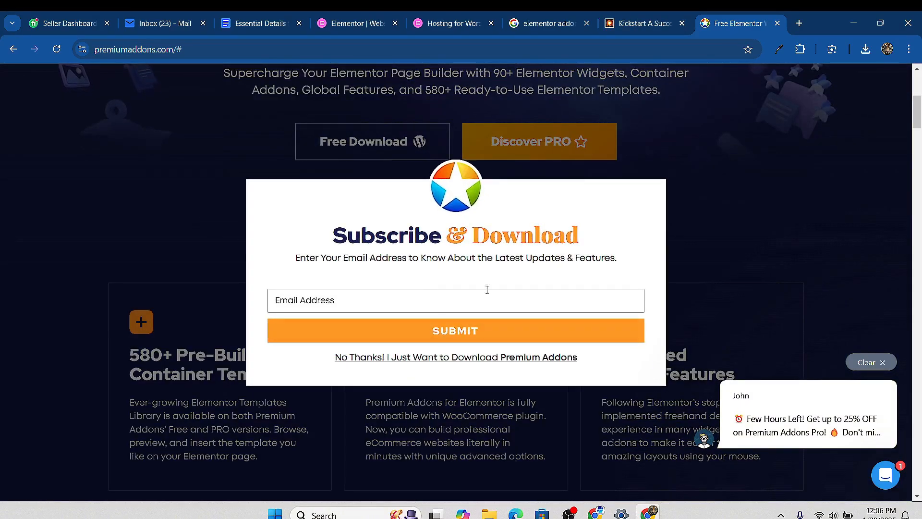
left_click(112, 218)
Look through the Premium Addons showcase of global features, WooCommerce support and content widgets
scroll(111, 218, "down", 1)
scroll(290, 312, "down", 15)
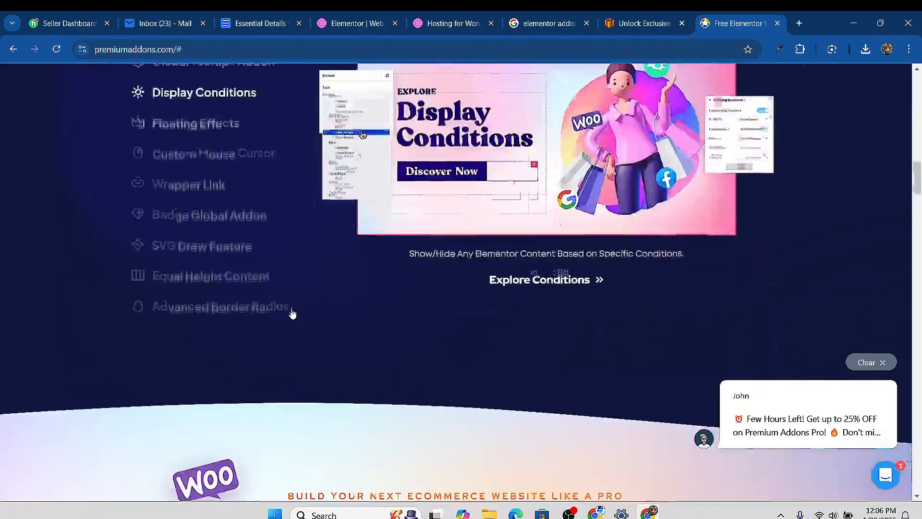
scroll(312, 322, "down", 9)
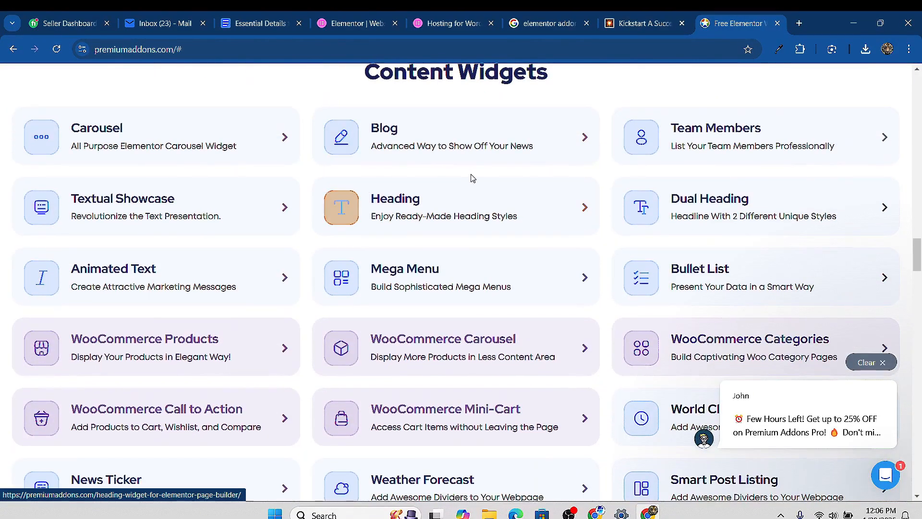
scroll(401, 243, "down", 10)
scroll(303, 231, "down", 3)
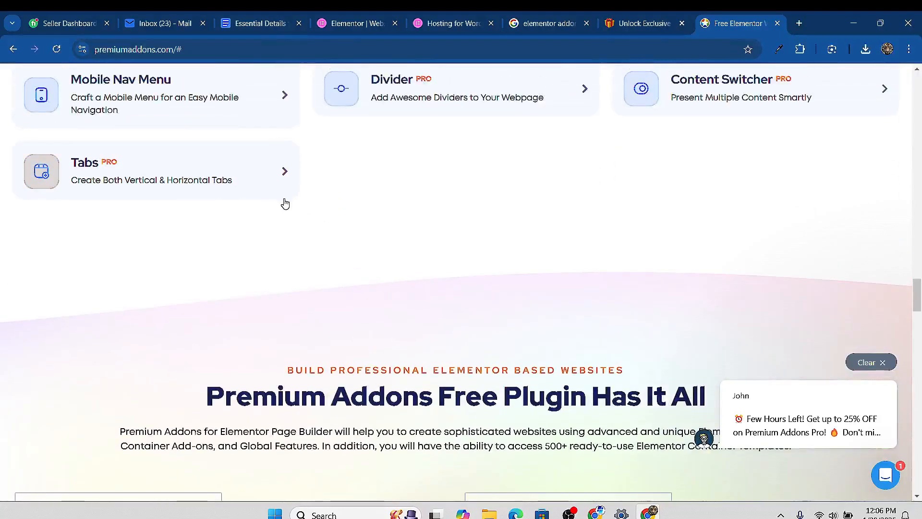
Review the Premium Addons free plugin benefits, user ratings, and Single, Lifetime and Unlimited license prices
scroll(289, 206, "up", 1)
scroll(286, 206, "down", 15)
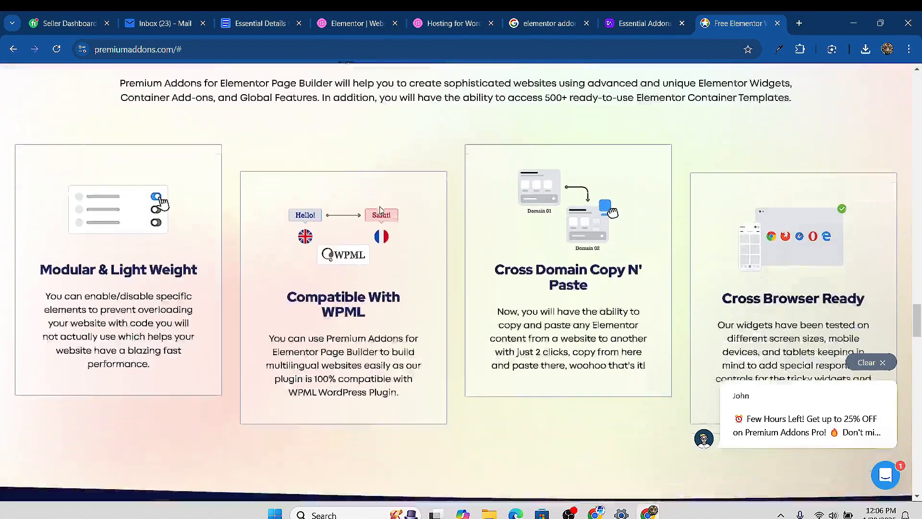
scroll(401, 223, "down", 15)
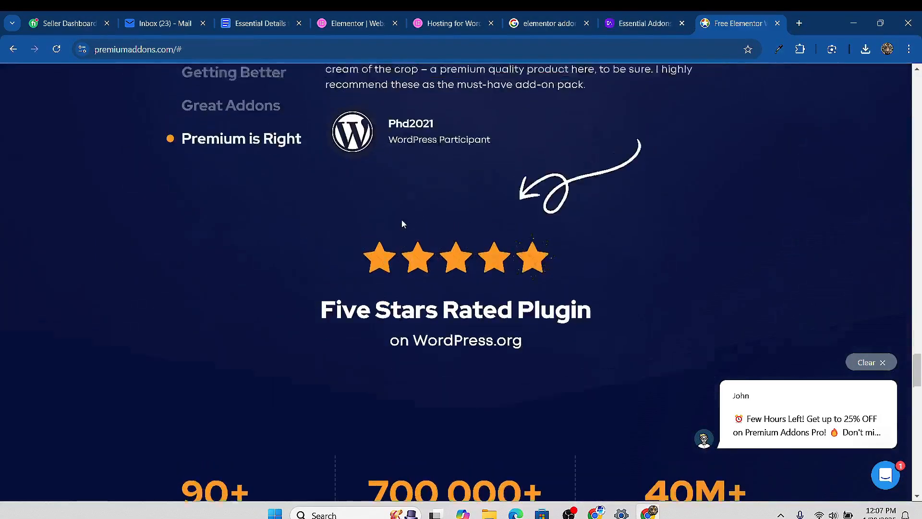
scroll(416, 265, "down", 6)
scroll(417, 265, "up", 5)
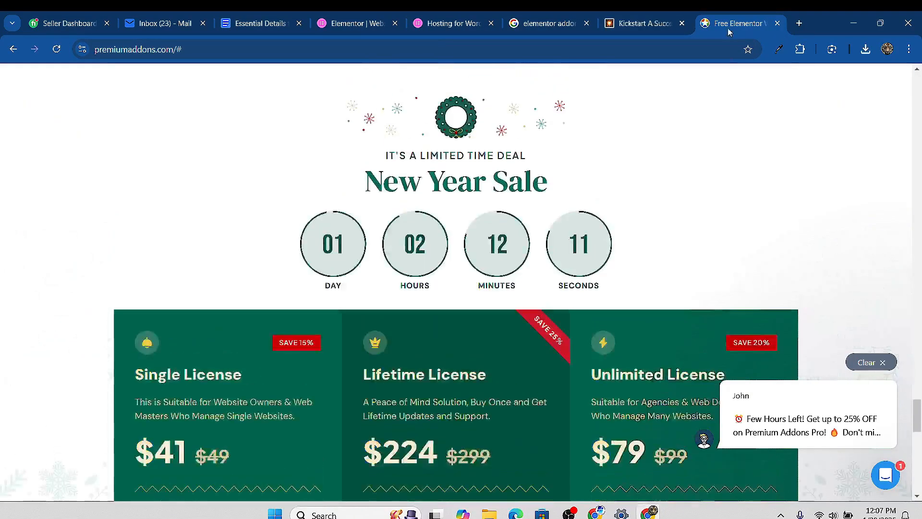
Close the Premium Addons and Essential Addons pages and return to the Elementor account's Websites dashboard
left_click(777, 24)
left_click(776, 24)
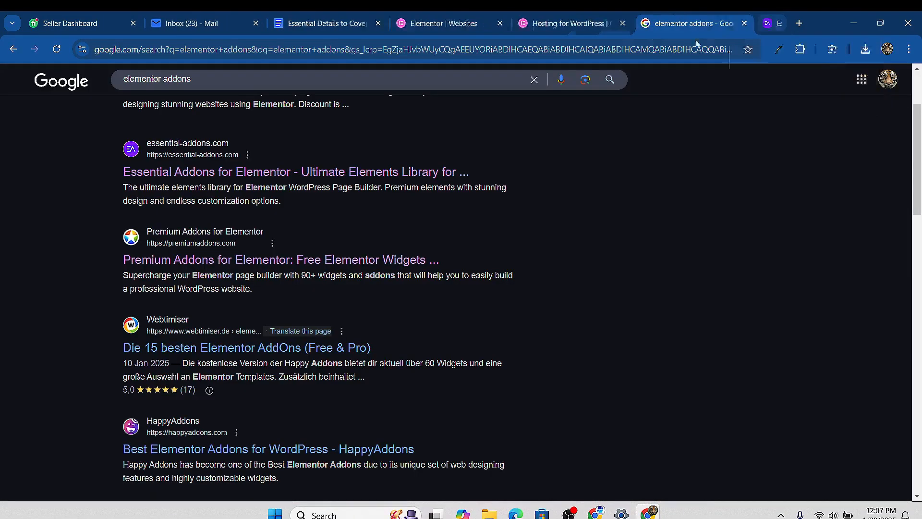
left_click(594, 24)
scroll(546, 91, "up", 5)
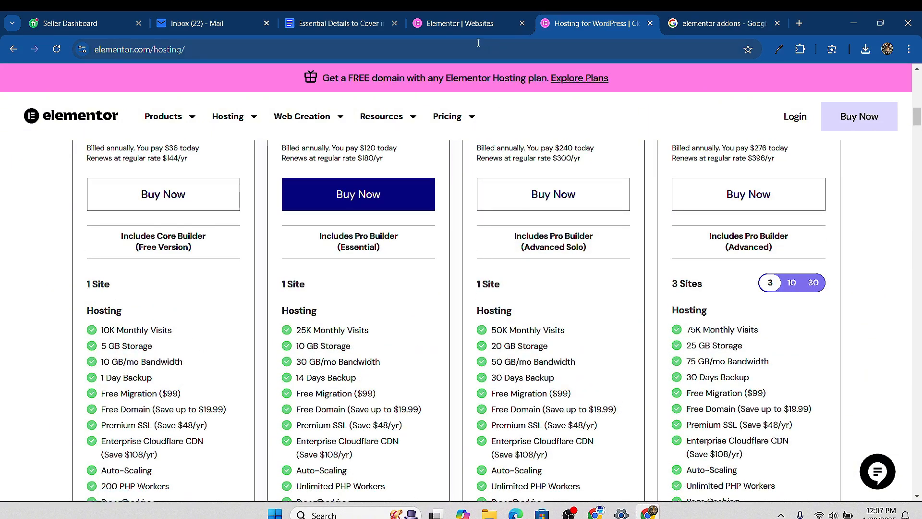
mouse_move(470, 25)
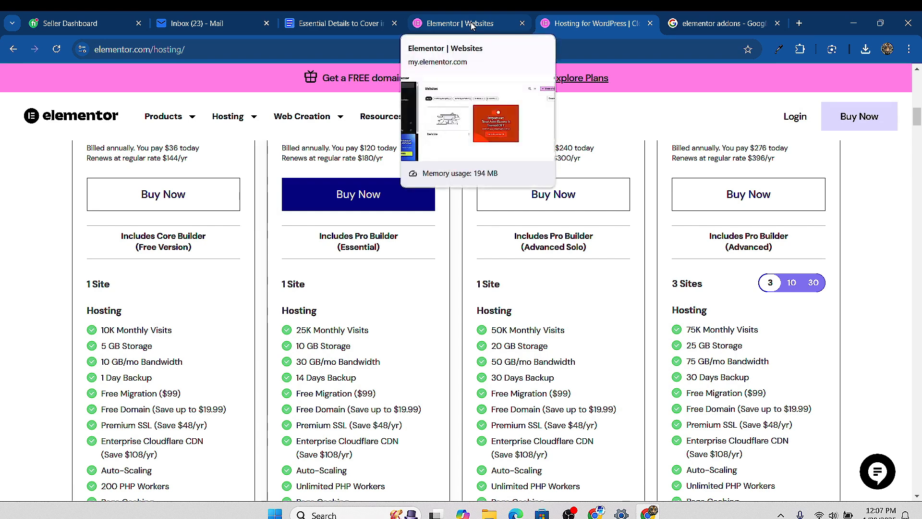
left_click(472, 26)
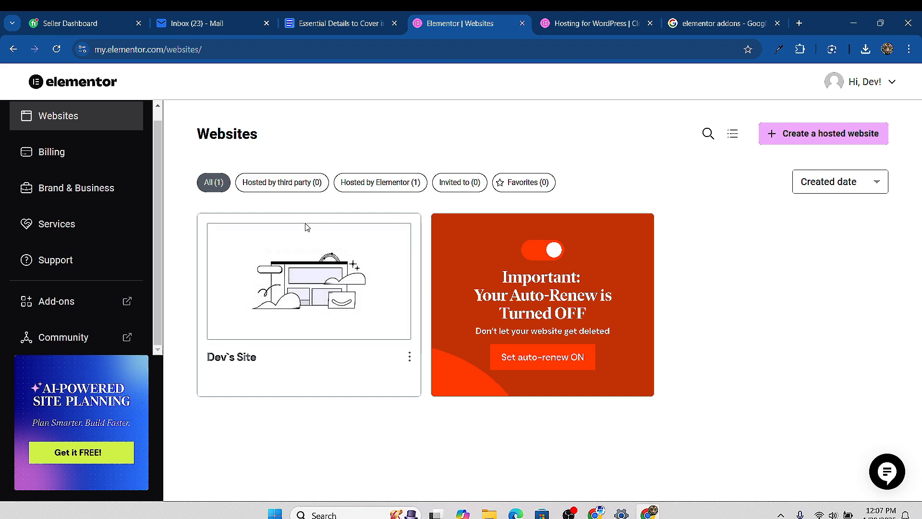
Review the WordPress plans offered for creating a hosted website, and go back to the Websites dashboard
mouse_move(289, 330)
left_click(854, 133)
scroll(343, 315, "down", 5)
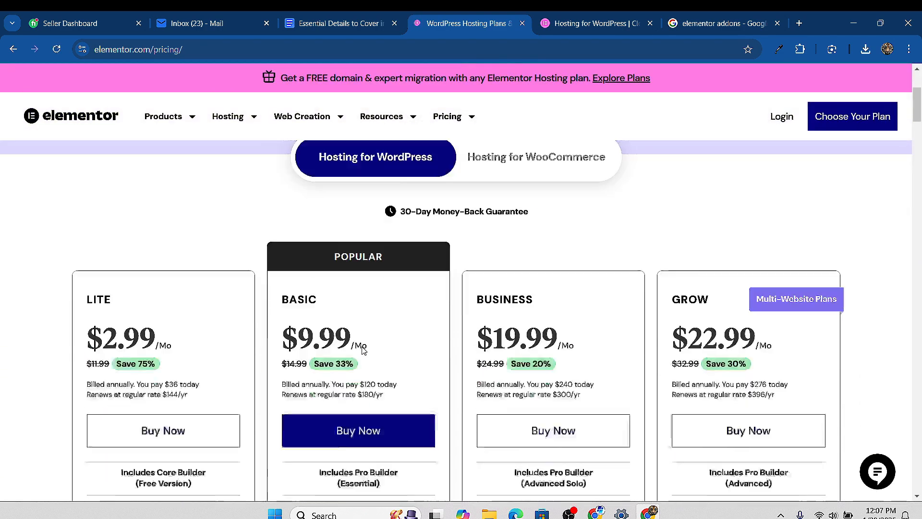
scroll(344, 315, "down", 6)
scroll(340, 302, "up", 9)
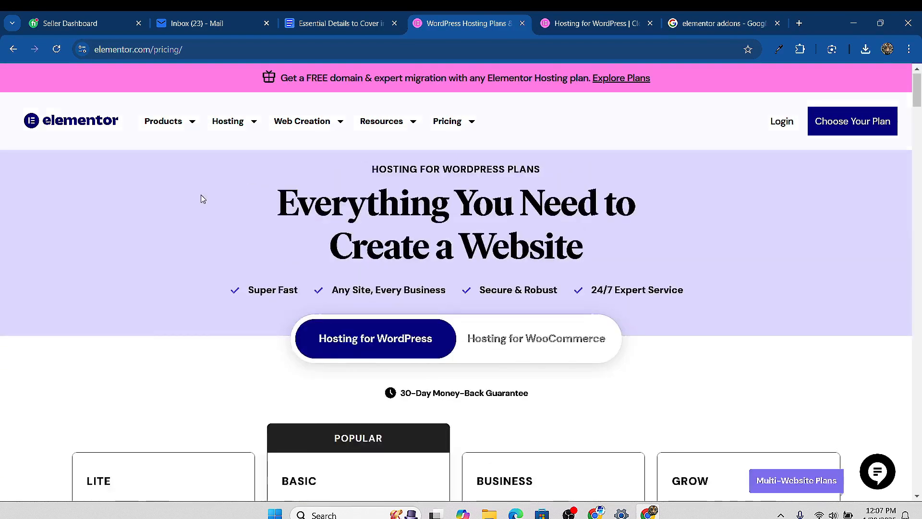
left_click(13, 49)
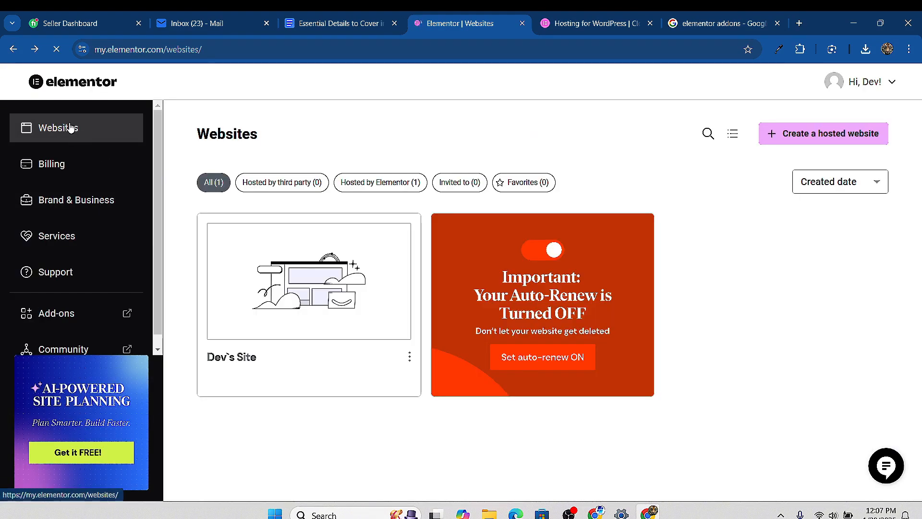
View the Elementor account's billing subscriptions and open its Brand & Business tools
mouse_move(331, 320)
left_click(91, 169)
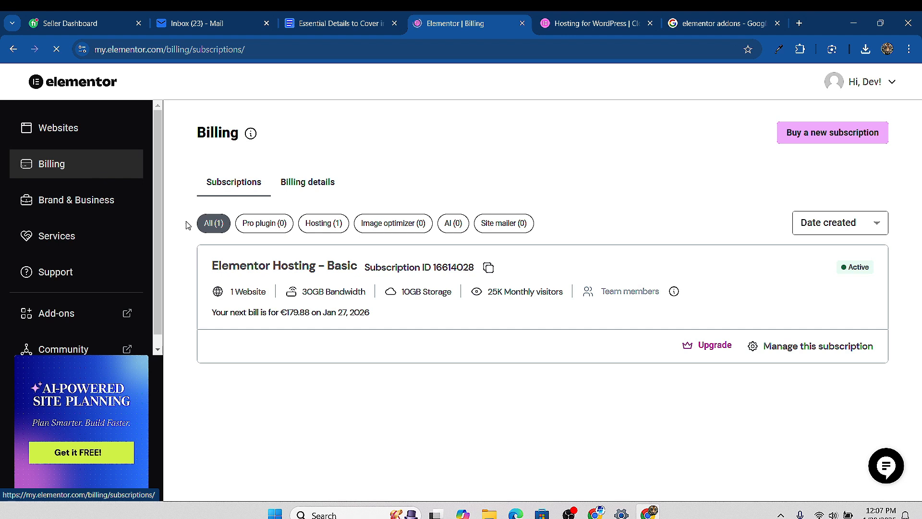
left_click(79, 200)
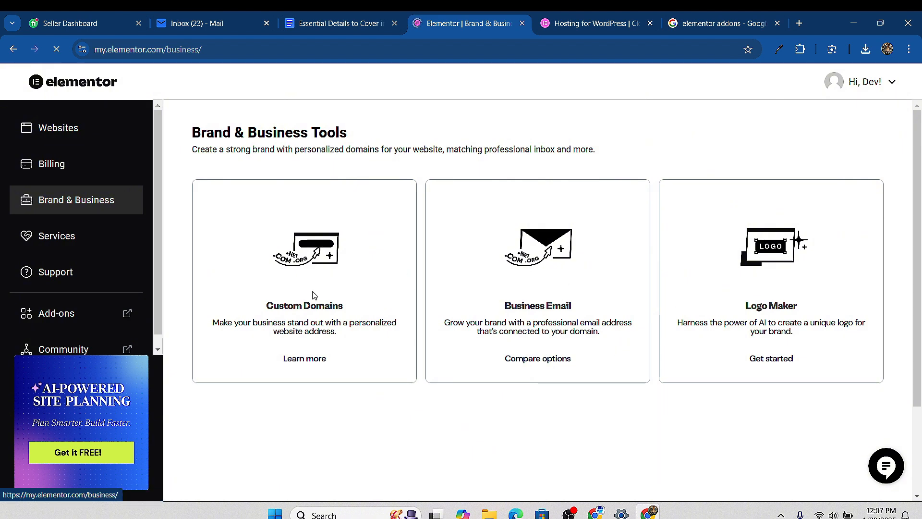
Open the Business Email provider options in a separate browser tab
right_click(535, 363)
left_click(567, 162)
left_click(518, 28)
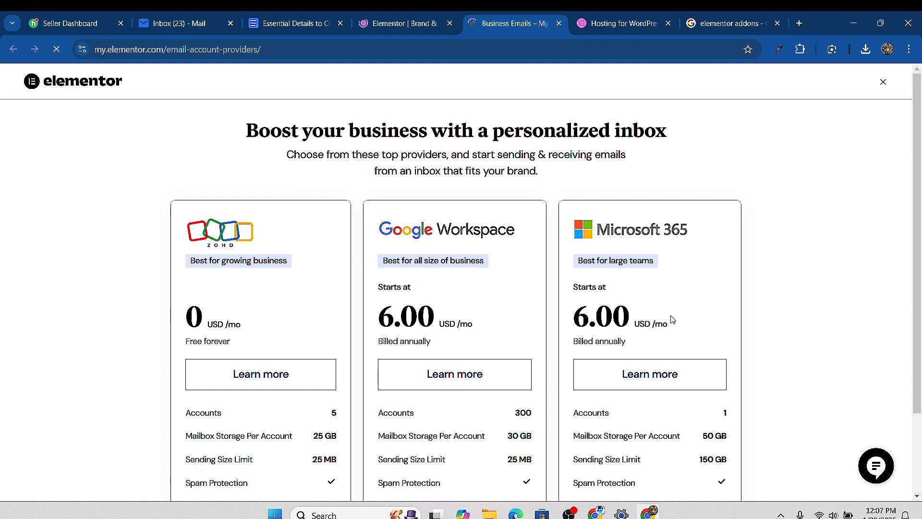
Compare the Zoho, Google Workspace and Microsoft 365 mailbox prices and limits, and close the comparison page
scroll(223, 285, "down", 1)
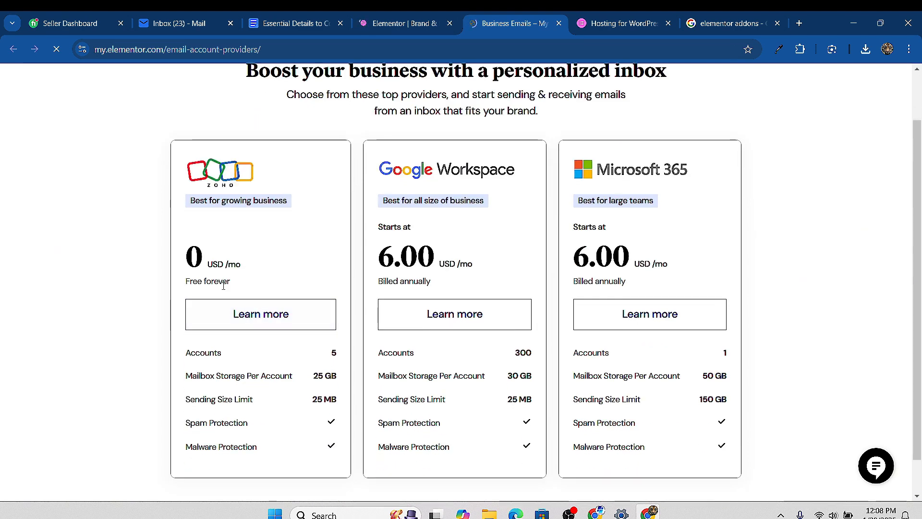
scroll(249, 296, "up", 1)
scroll(279, 288, "down", 1)
scroll(331, 144, "up", 1)
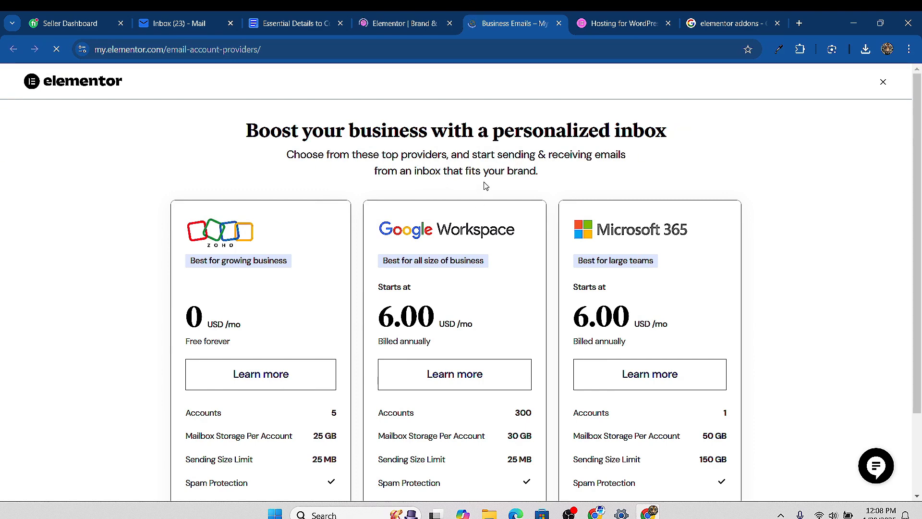
scroll(287, 233, "down", 2)
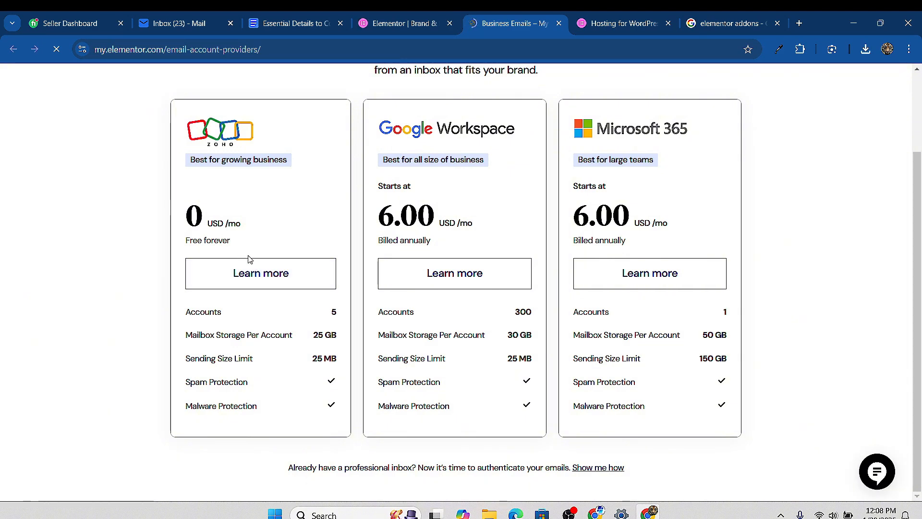
scroll(488, 284, "up", 2)
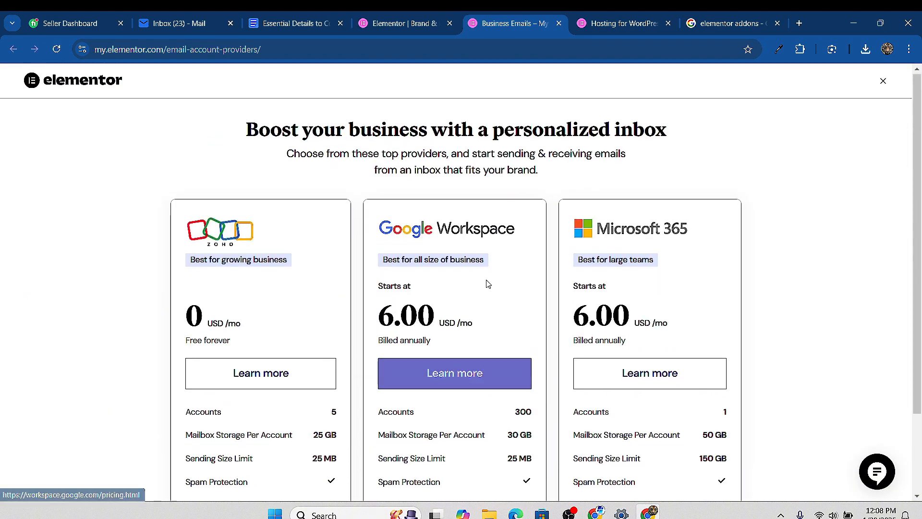
scroll(426, 331, "down", 1)
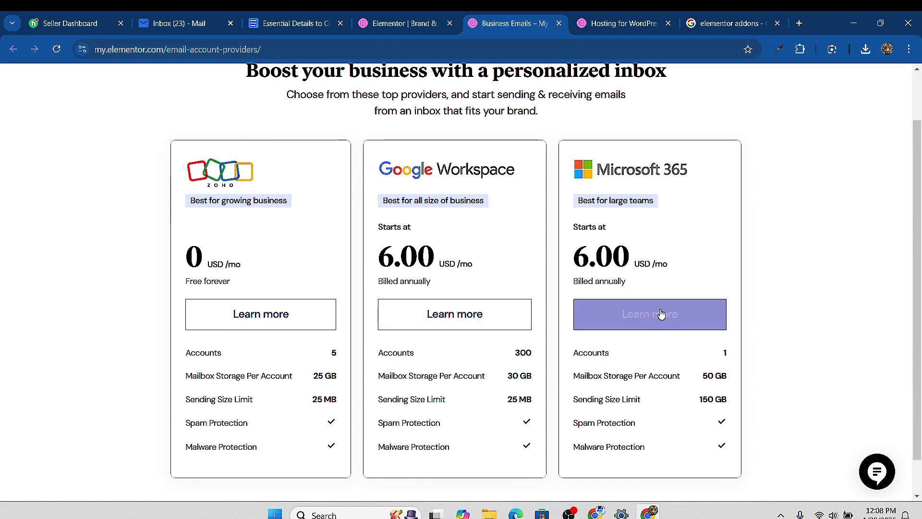
left_click(559, 23)
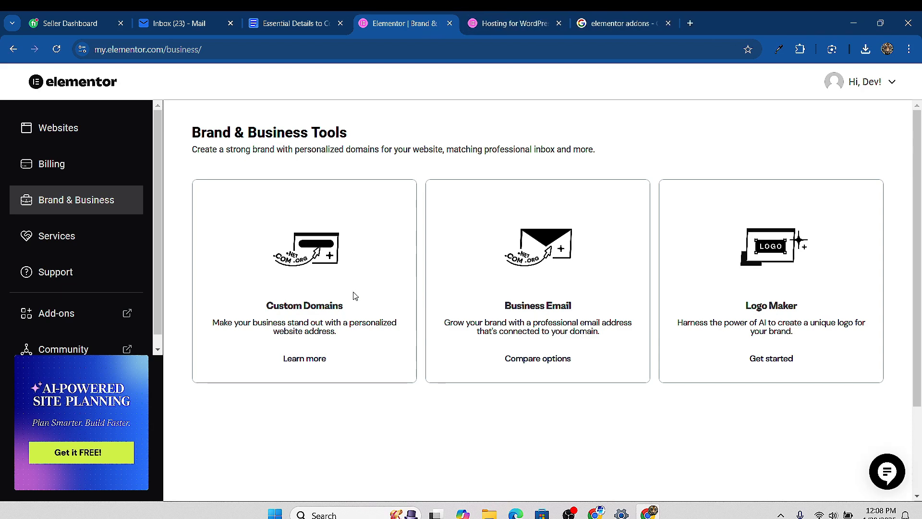
Open the Custom Domains information page and look over its Hover registrar offer
left_click(303, 360)
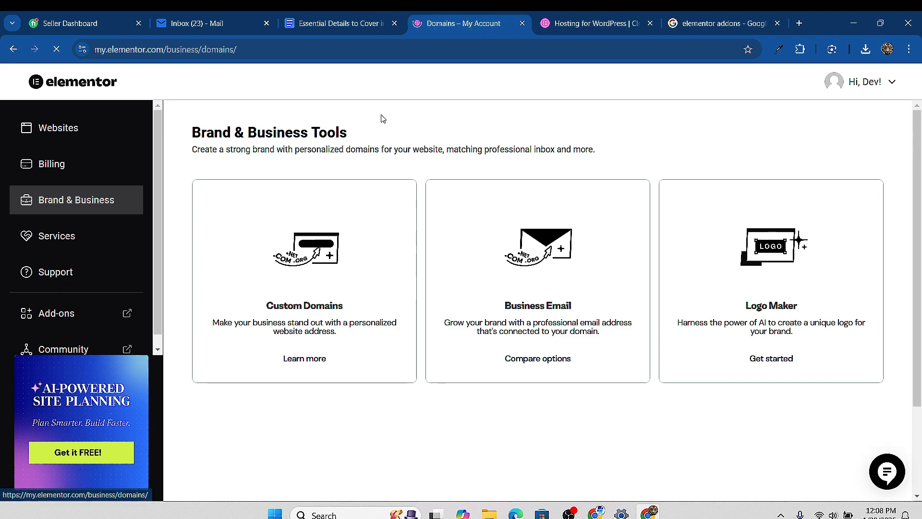
scroll(347, 257, "down", 1)
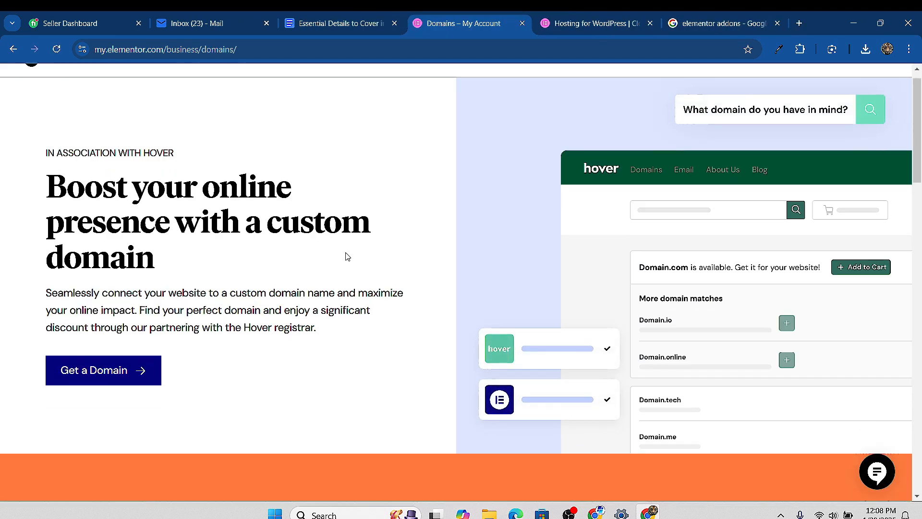
scroll(221, 277, "up", 1)
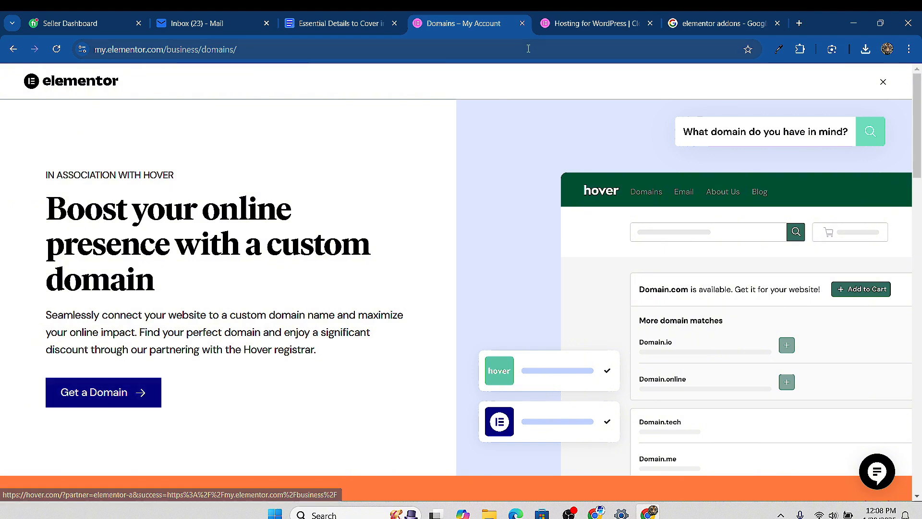
Check the Basic hosting plan's feature list and highlight its Free Domain entry
left_click(587, 24)
scroll(178, 340, "down", 1)
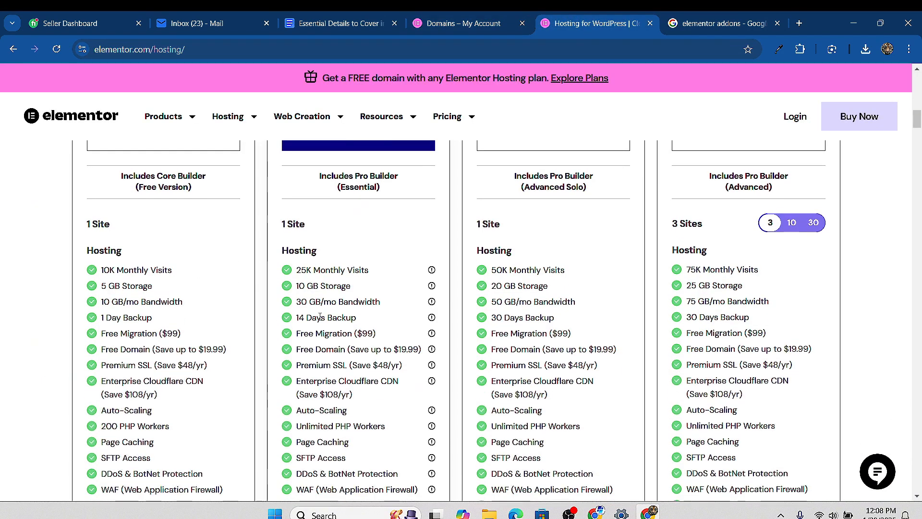
left_click_drag(296, 349, 395, 349)
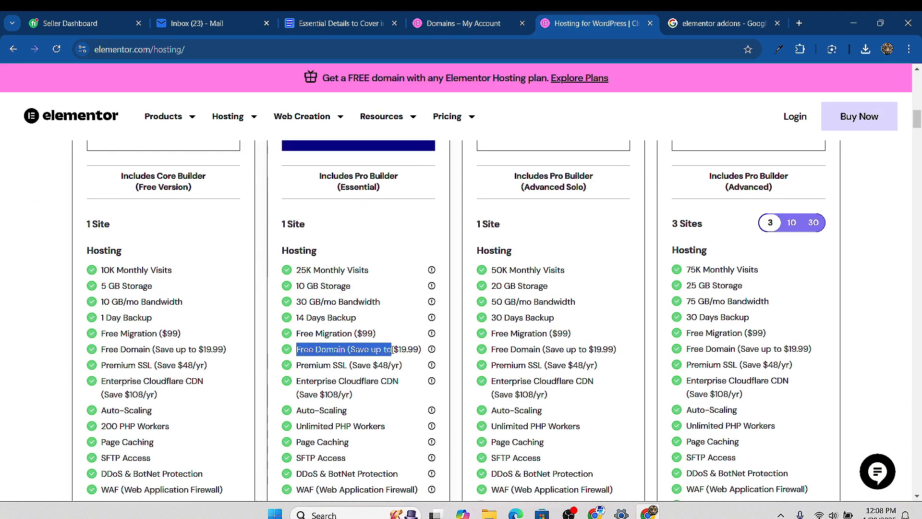
From the custom domains page, go to Hover, search for inthejet.com and add that domain to the cart
left_click(457, 25)
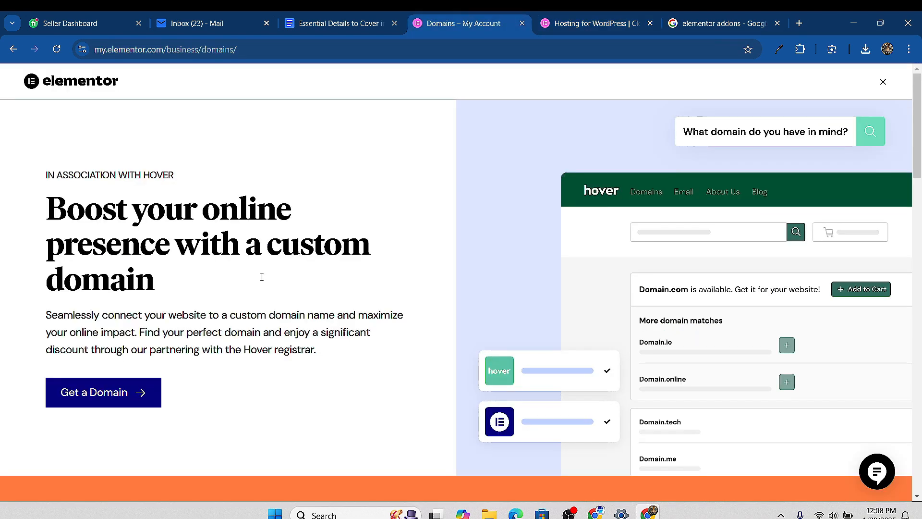
left_click(118, 393)
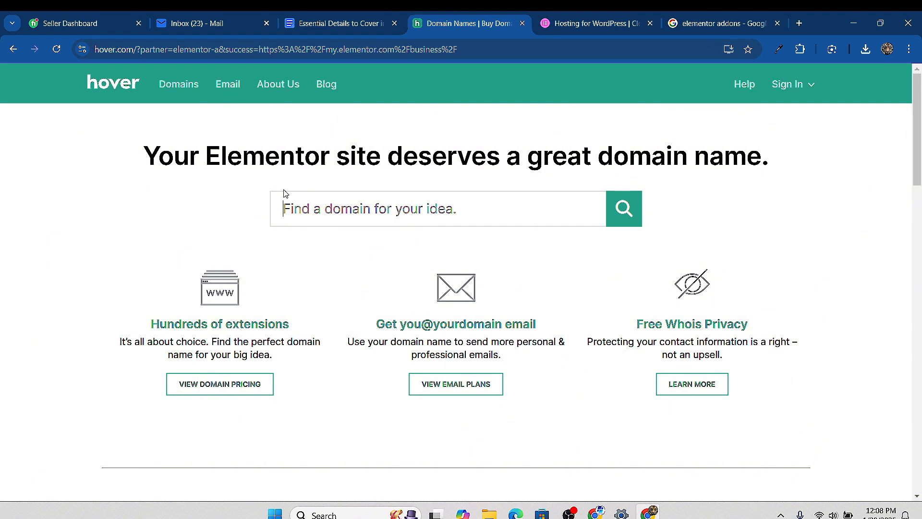
type("test")
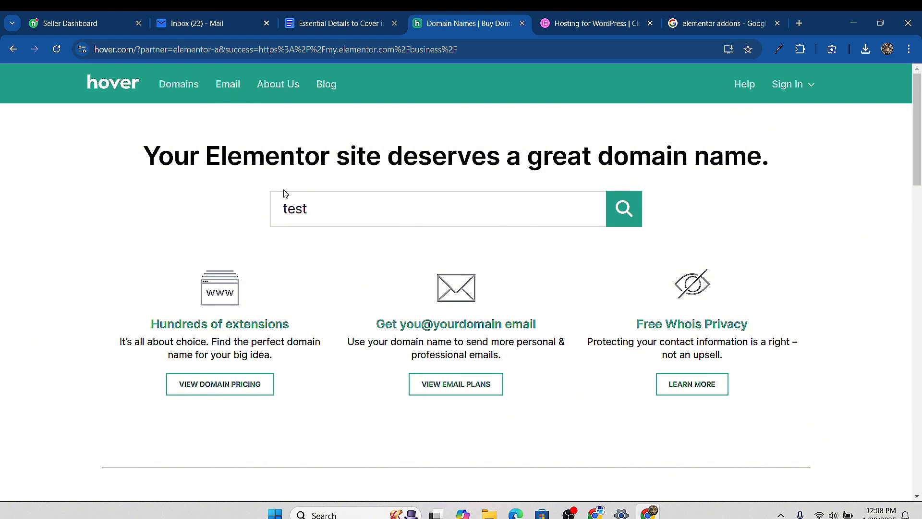
key("BackSpace")
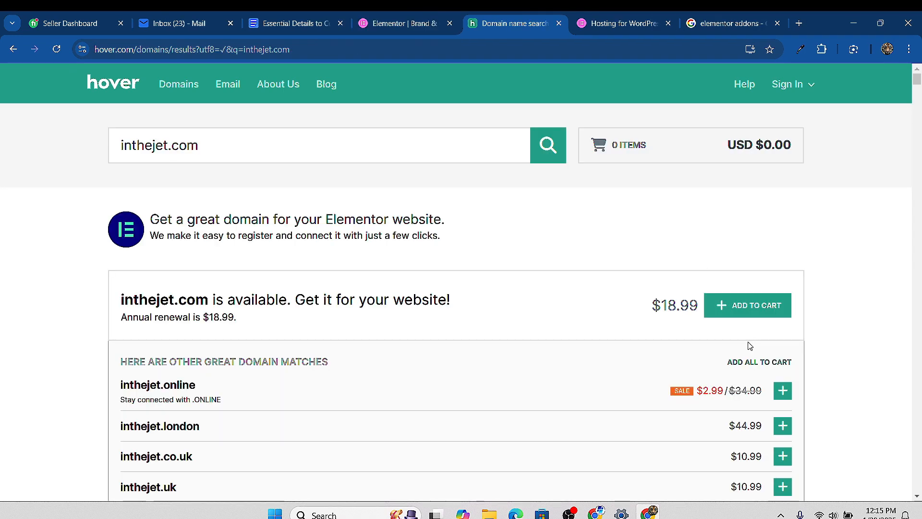
left_click(734, 306)
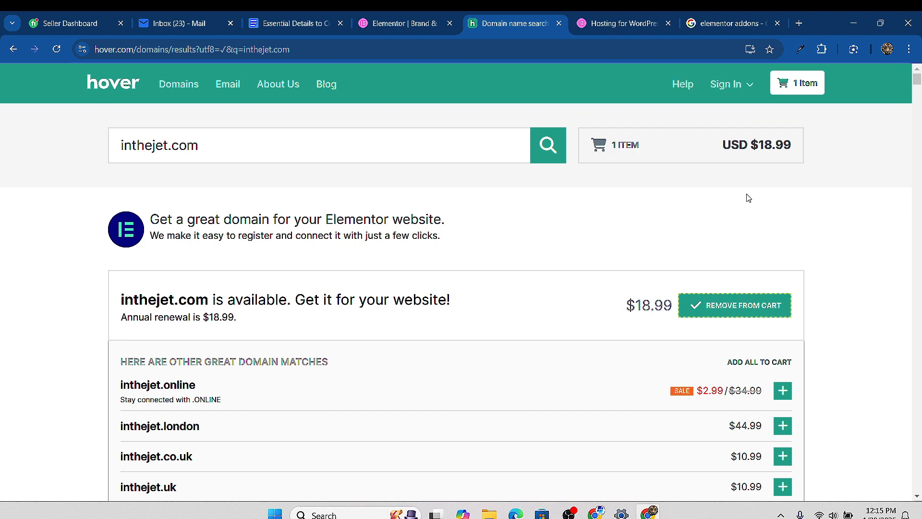
Open the Hover shopping cart, decline the free .online domain bundle, review the inthejet.com order and proceed to secure checkout
left_click(805, 91)
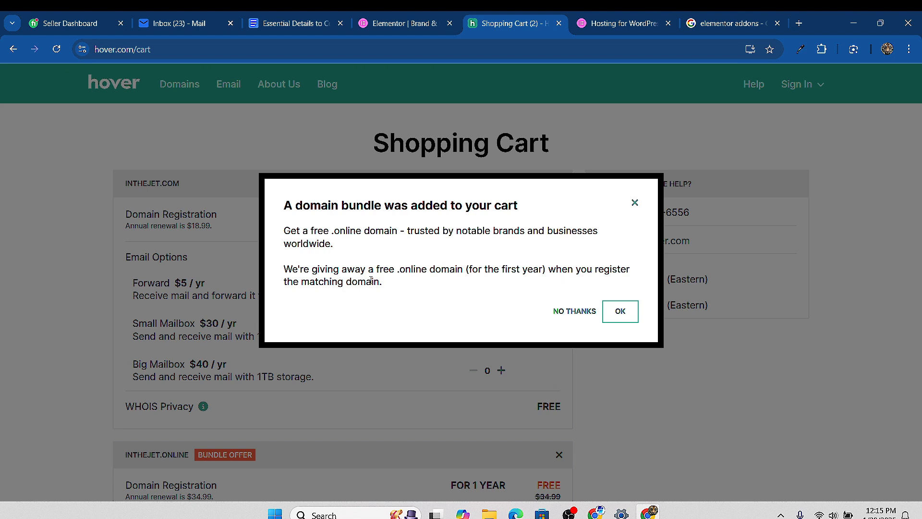
left_click(576, 312)
scroll(208, 388, "down", 1)
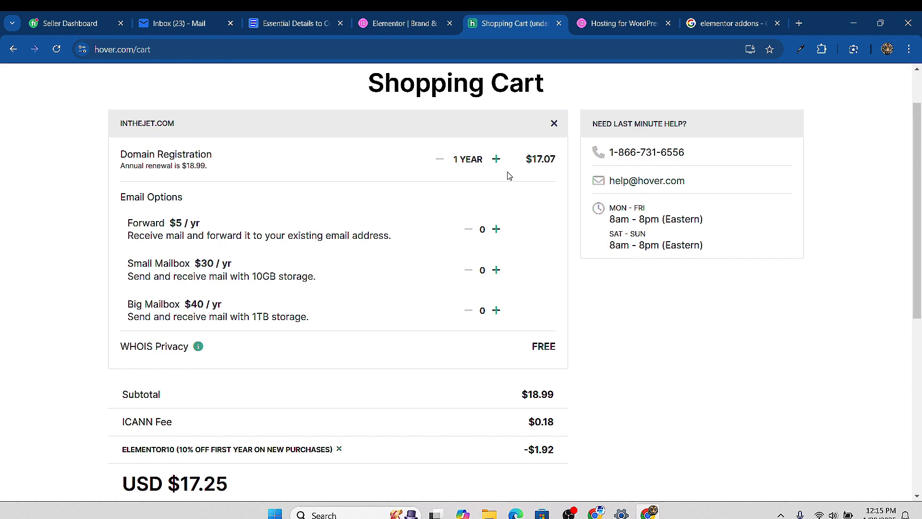
scroll(480, 201, "down", 4)
scroll(514, 336, "up", 2)
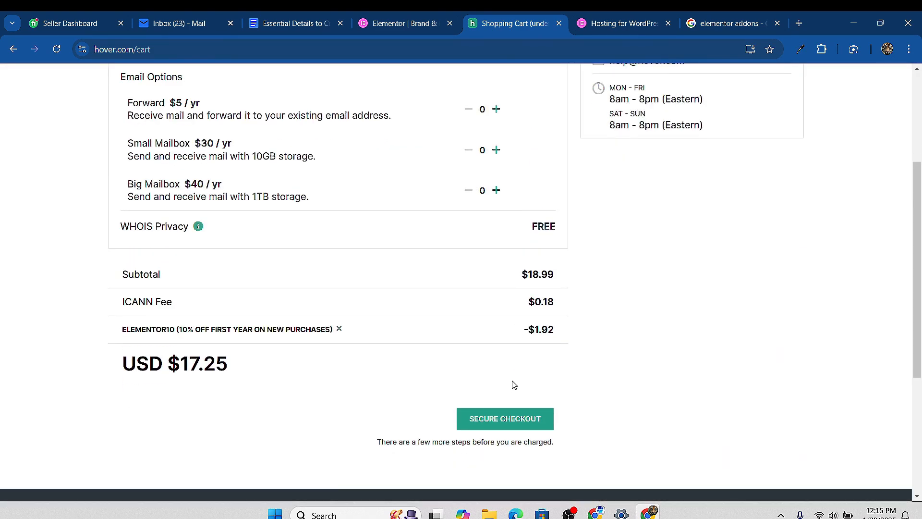
scroll(514, 385, "down", 1)
left_click(519, 368)
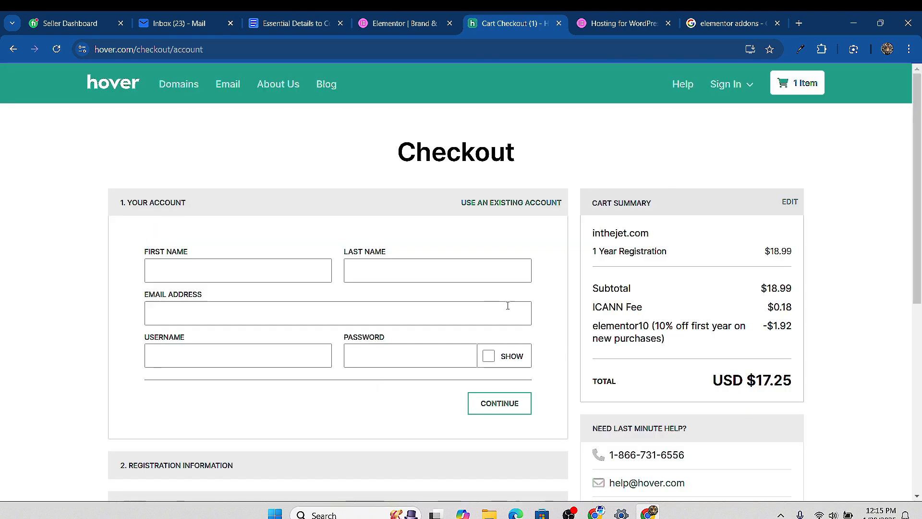
Look over the checkout page's account form, remaining order stages and cart summary
scroll(523, 298, "down", 4)
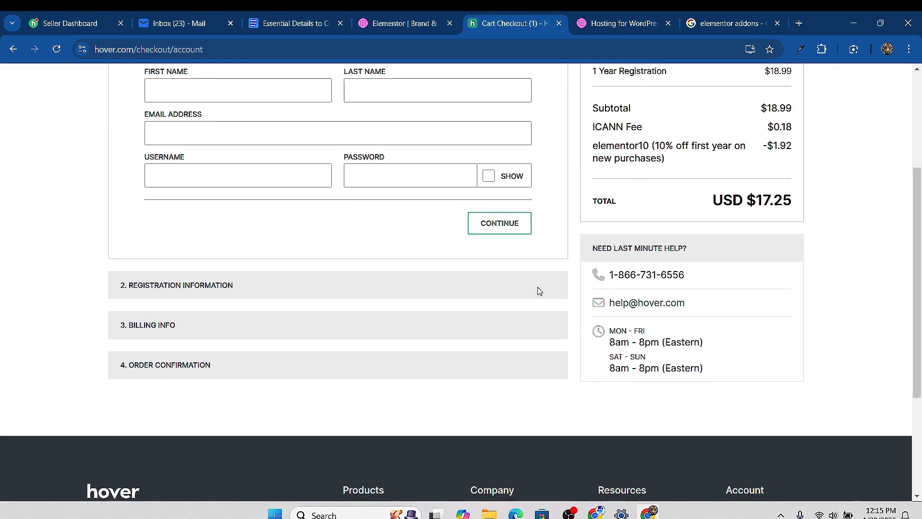
scroll(557, 284, "up", 4)
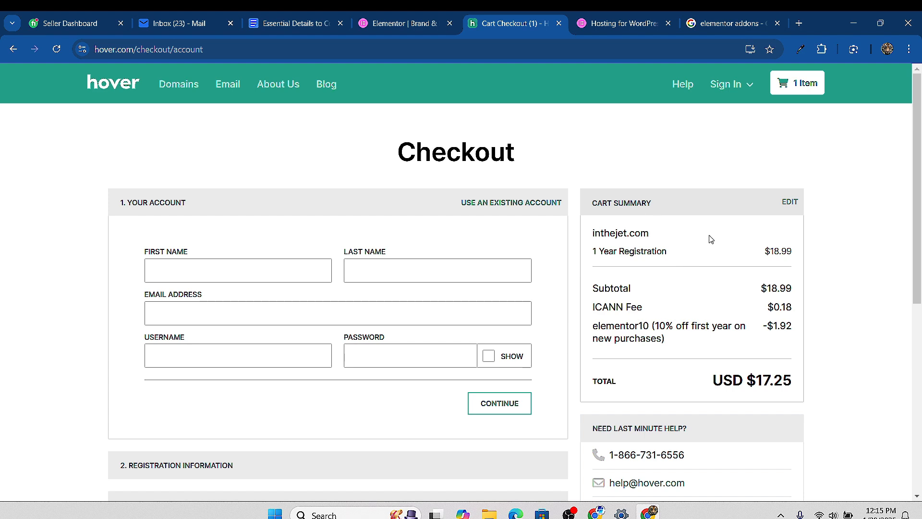
scroll(604, 360, "down", 4)
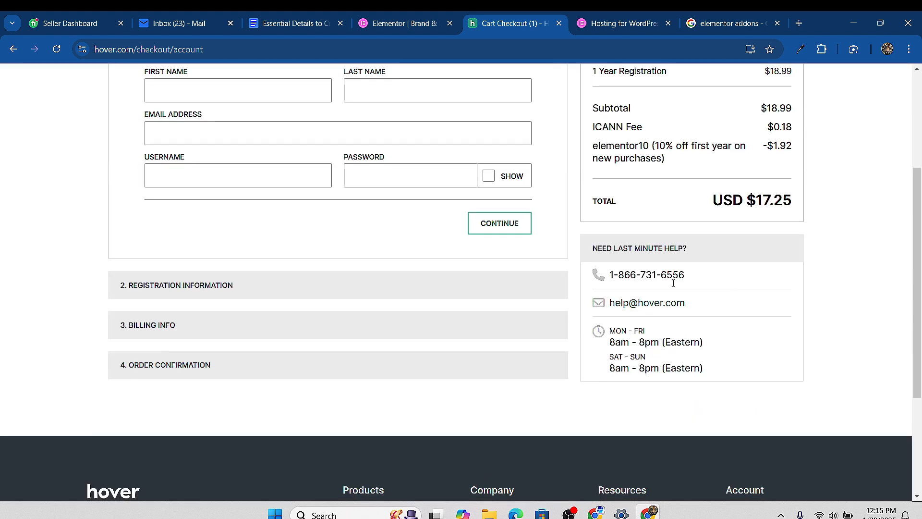
scroll(319, 205, "up", 1)
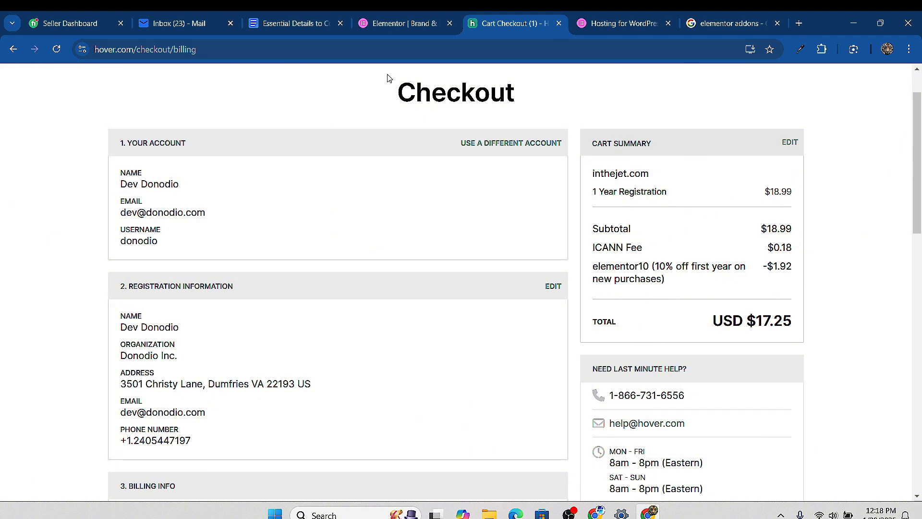
Check the Free Domain entry on Elementor's hosting plans page, and highlight the elementor10 discount in the Hover checkout's cart summary
left_click(407, 24)
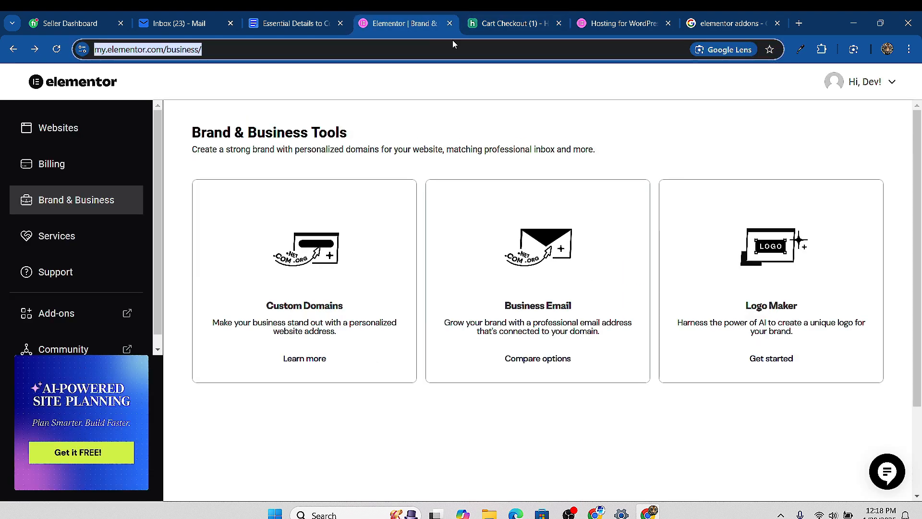
left_click(590, 26)
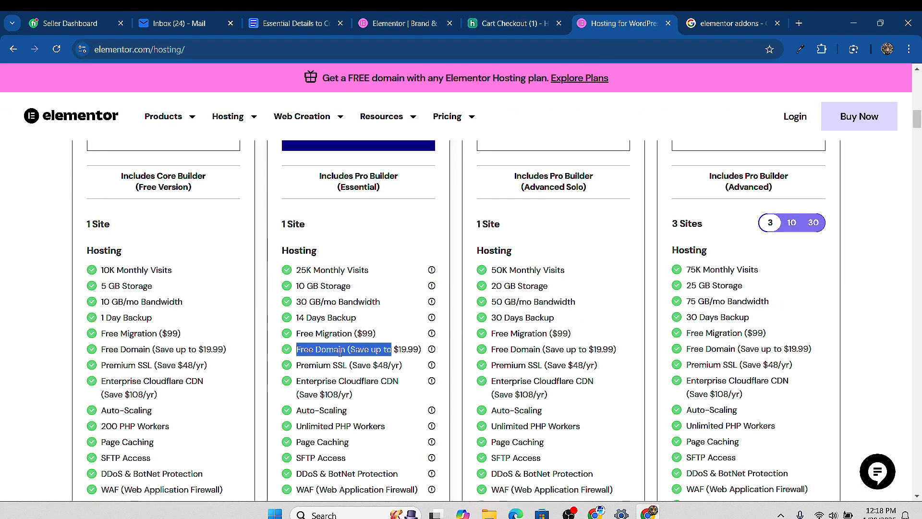
left_click(379, 349)
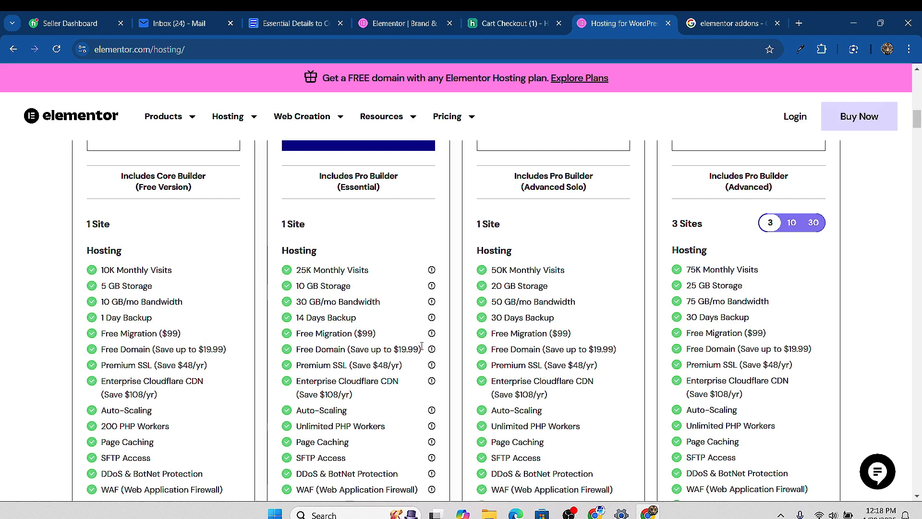
left_click(504, 22)
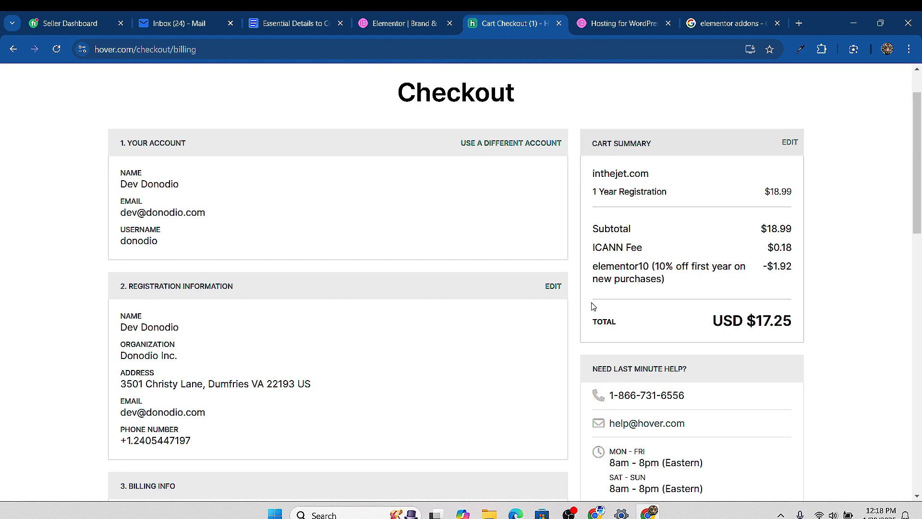
left_click_drag(595, 271, 737, 277)
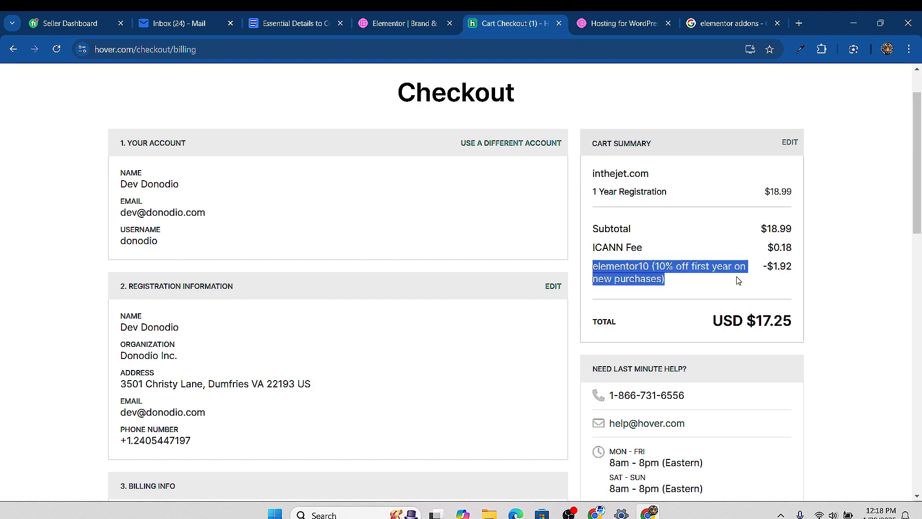
left_click(669, 269)
left_click_drag(590, 269, 723, 268)
Open the Custom Domains information page separately, follow its offer to Hover and inspect the partner parameters in the page address
left_click(398, 23)
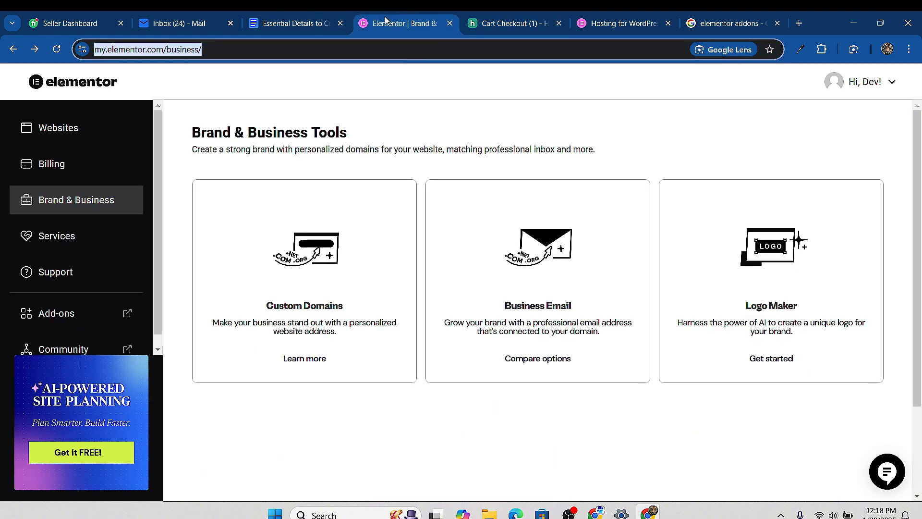
right_click(313, 357)
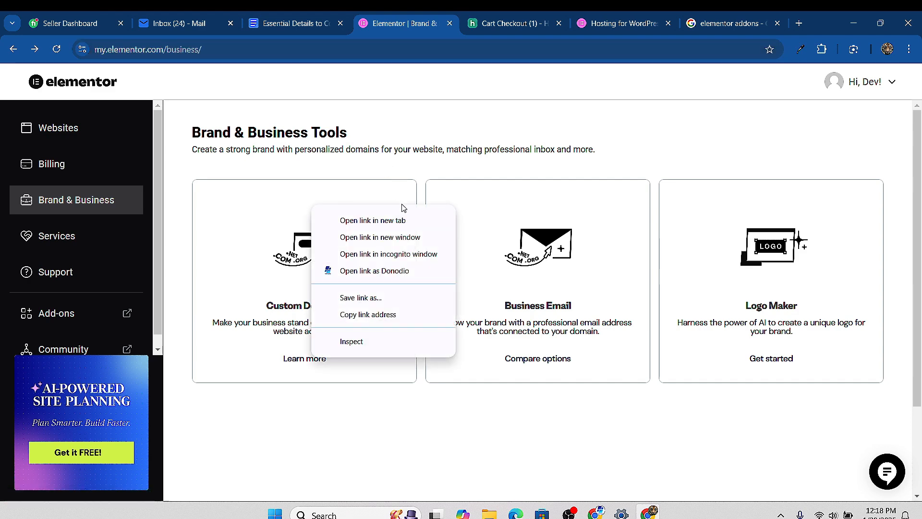
left_click(384, 220)
left_click(440, 23)
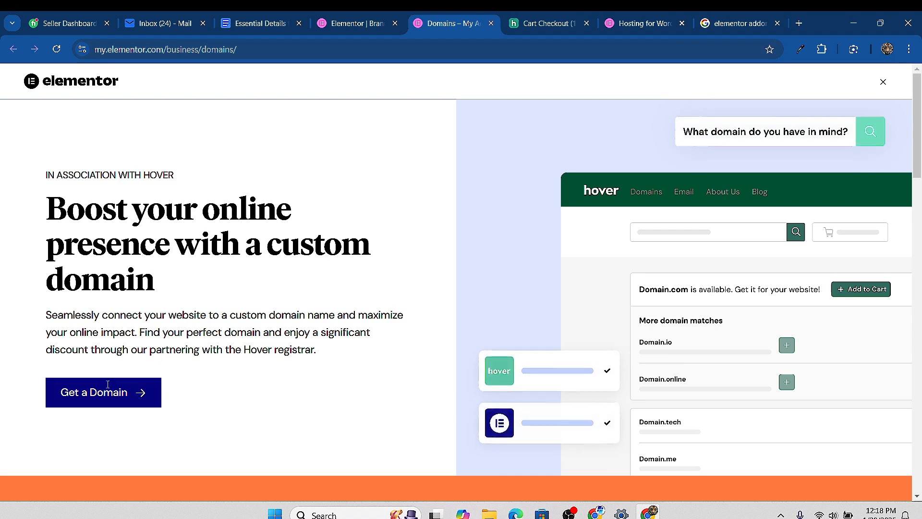
left_click(126, 384)
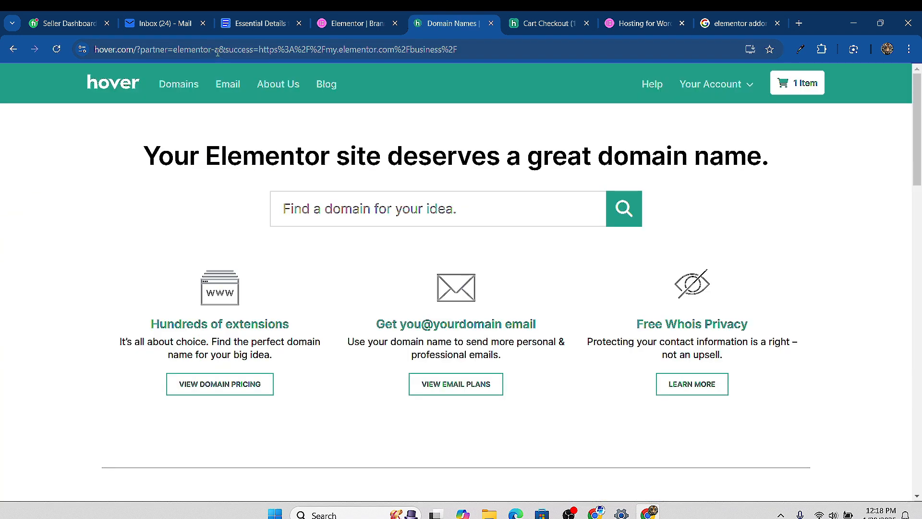
mouse_move(189, 49)
left_mouse_down()
mouse_move(515, 49)
mouse_move(187, 48)
left_mouse_up()
left_click(259, 52)
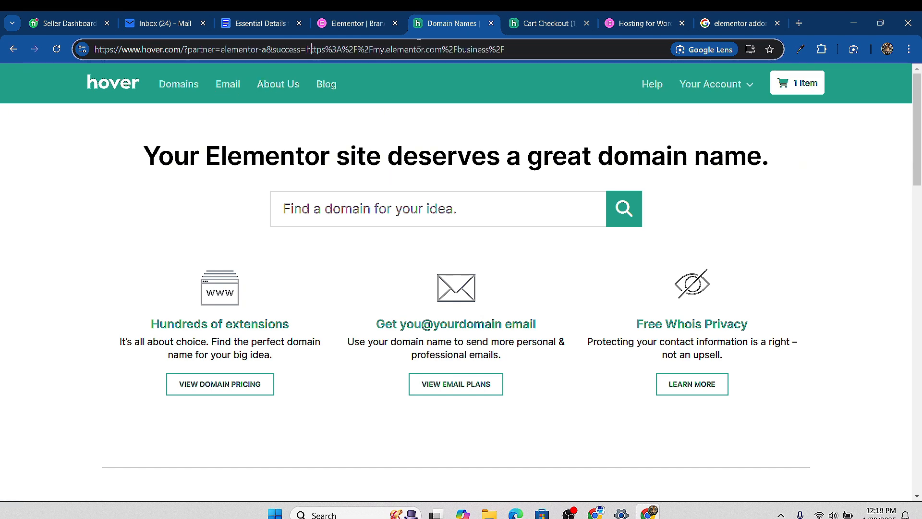
Close the Hover checkout page and return to Elementor's Brand & Business tools
left_click(548, 27)
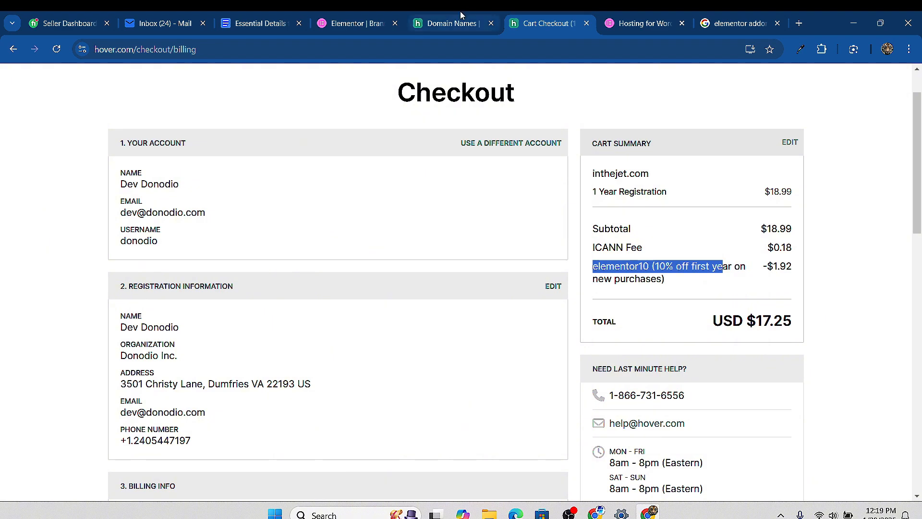
left_click(588, 25)
left_click(357, 23)
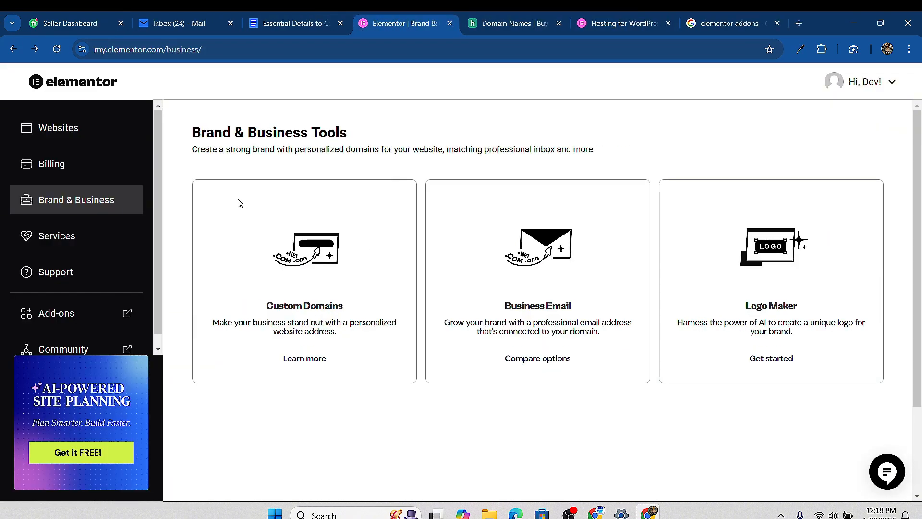
Open the Logo Maker tool, close the leftover Hover page, highlight the affiliate parameter in Fiverr's address and close the Fiverr page
left_click(769, 363)
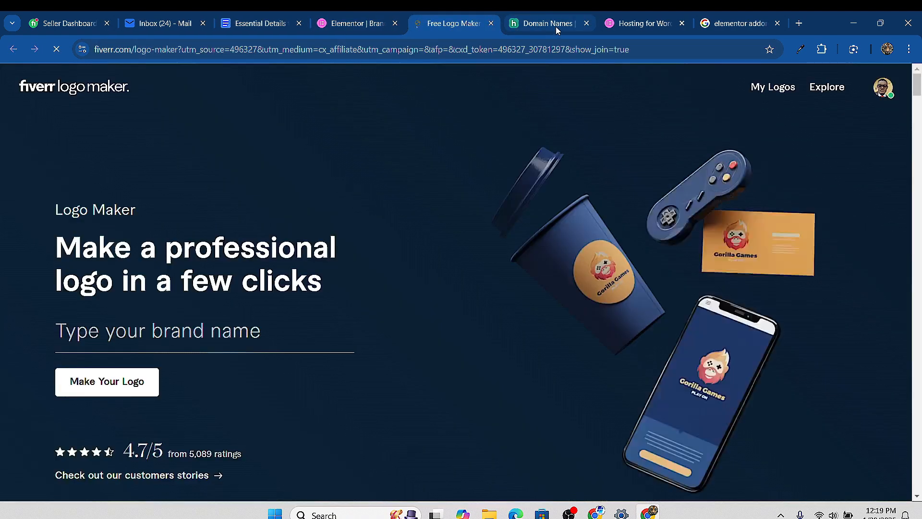
left_click(586, 23)
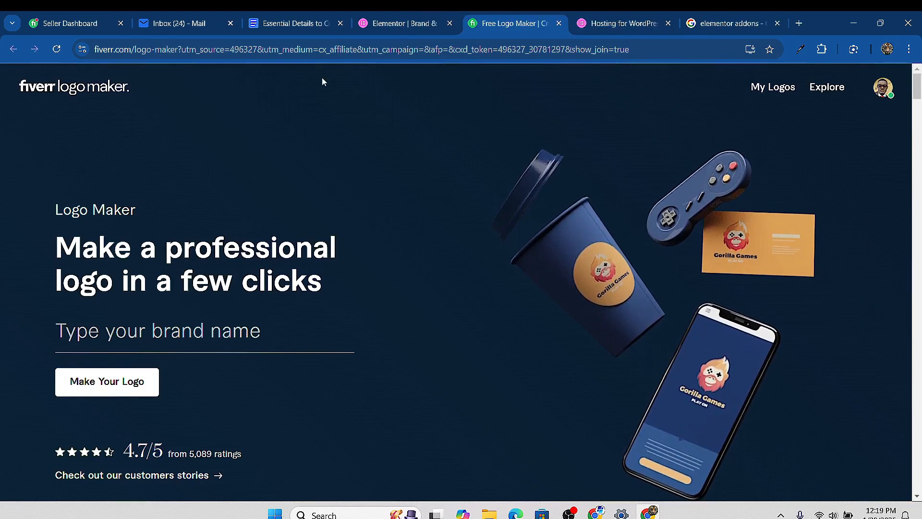
left_click(437, 55)
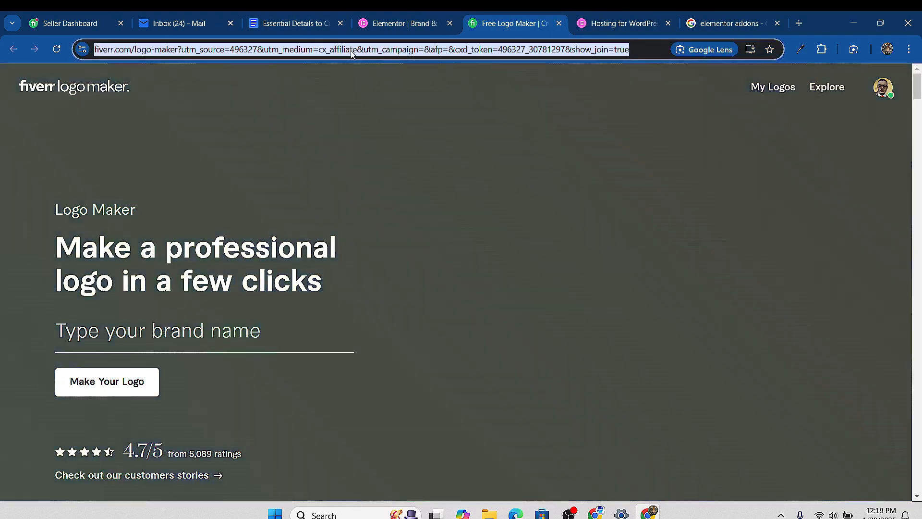
left_click(351, 51)
left_click_drag(338, 49, 411, 49)
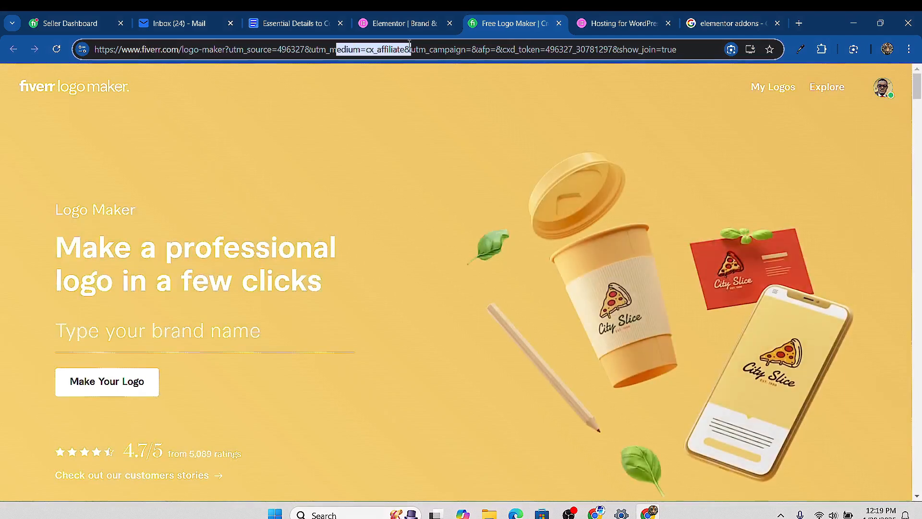
left_click(558, 24)
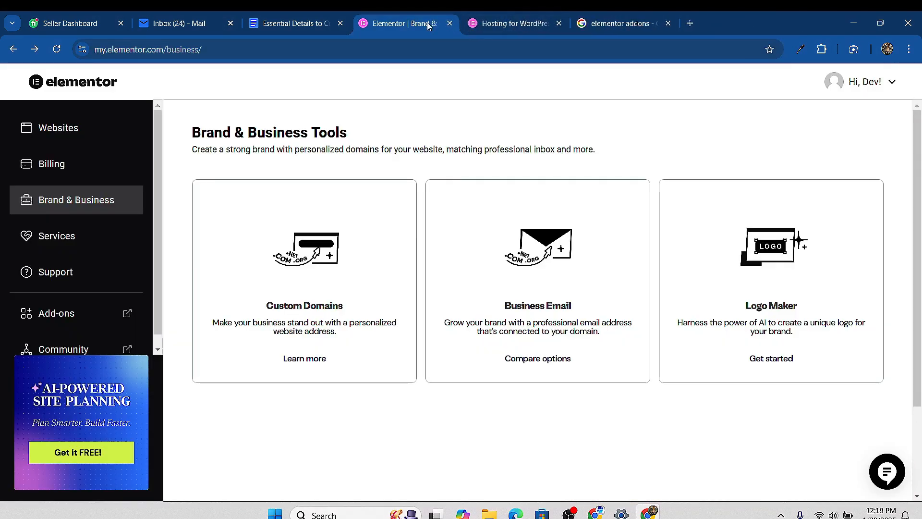
Look through the full list of Elementor's available services, and open the Support page to view its contact options
left_click(67, 236)
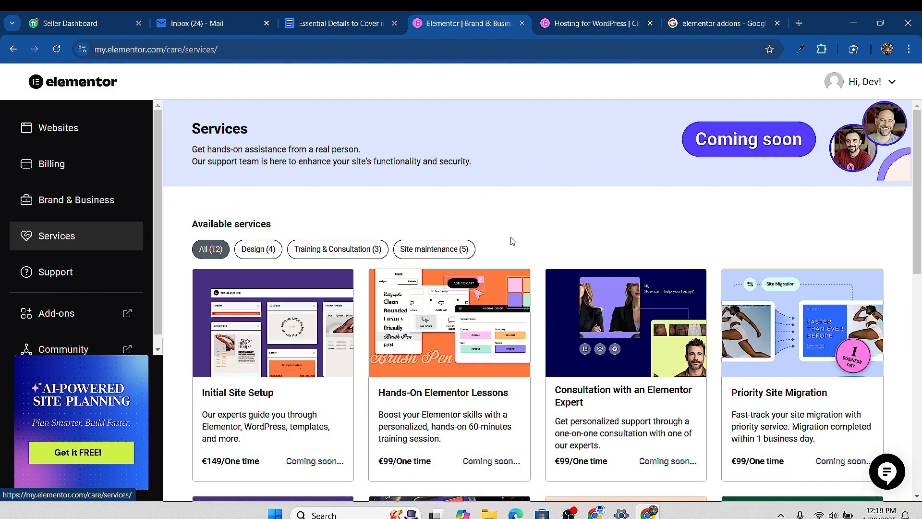
scroll(345, 353, "down", 2)
scroll(345, 353, "down", 2)
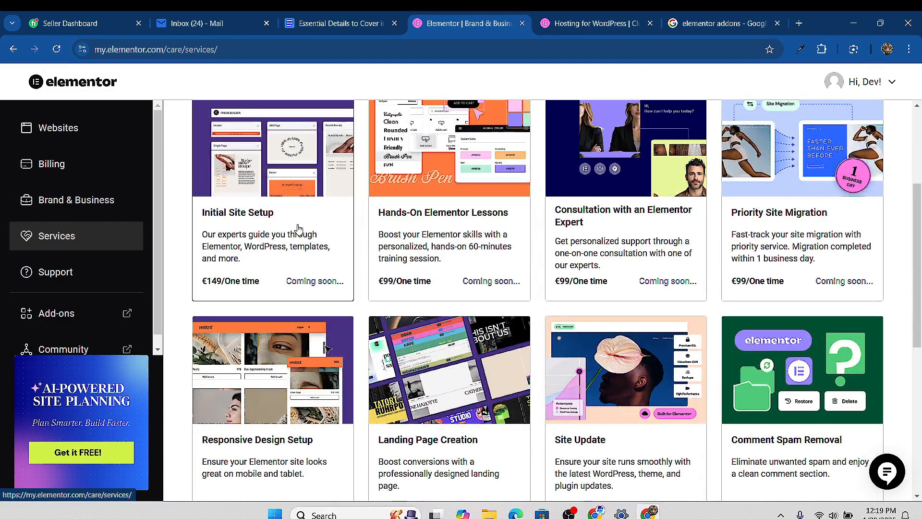
scroll(373, 391, "down", 7)
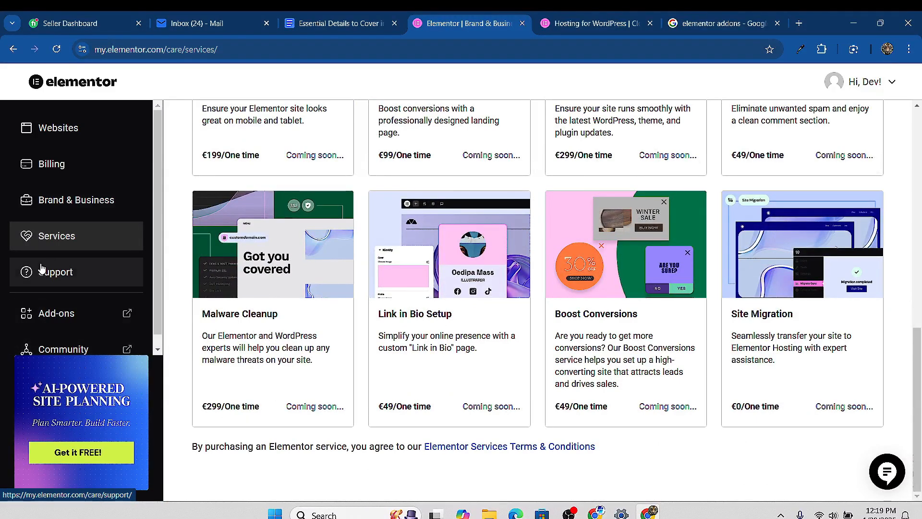
left_click(54, 273)
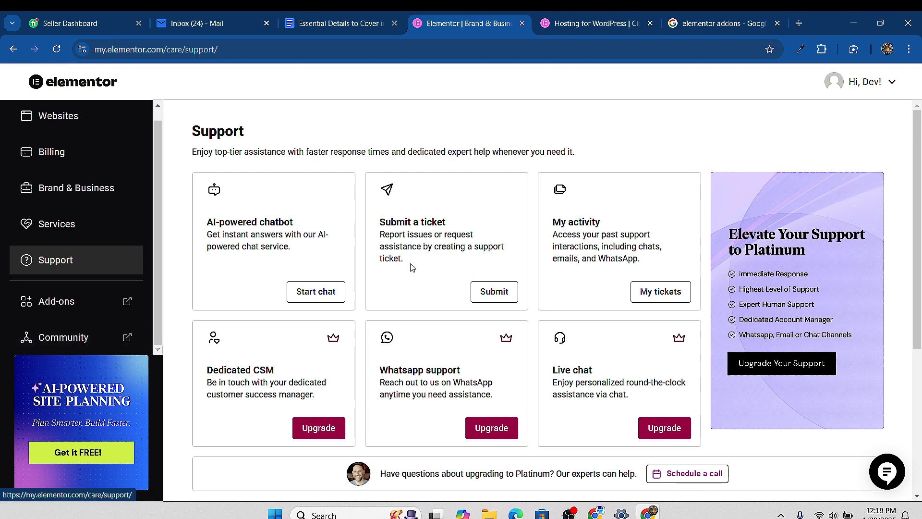
Browse the third-party tools on the Add-ons page and view the Facebook community group page, closing each one
left_click(60, 319)
scroll(405, 305, "down", 3)
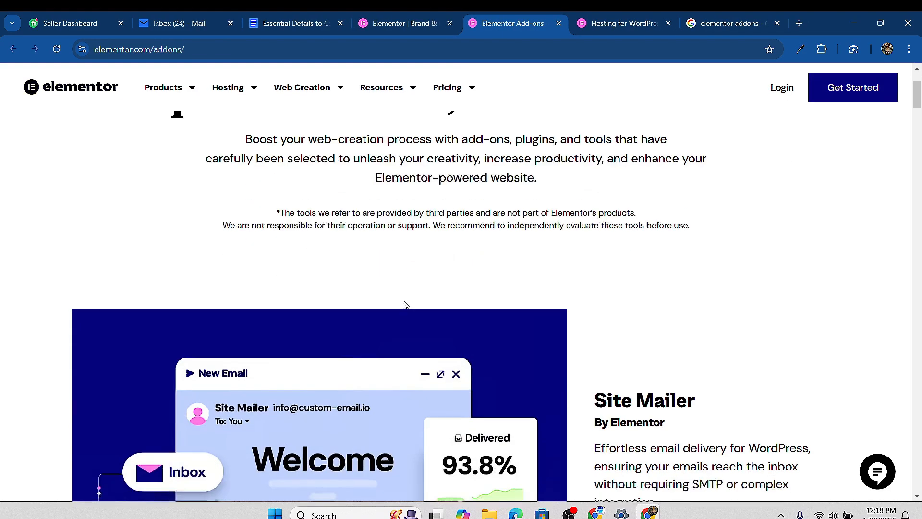
scroll(405, 304, "down", 10)
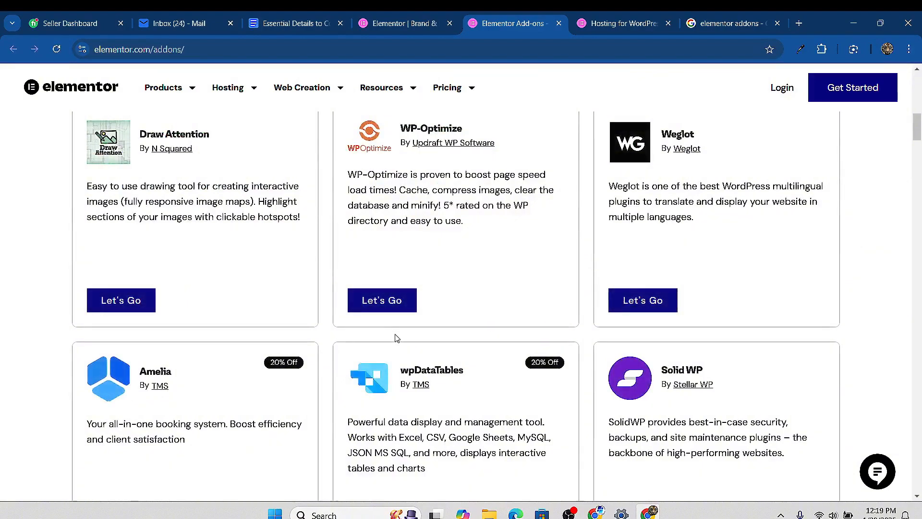
scroll(397, 338, "down", 5)
scroll(315, 234, "up", 7)
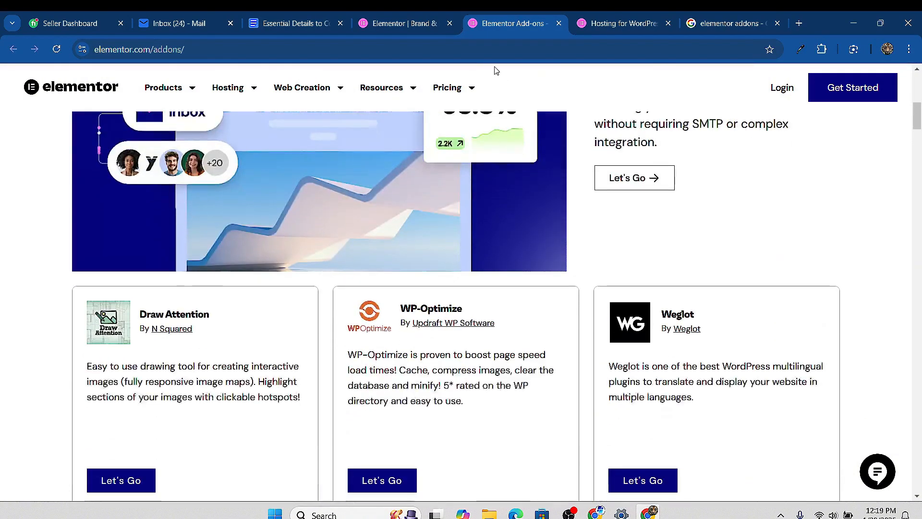
left_click(559, 23)
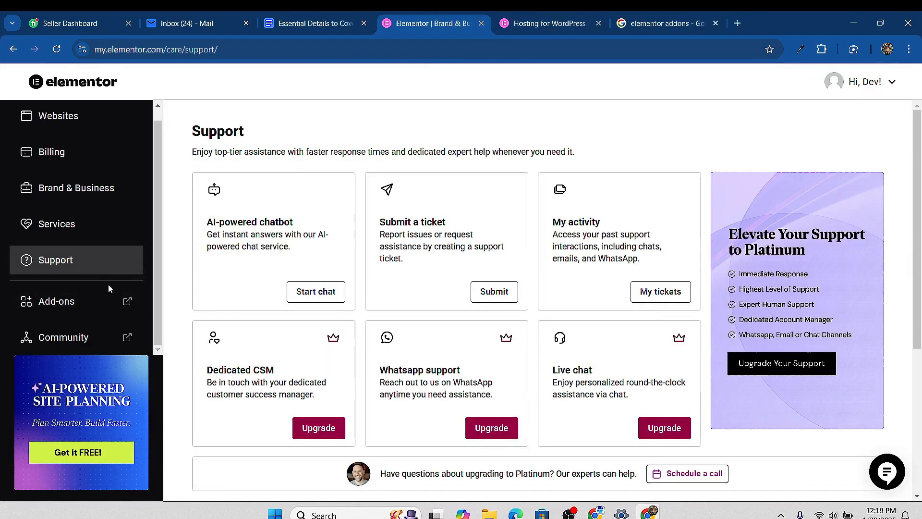
left_click(75, 342)
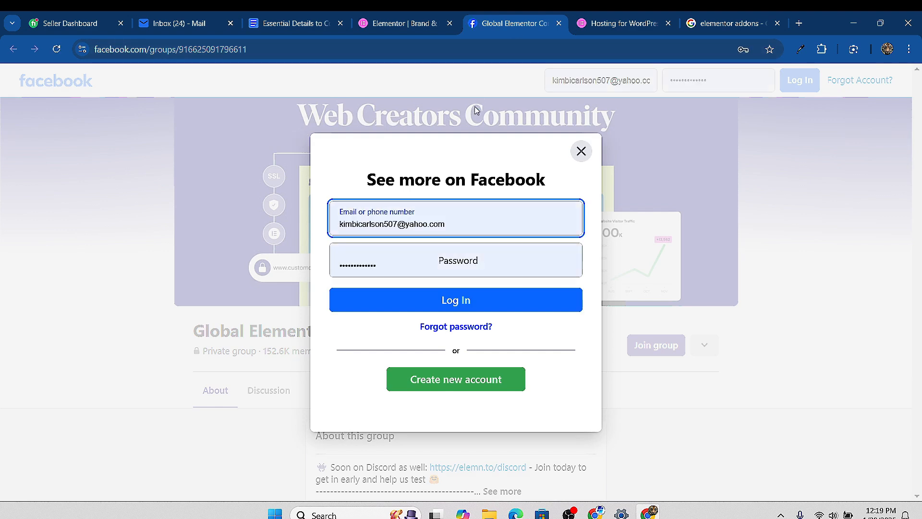
key("ctrl+w")
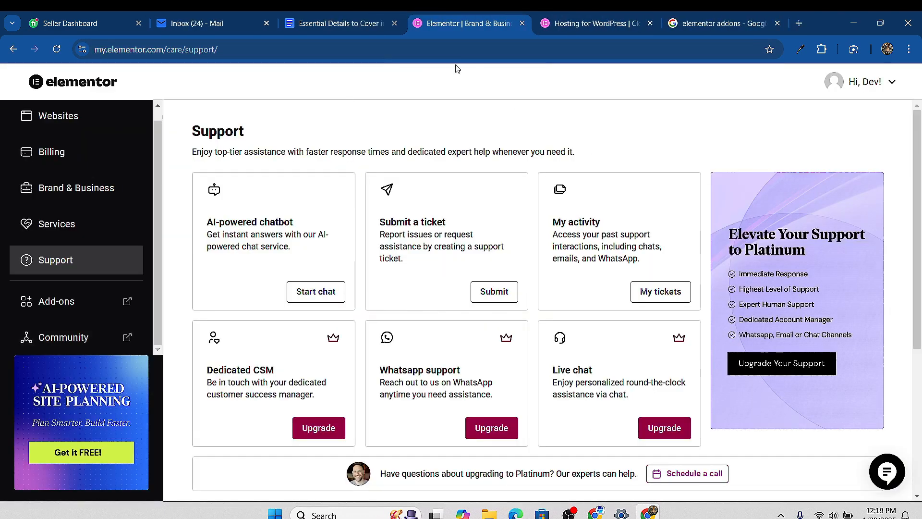
Open the hosted site's management page in a separate tab from the websites list, and follow the collaboration prompt before returning to its overview
scroll(283, 184, "down", 3)
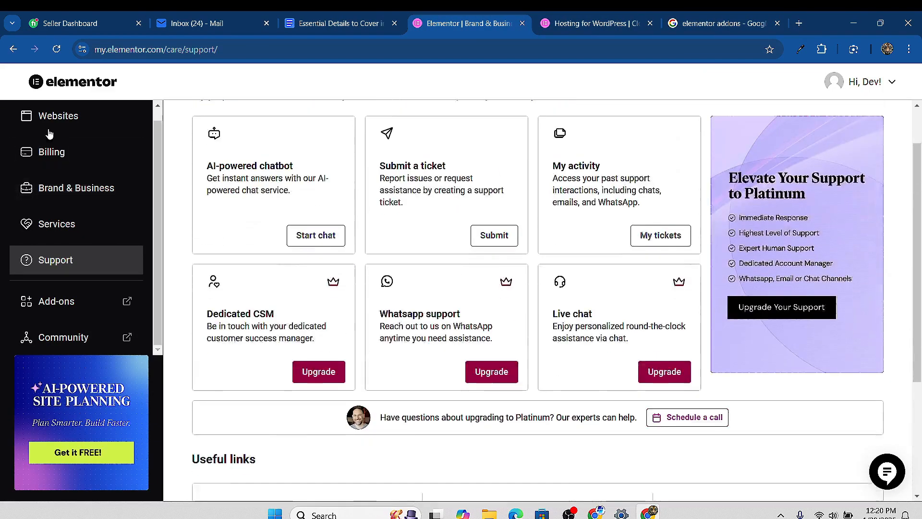
scroll(192, 159, "up", 3)
left_click(58, 116)
scroll(90, 198, "up", 2)
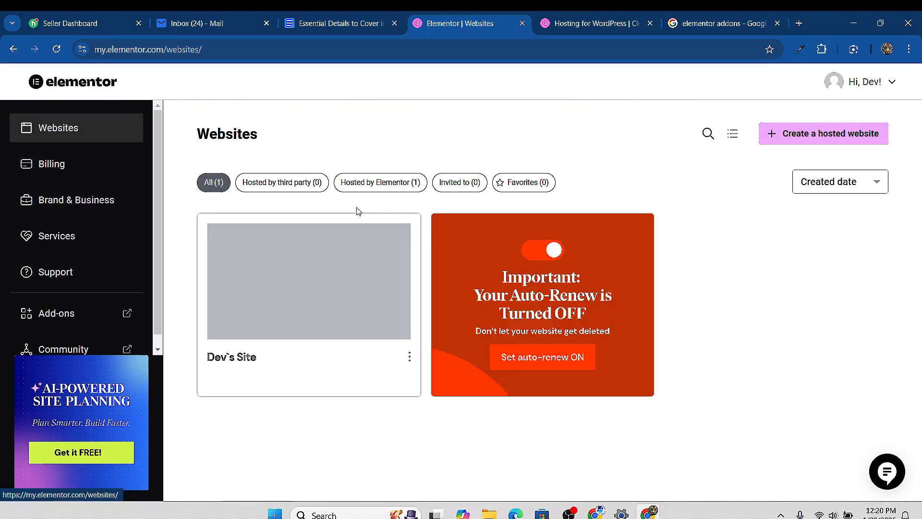
mouse_move(311, 308)
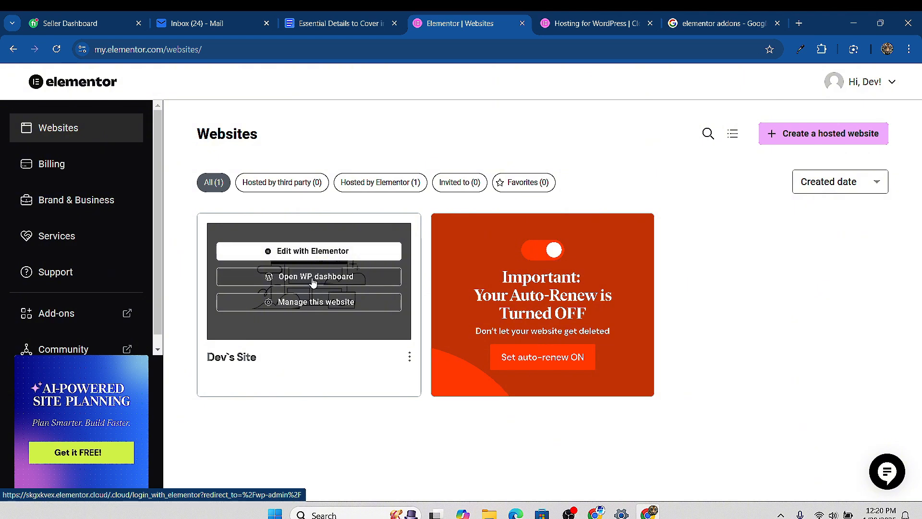
right_click(303, 307)
left_click(315, 317)
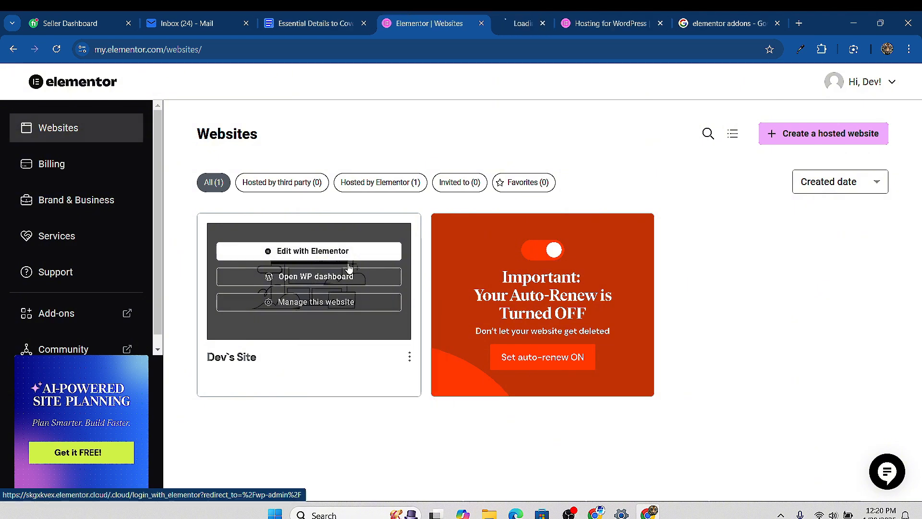
left_click(509, 14)
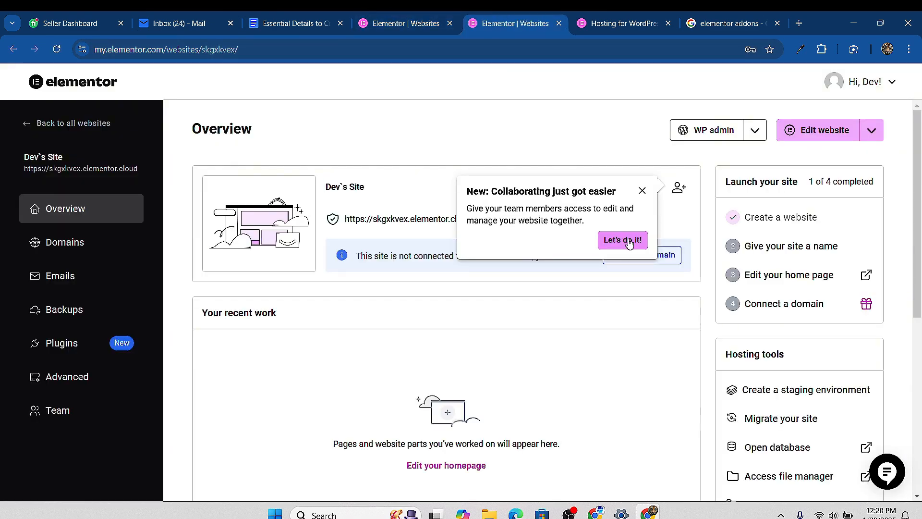
left_click(629, 241)
left_click(91, 208)
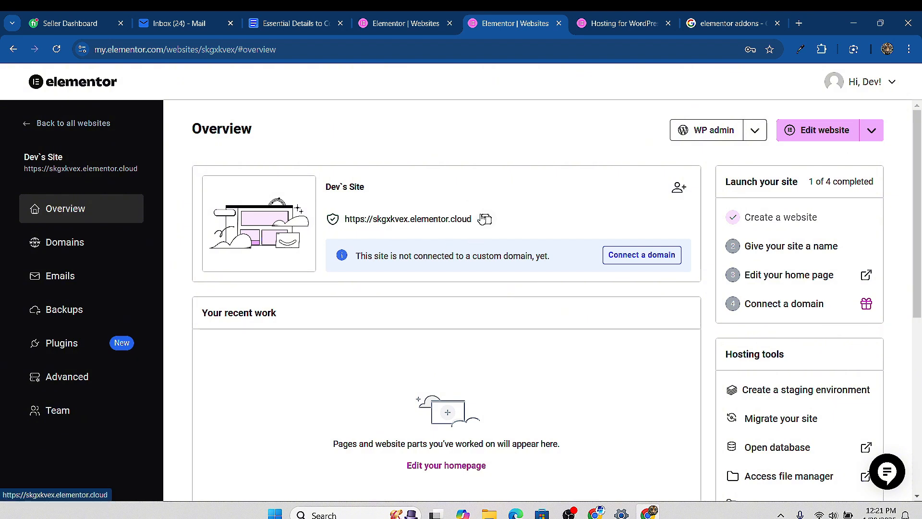
Open the site-name setting from the launch checklist and save it with the existing name
left_click(768, 248)
left_click(403, 271)
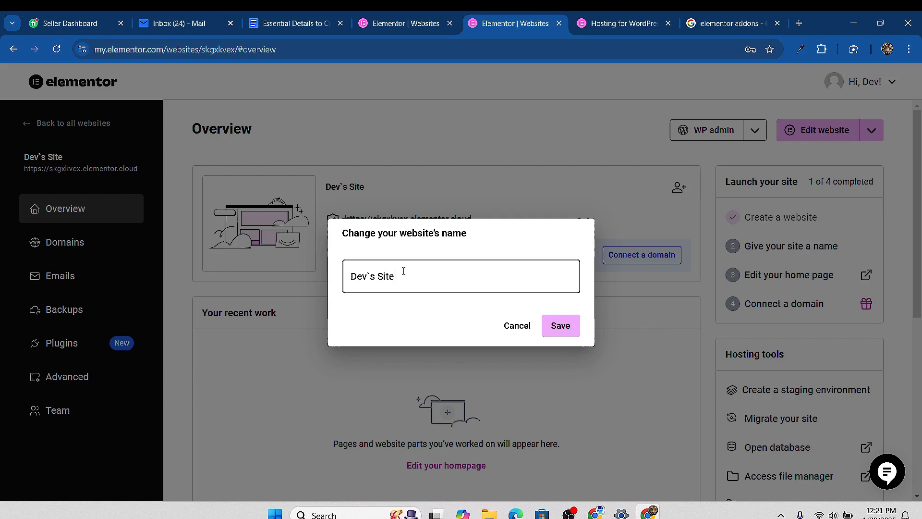
left_click(569, 330)
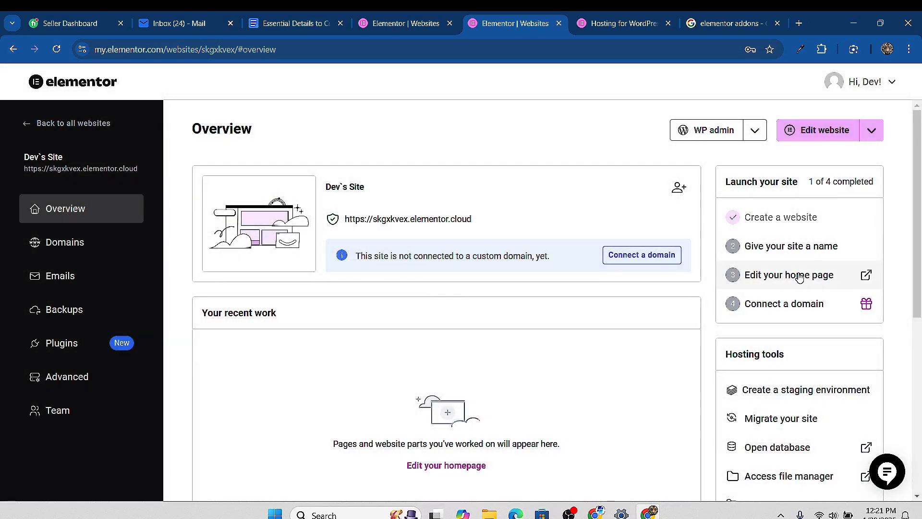
Start connecting a domain to the site, choose the free domain option and look up inthejet.com at Hover
left_click(784, 308)
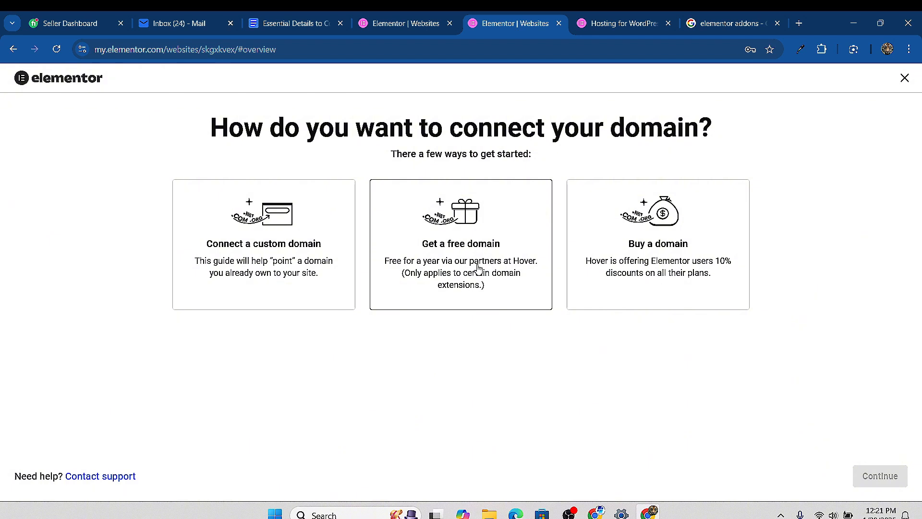
left_click(471, 287)
left_click(350, 340)
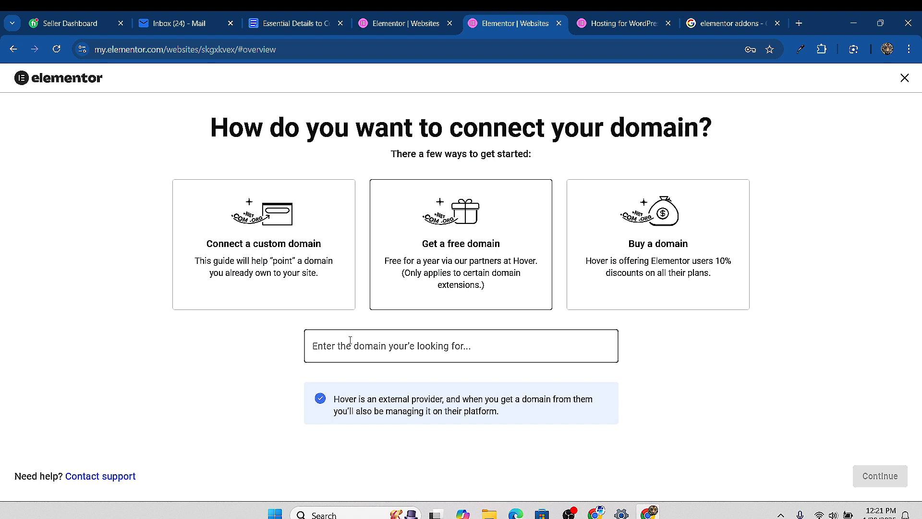
type("inthejet")
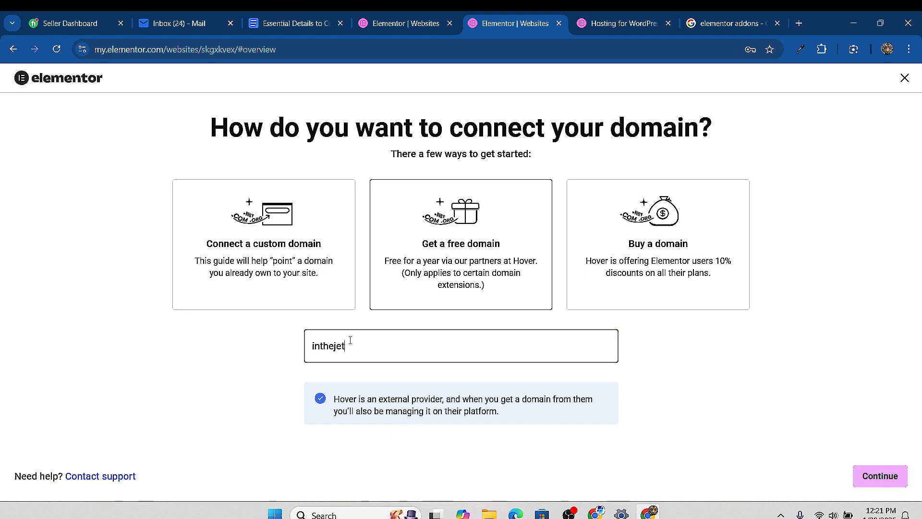
type(".com")
left_click(869, 476)
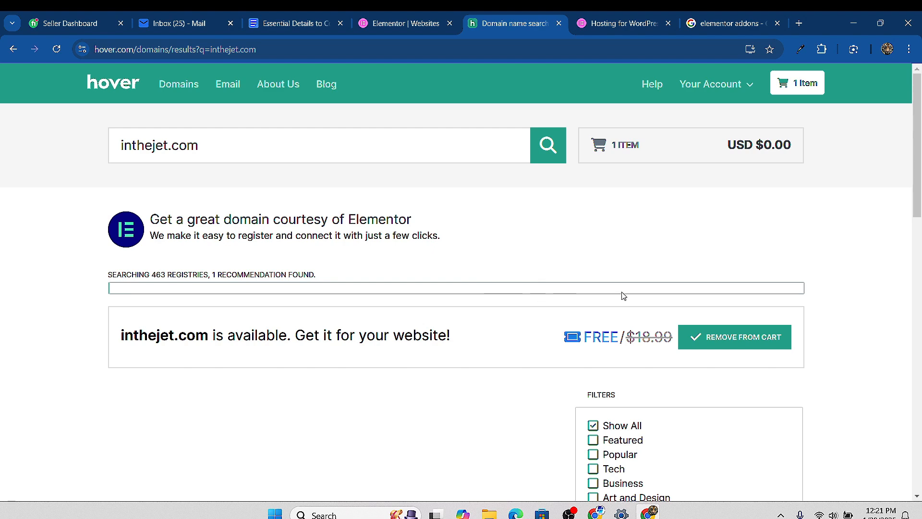
Review Hover's result for inthejet.com and the price offers for other matching domains
scroll(280, 288, "down", 4)
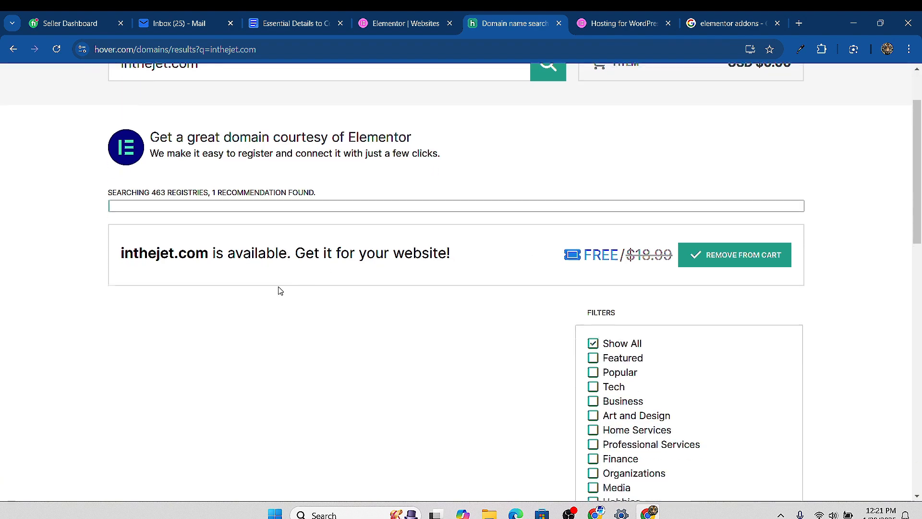
scroll(739, 193, "up", 1)
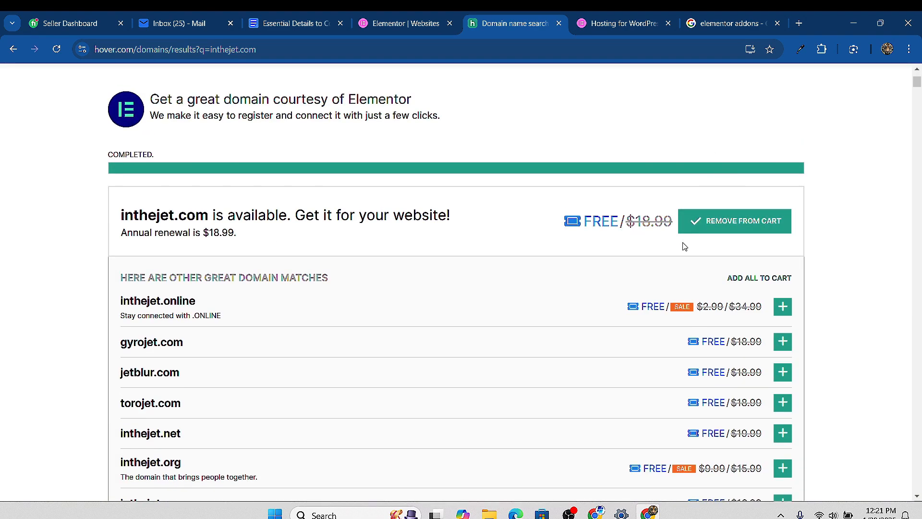
scroll(677, 269, "down", 4)
scroll(646, 255, "up", 6)
scroll(390, 280, "down", 2)
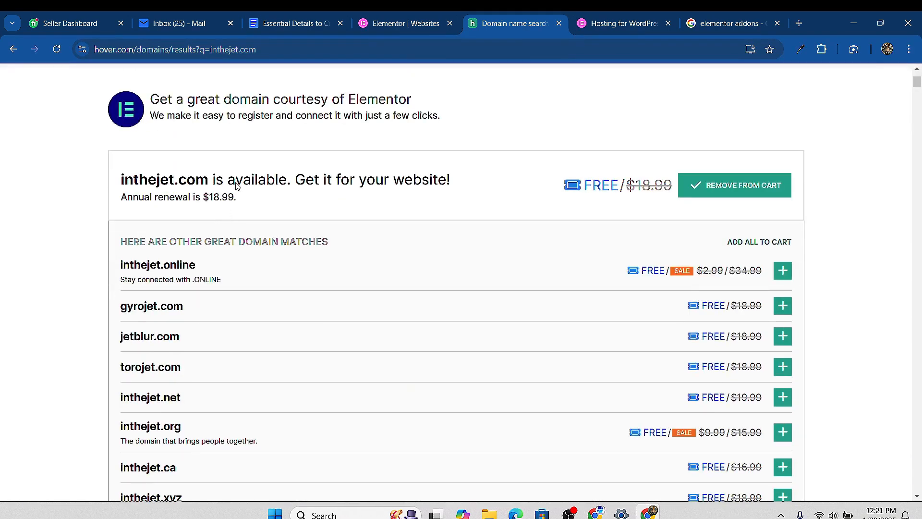
Revisit Elementor's websites list, return to Hover and look through the remaining domain extensions and prices
left_click(402, 23)
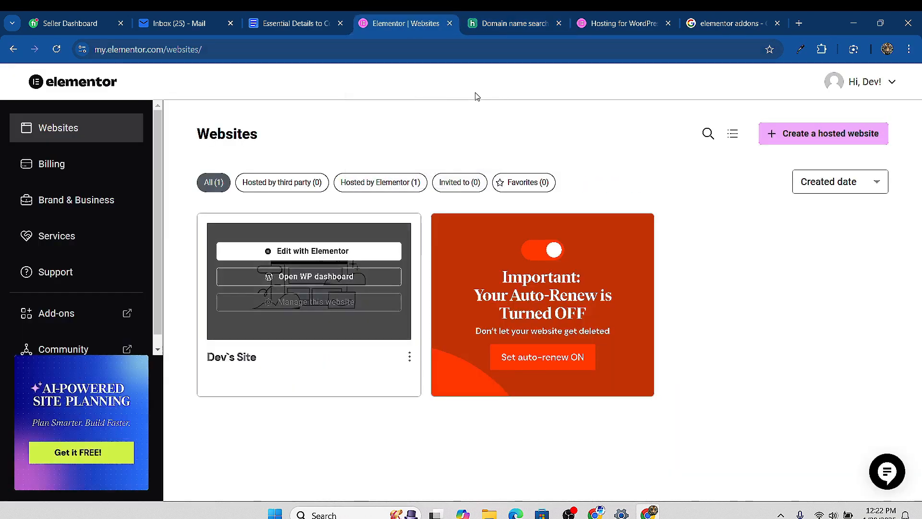
scroll(106, 269, "down", 1)
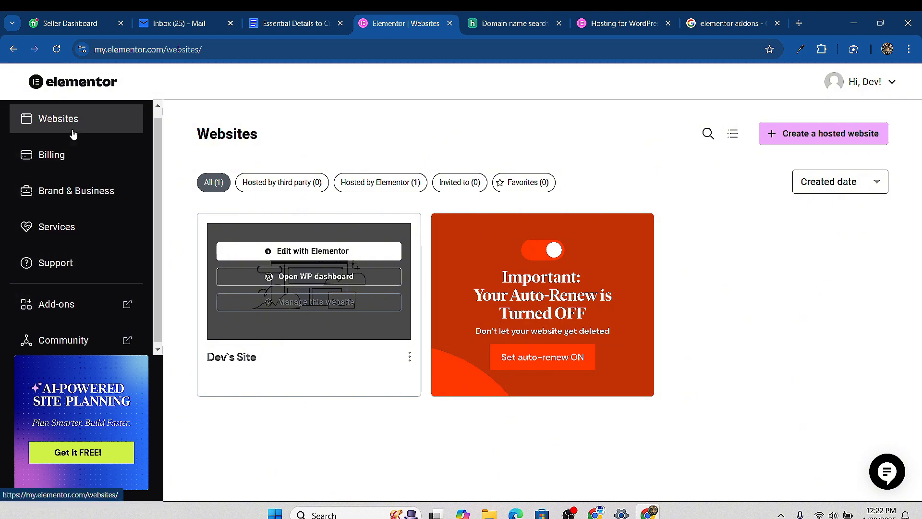
scroll(29, 125, "up", 1)
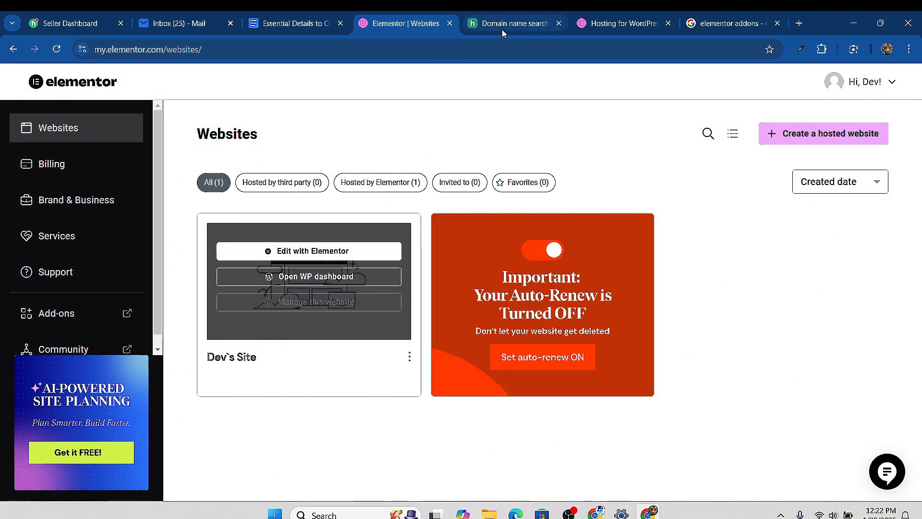
left_click(528, 24)
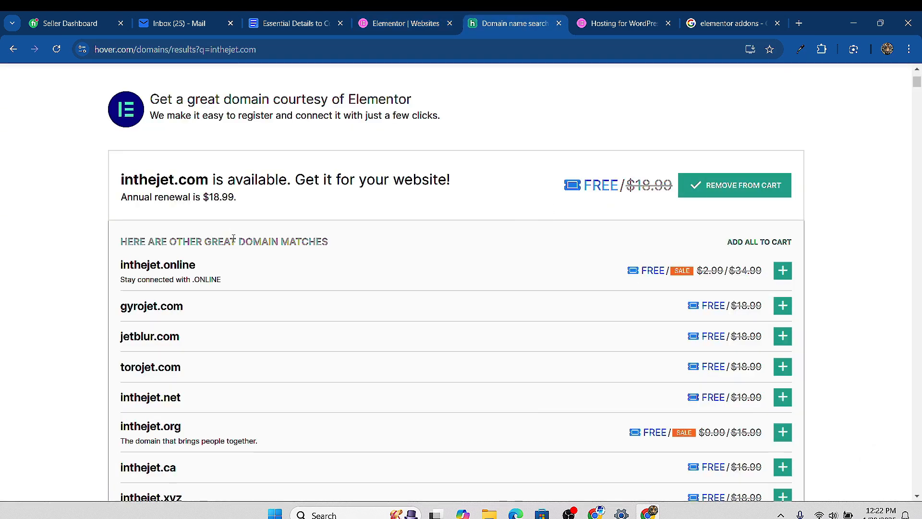
scroll(400, 270, "down", 7)
scroll(589, 335, "down", 10)
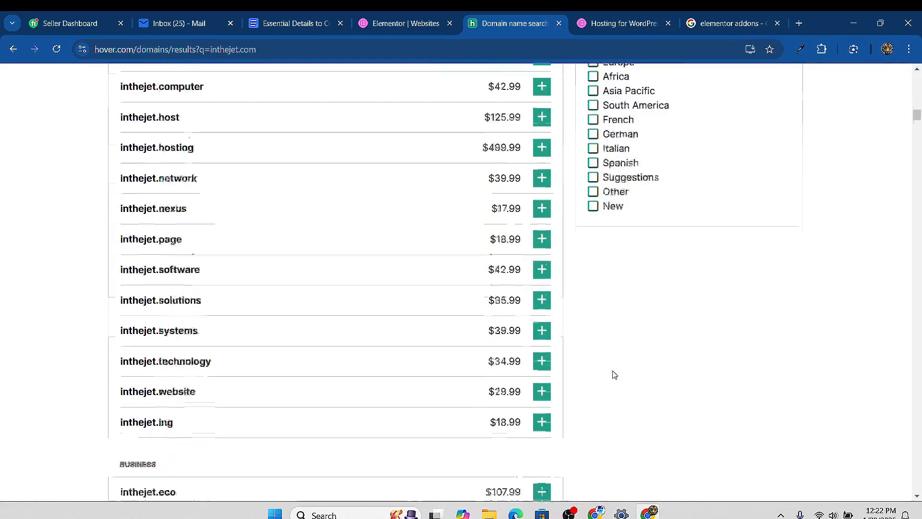
scroll(639, 387, "up", 20)
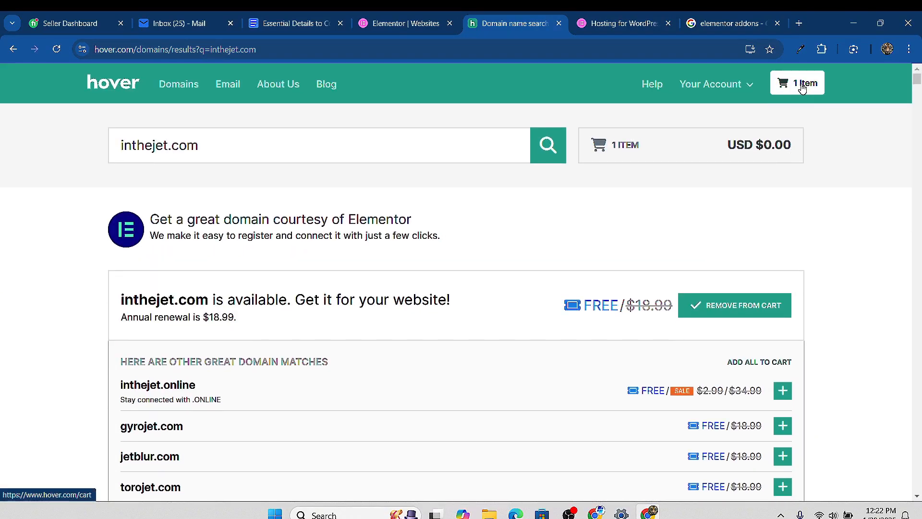
Open the Hover cart, decline the bundled free .online domain and proceed to secure checkout with inthejet.com
left_click(801, 84)
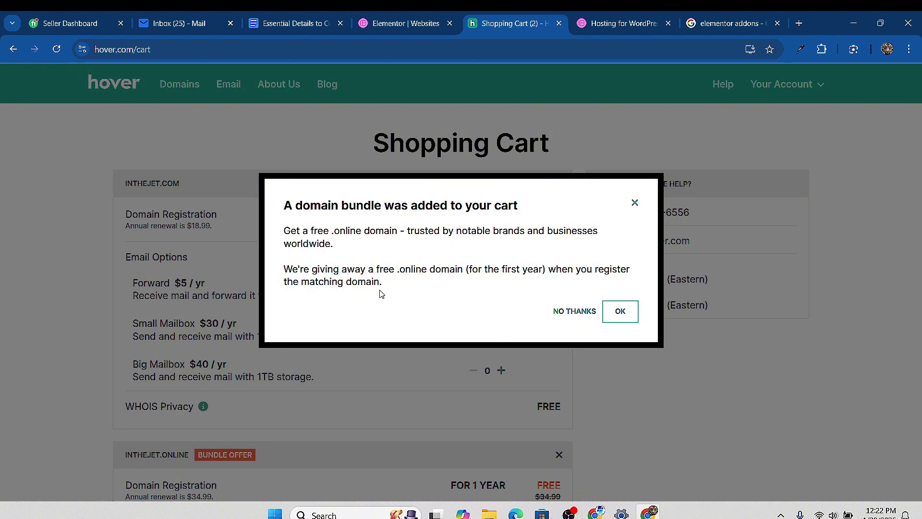
left_click(569, 312)
scroll(452, 260, "down", 1)
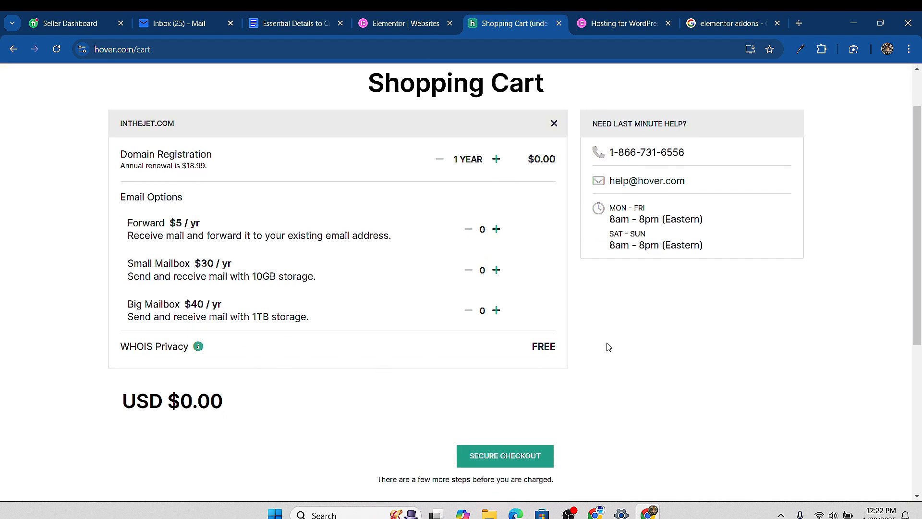
left_click(518, 459)
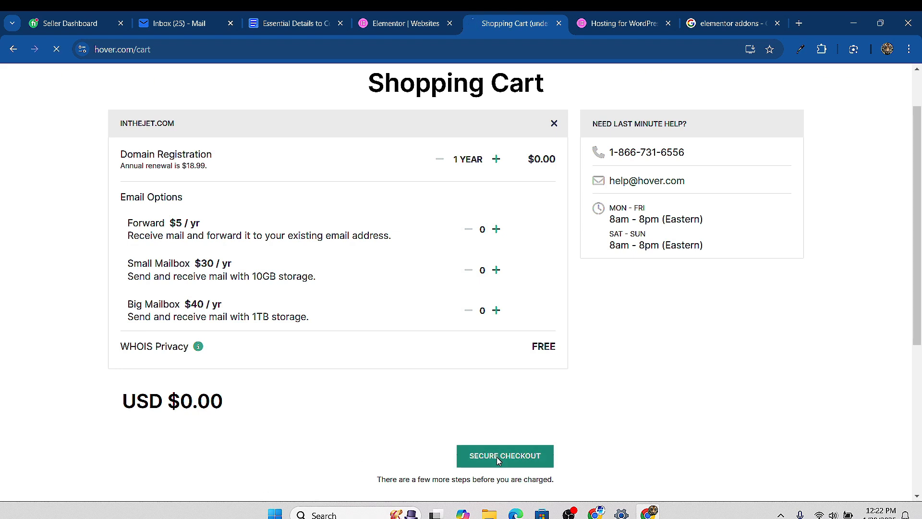
scroll(497, 457, "down", 3)
left_click(498, 267)
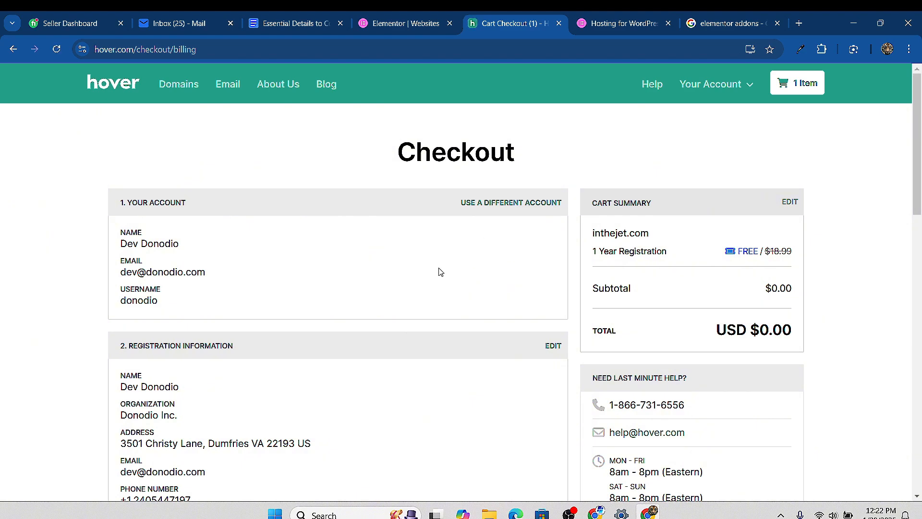
Look over the account and registration details at checkout and go to the card's CVV field in the billing form
scroll(442, 278, "down", 6)
scroll(459, 310, "down", 10)
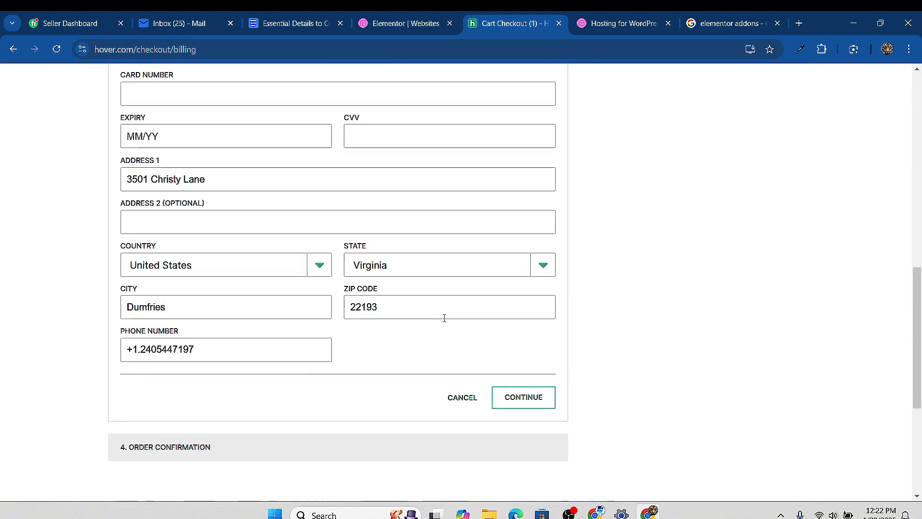
left_click(517, 149)
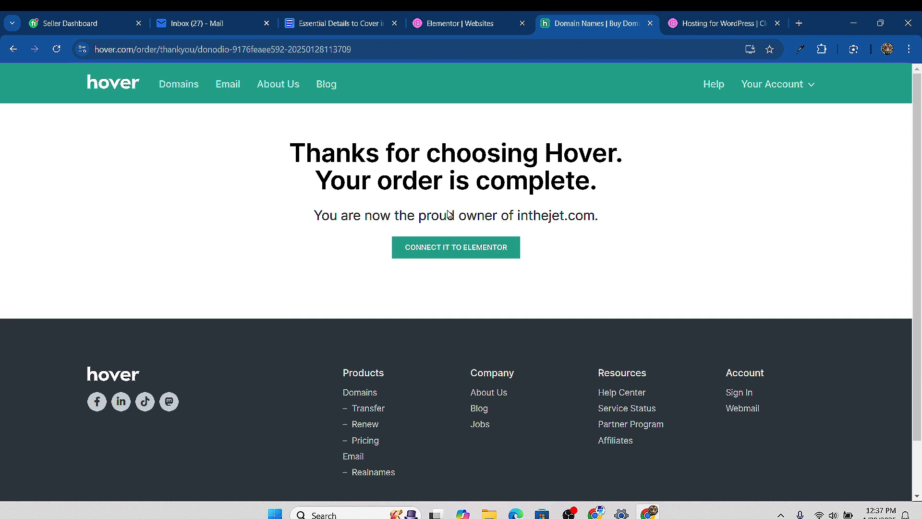
Connect the purchased domain inthejet.com to Elementor, go back to Elementor to finish the setup and acknowledge the custom domain notice
left_click(461, 248)
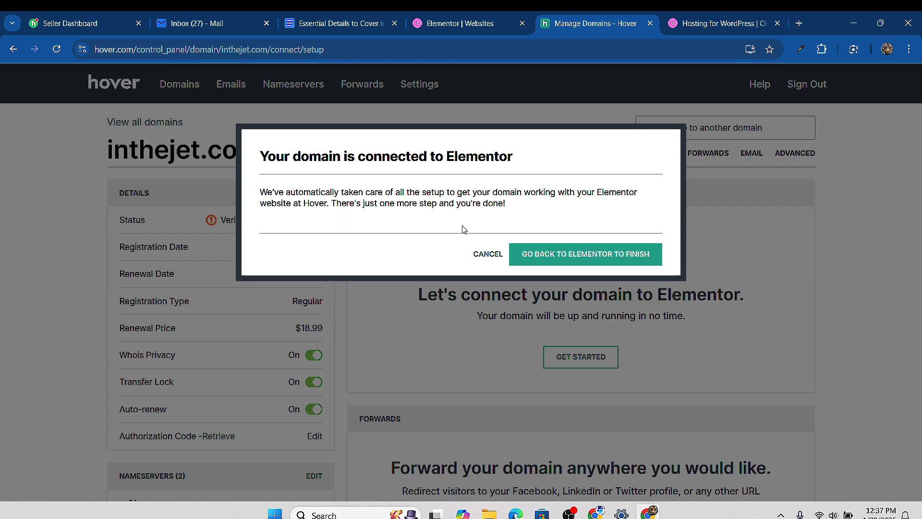
left_click(564, 254)
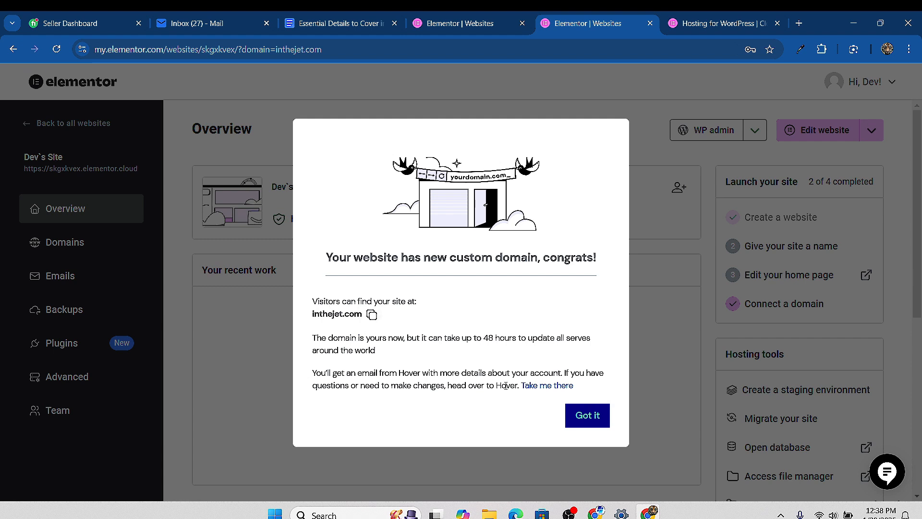
left_click(581, 417)
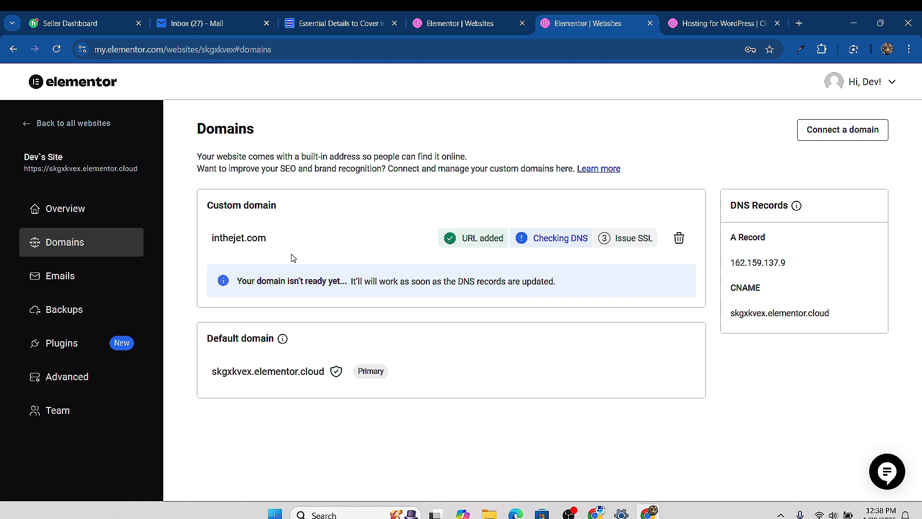
Copy the custom domain inthejet.com and test it in a new browser tab, closing that tab and returning to the site's overview
left_click_drag(267, 241, 220, 238)
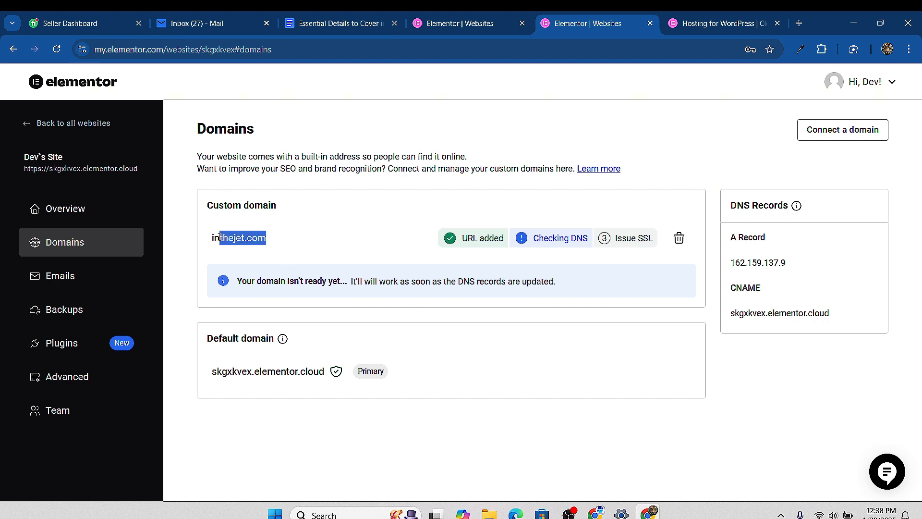
right_click(225, 237)
left_click(246, 255)
left_click(799, 23)
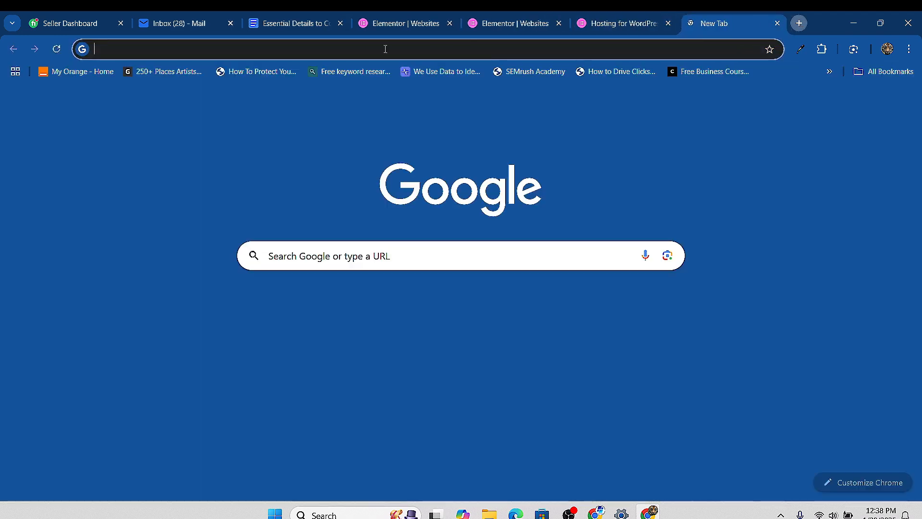
right_click(293, 45)
left_click(379, 165)
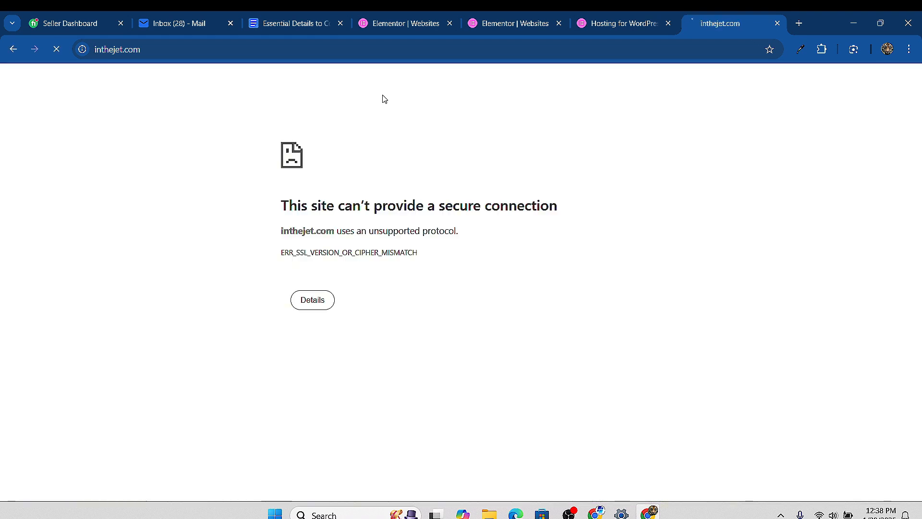
left_click(776, 24)
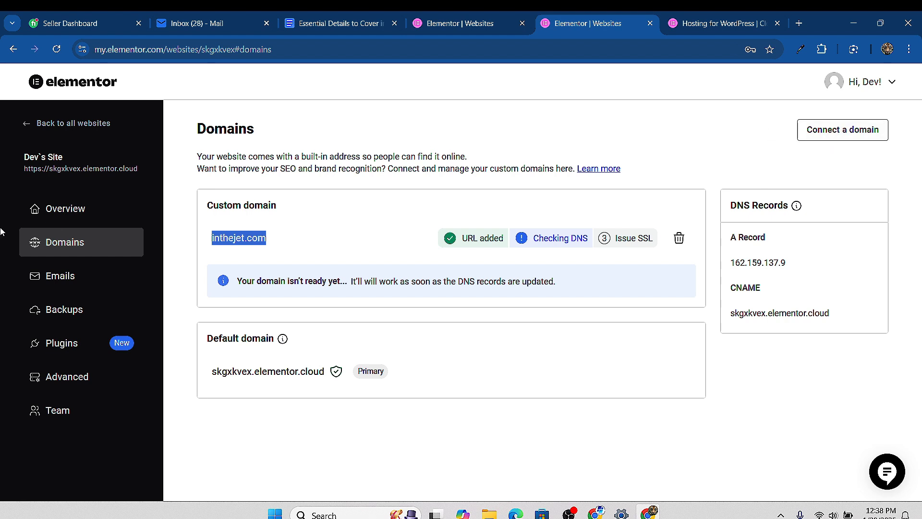
left_click(66, 209)
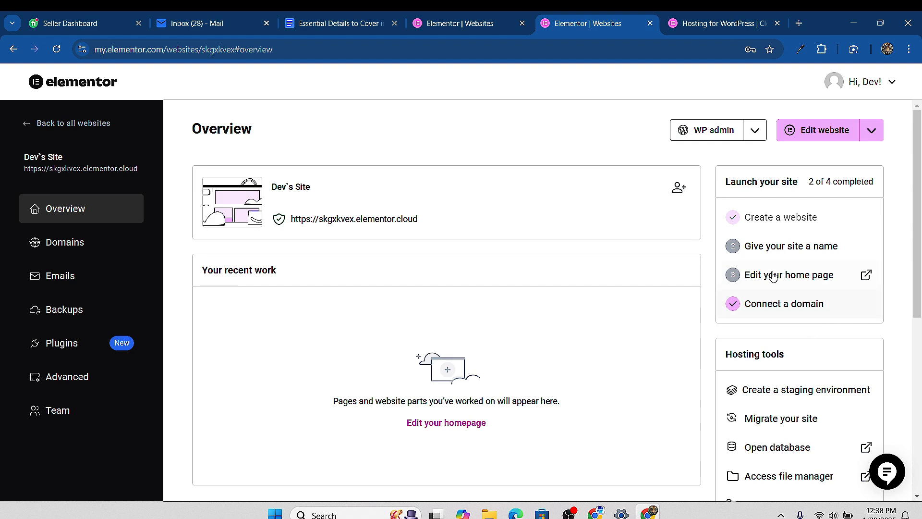
Go to the site's hosting tools, access the file manager and look through the WordPress root files and folders
scroll(783, 321, "down", 4)
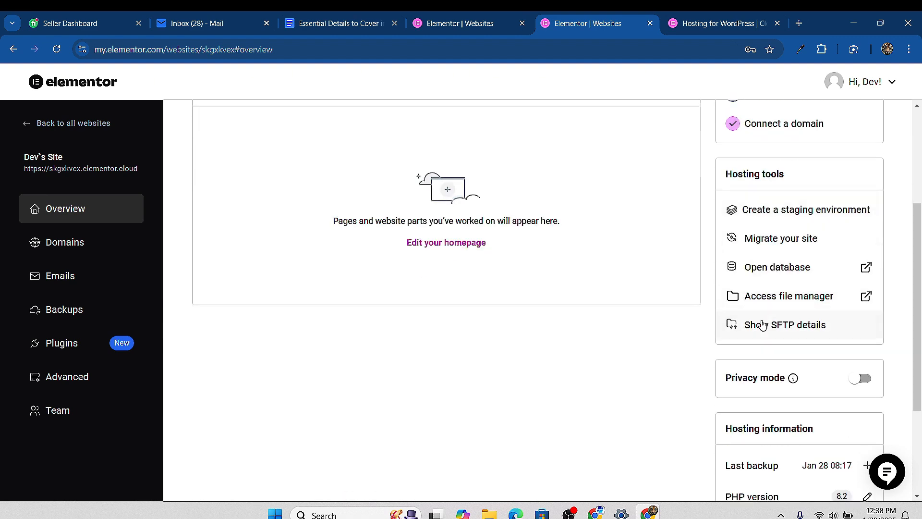
scroll(764, 307, "up", 1)
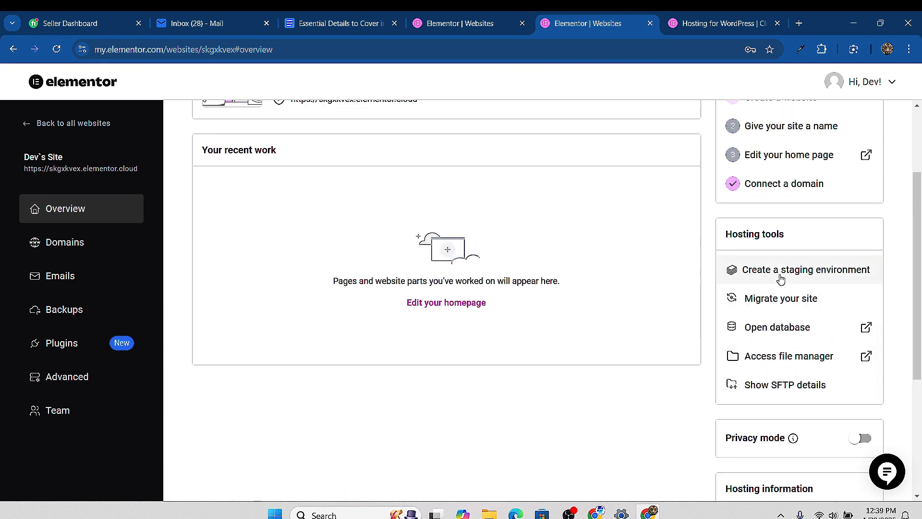
left_click(799, 360)
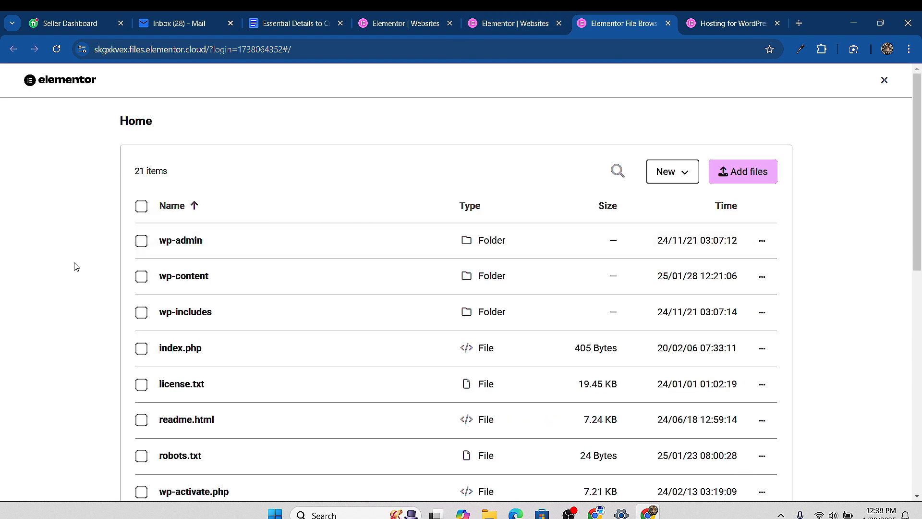
scroll(249, 319, "down", 4)
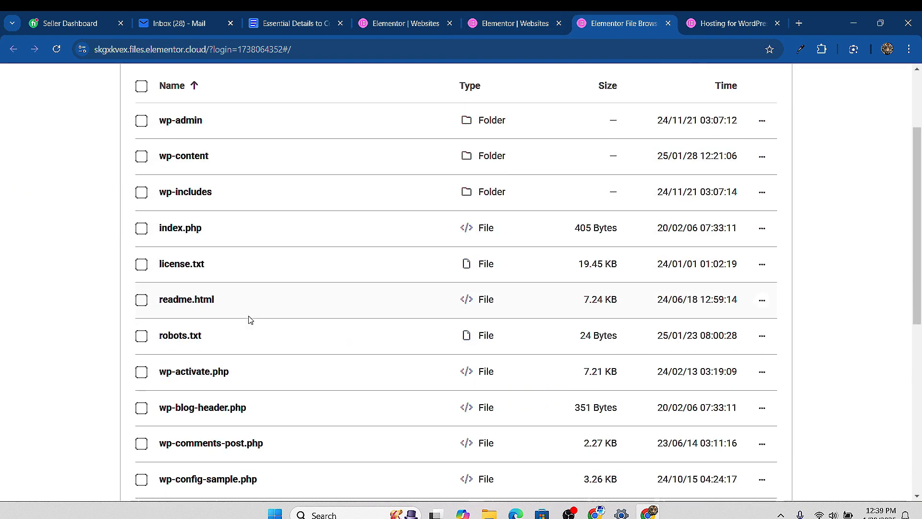
scroll(245, 318, "down", 5)
scroll(246, 363, "down", 2)
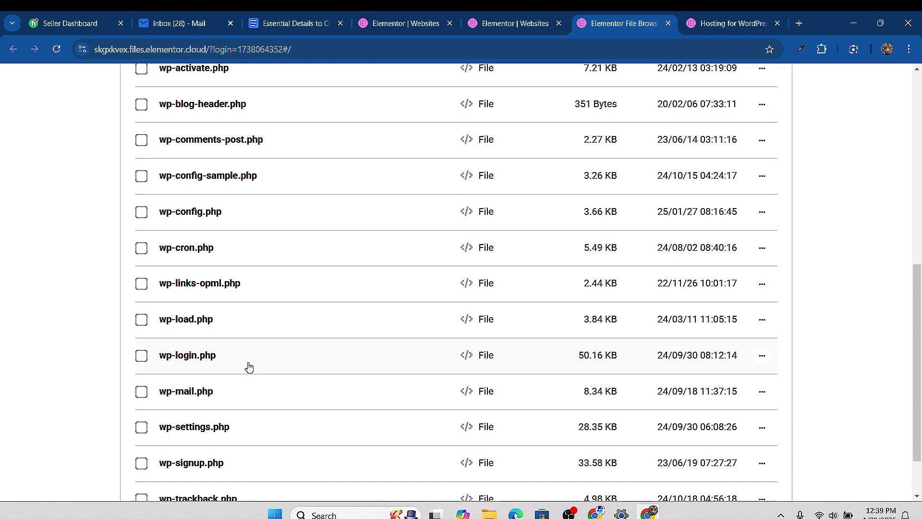
scroll(237, 385, "up", 10)
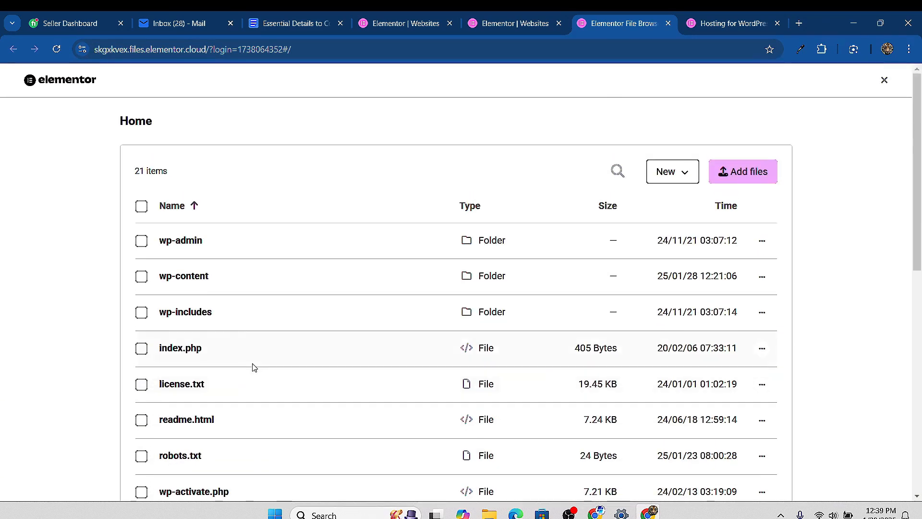
Browse the themes and plugins folders inside wp-content, sorting the entries by name in descending order
left_click(201, 285)
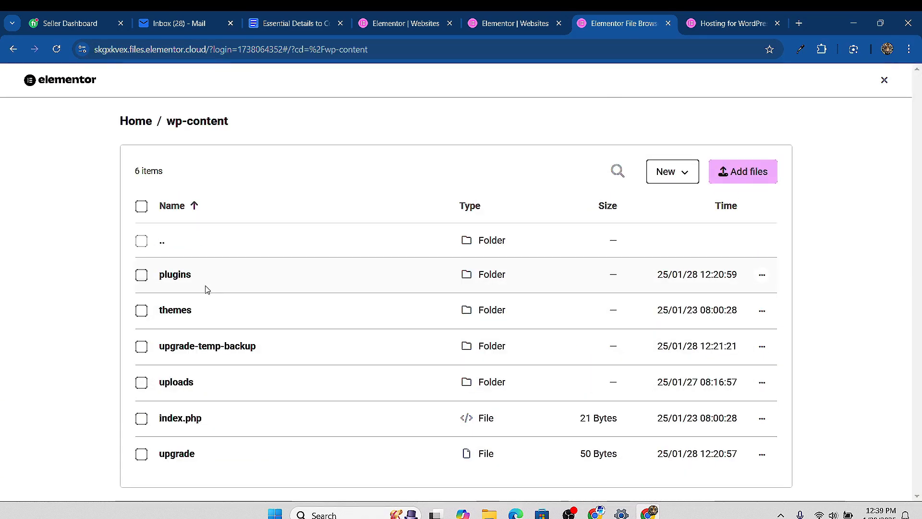
left_click(200, 320)
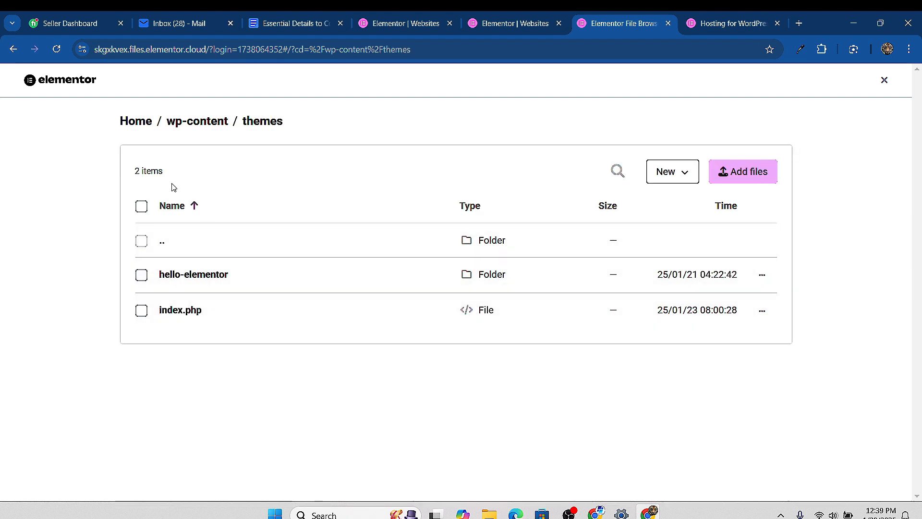
left_click(181, 208)
left_click(192, 207)
left_click(194, 205)
left_click(207, 123)
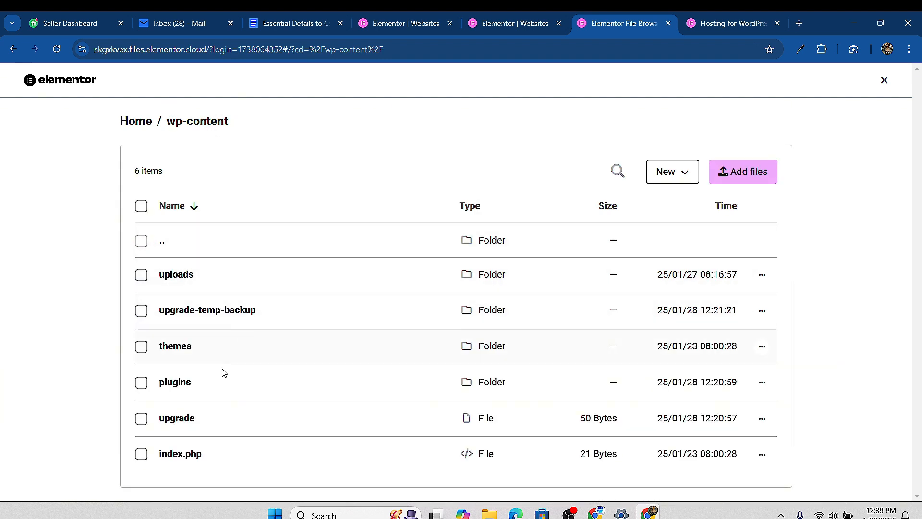
left_click(184, 382)
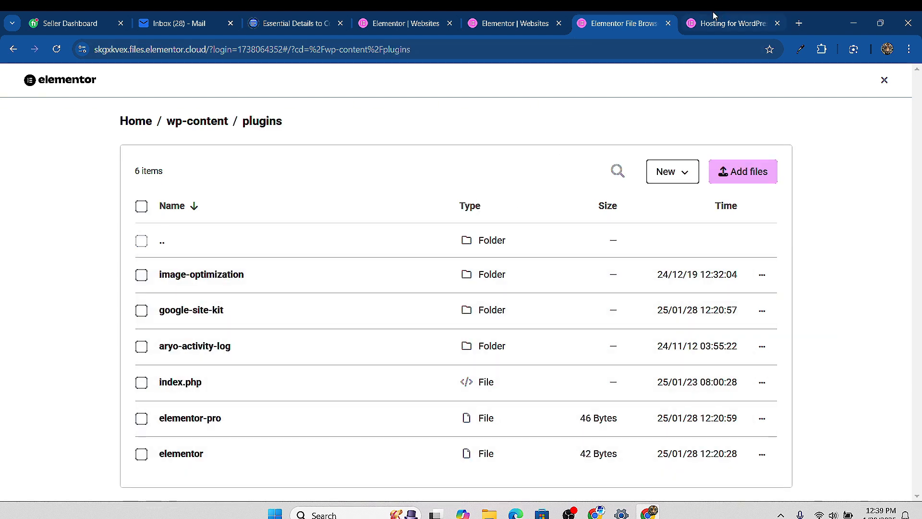
Close the file manager and check the Edit website shortcuts on the site's overview
left_click(509, 24)
left_click(601, 26)
left_click(666, 24)
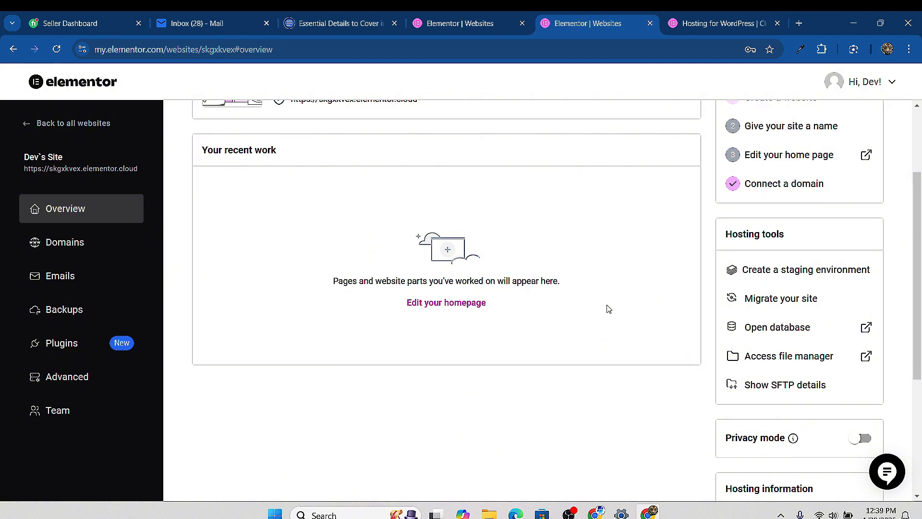
scroll(874, 205, "up", 3)
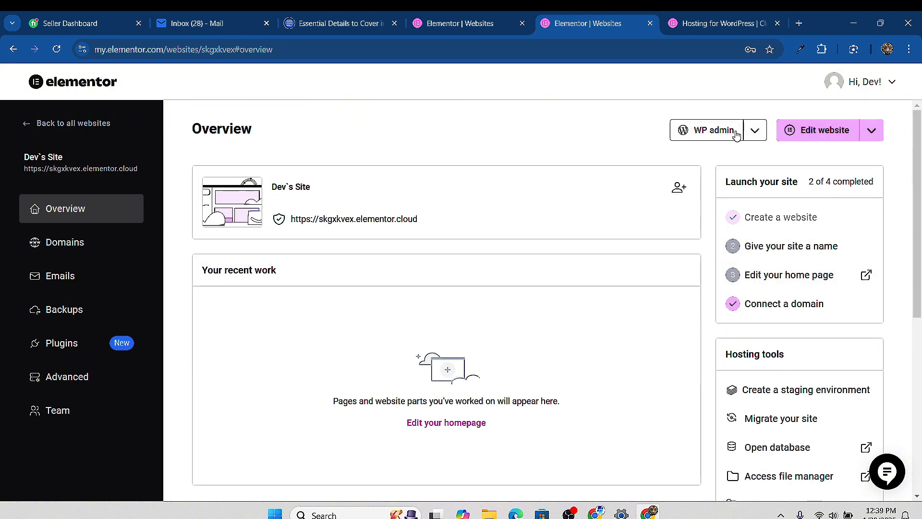
left_click(871, 130)
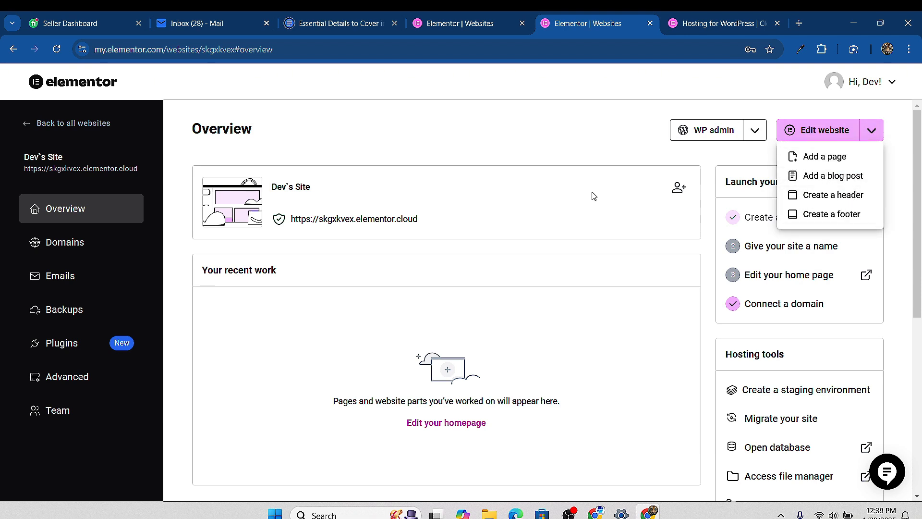
left_click(449, 139)
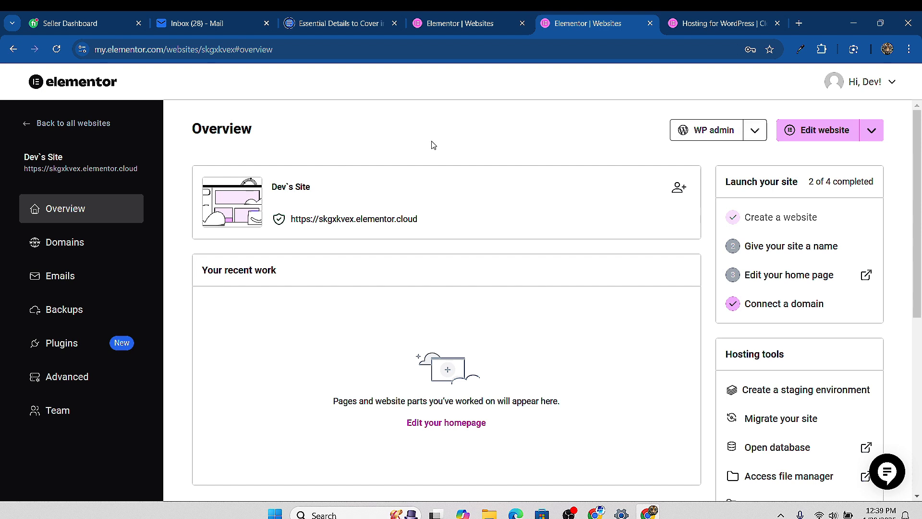
Check the WP admin shortcuts, open the site's WordPress admin and dismiss the Image Optimization settings tip
left_click(755, 130)
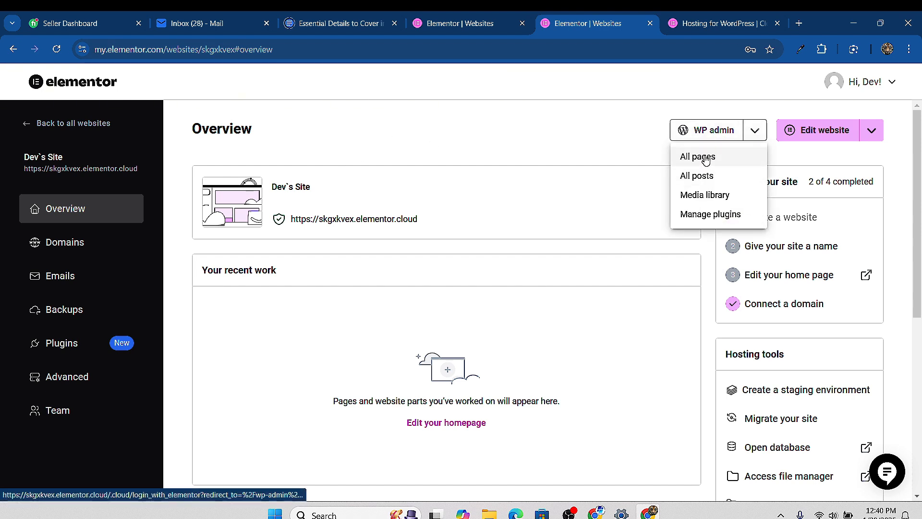
left_click(710, 130)
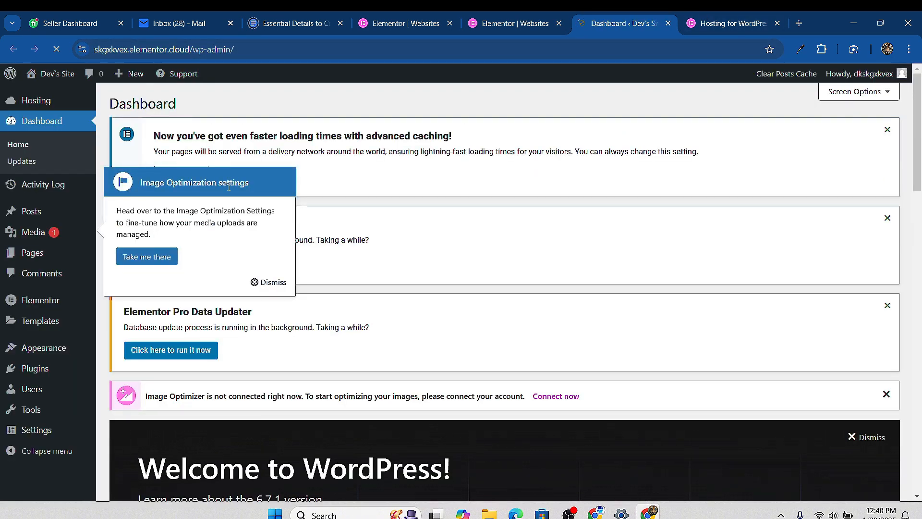
left_click(275, 283)
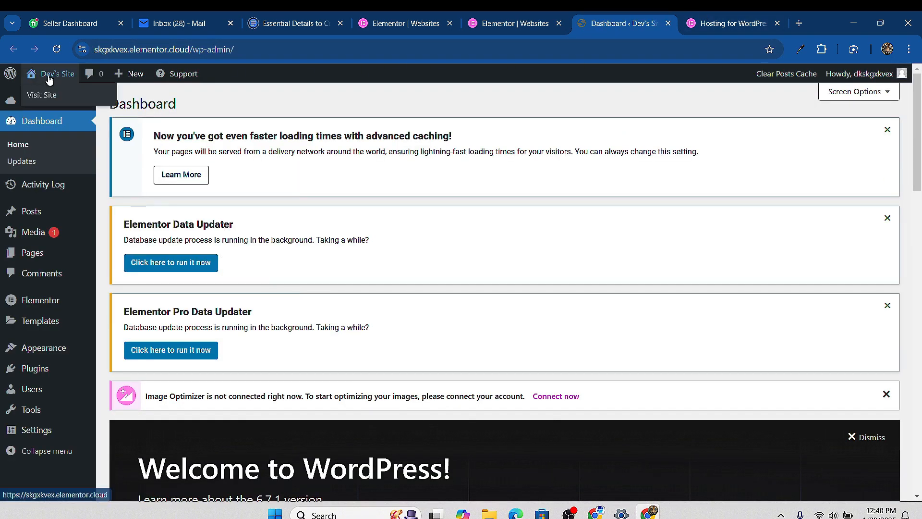
View the live site in a new browser tab and return to the WordPress dashboard
right_click(41, 93)
left_click(72, 108)
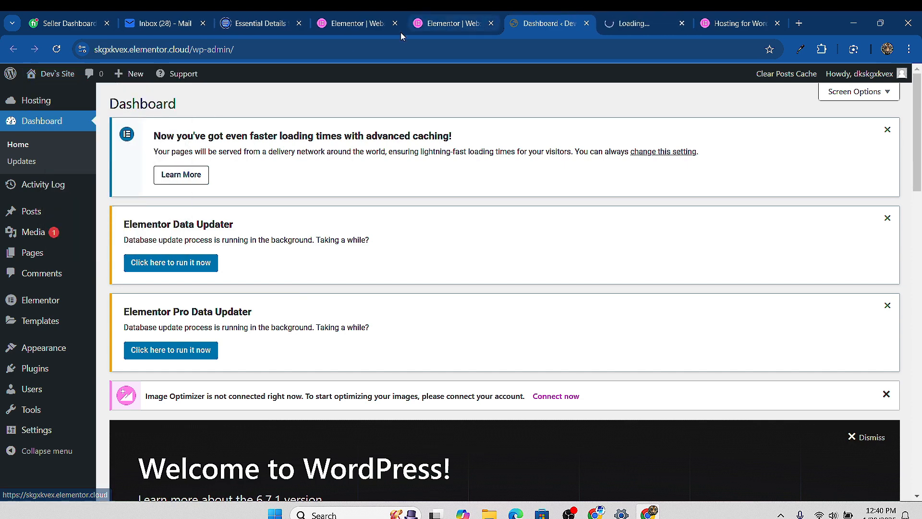
left_click(637, 22)
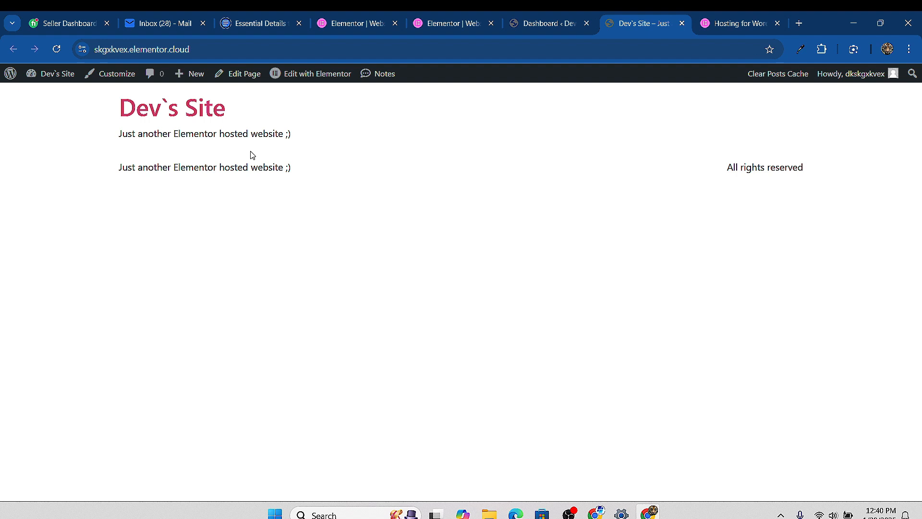
left_click(537, 21)
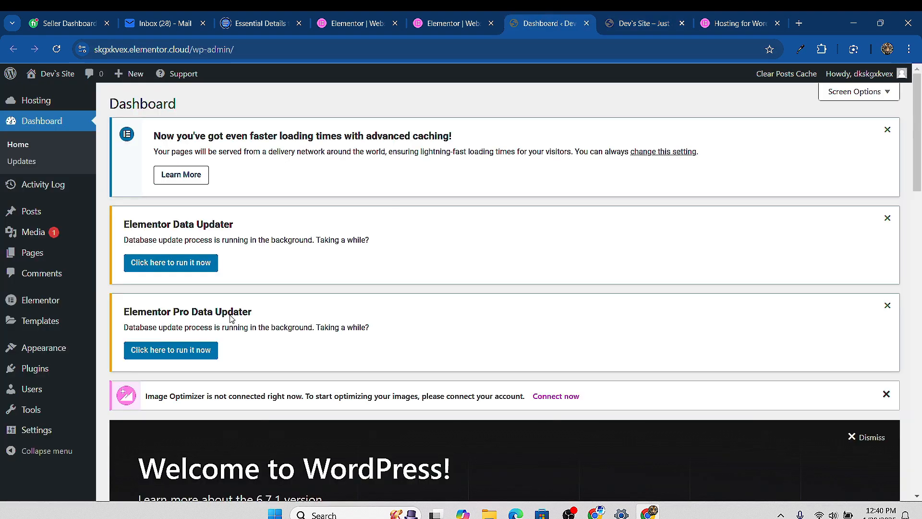
Run the pending Elementor and Elementor Pro database updates from the dashboard notices
scroll(173, 276, "down", 1)
scroll(170, 177, "up", 1)
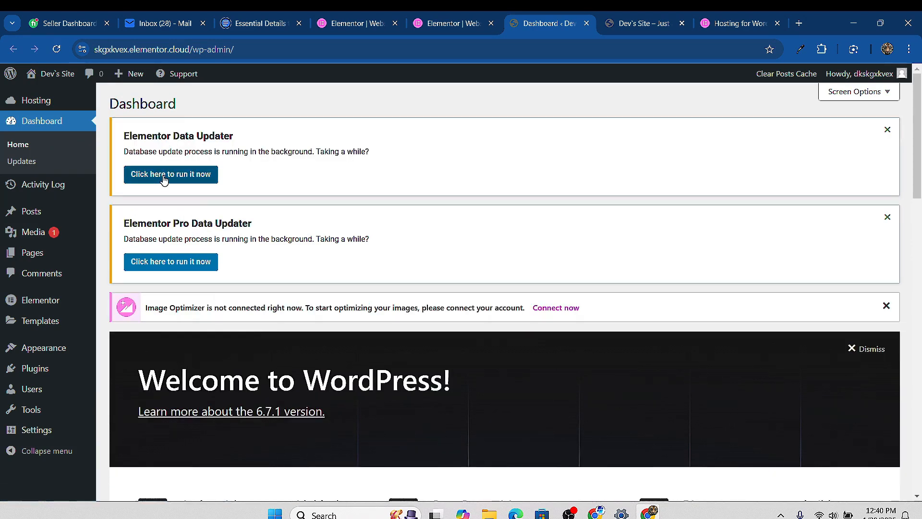
left_click(167, 259)
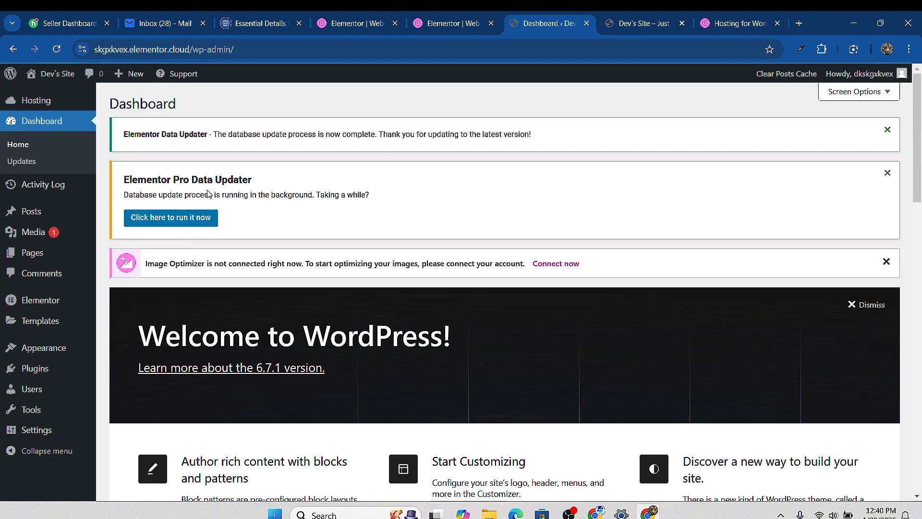
left_click(187, 220)
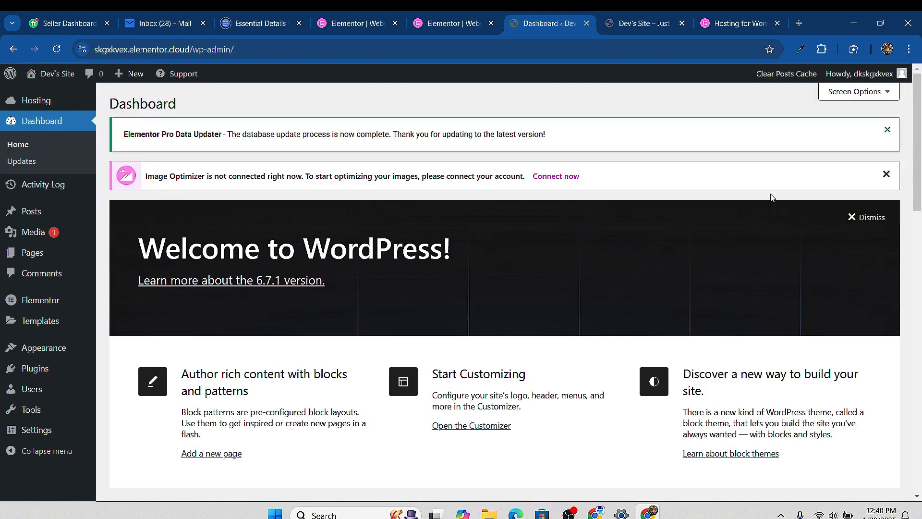
Dismiss the welcome panel and hide Elementor Overview, At a Glance, Activity, Quick Draft and WordPress Events and News from the dashboard
left_click(862, 217)
left_click(884, 92)
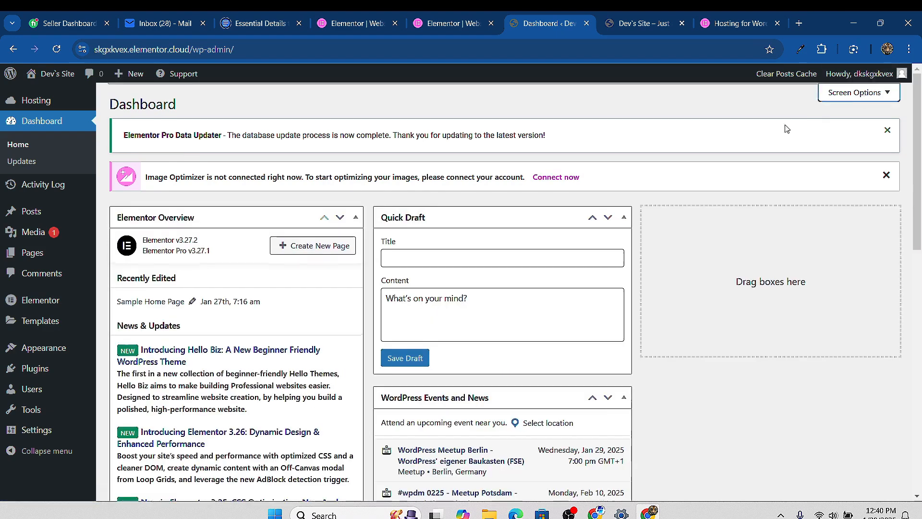
left_click(121, 157)
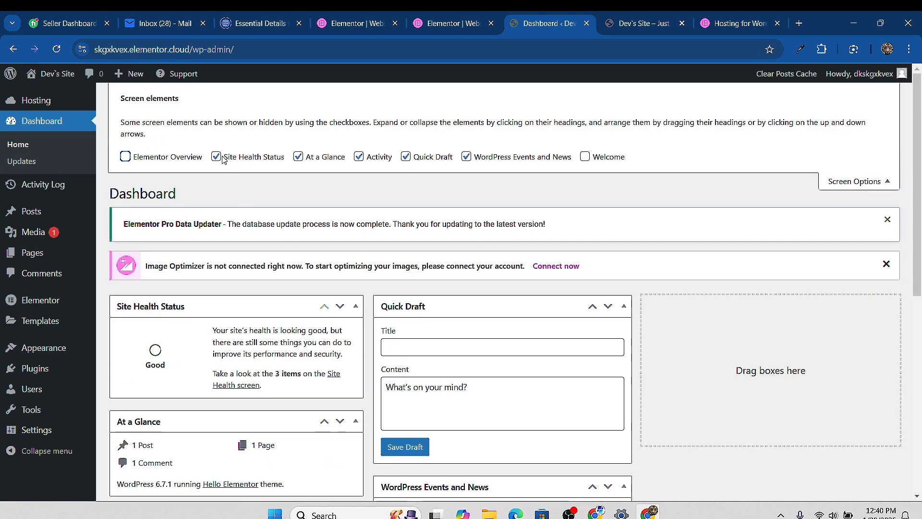
left_click(299, 158)
left_click(358, 157)
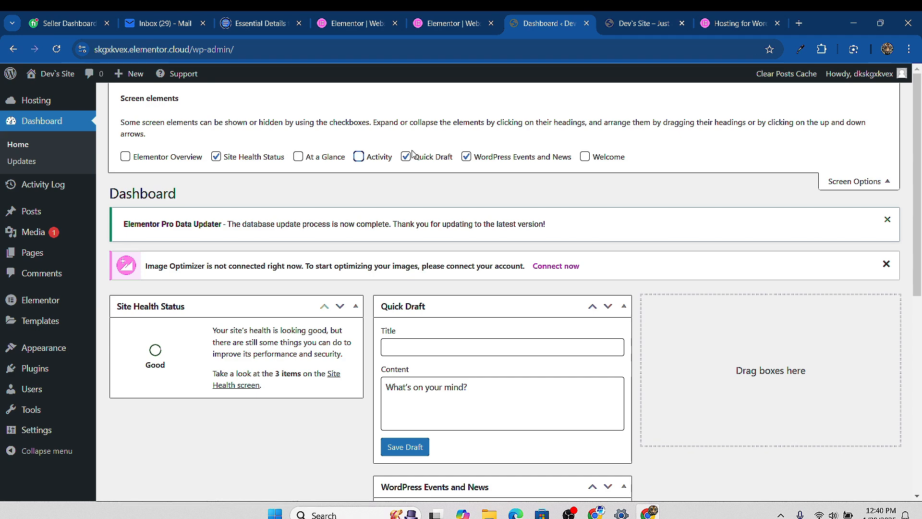
left_click(405, 157)
left_click(466, 157)
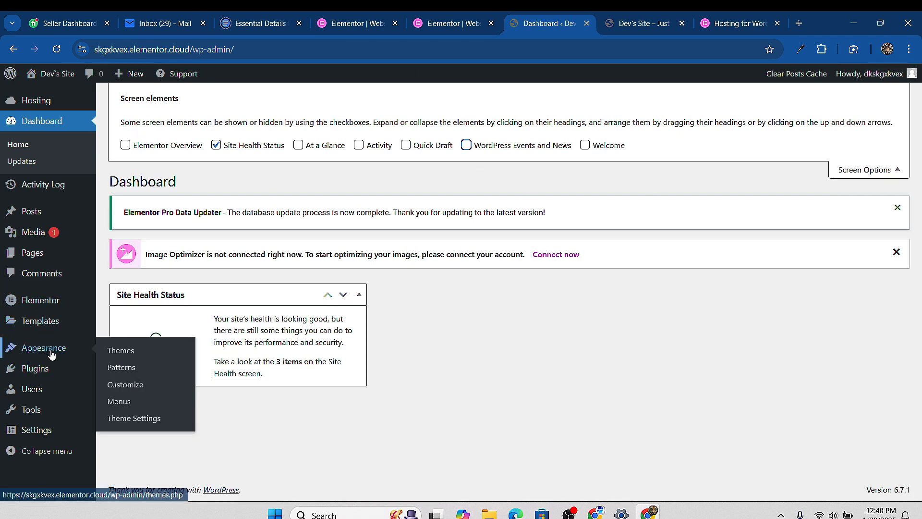
Look over the installed plugins and review the Image Optimizer plugin's settings through its Connect link
left_click(47, 367)
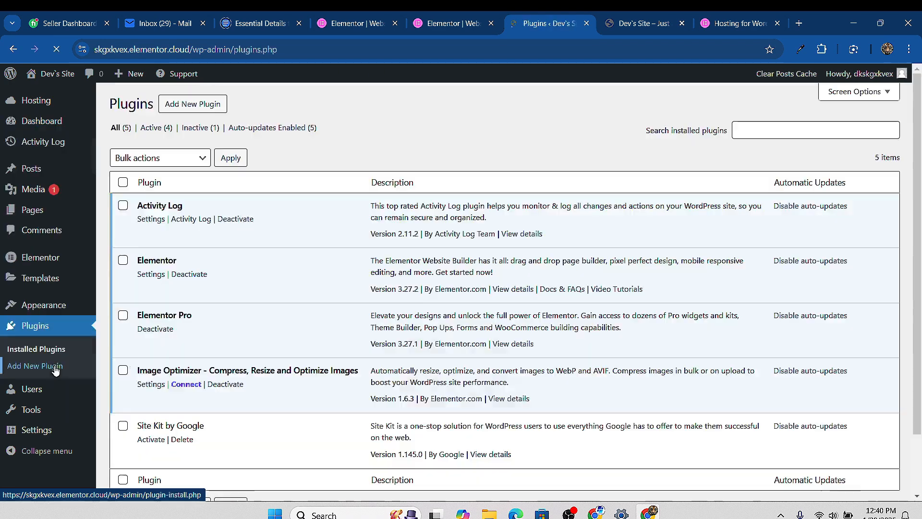
scroll(207, 231, "down", 2)
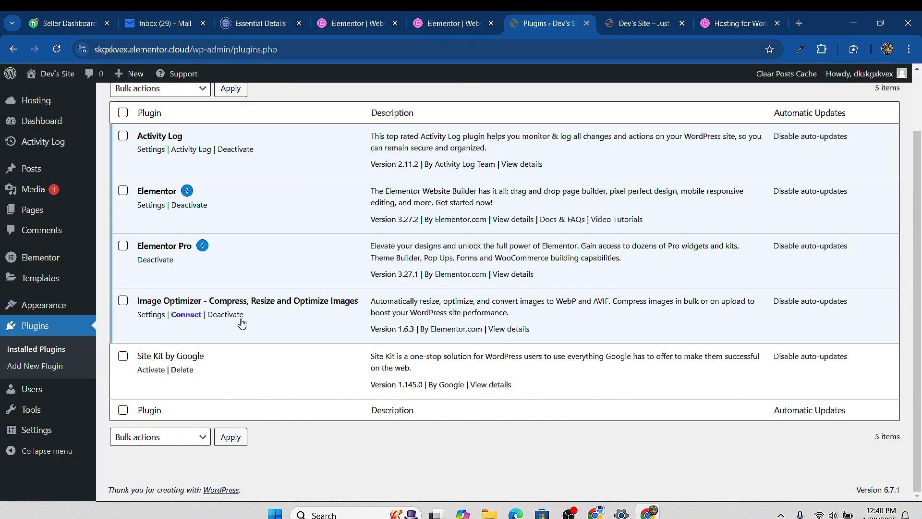
left_click(186, 314)
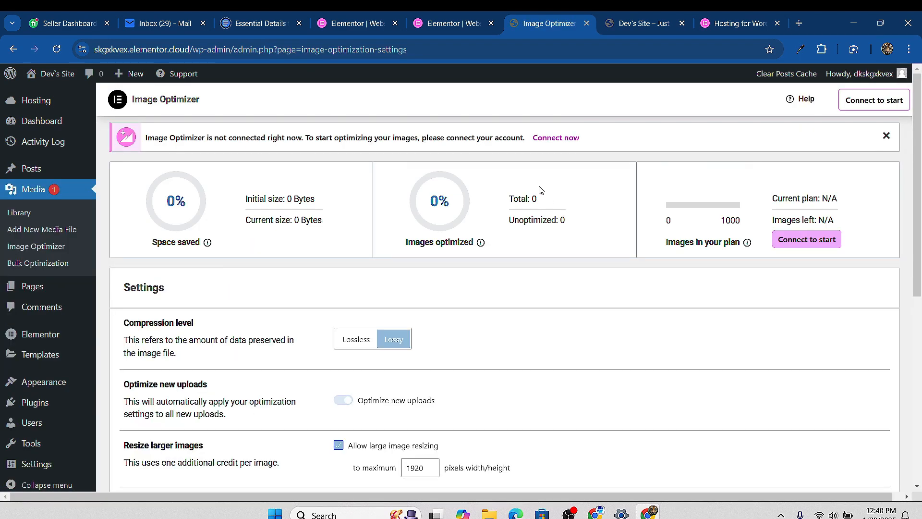
scroll(358, 277, "down", 2)
scroll(480, 250, "up", 2)
scroll(362, 353, "down", 8)
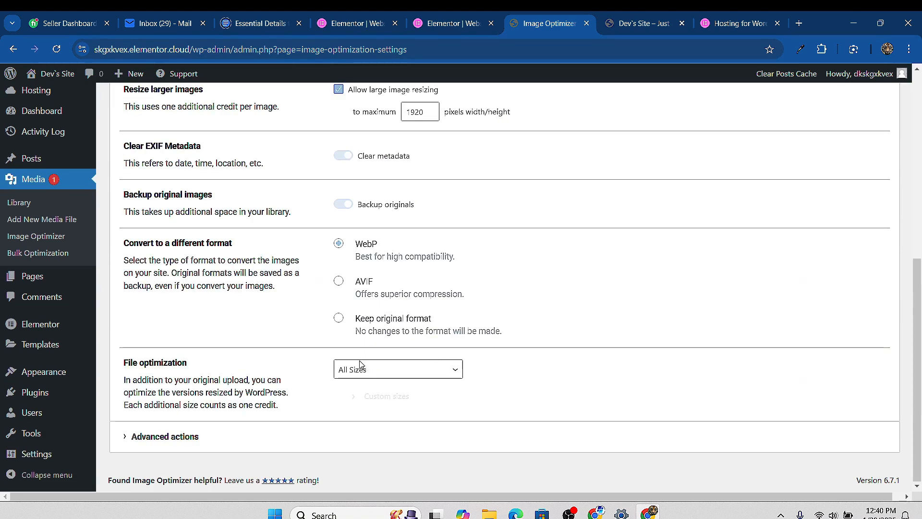
scroll(372, 356, "up", 8)
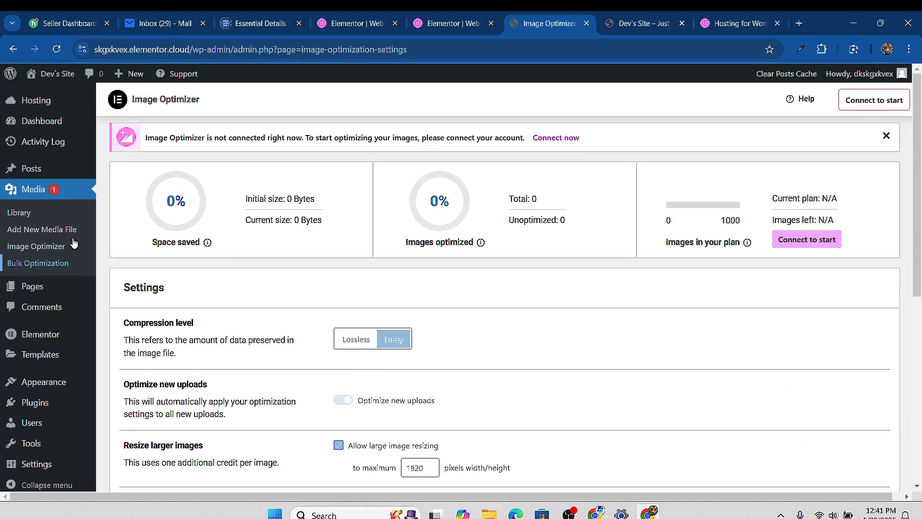
View the site's posts list in WordPress and return to the site's overview in the Elementor hosting dashboard
left_click(38, 172)
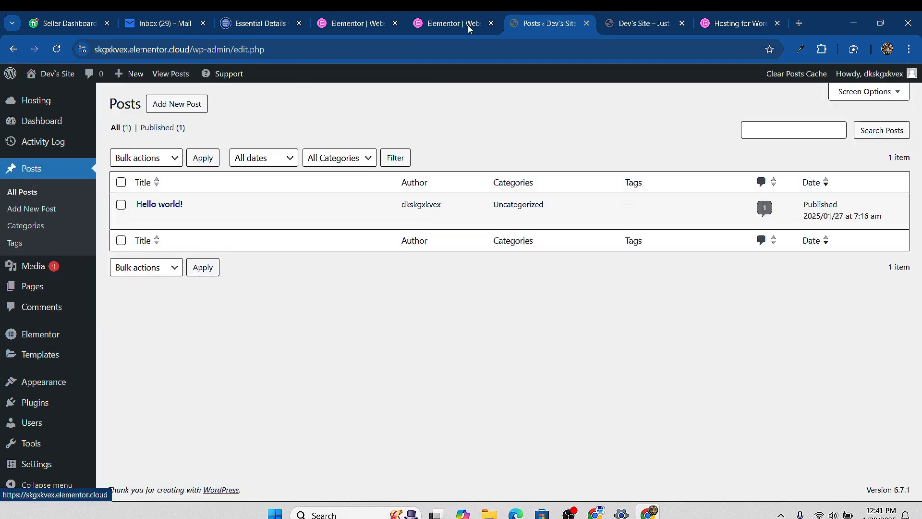
left_click(433, 23)
left_click(380, 24)
left_click(429, 25)
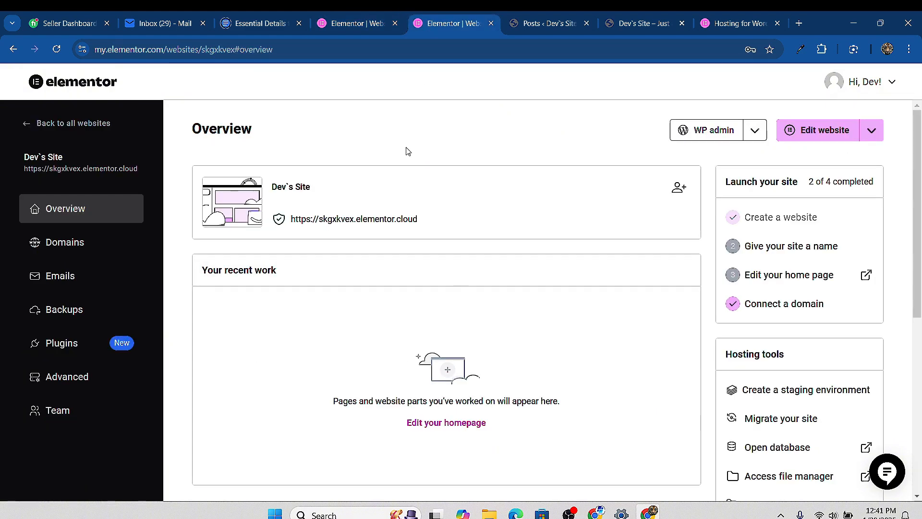
Try to create a staging environment for the site, accepting its terms, and reload the hosting page
scroll(795, 179, "down", 5)
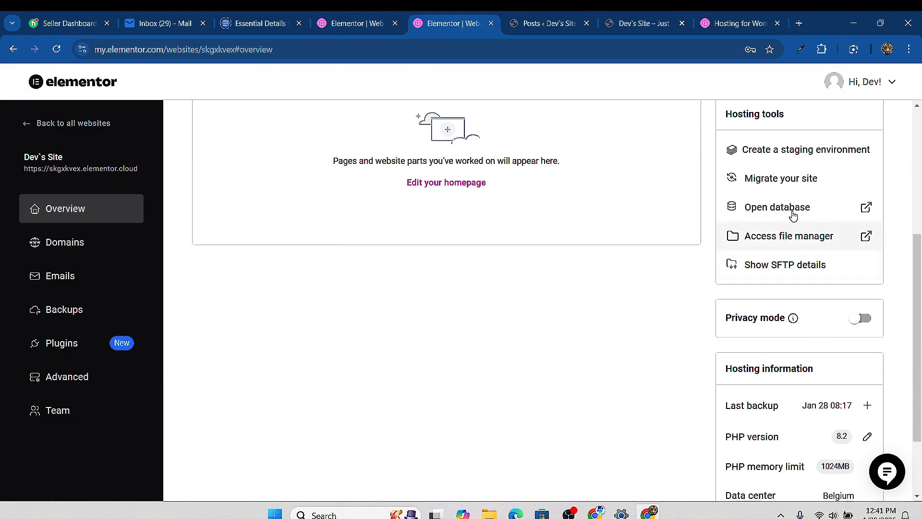
left_click(782, 150)
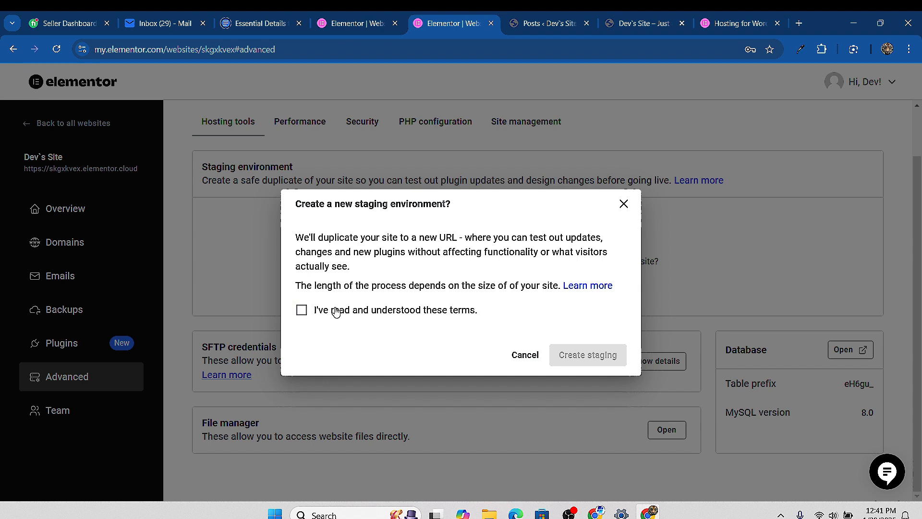
left_click(302, 310)
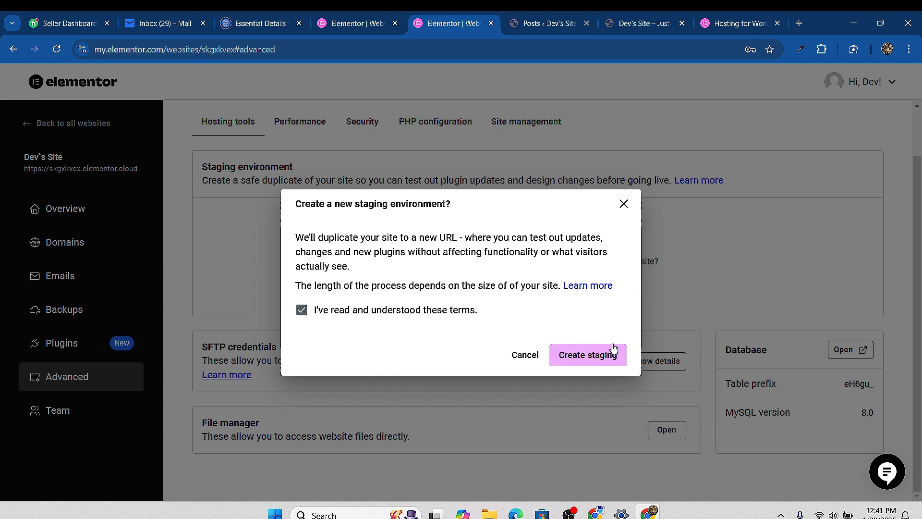
left_click(575, 365)
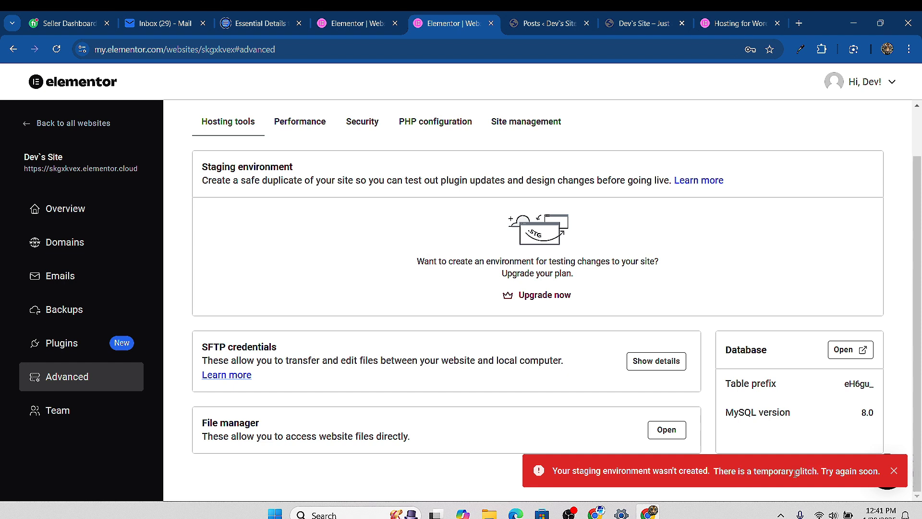
left_click(893, 471)
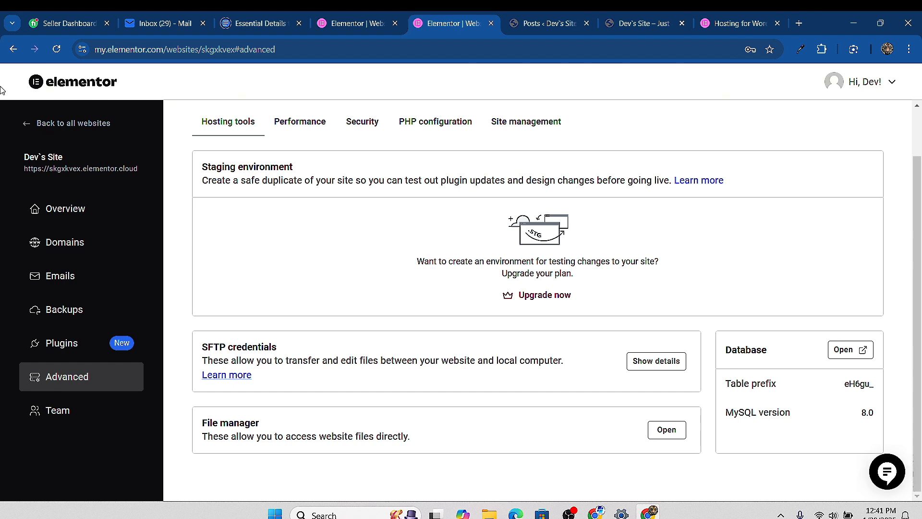
left_click(56, 50)
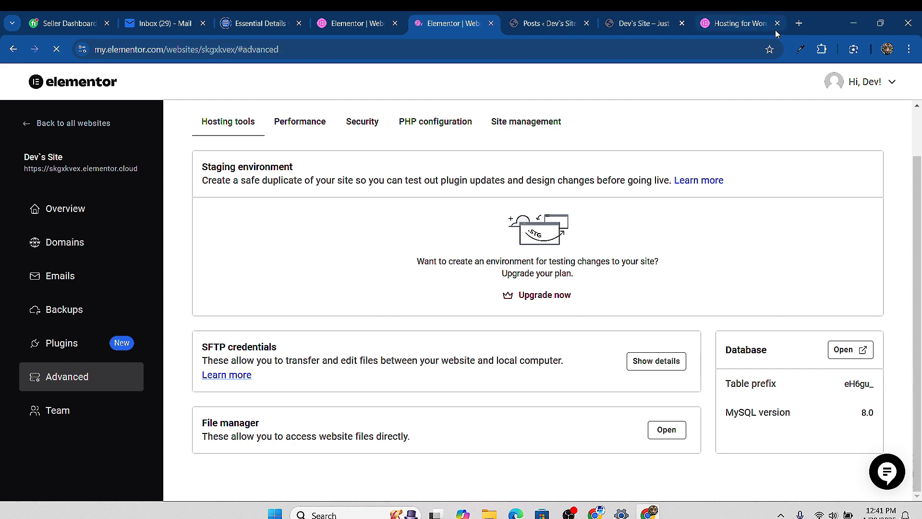
Open speedtest.net in a new browser tab
left_click(798, 23)
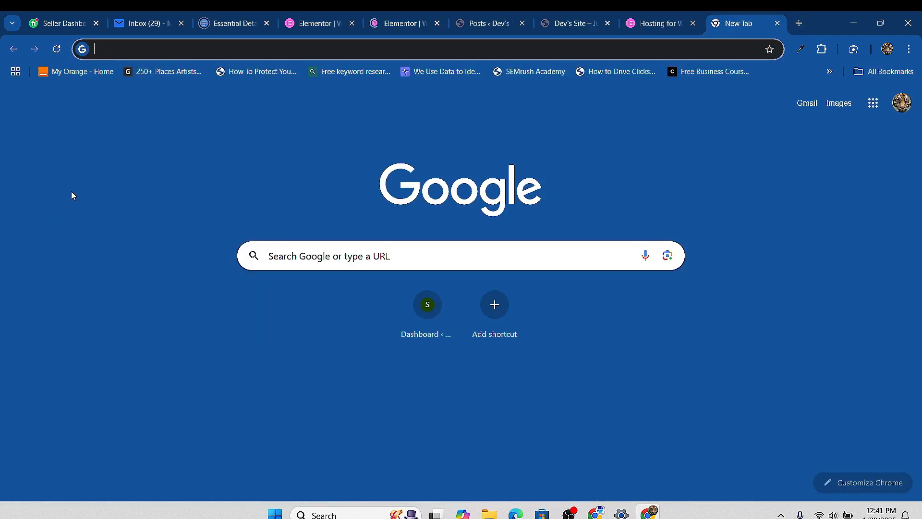
type("spe")
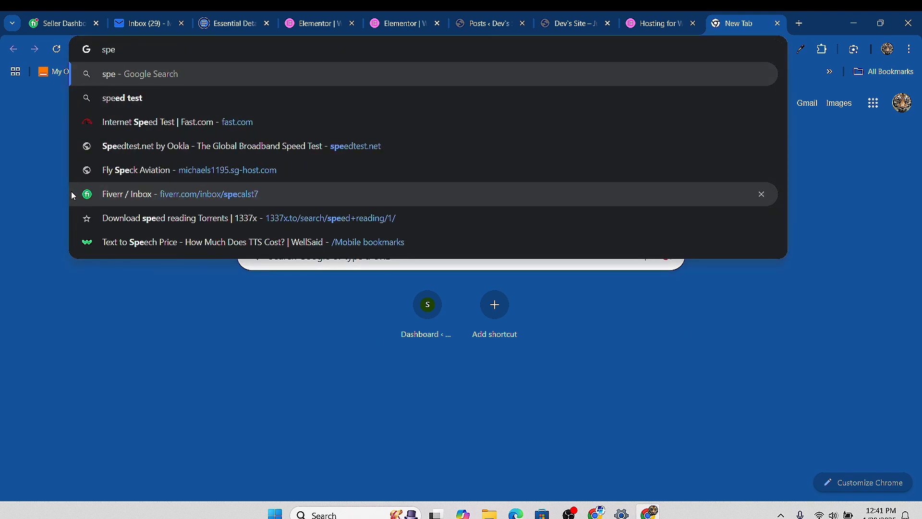
type("ed")
key("BackSpace")
type("ed")
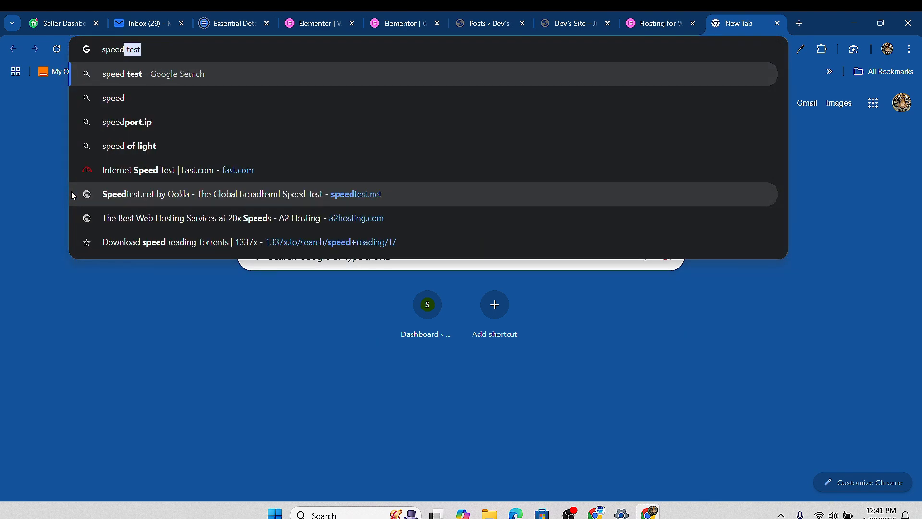
type("test")
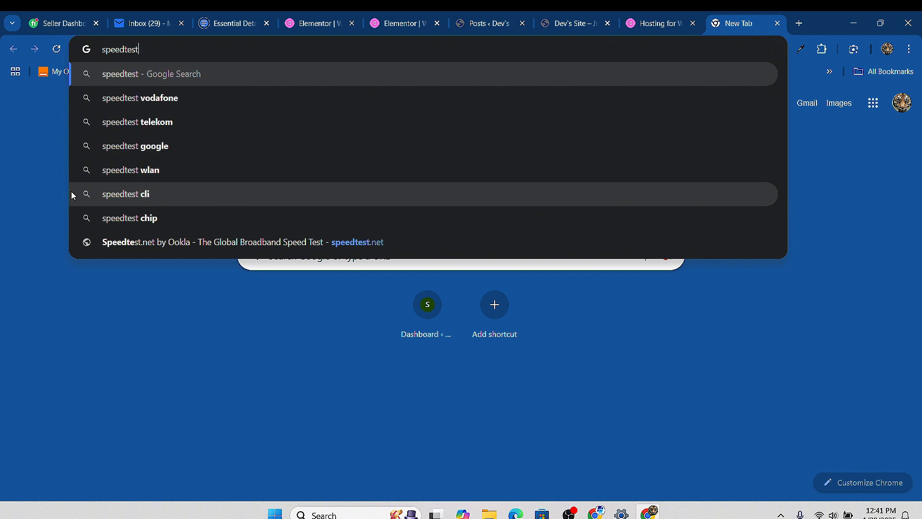
type(".net")
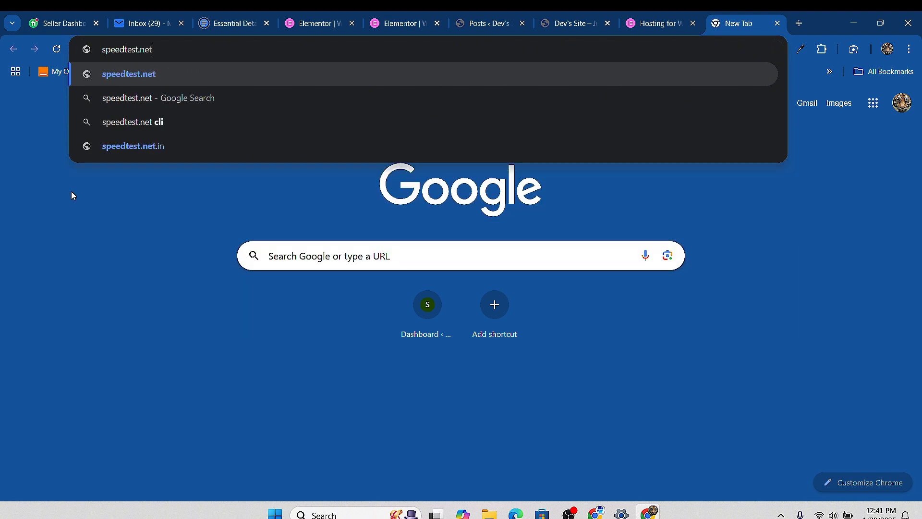
key("Return")
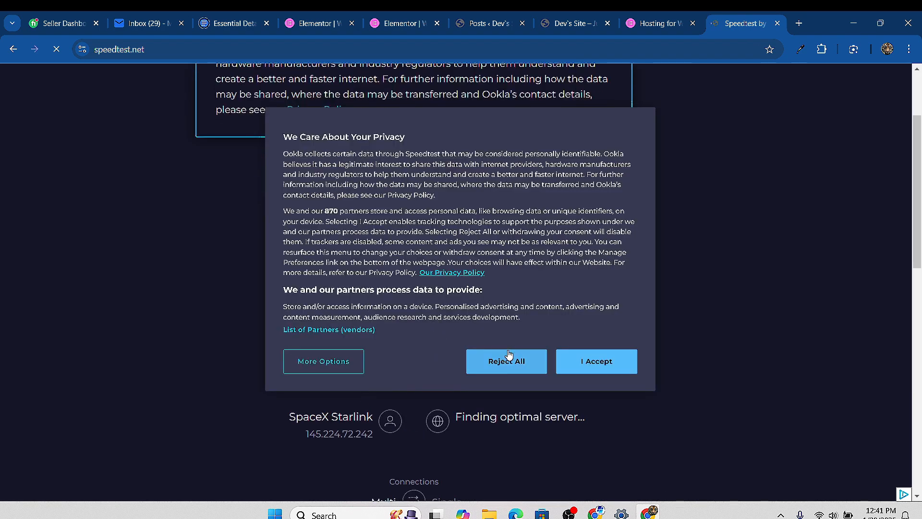
Run the internet connection speed test and permanently deny the site access to the location
left_click(415, 330)
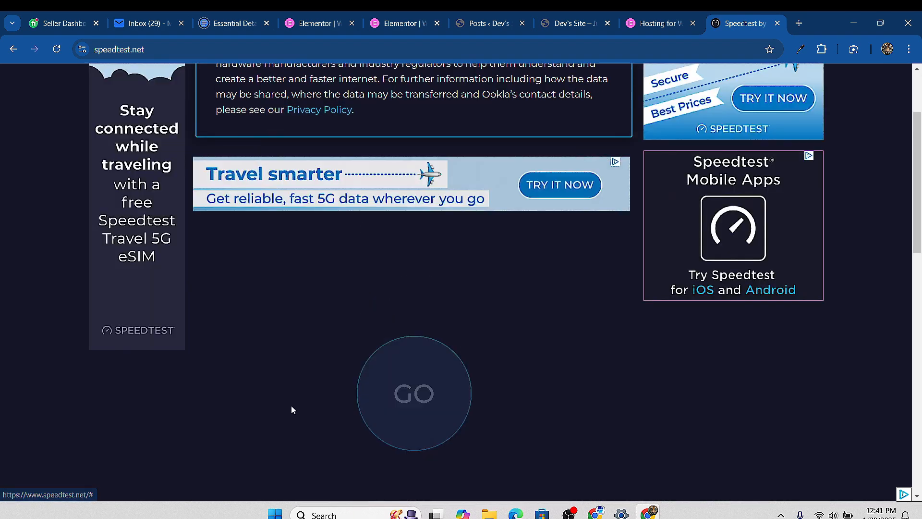
scroll(409, 304, "down", 2)
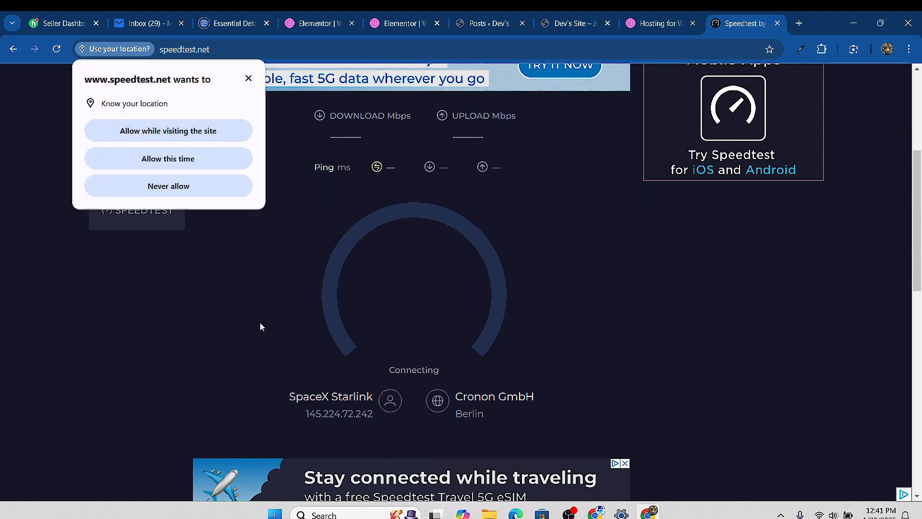
left_click(186, 187)
scroll(540, 331, "up", 2)
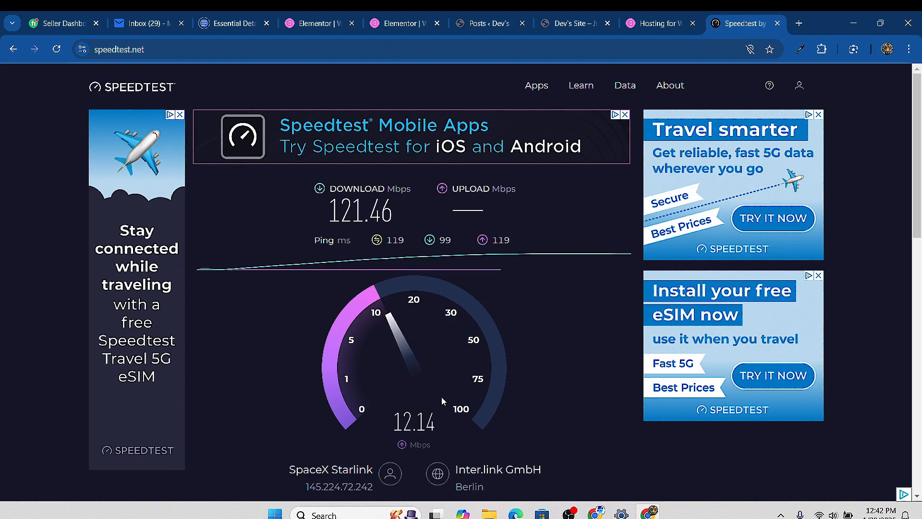
Switch to the site's Advanced hosting page in the Elementor dashboard and reload it
left_click(652, 24)
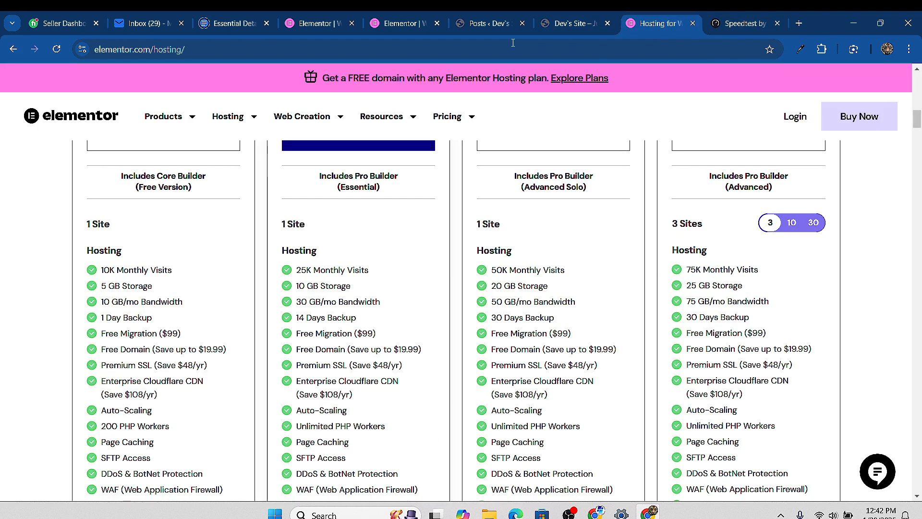
left_click(487, 23)
left_click(387, 25)
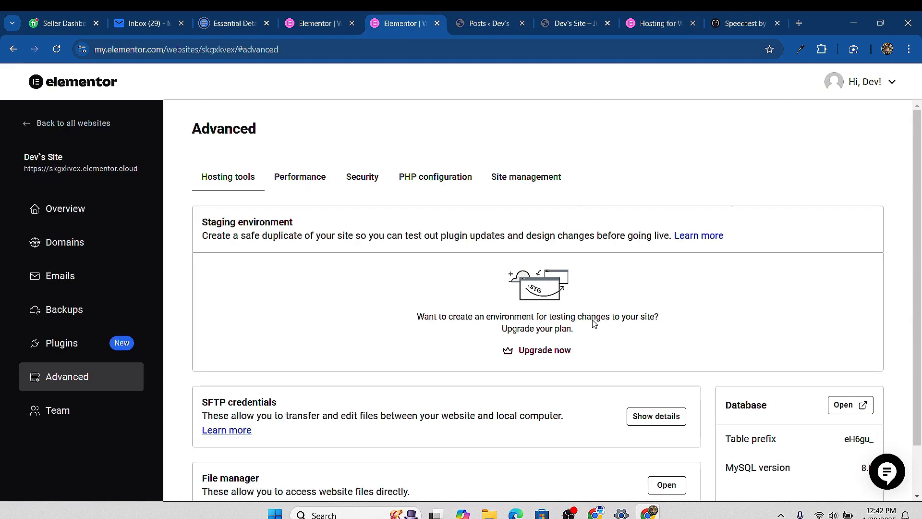
left_click(313, 24)
left_click(400, 23)
scroll(269, 268, "down", 1)
scroll(470, 326, "up", 1)
left_click(57, 49)
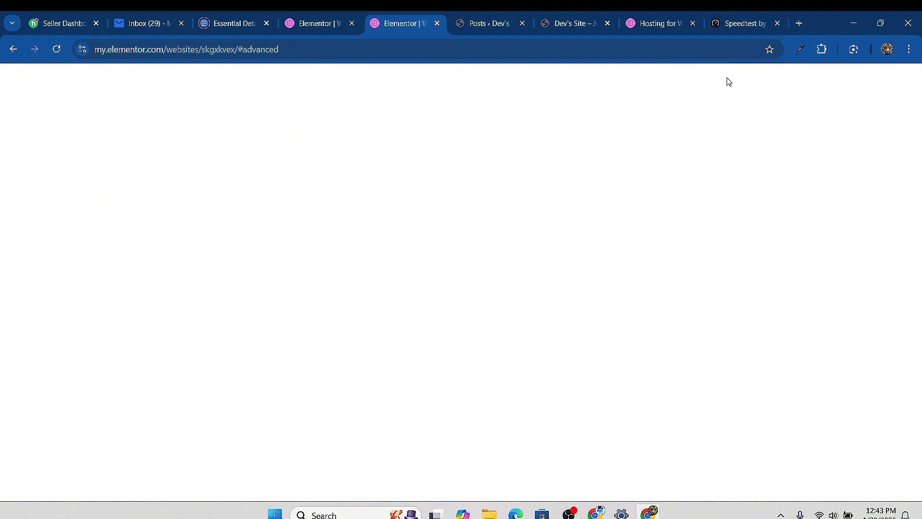
Dismiss the Windows app offer on the Speedtest results and return to the site's Advanced page in the Elementor dashboard
left_click(742, 23)
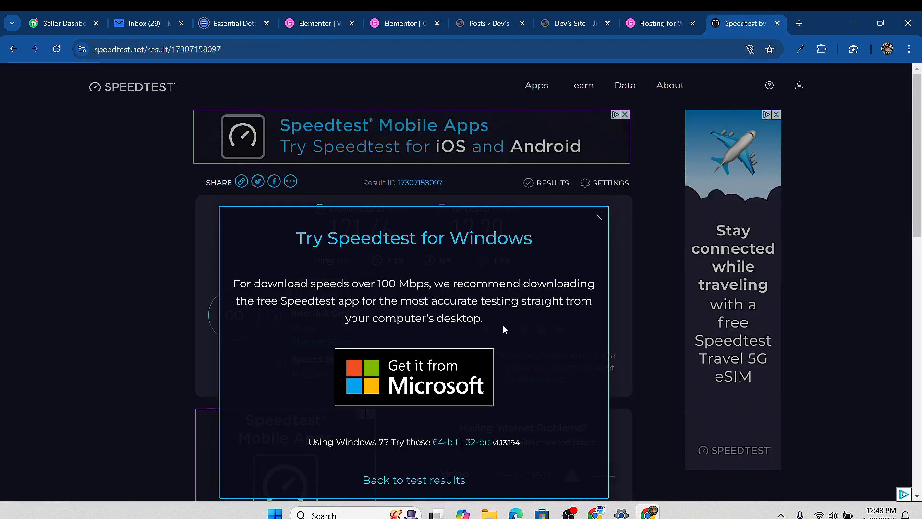
left_click(599, 217)
left_click(399, 23)
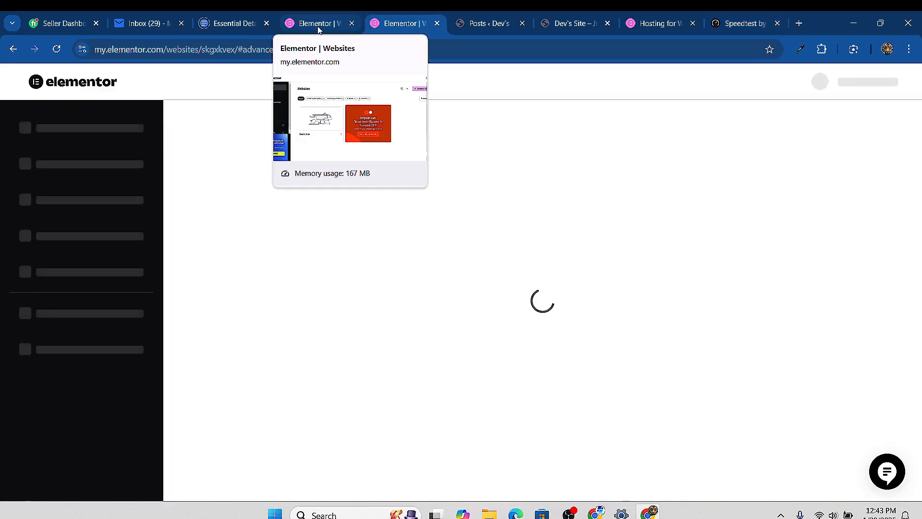
left_click(320, 28)
left_click(391, 24)
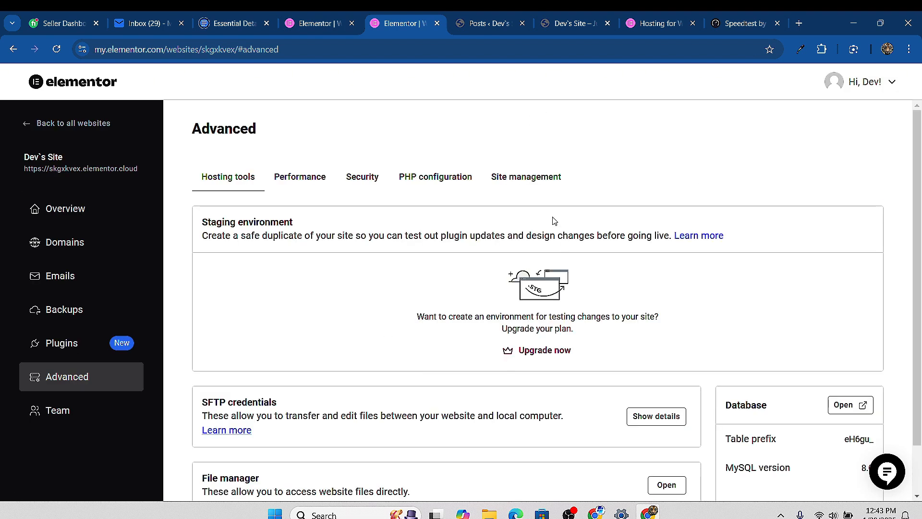
Try to create a staging environment from the site overview's hosting tools, accepting the terms
left_click(54, 211)
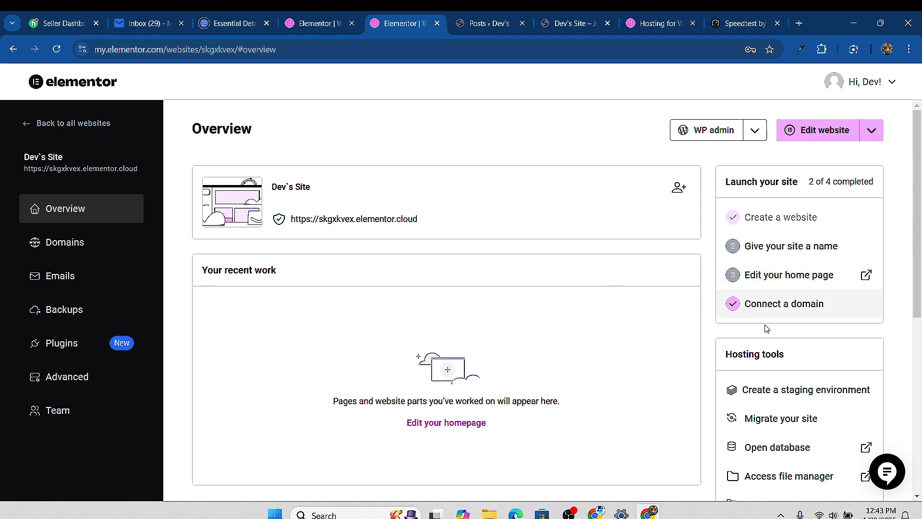
scroll(774, 338, "down", 4)
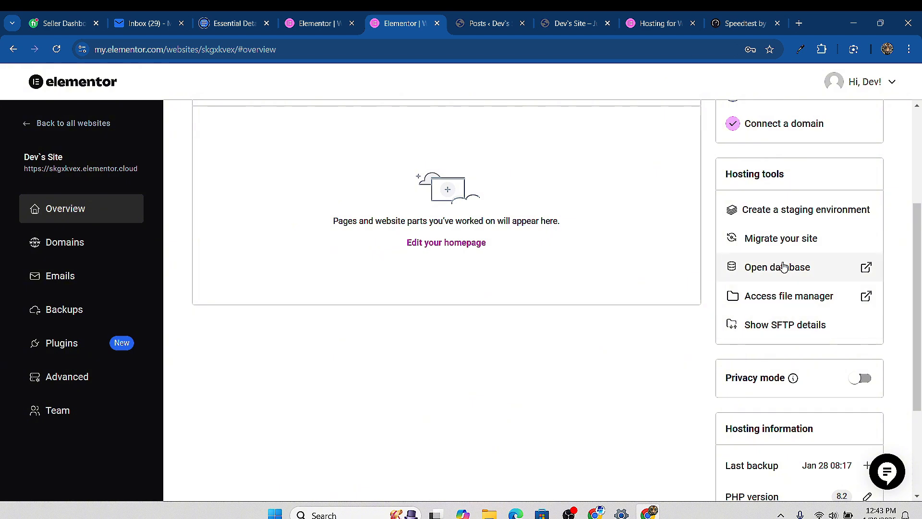
left_click(780, 214)
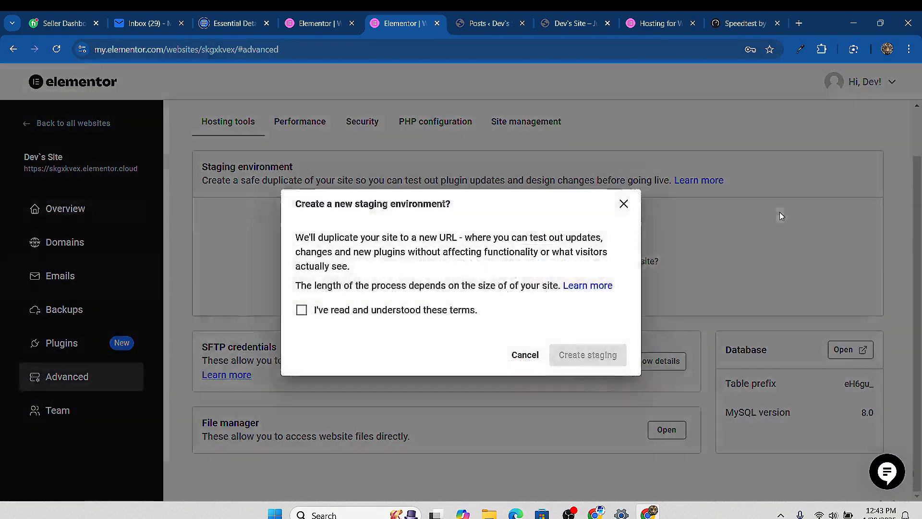
left_click(301, 310)
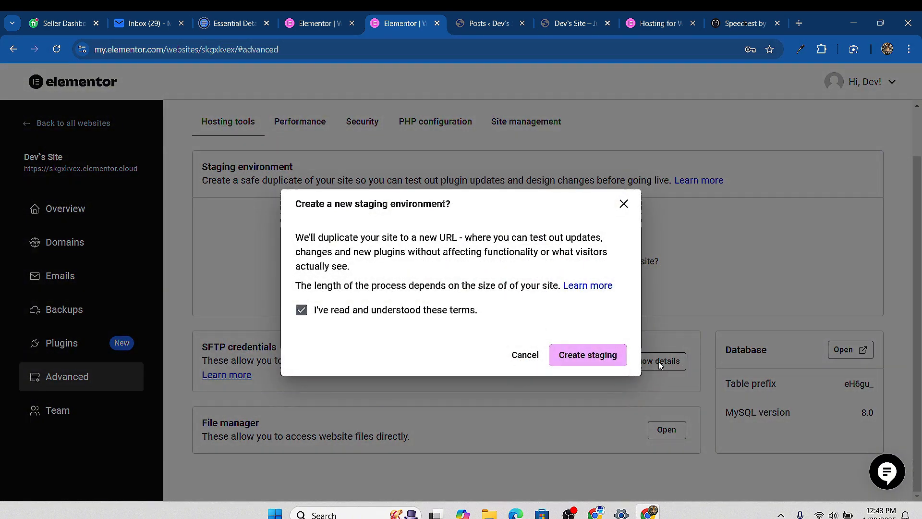
left_click(587, 355)
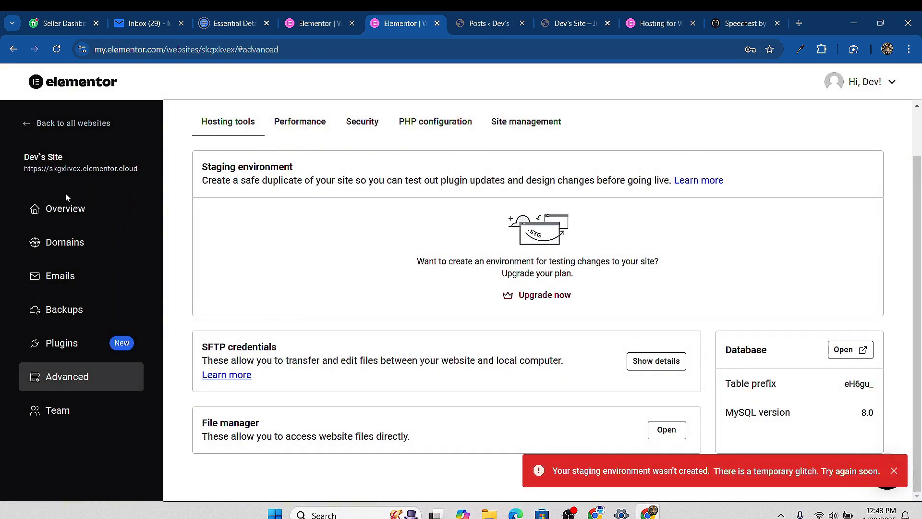
Examine the hosting tools and hosting information on the site's overview, including the CDN, WAF and DDoS protection descriptions
left_click(66, 209)
scroll(778, 322, "down", 1)
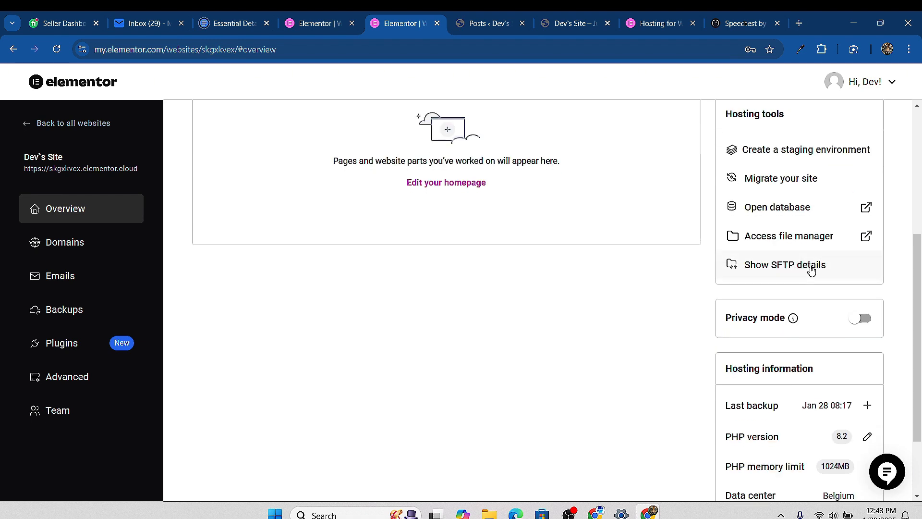
scroll(790, 384, "down", 1)
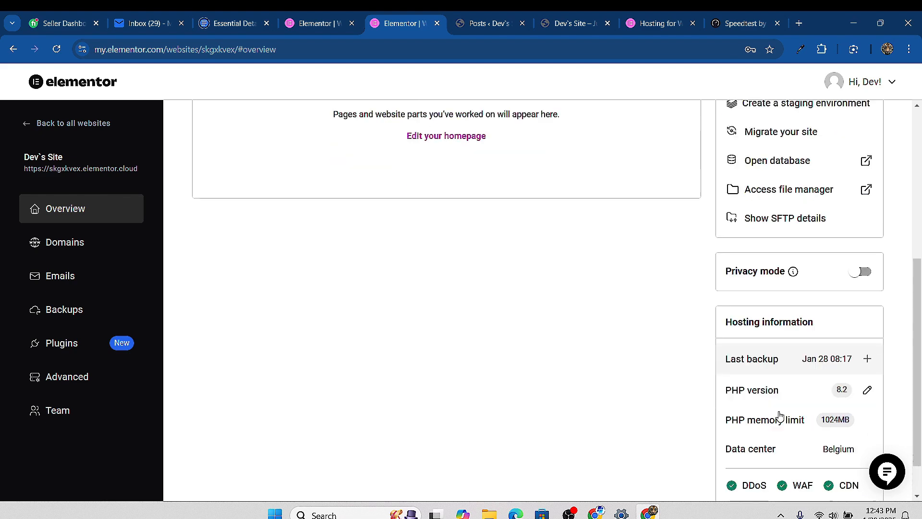
scroll(763, 393, "up", 1)
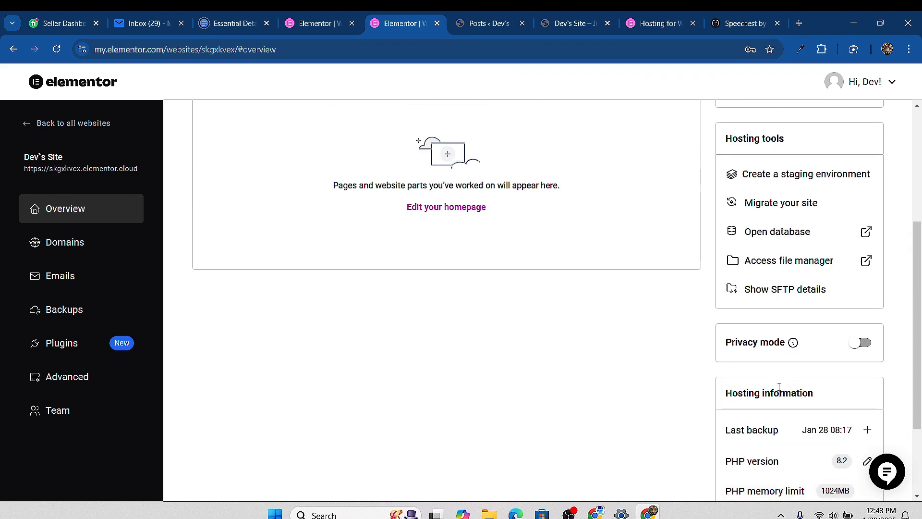
scroll(792, 398, "down", 2)
mouse_move(834, 441)
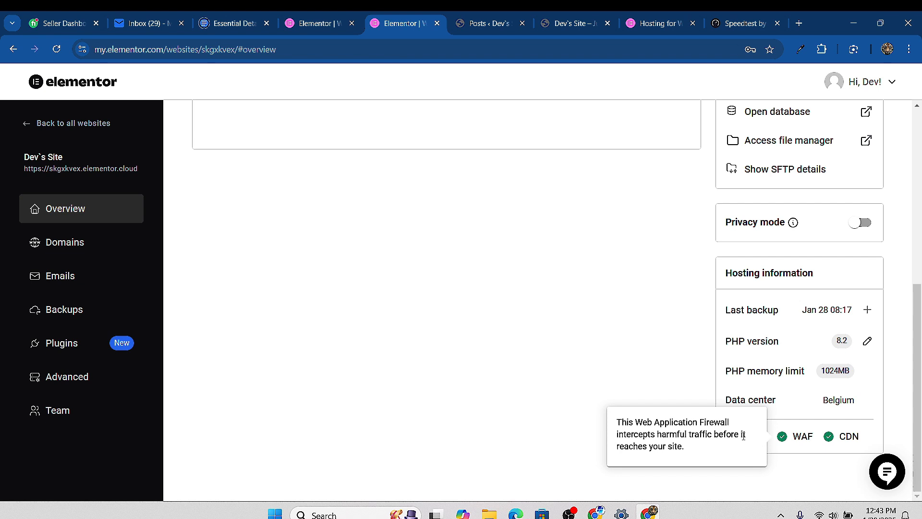
mouse_move(744, 435)
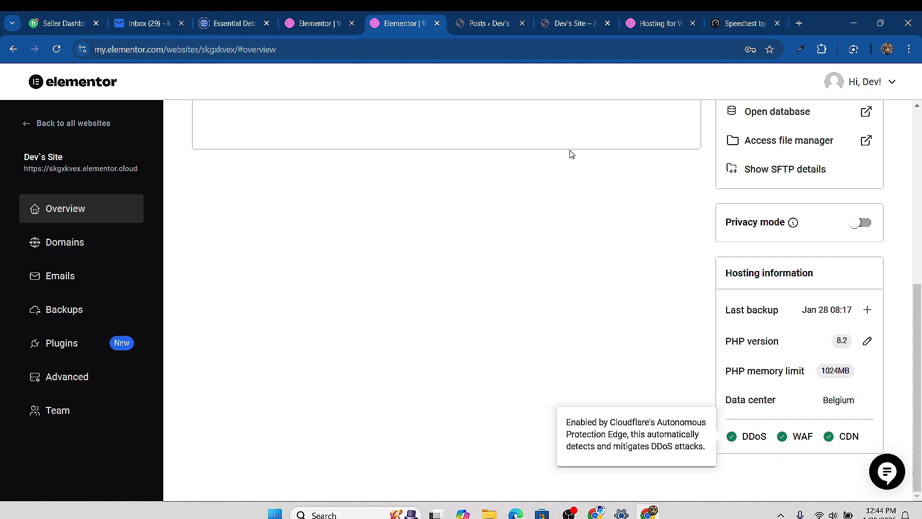
View the site's database in phpMyAdmin from the hosting tools, close it and return to the site's overview
scroll(772, 243, "up", 5)
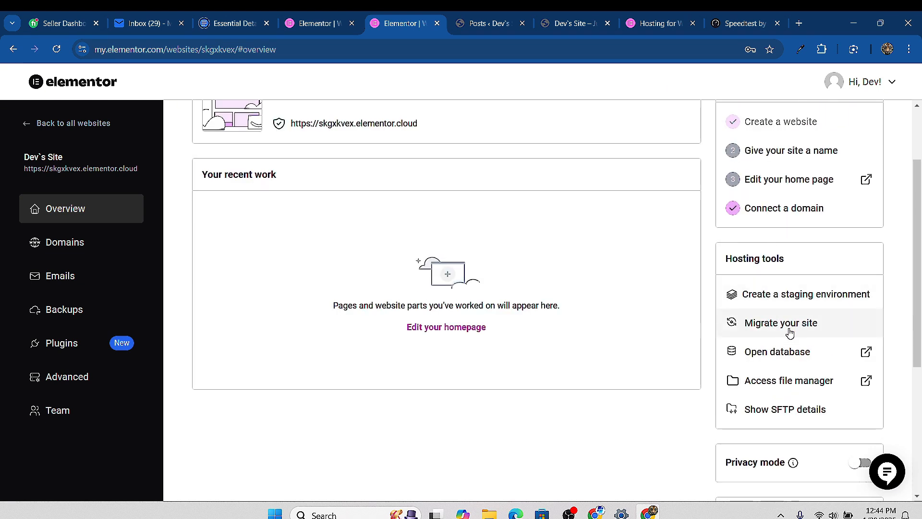
left_click(775, 353)
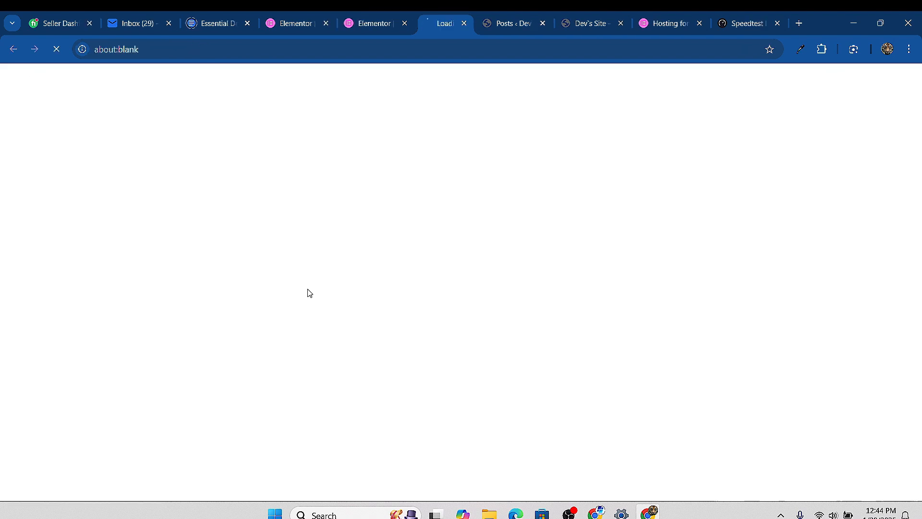
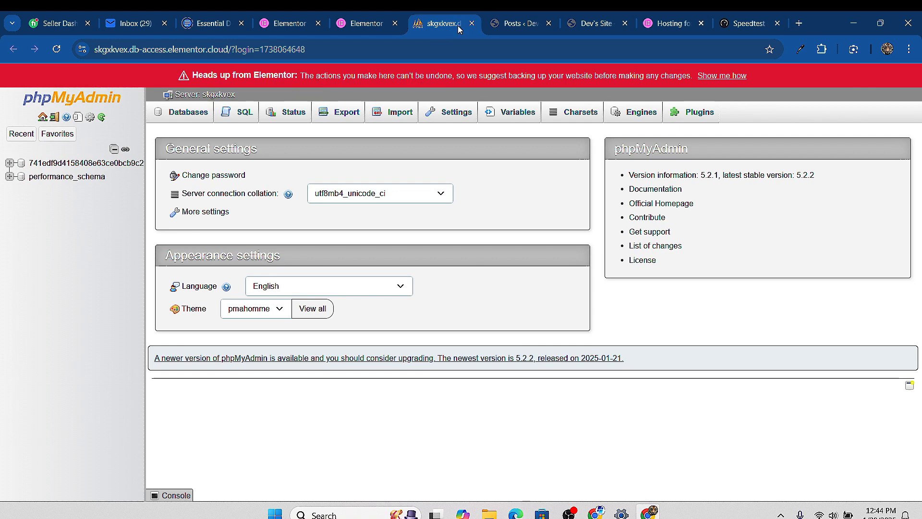
left_click(472, 23)
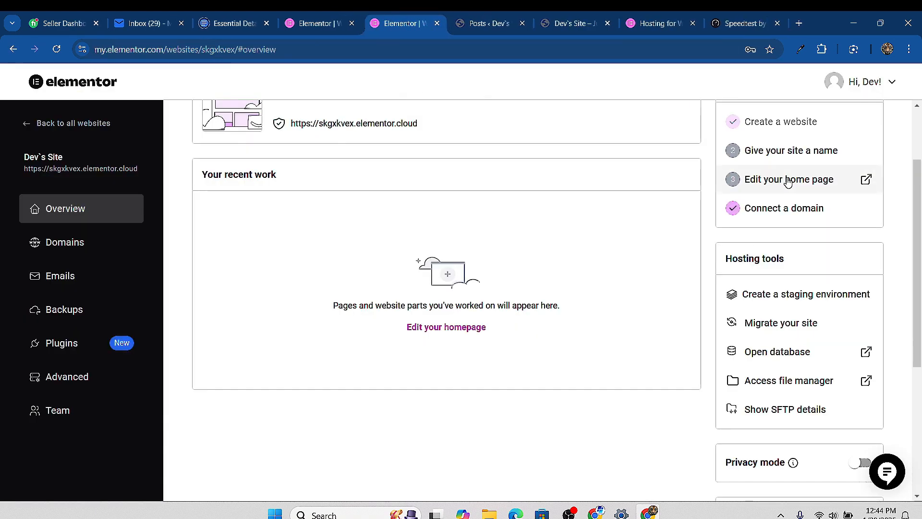
scroll(782, 189, "up", 2)
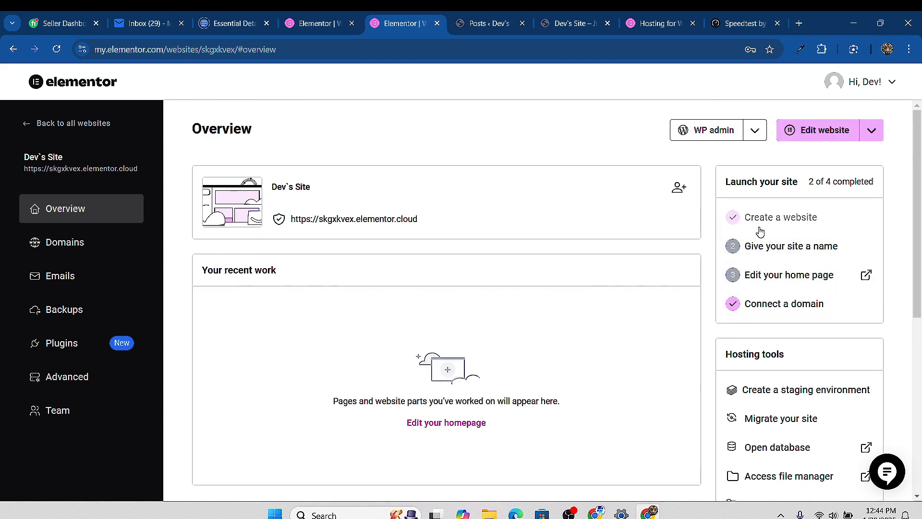
Open the Media Library in the site's WordPress admin and dismiss the tip about switching to list view
left_click(489, 23)
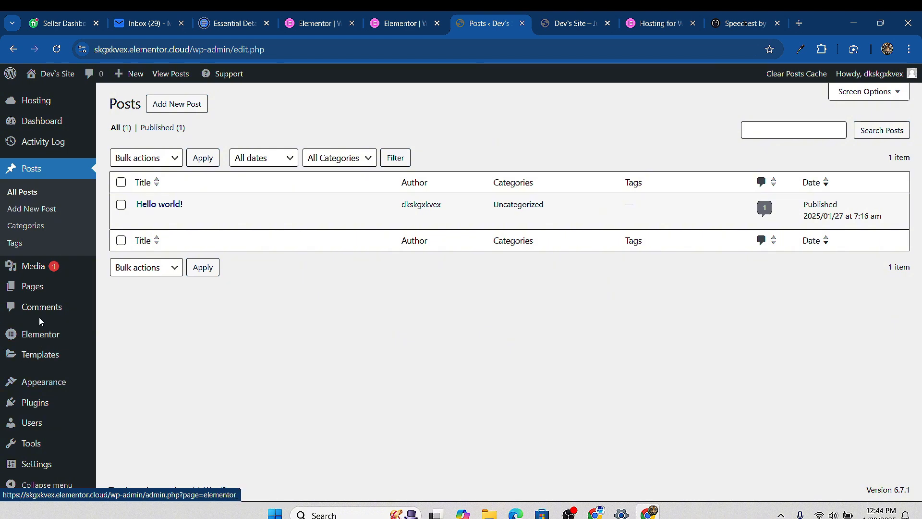
mouse_move(33, 268)
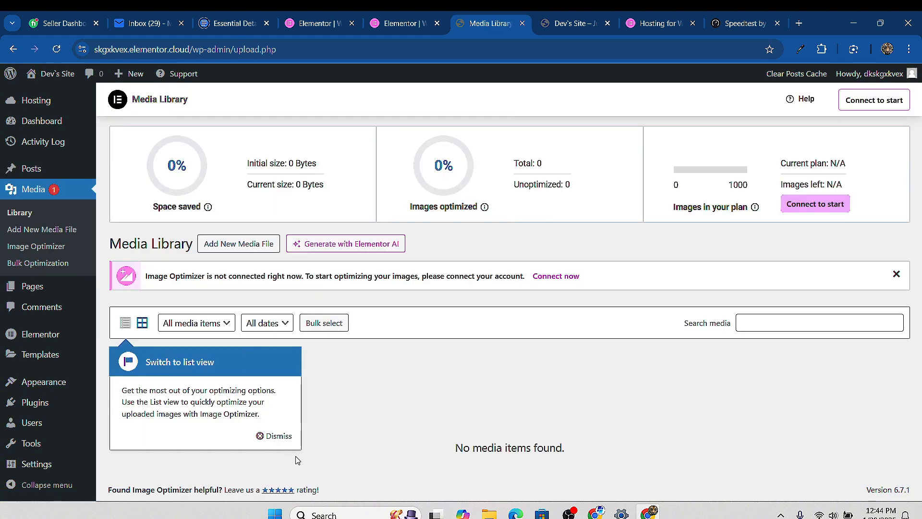
left_click(263, 436)
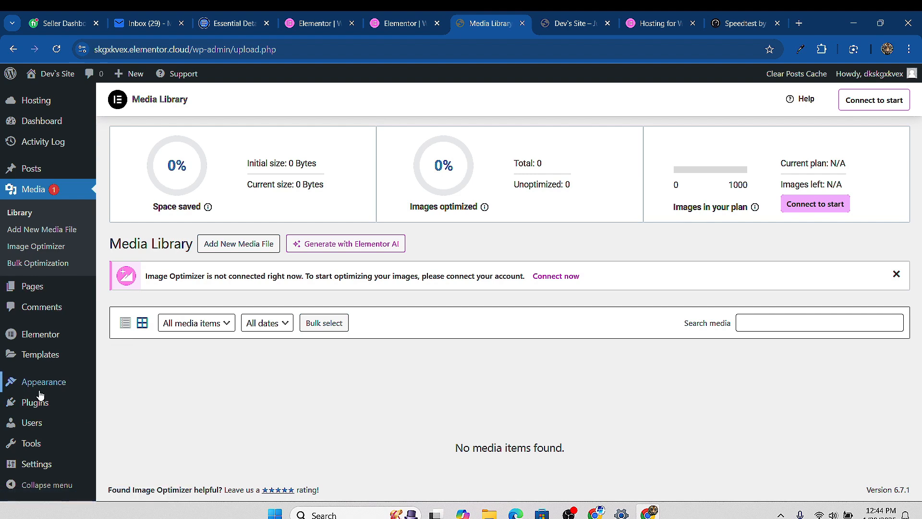
Open Elementor's Kit Library and browse through the available website kits
mouse_move(40, 359)
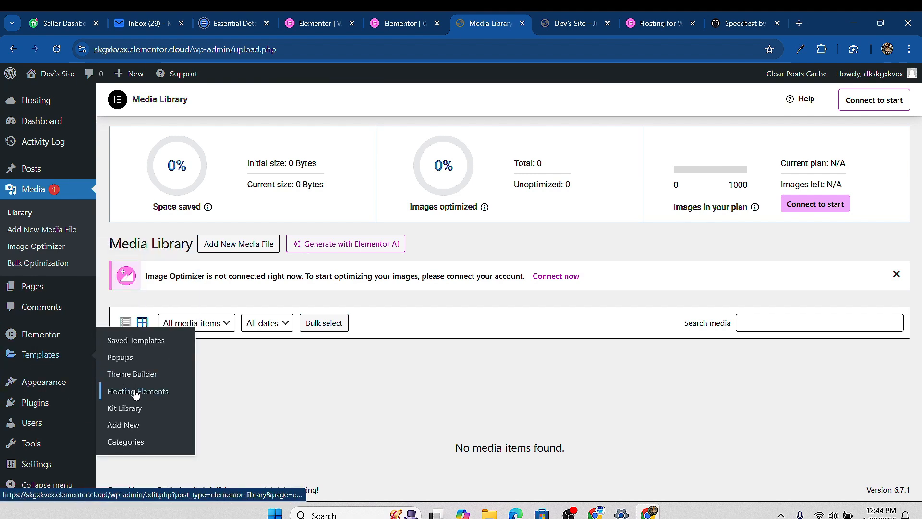
left_click(133, 409)
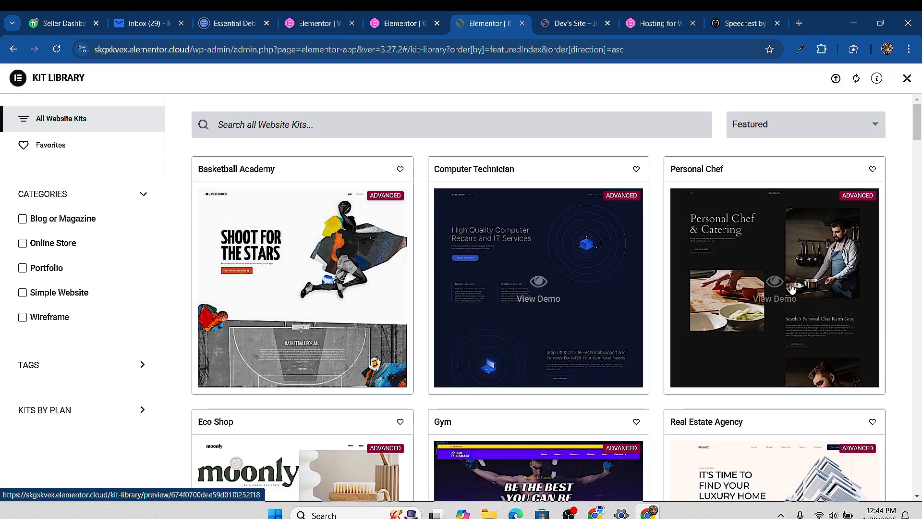
scroll(624, 270, "down", 6)
scroll(595, 312, "down", 6)
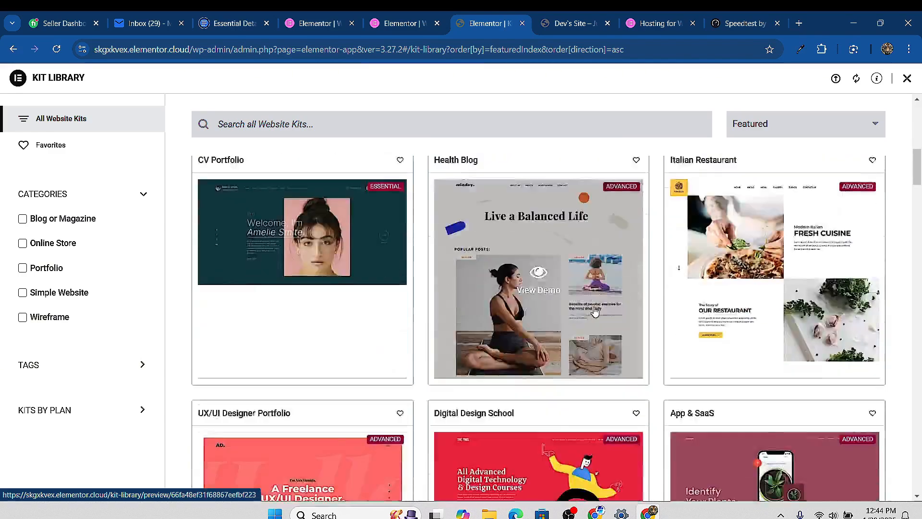
scroll(596, 312, "down", 13)
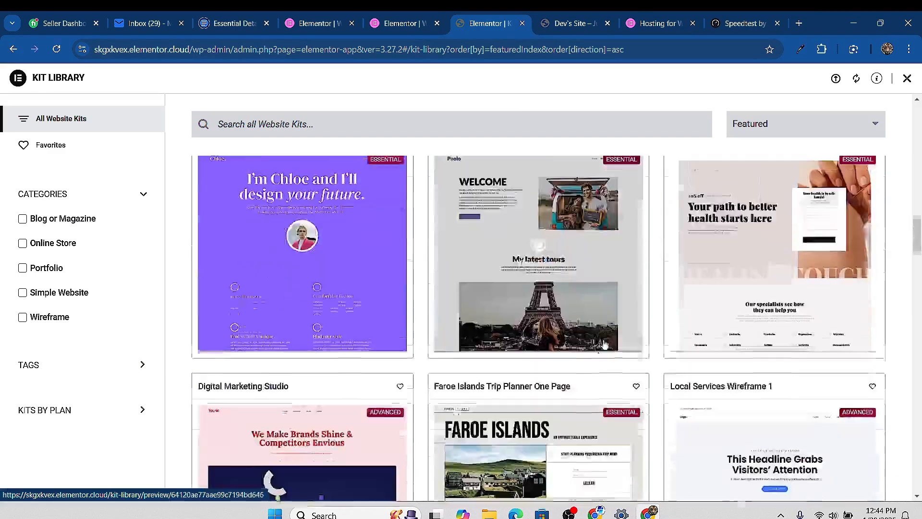
scroll(387, 254, "up", 1)
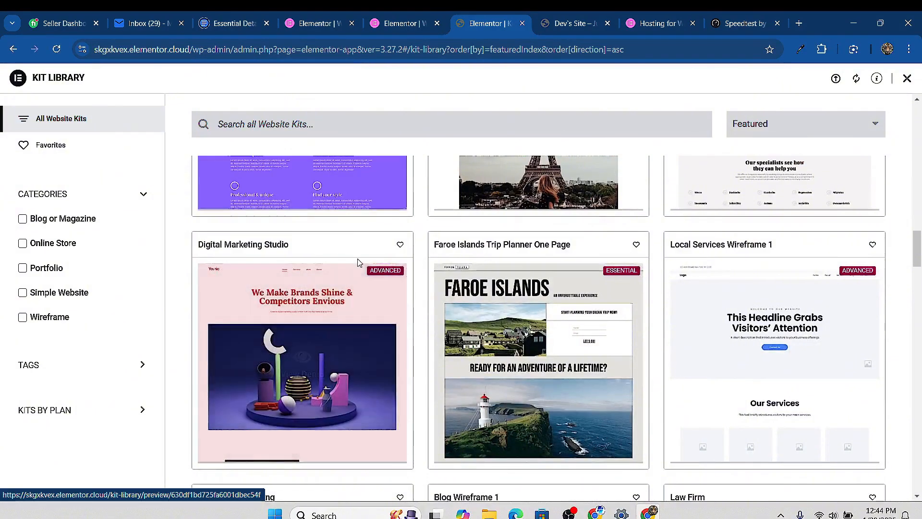
scroll(409, 278, "down", 10)
scroll(429, 290, "down", 15)
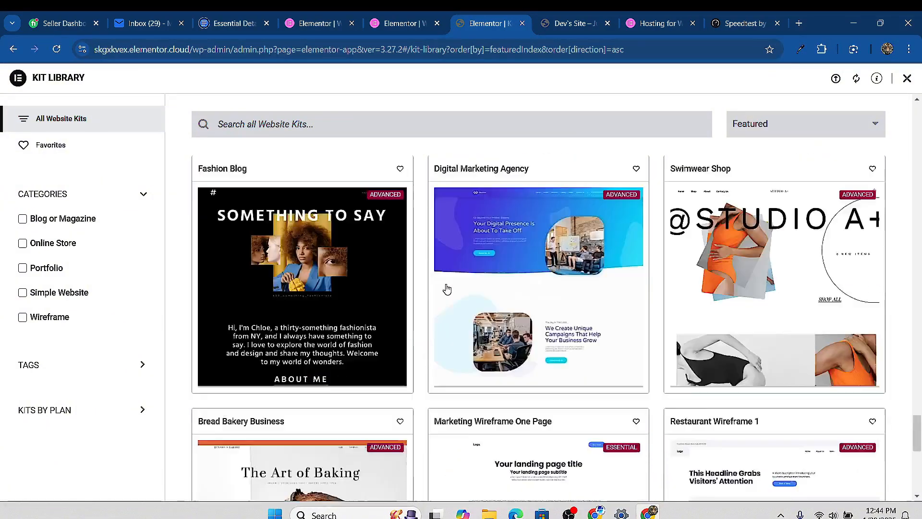
scroll(454, 290, "up", 15)
scroll(460, 308, "down", 18)
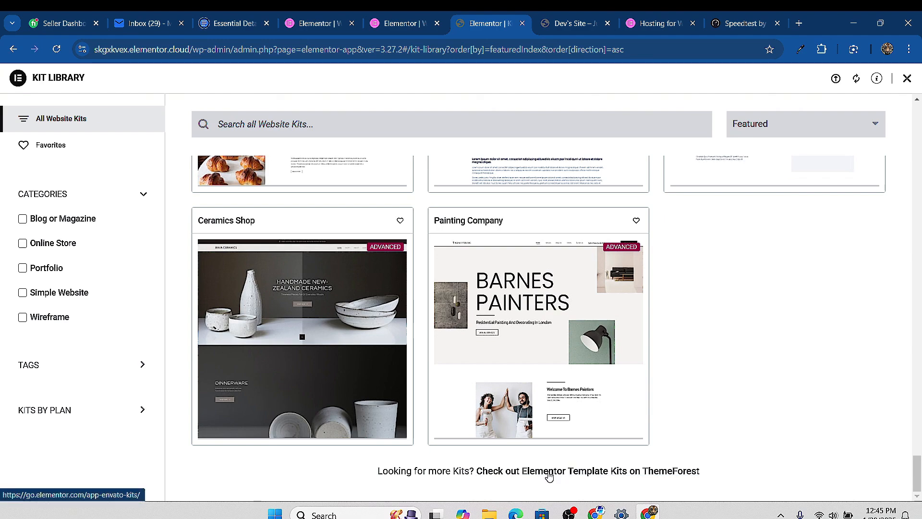
scroll(566, 365, "up", 15)
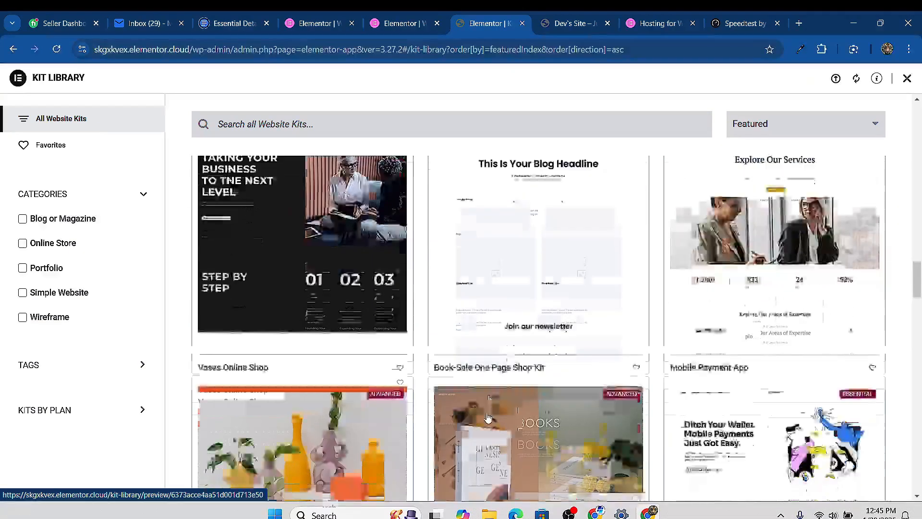
scroll(516, 421, "up", 10)
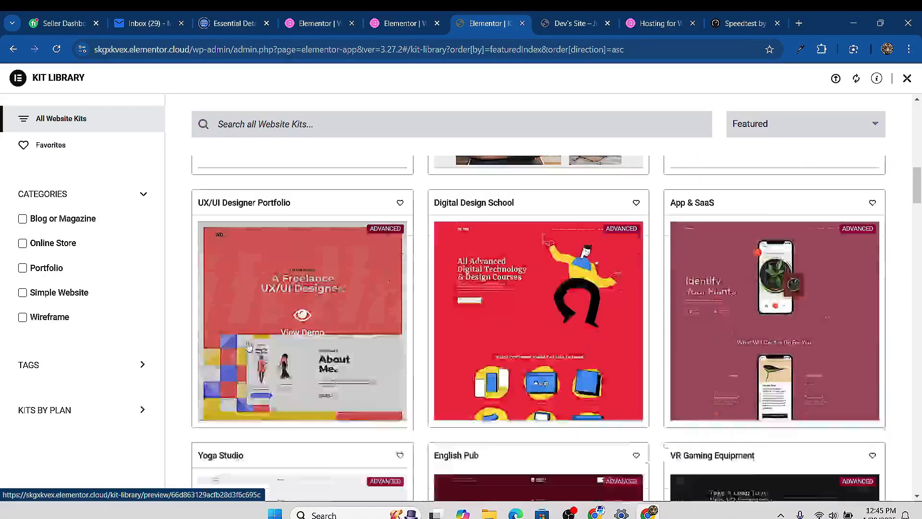
scroll(437, 301, "up", 10)
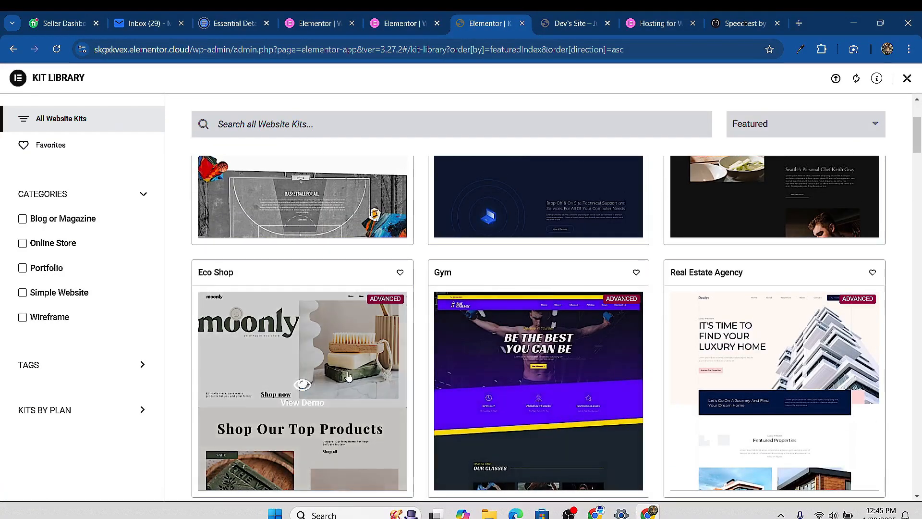
scroll(488, 370, "down", 5)
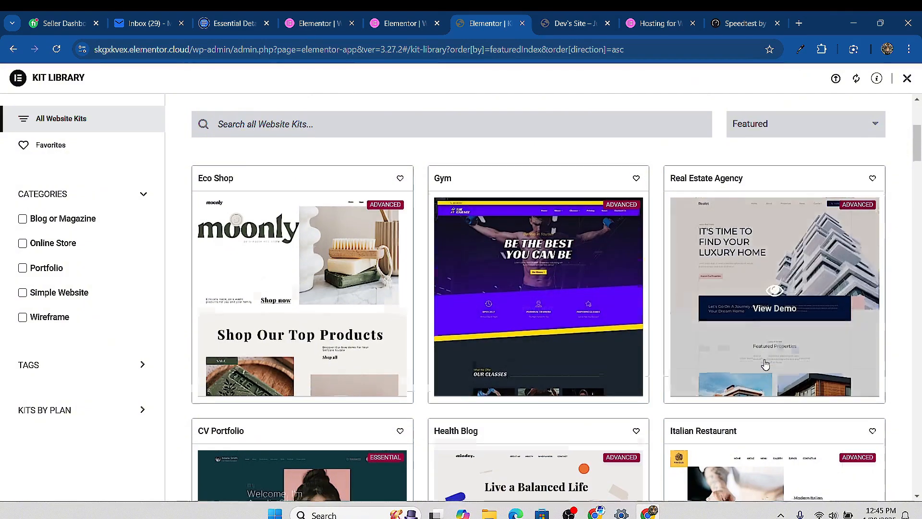
Browse further through the website kits and open the demo of the Faroe Islands Trip Planner One Page kit
scroll(528, 364, "down", 4)
scroll(467, 362, "down", 7)
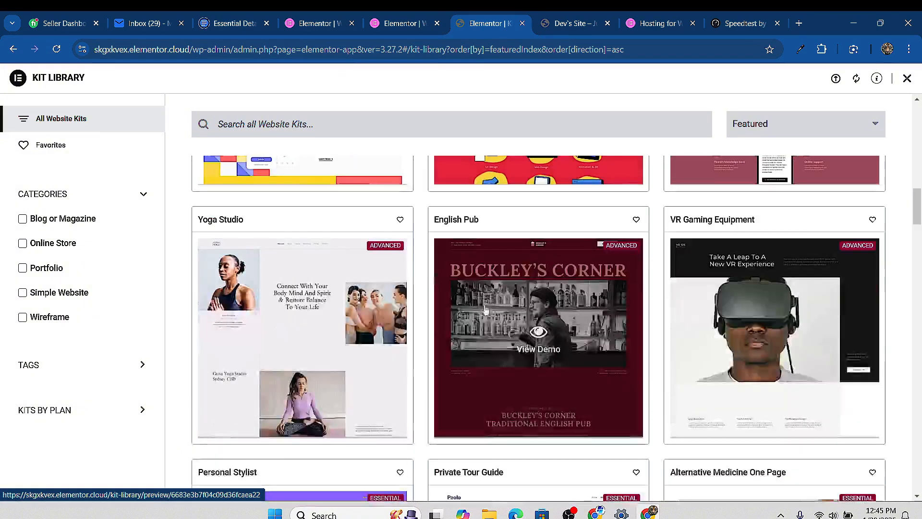
scroll(471, 336, "down", 5)
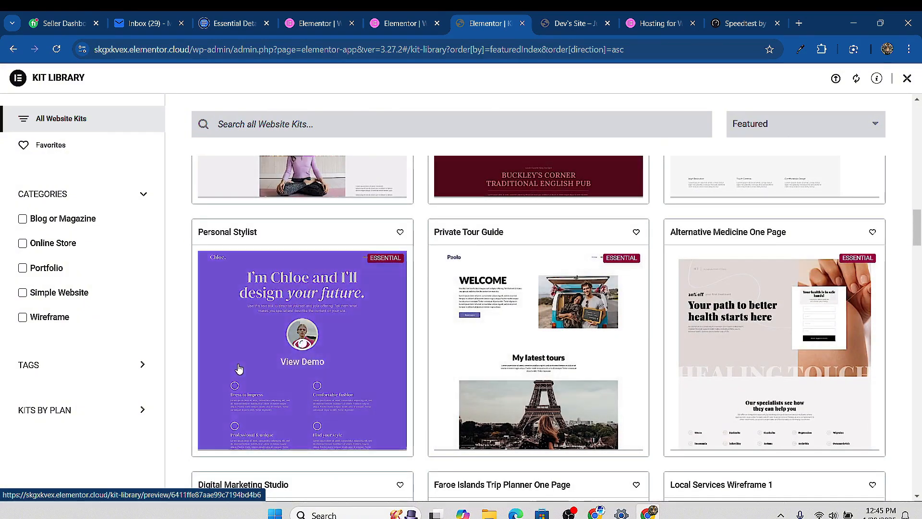
scroll(336, 367, "down", 5)
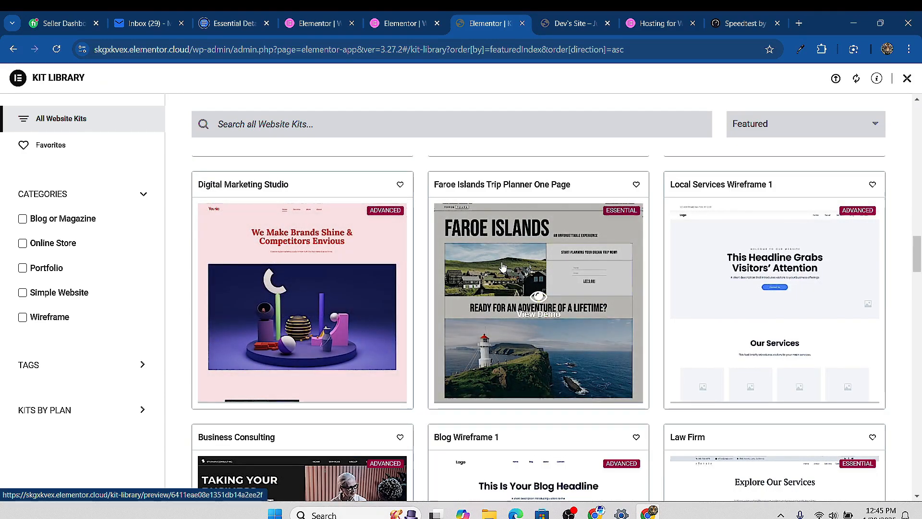
left_click(538, 303)
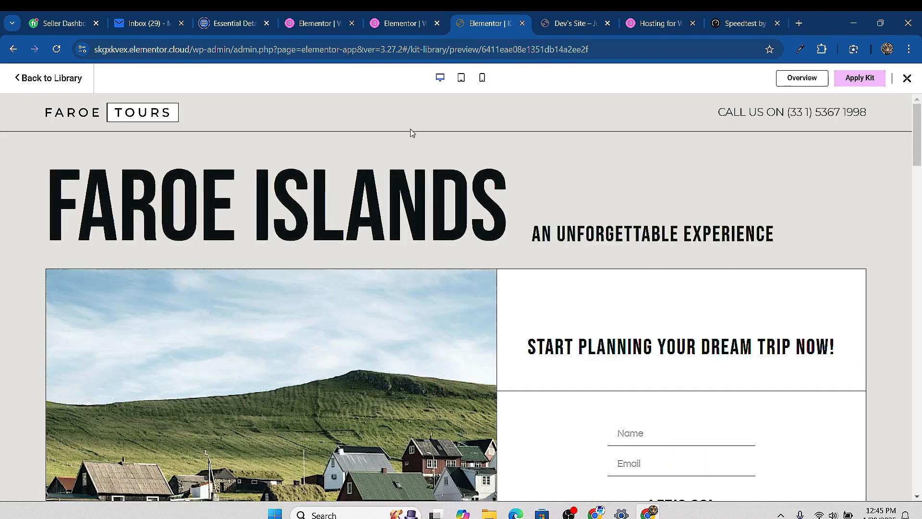
Examine the Faroe Islands demo page in desktop view, from the trip planning form through the tours to the traveler reviews
scroll(412, 133, "down", 7)
scroll(583, 244, "up", 2)
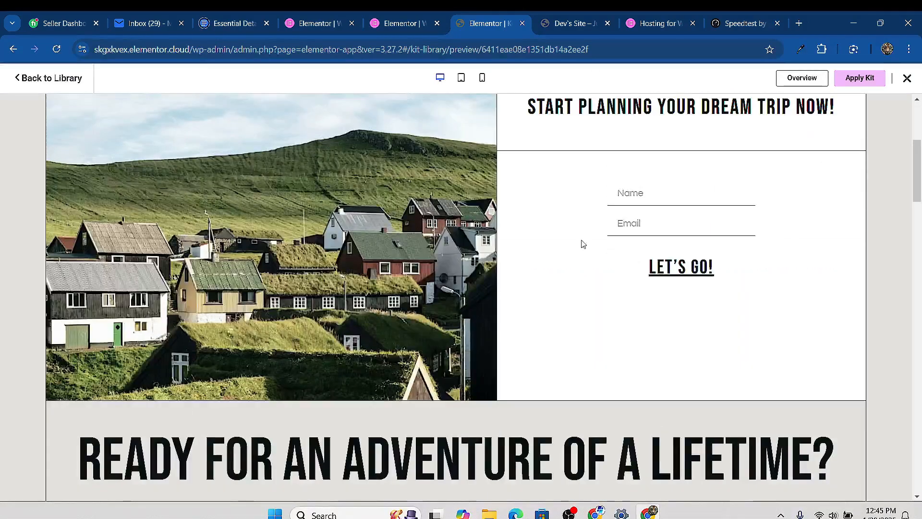
scroll(583, 244, "up", 1)
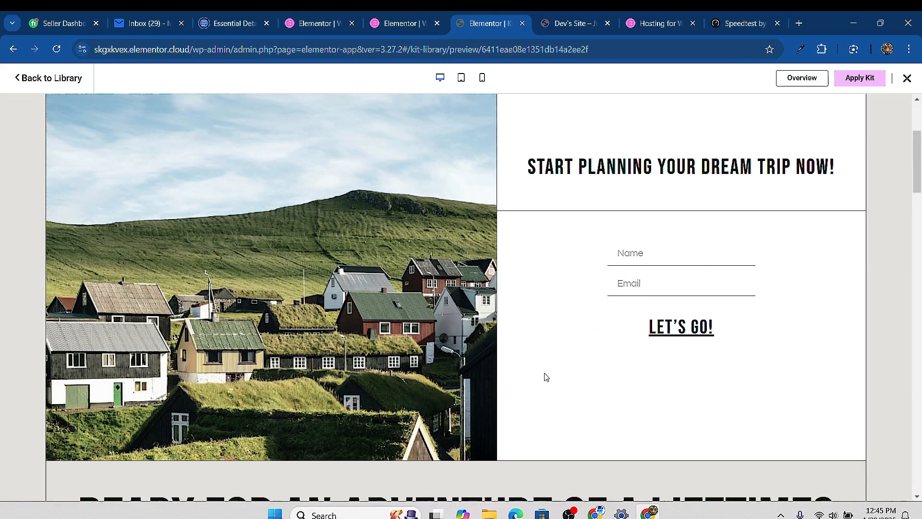
scroll(600, 350, "up", 3)
scroll(659, 422, "down", 9)
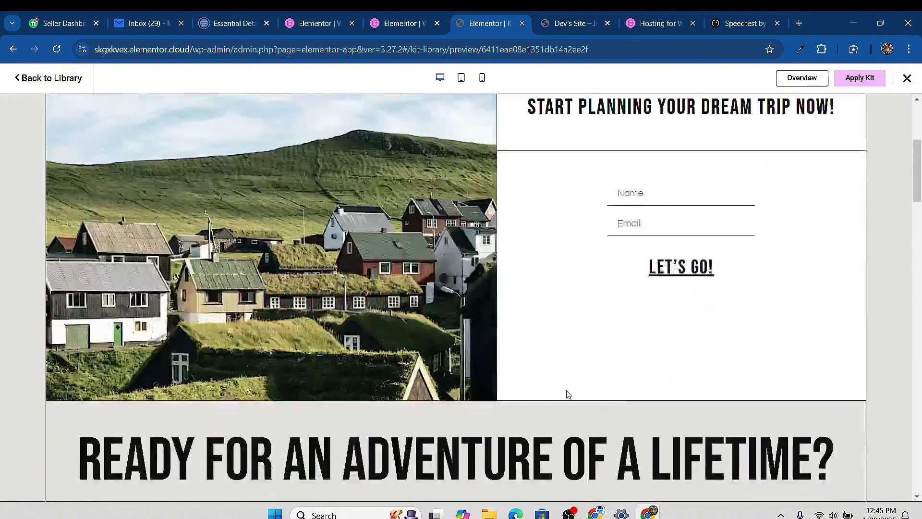
scroll(353, 249, "down", 12)
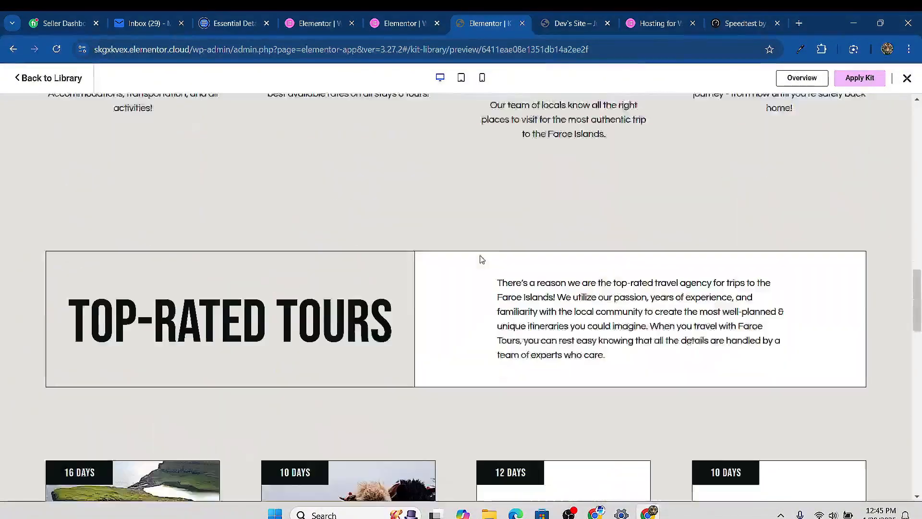
scroll(513, 255, "down", 15)
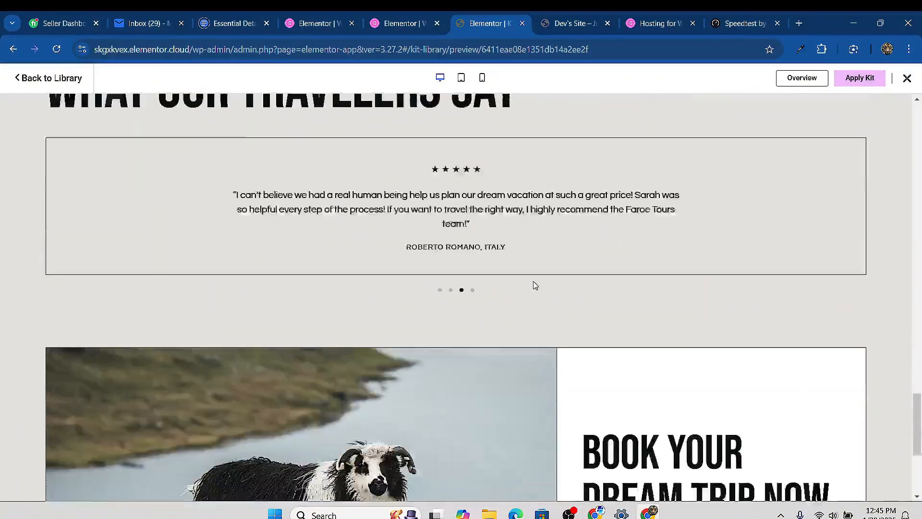
scroll(506, 307, "up", 15)
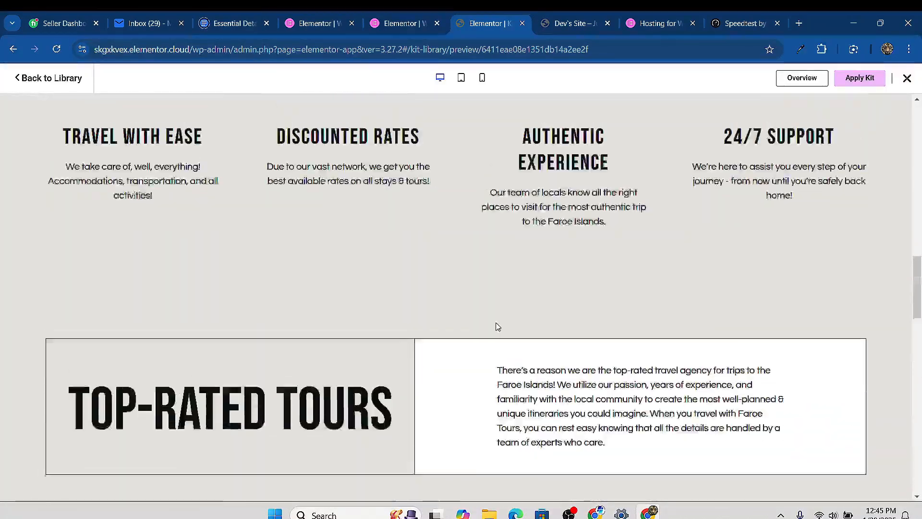
scroll(398, 302, "up", 4)
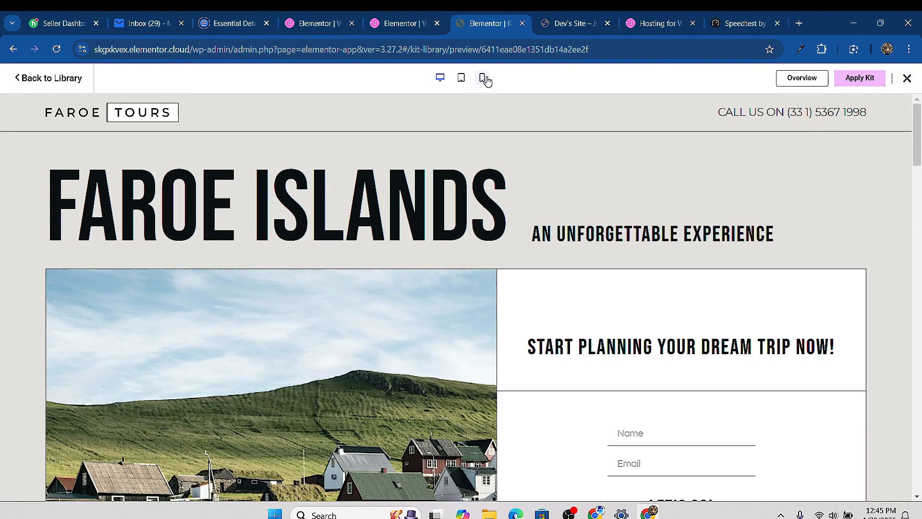
Preview the Faroe Islands demo in mobile view, look through its sections and return to the kit library
left_click(483, 78)
scroll(500, 261, "down", 5)
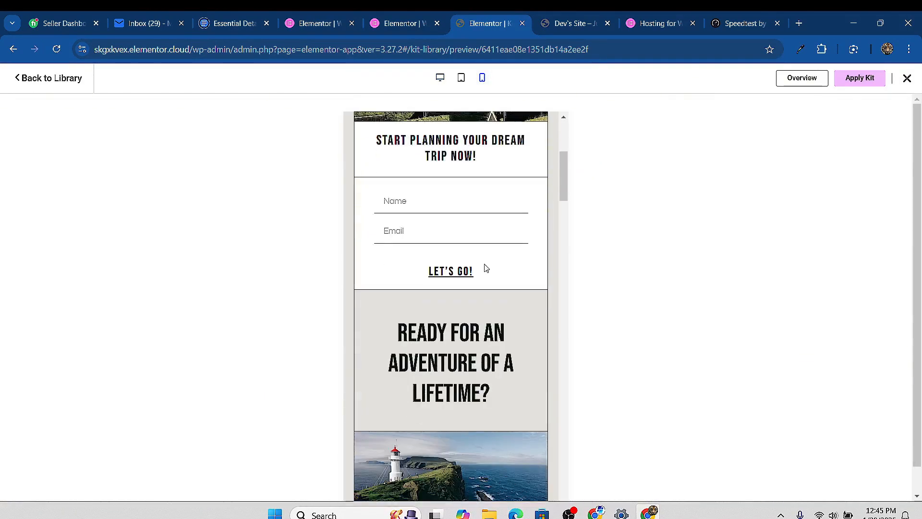
scroll(486, 268, "down", 10)
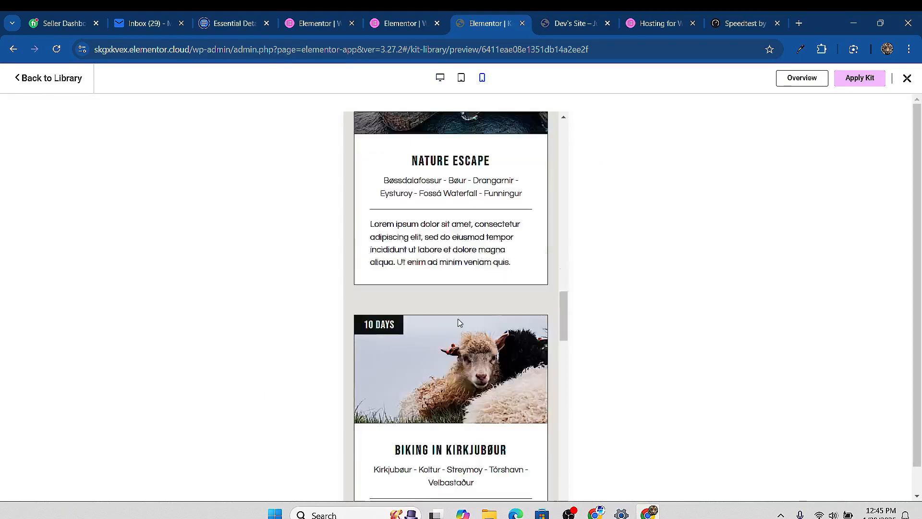
scroll(459, 323, "down", 15)
scroll(456, 288, "up", 5)
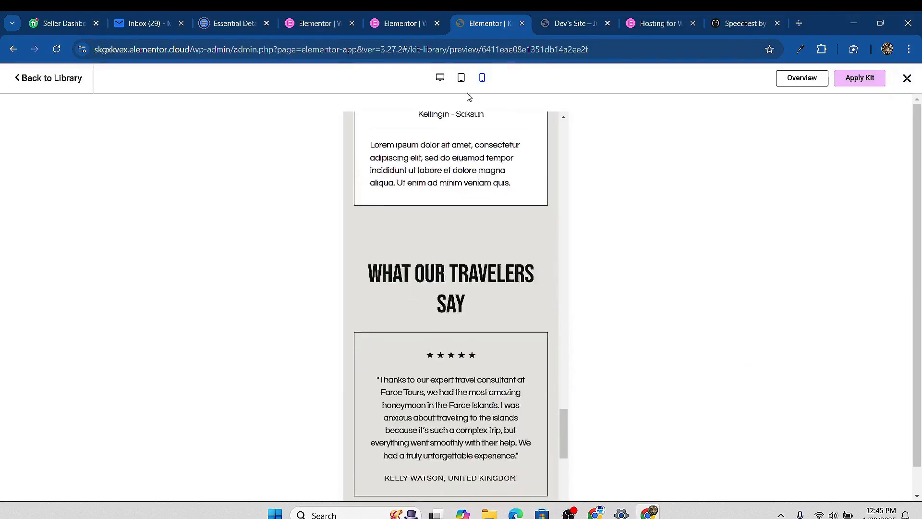
scroll(469, 96, "down", 1)
left_click(405, 23)
left_click(478, 27)
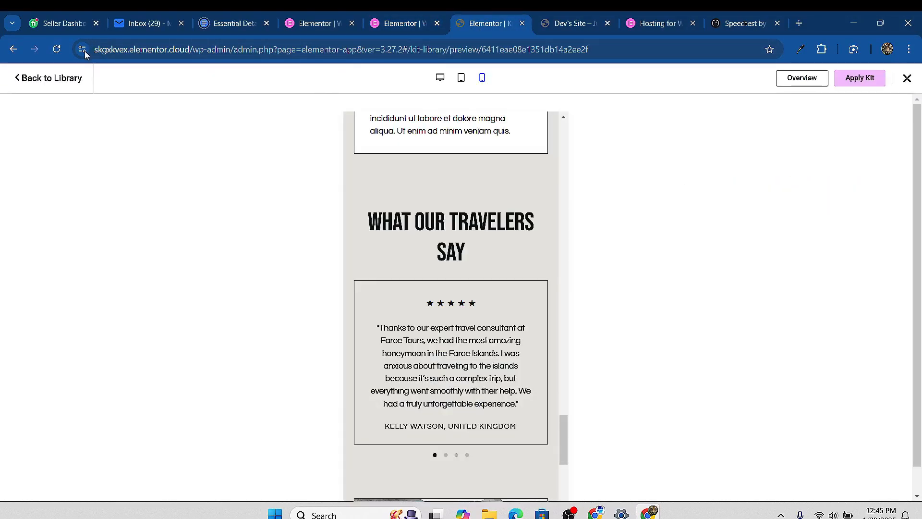
left_click(19, 79)
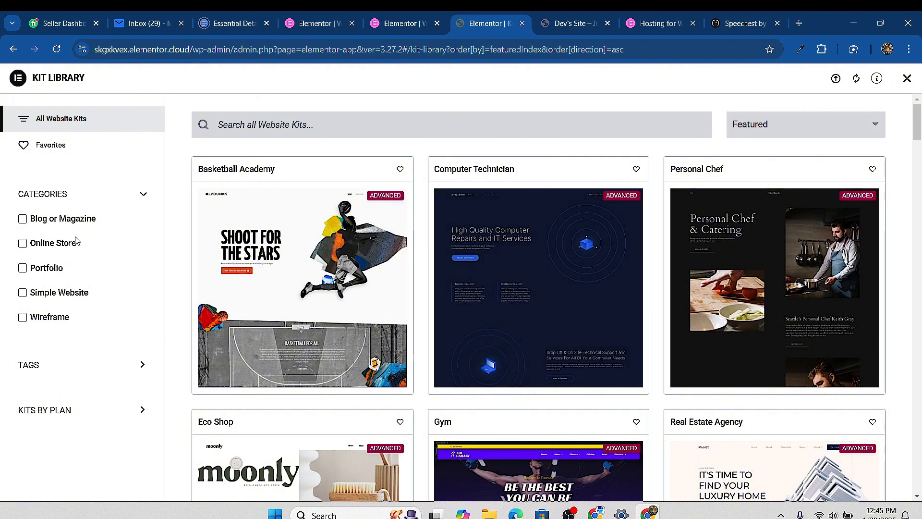
Filter the kits by the Free plan, switch the filter to Essential and browse the matching kits
left_click(89, 412)
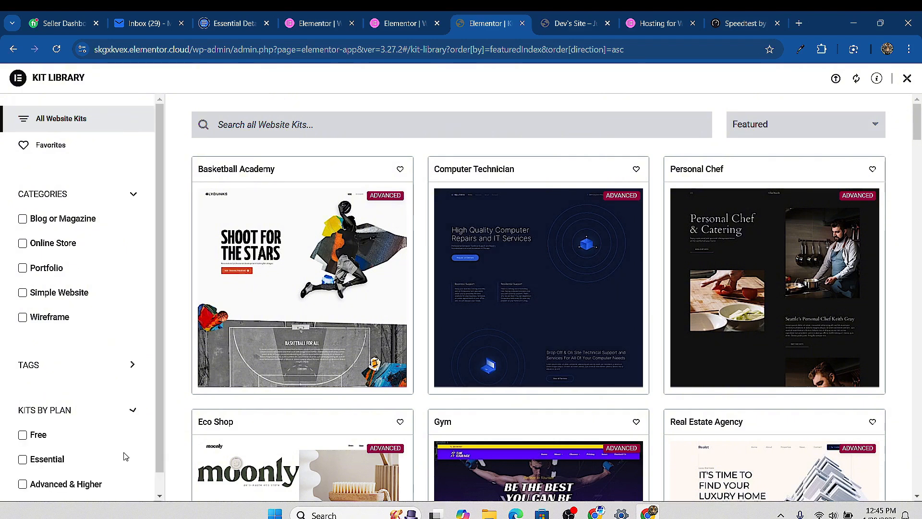
left_click(23, 435)
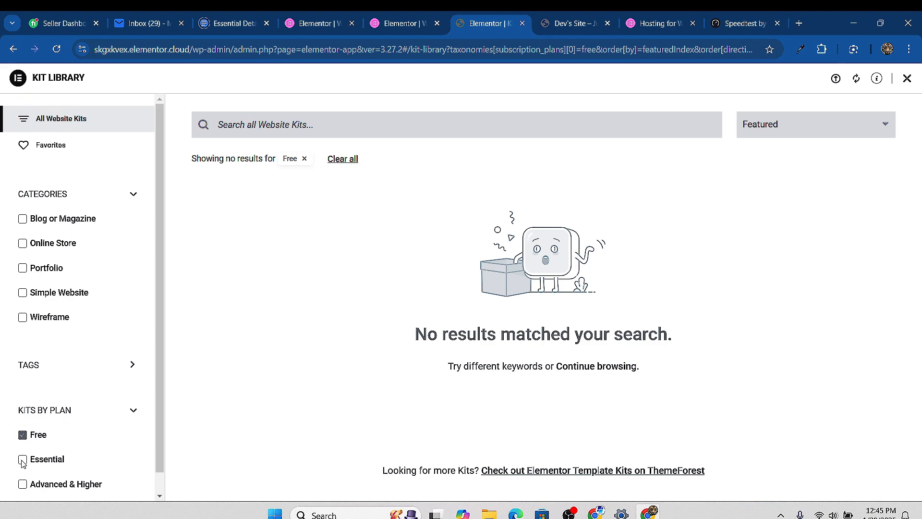
left_click(23, 460)
left_click(22, 435)
scroll(186, 433, "down", 5)
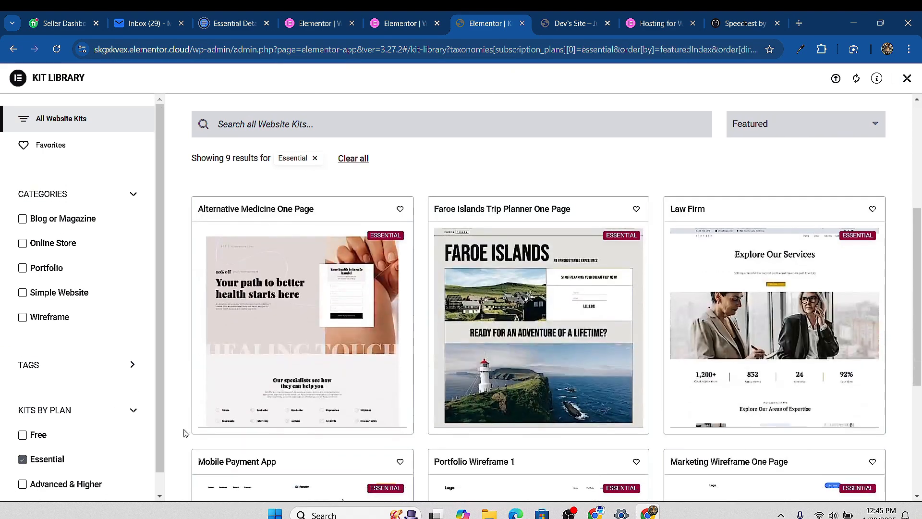
scroll(447, 293, "up", 5)
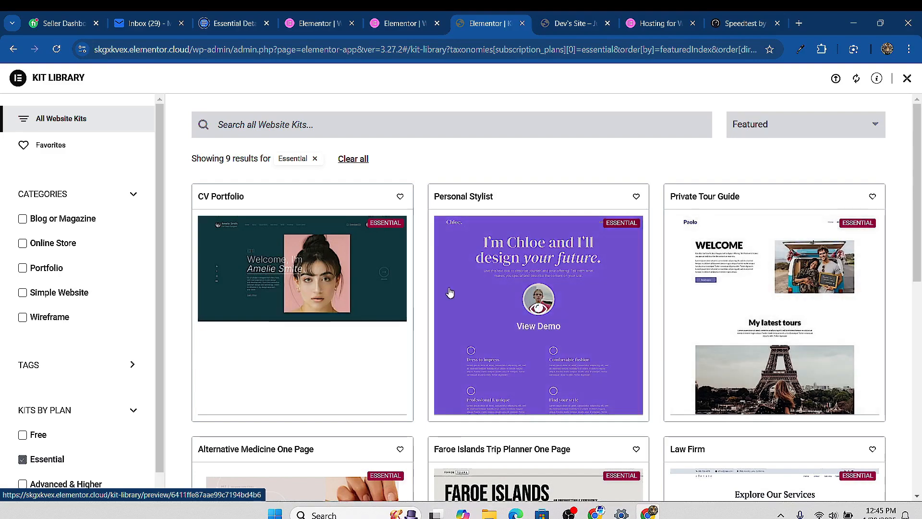
scroll(212, 442, "down", 4)
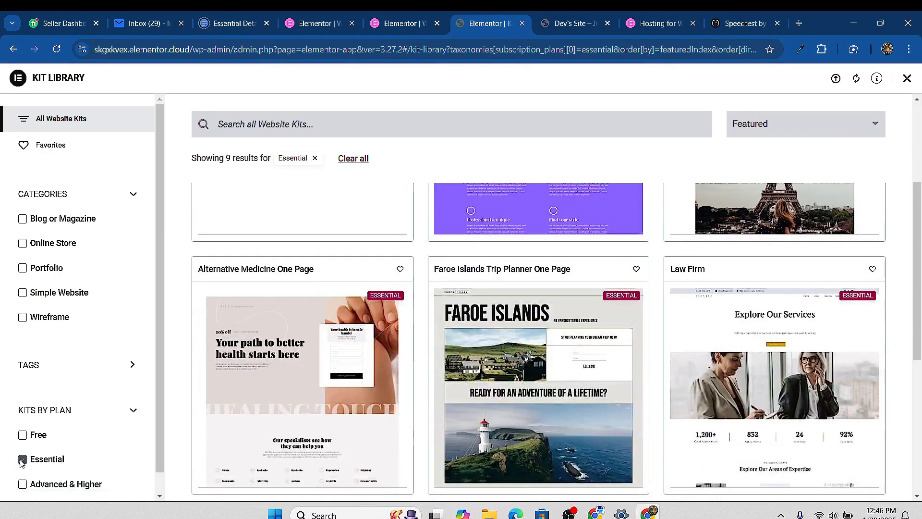
Change the plan filter from Essential to Advanced & Higher and browse the matching kits
left_click(23, 459)
left_click(23, 484)
scroll(569, 365, "down", 8)
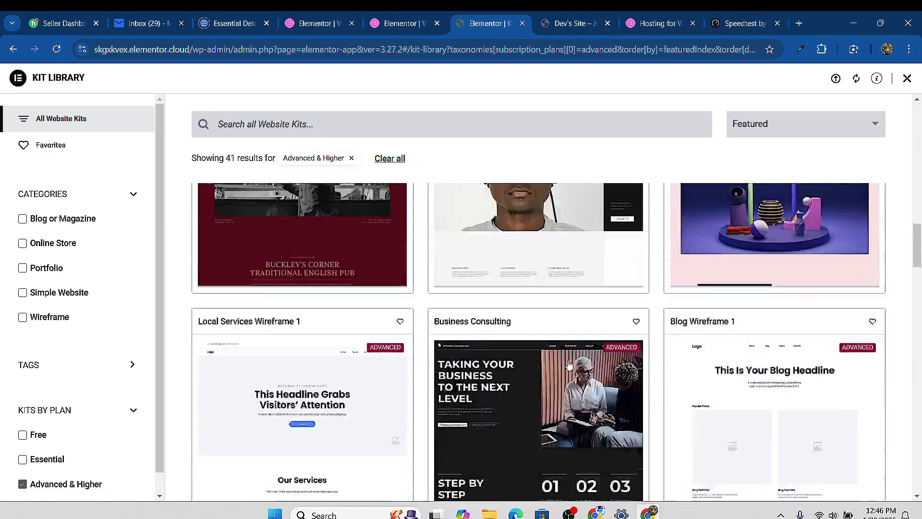
scroll(569, 365, "up", 10)
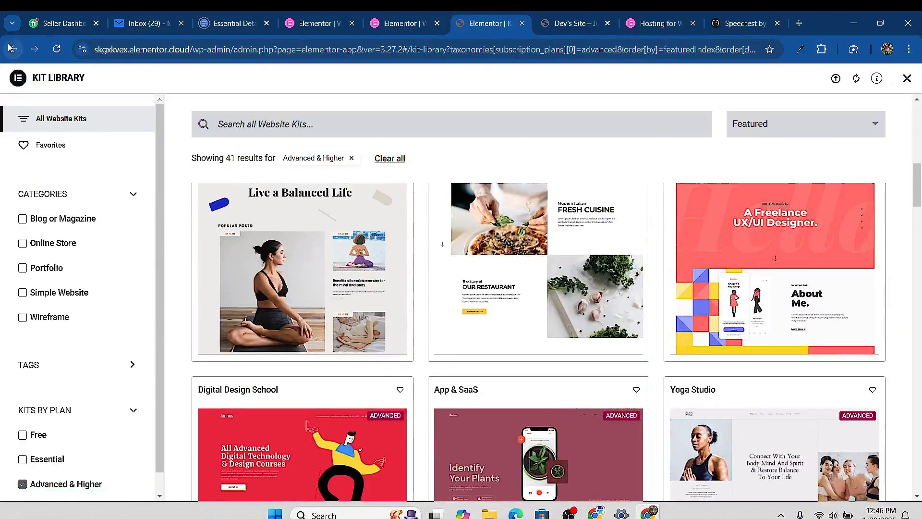
Load the WordPress dashboard by shortening the address to /wp-admin and view the site parts offered in the Theme Builder
left_click(10, 48)
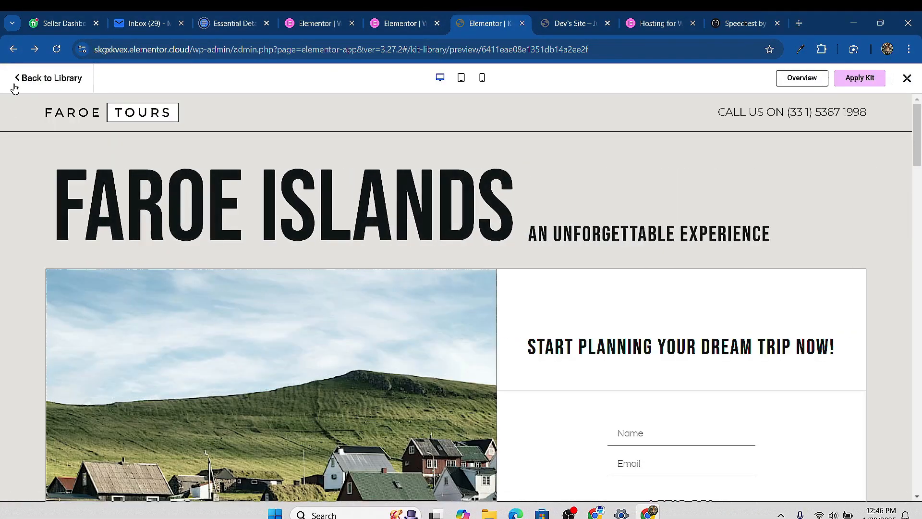
left_click(15, 86)
left_click(12, 50)
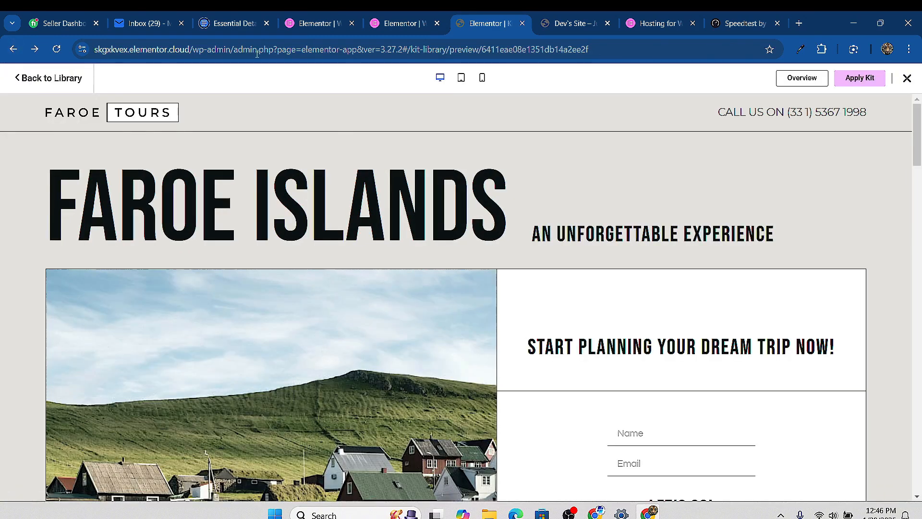
left_click_drag(231, 52, 619, 53)
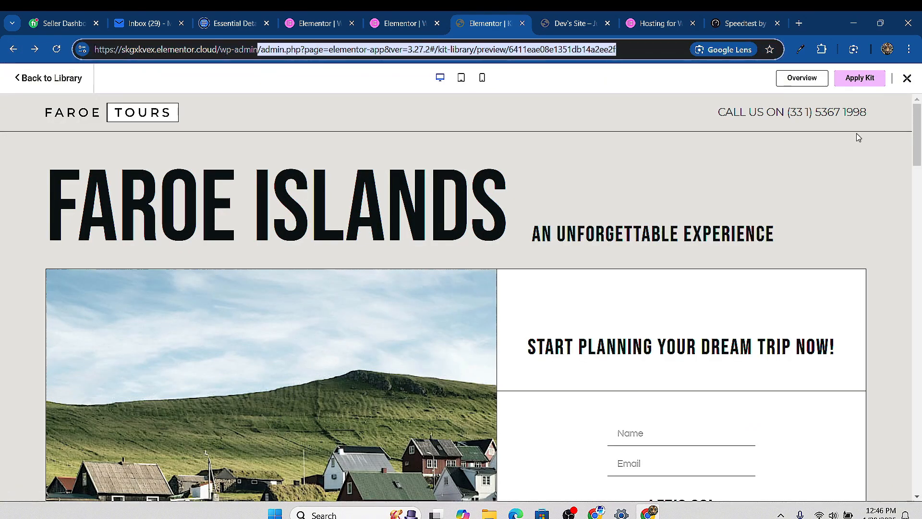
key("BackSpace")
key("Return")
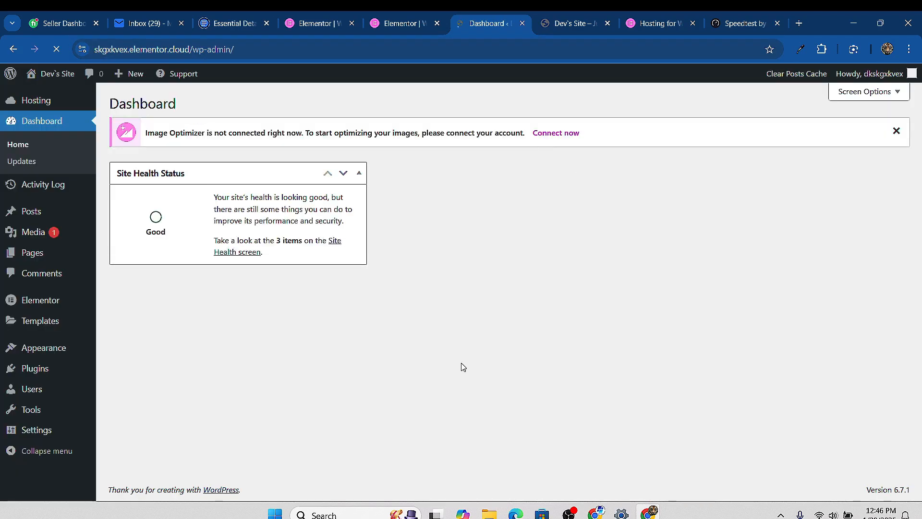
mouse_move(55, 325)
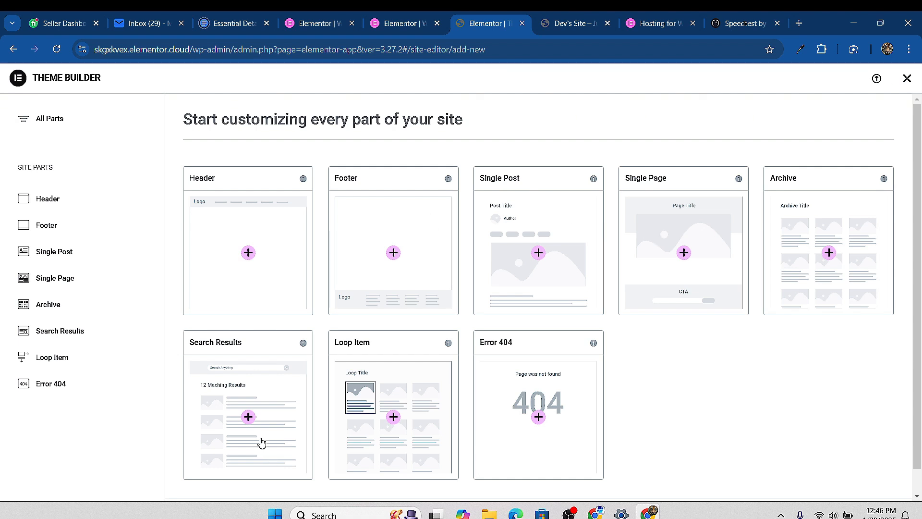
scroll(663, 229, "down", 1)
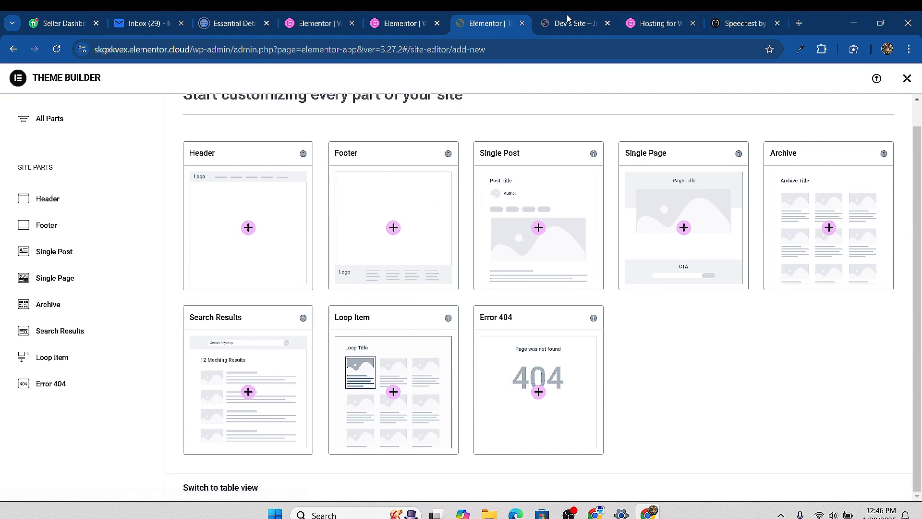
Switch to the live site's home page and copy its web address
left_click(565, 28)
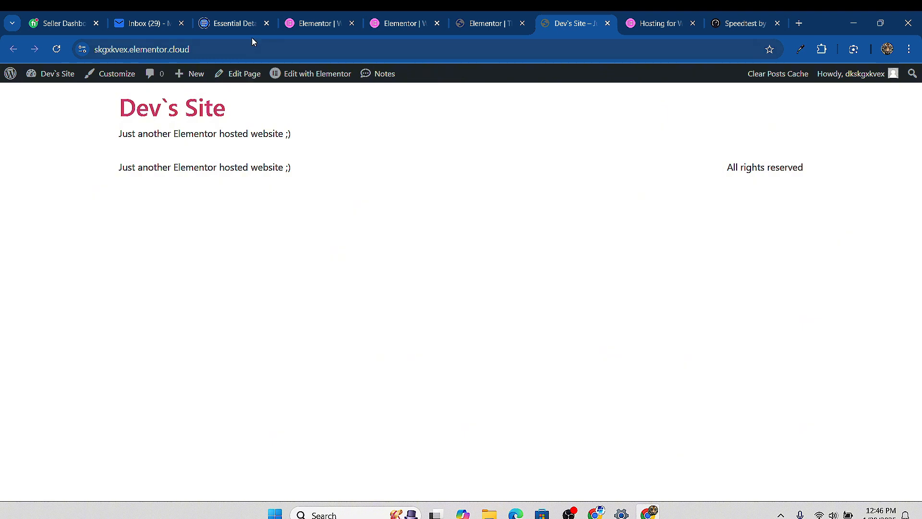
left_click(201, 48)
right_click(174, 50)
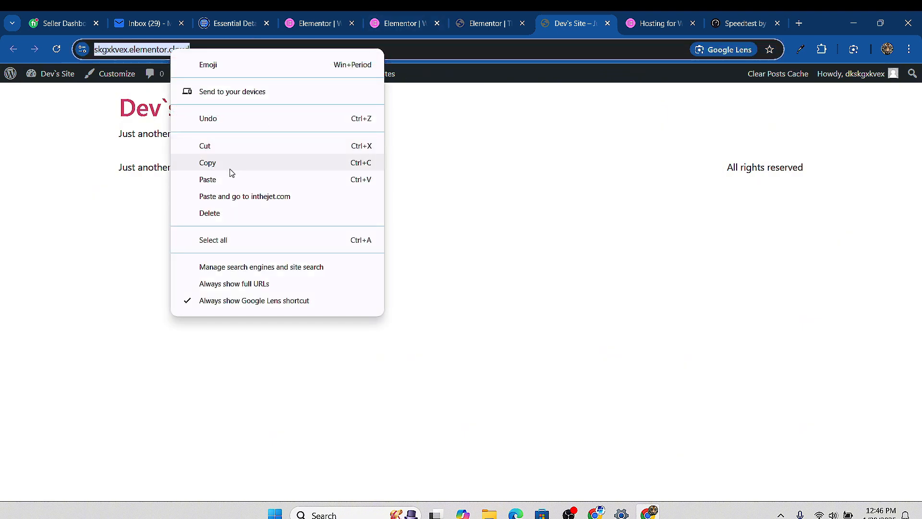
left_click(257, 159)
Search the web for pingdom in a new tab and find the Pingdom site among the results
left_click(797, 23)
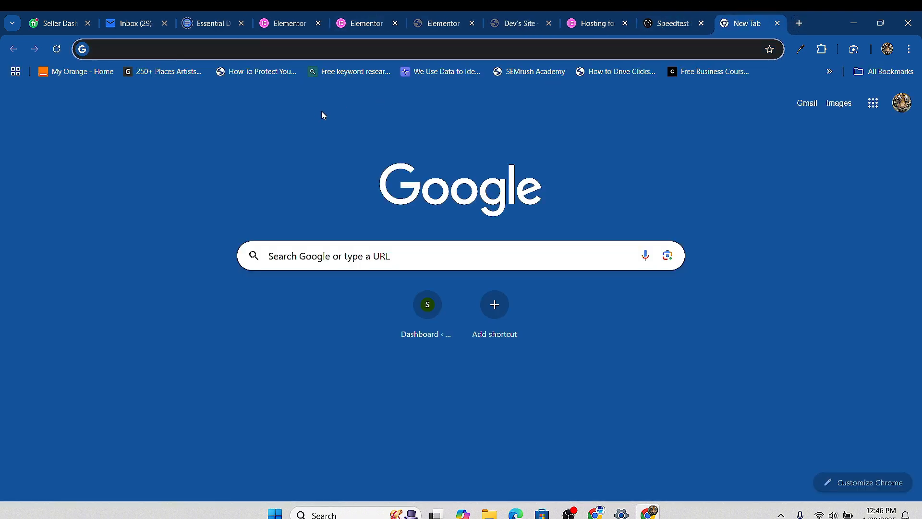
type("ping")
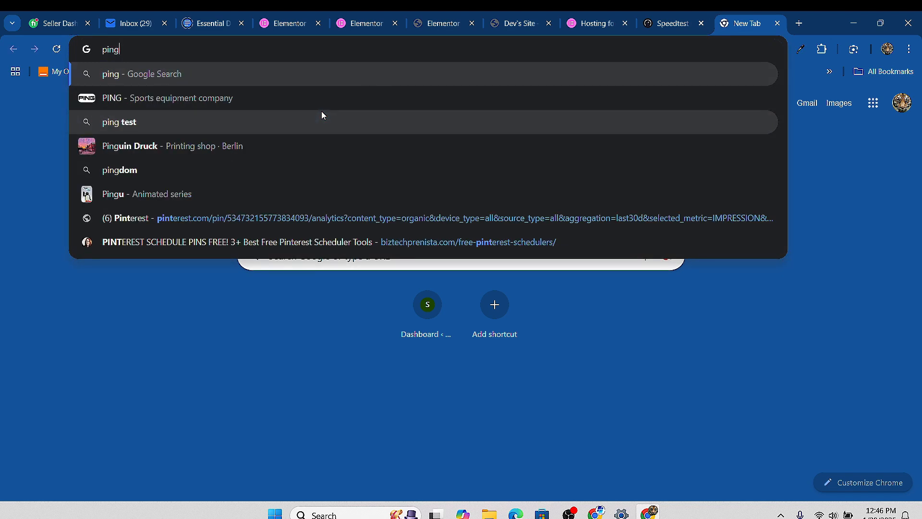
left_click(185, 166)
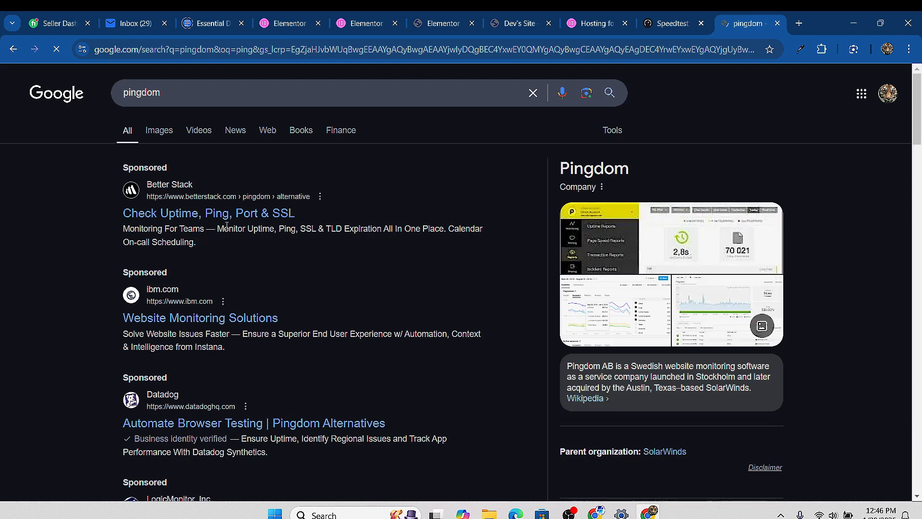
scroll(227, 226, "down", 3)
scroll(206, 259, "down", 4)
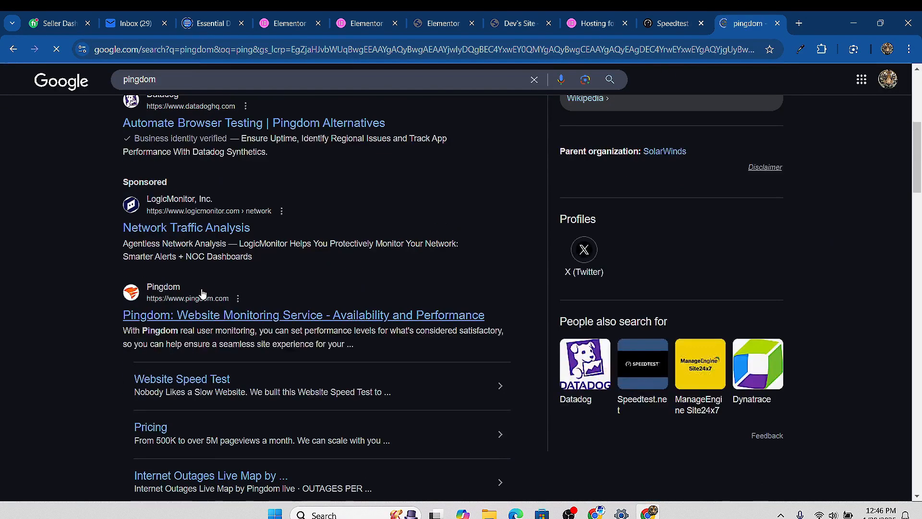
right_click(208, 195)
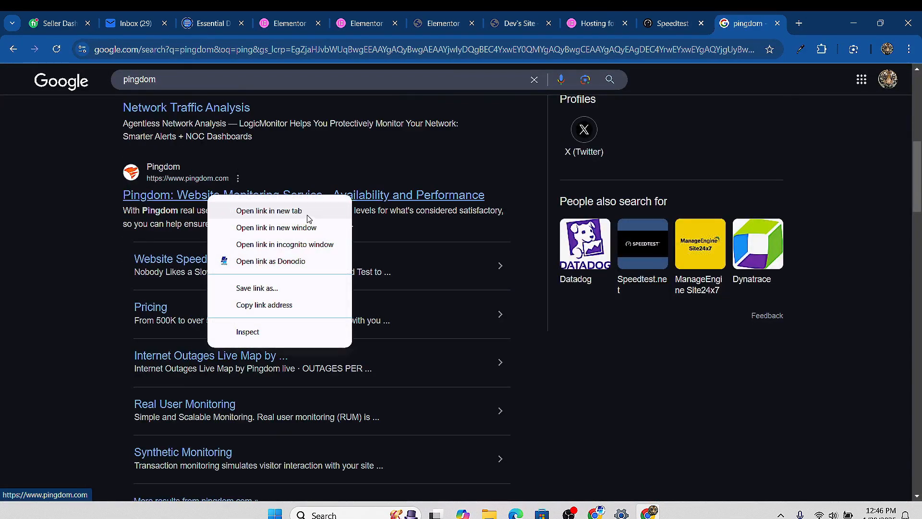
left_click(269, 211)
left_click(747, 28)
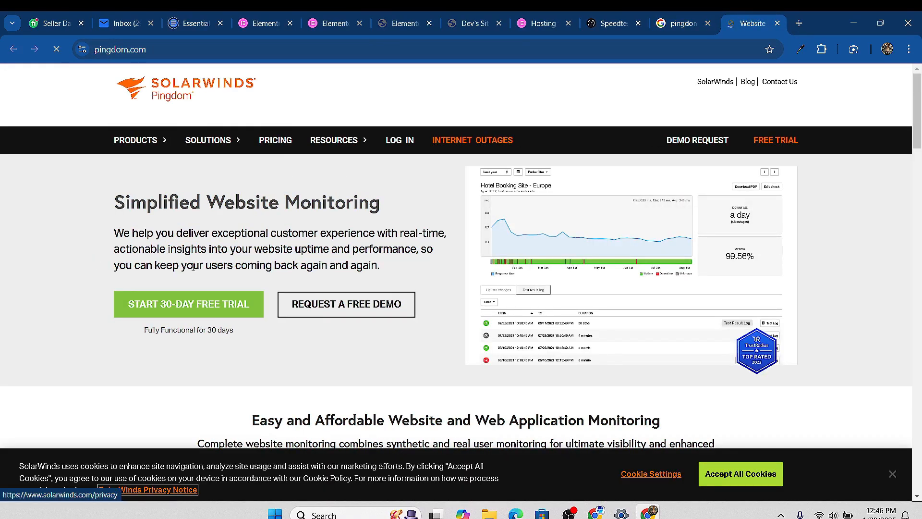
scroll(350, 294, "down", 4)
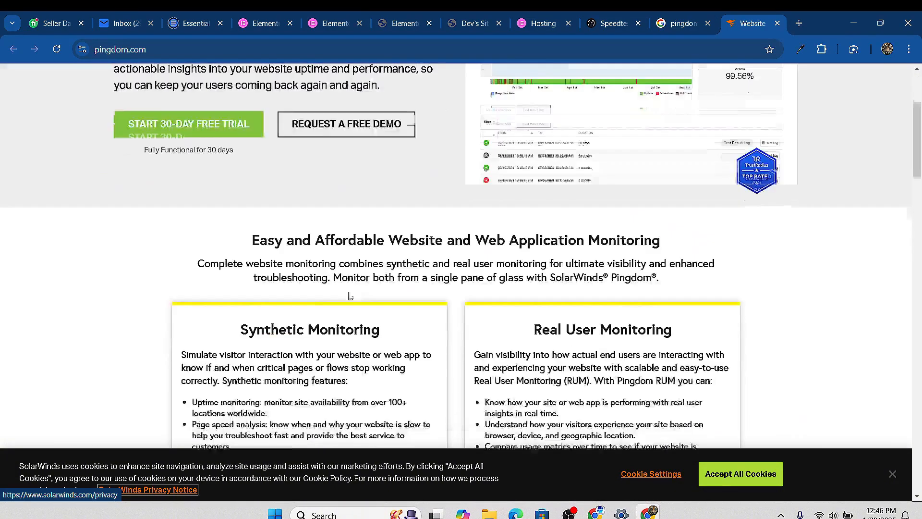
scroll(382, 243, "up", 4)
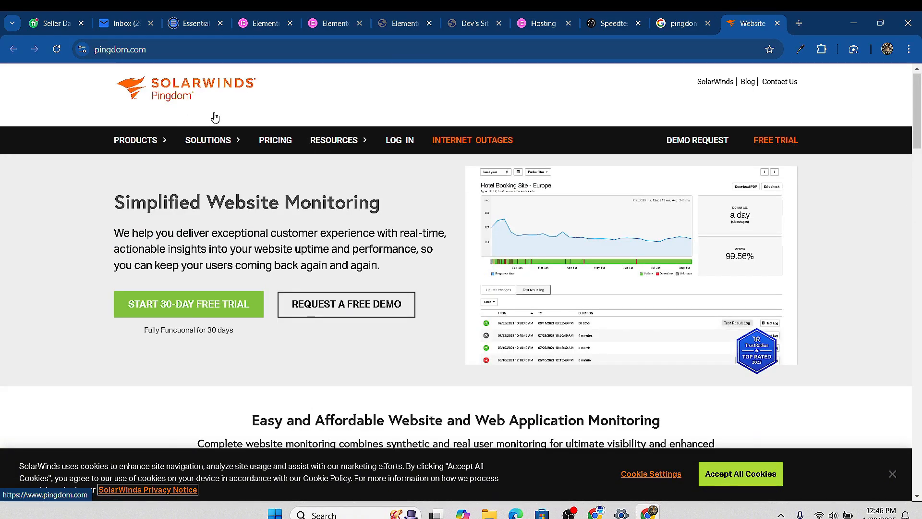
scroll(459, 210, "down", 6)
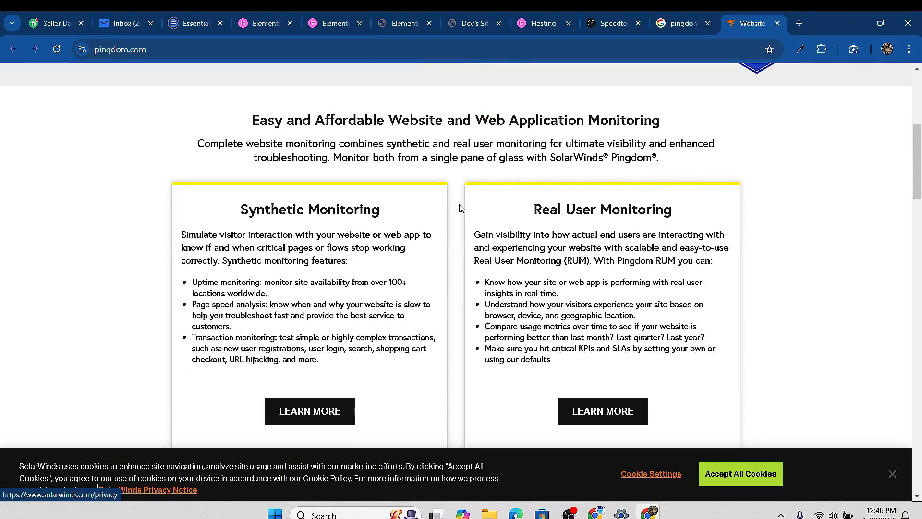
scroll(460, 208, "up", 6)
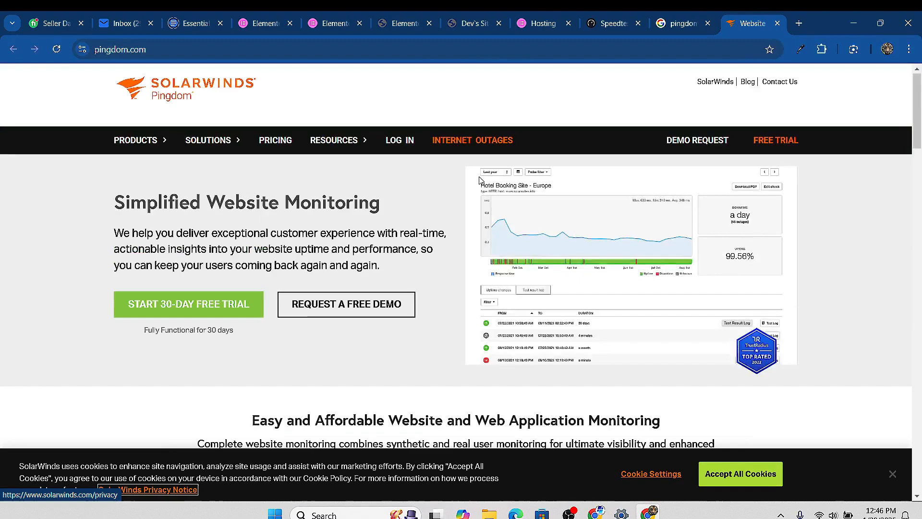
left_click(777, 23)
Refine the web search to pingdom speed test and open the Website Speed Test page of Pingdom Tools
left_click(182, 82)
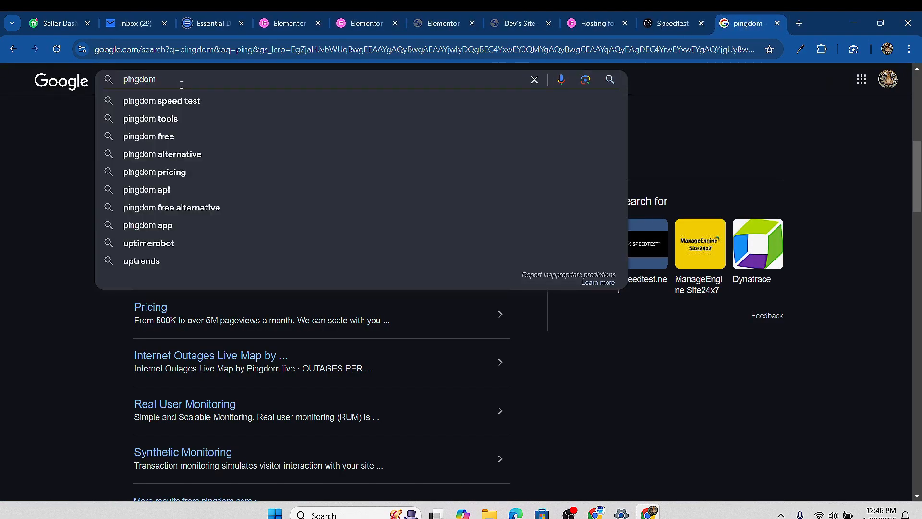
left_click(200, 100)
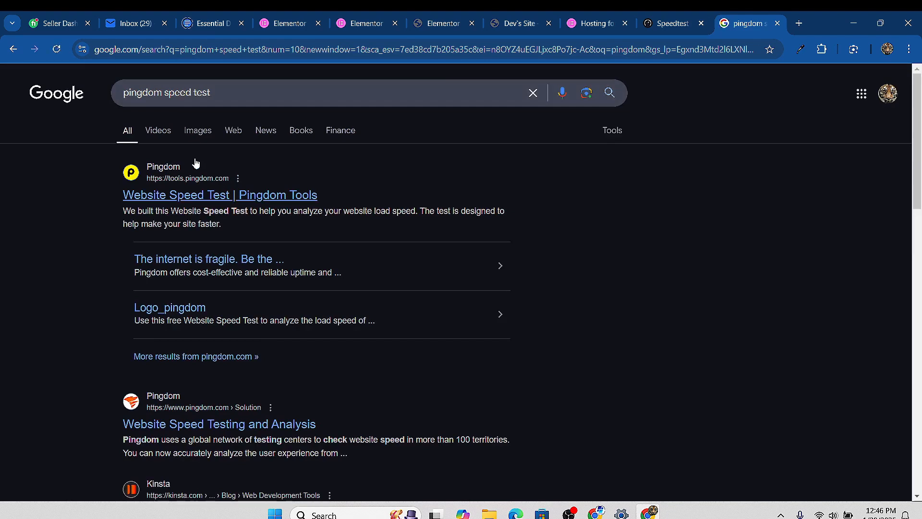
left_click(208, 194)
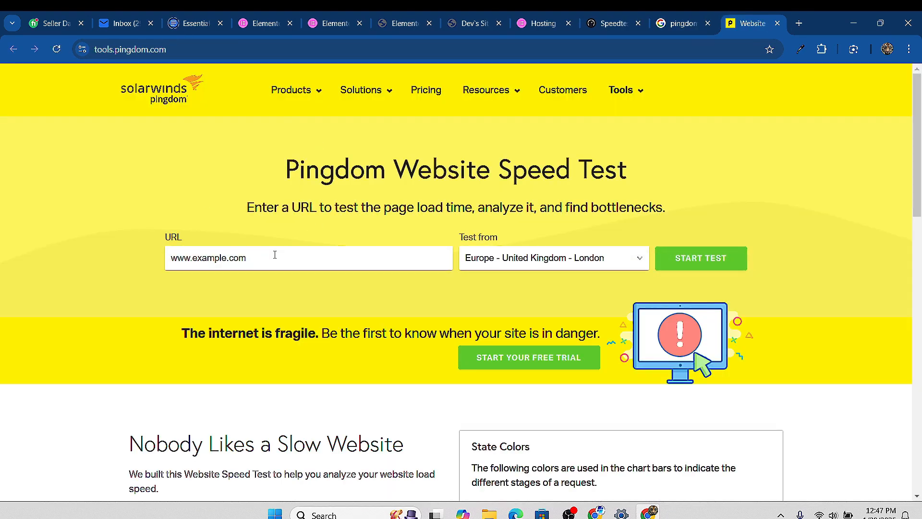
right_click(275, 254)
left_click(319, 368)
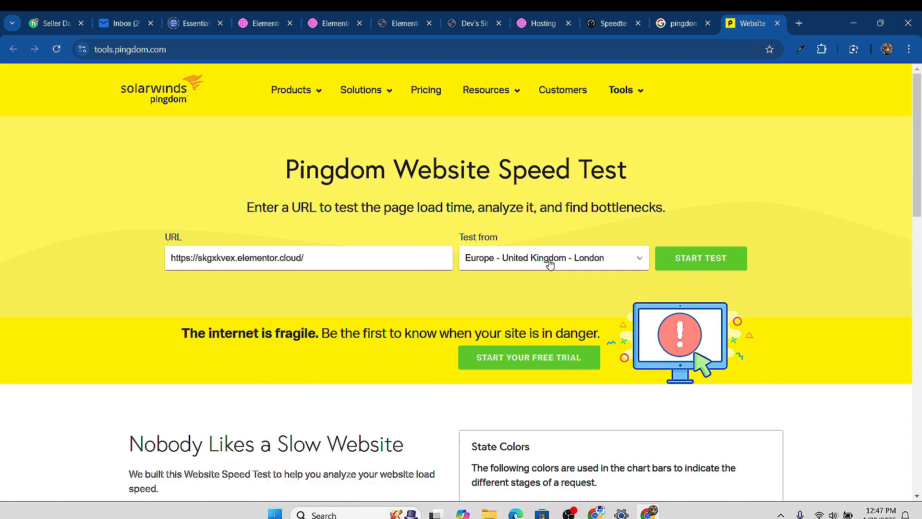
left_click(608, 263)
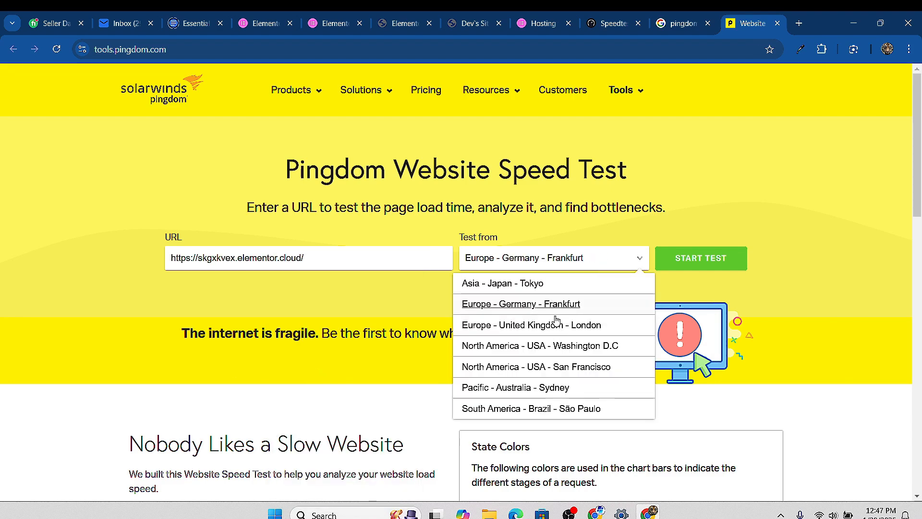
scroll(559, 318, "down", 1)
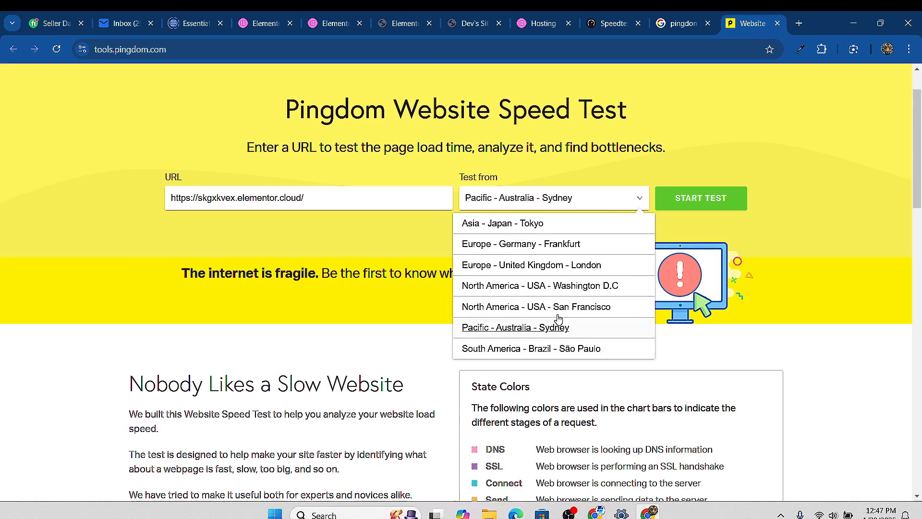
left_click(567, 287)
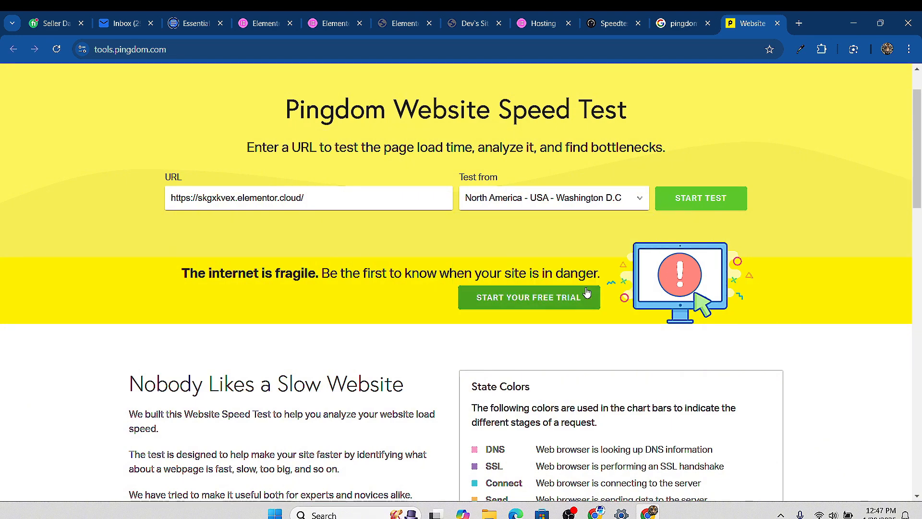
left_click(716, 199)
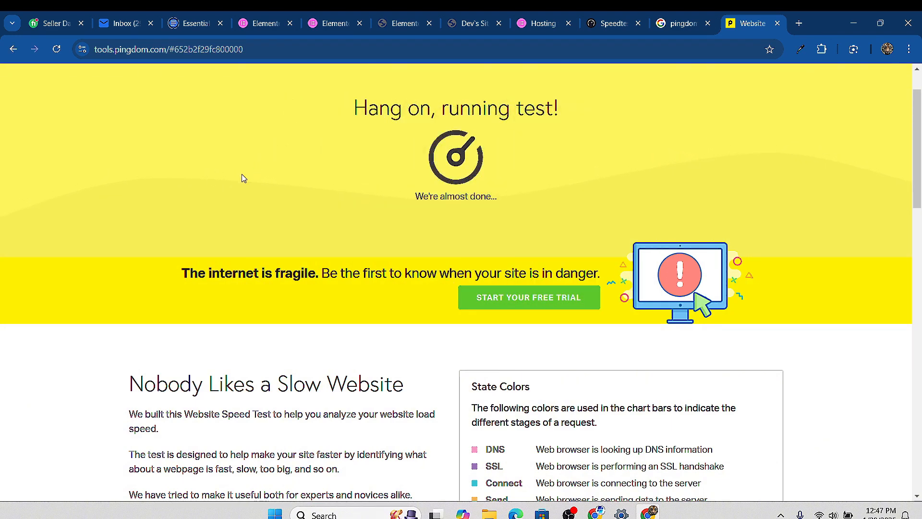
Check the internet connection's Speedtest result, and review the Pingdom results and page performance suggestions for the hosted site
left_click(609, 29)
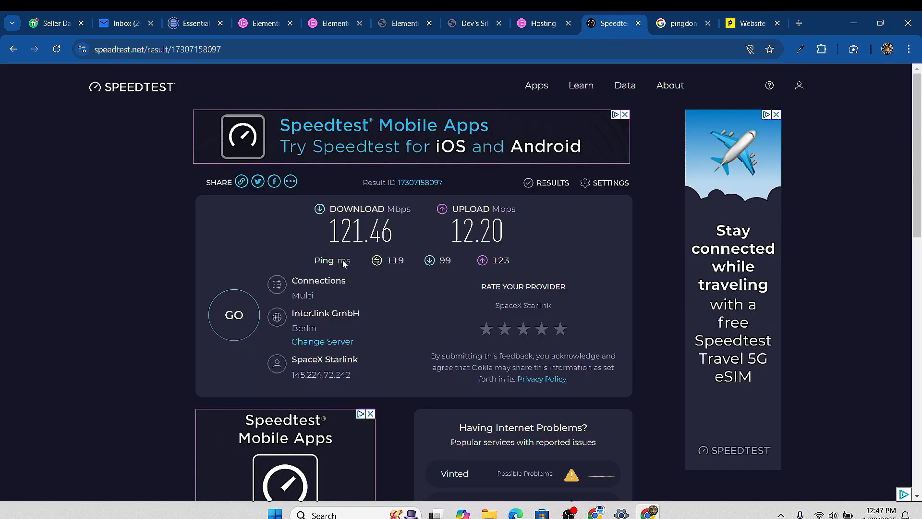
left_click(737, 16)
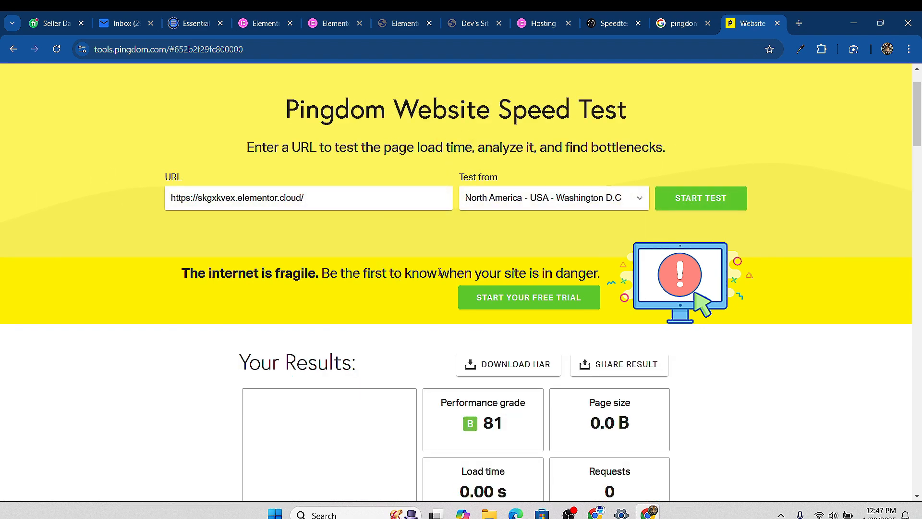
scroll(527, 374, "down", 3)
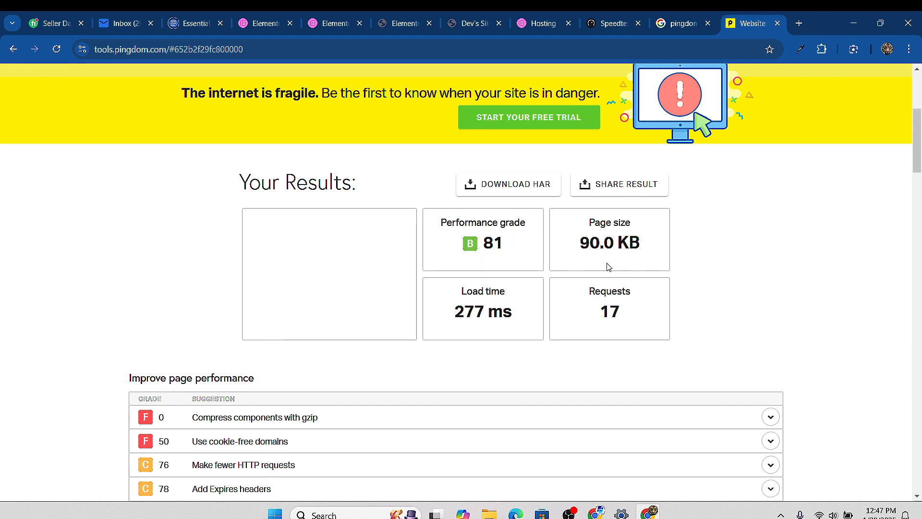
scroll(490, 294, "down", 2)
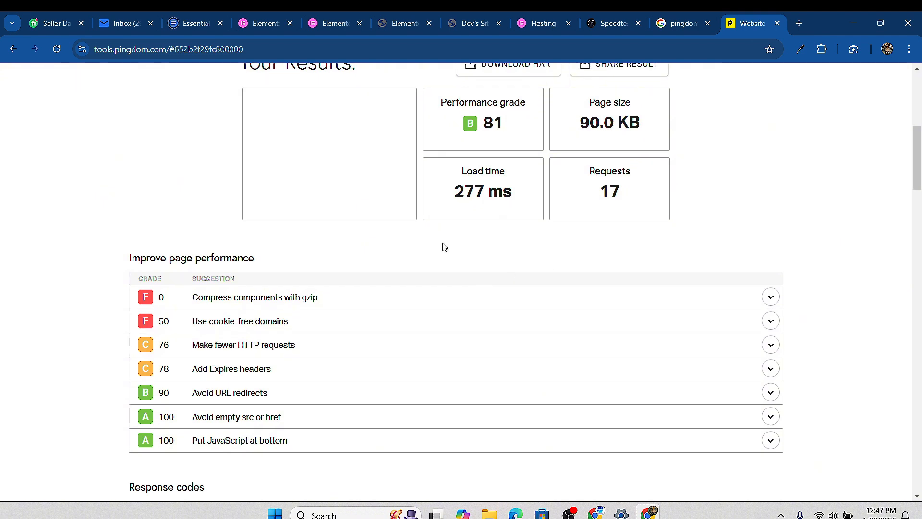
scroll(494, 191, "down", 1)
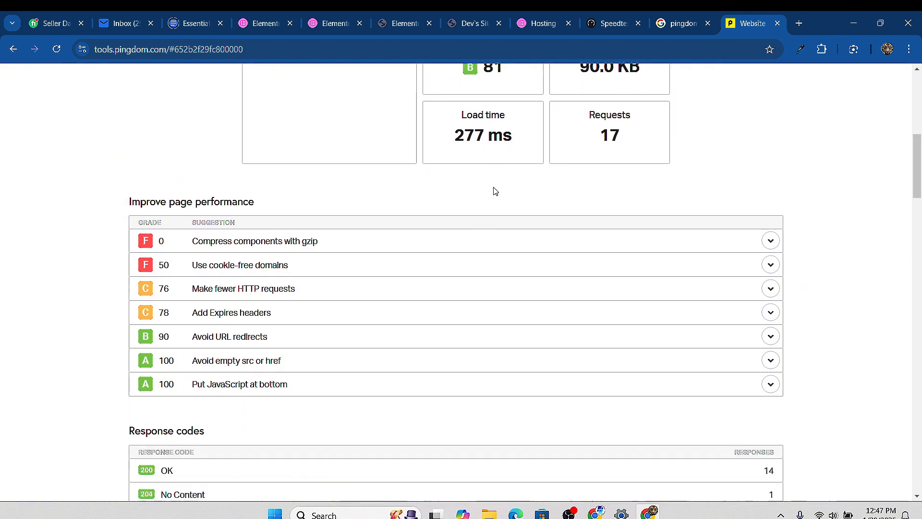
scroll(663, 72, "up", 4)
Glance at the live site's home page and load the WordPress dashboard by shortening the Theme Builder address to /wp-admin
left_click(465, 24)
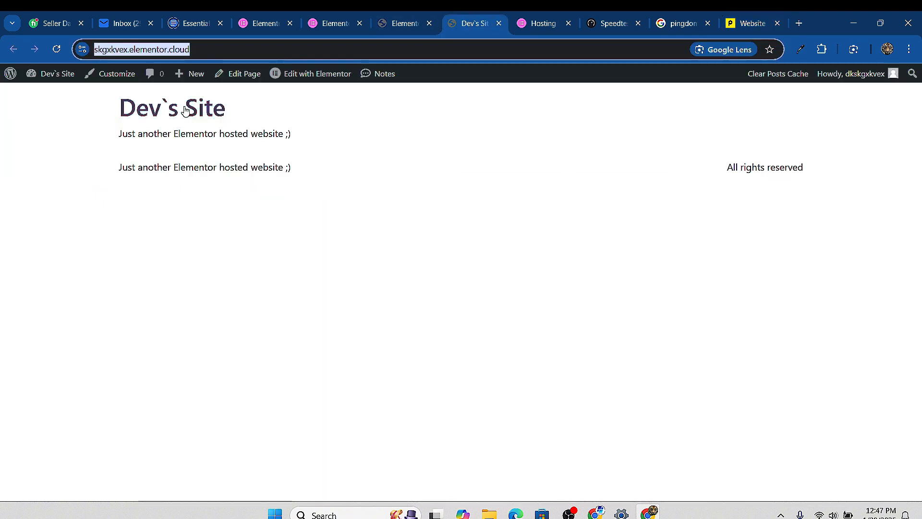
left_click(404, 23)
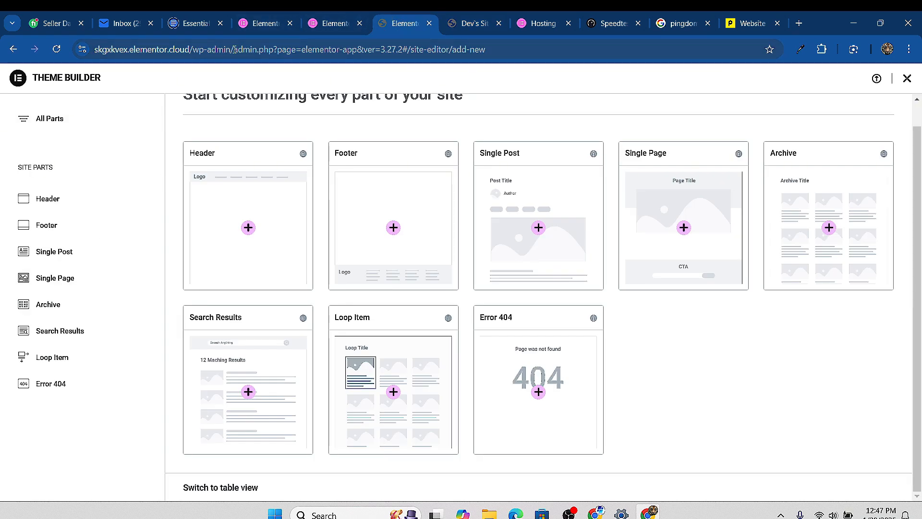
left_click_drag(235, 49, 721, 35)
key("Return")
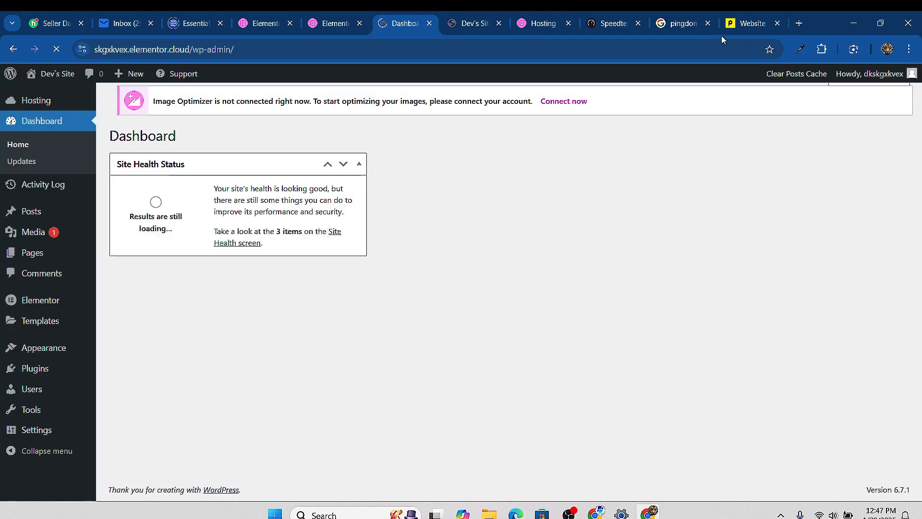
View the site's active theme and the list of installed plugins in the WordPress admin
left_click(39, 353)
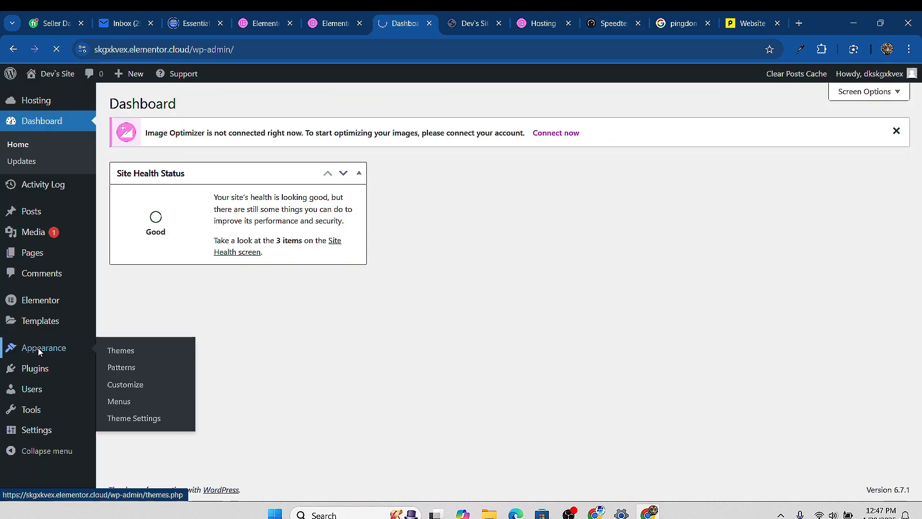
scroll(440, 303, "down", 1)
scroll(440, 302, "up", 1)
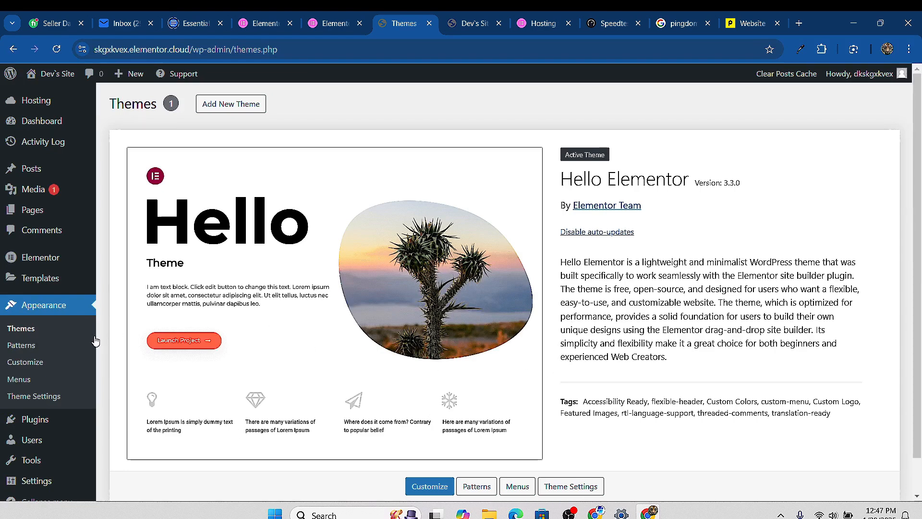
left_click(39, 427)
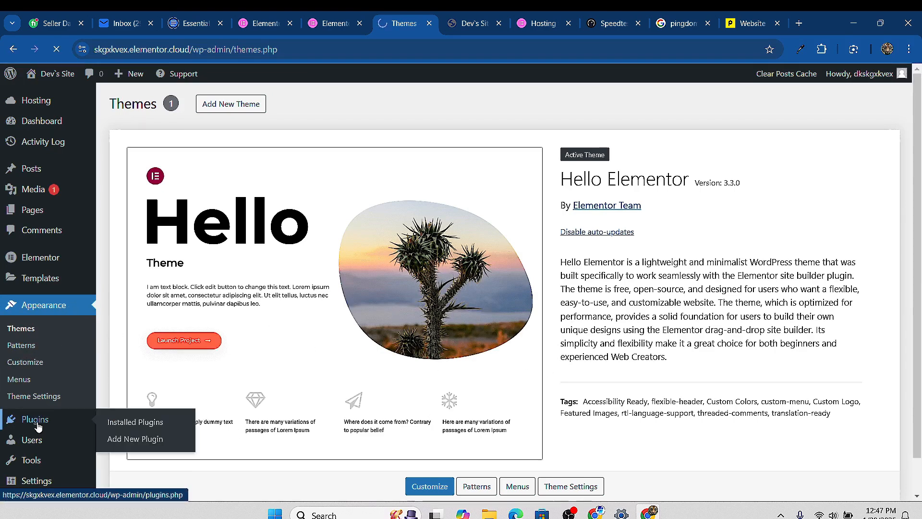
scroll(200, 293, "down", 2)
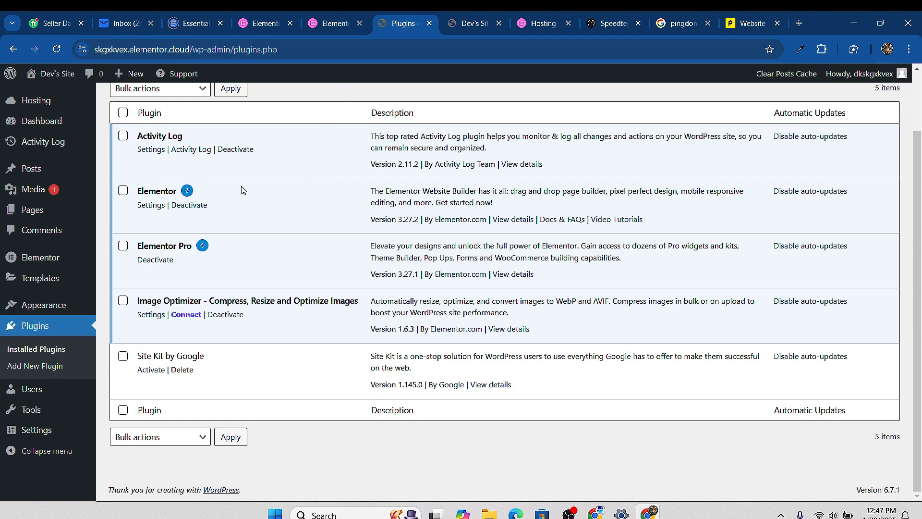
Load corfuvacanze.com in a new browser tab as a comparison site for the Pingdom speed test
left_click(746, 23)
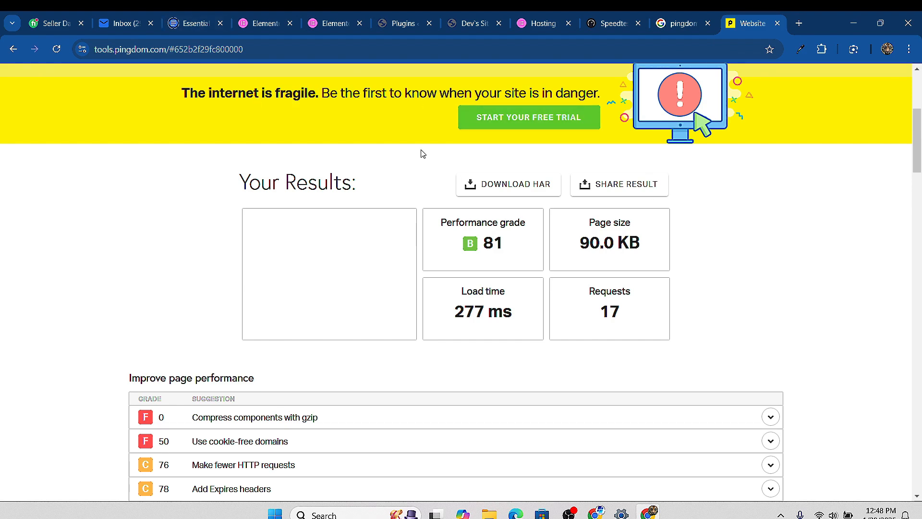
scroll(226, 138, "up", 4)
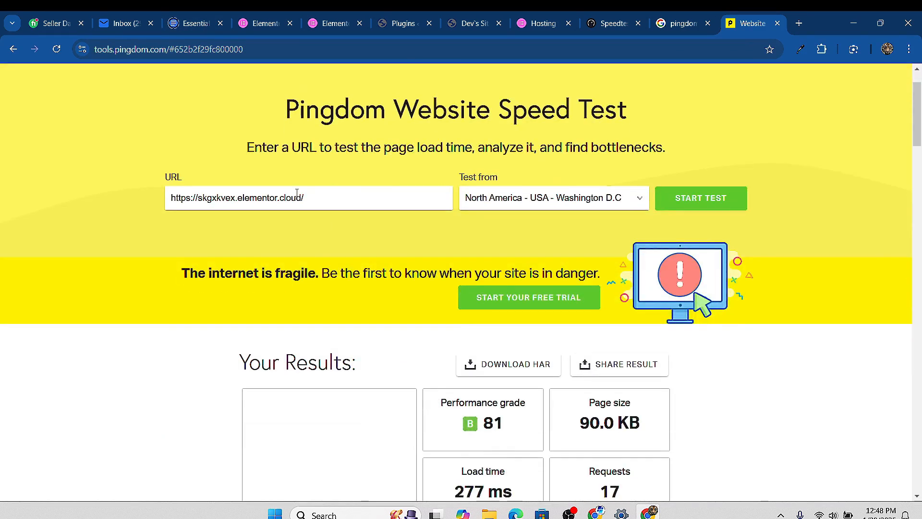
left_click_drag(304, 198, 171, 198)
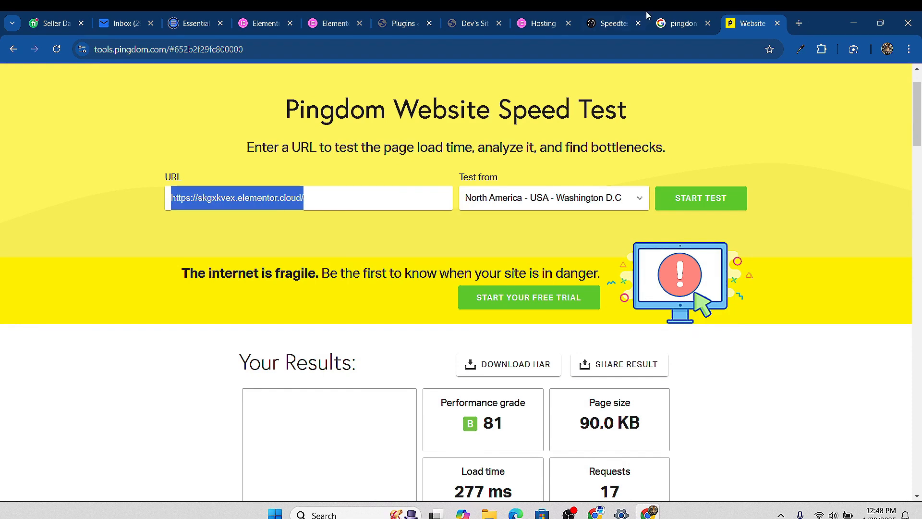
left_click(798, 25)
type("cor")
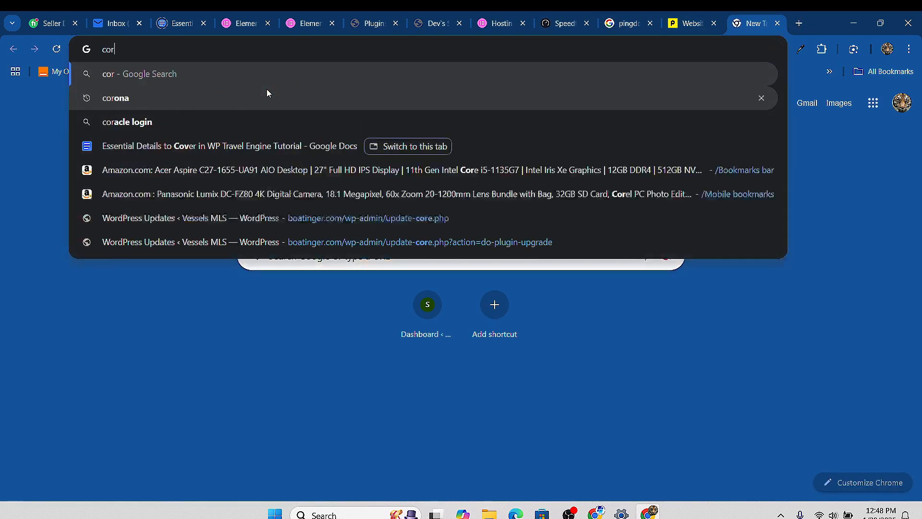
type("fuvac")
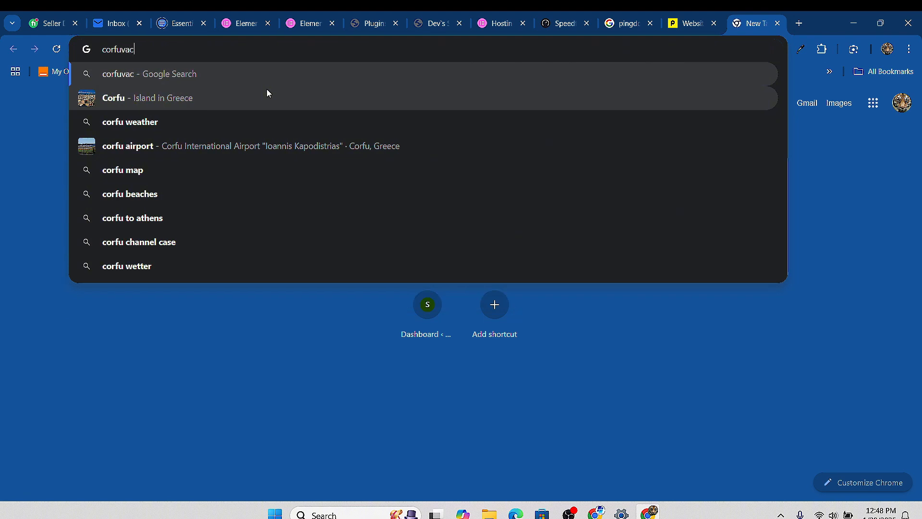
type("anze.co")
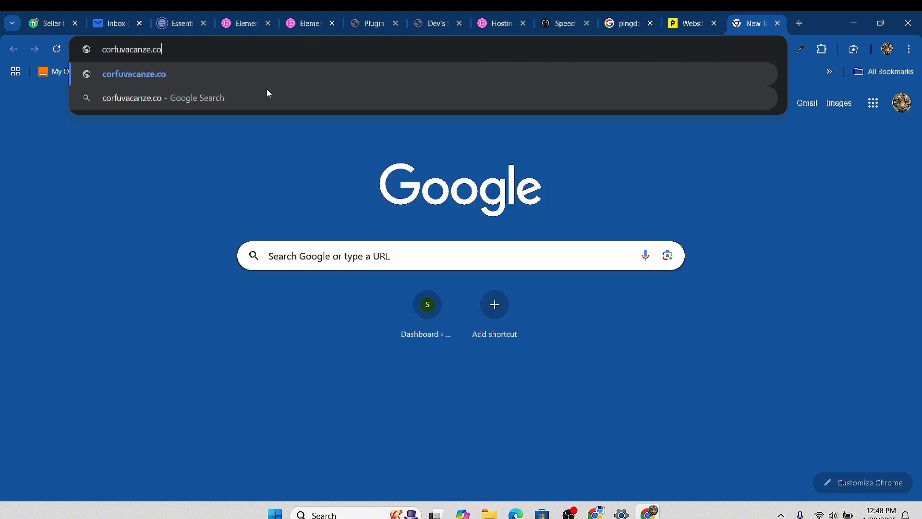
type("m")
key("Return")
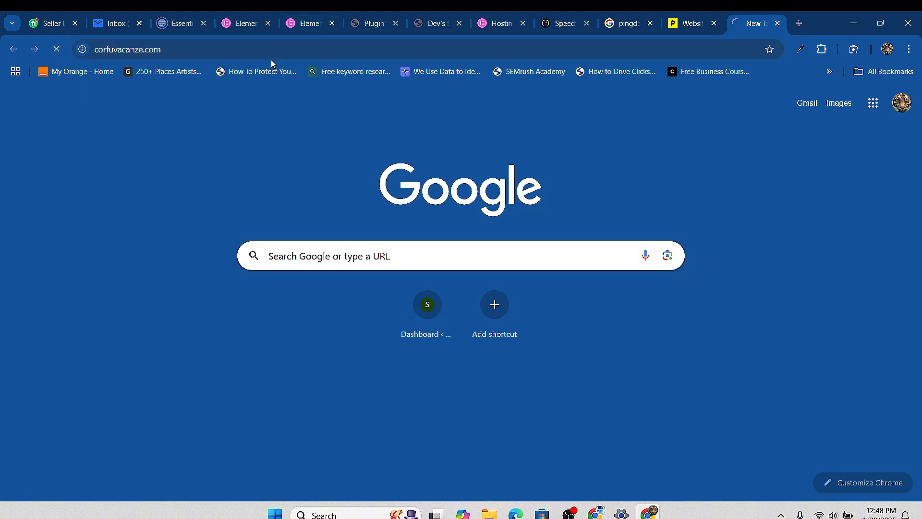
Copy the corfuvacanze.com address and skim the site's home page down to the footer
left_click(158, 50)
key("ctrl+c")
right_click(159, 51)
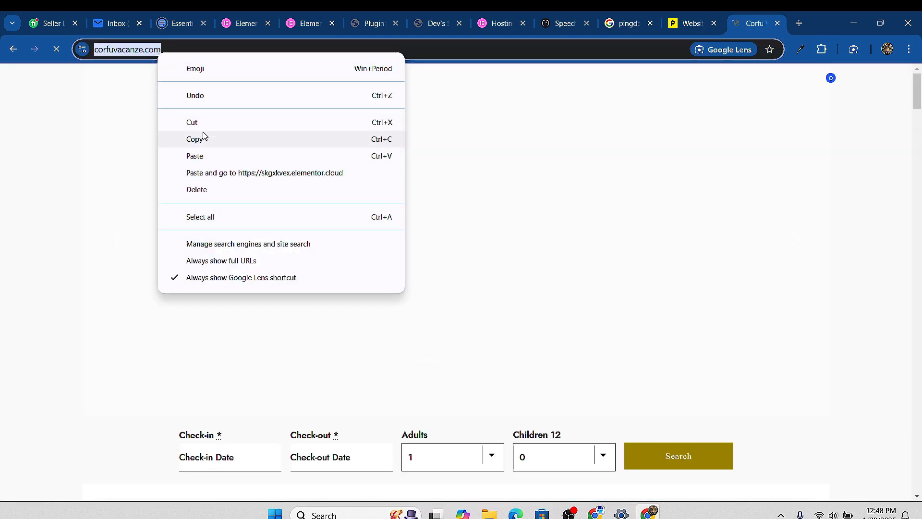
left_click(197, 139)
scroll(464, 313, "down", 10)
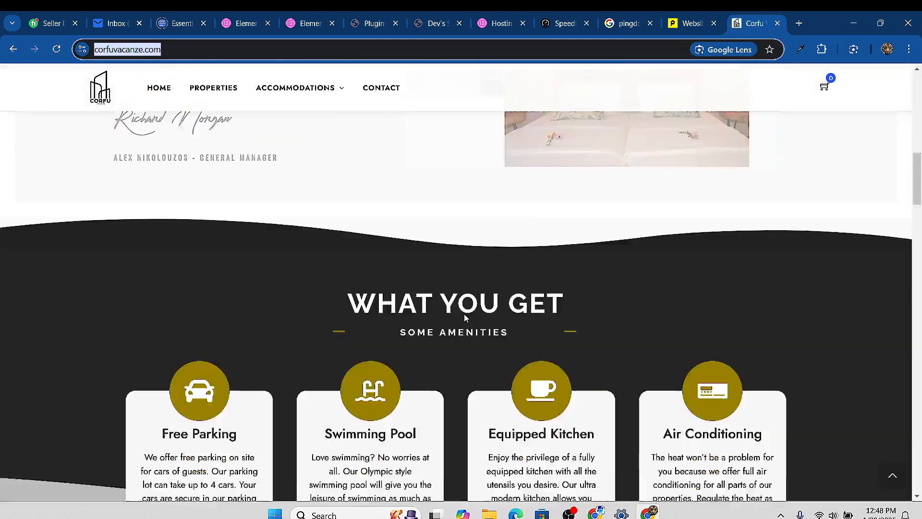
scroll(464, 313, "down", 15)
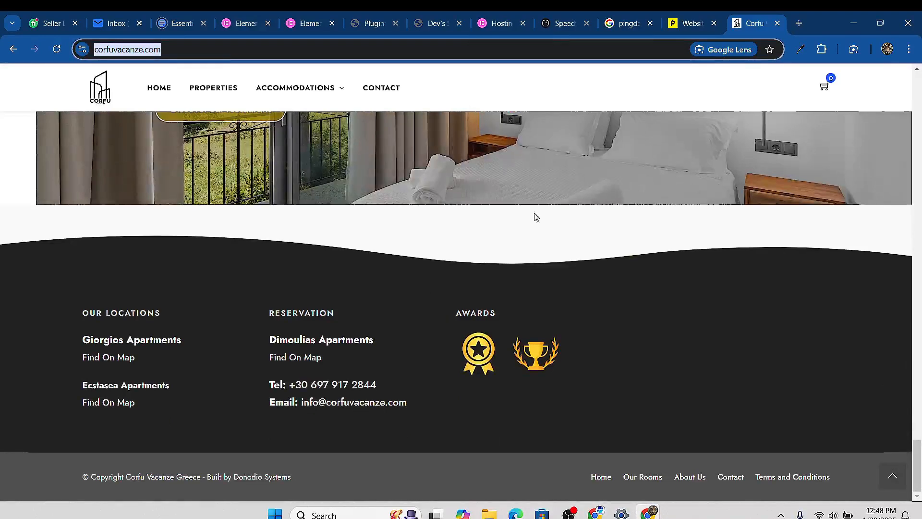
left_click(691, 23)
right_click(255, 205)
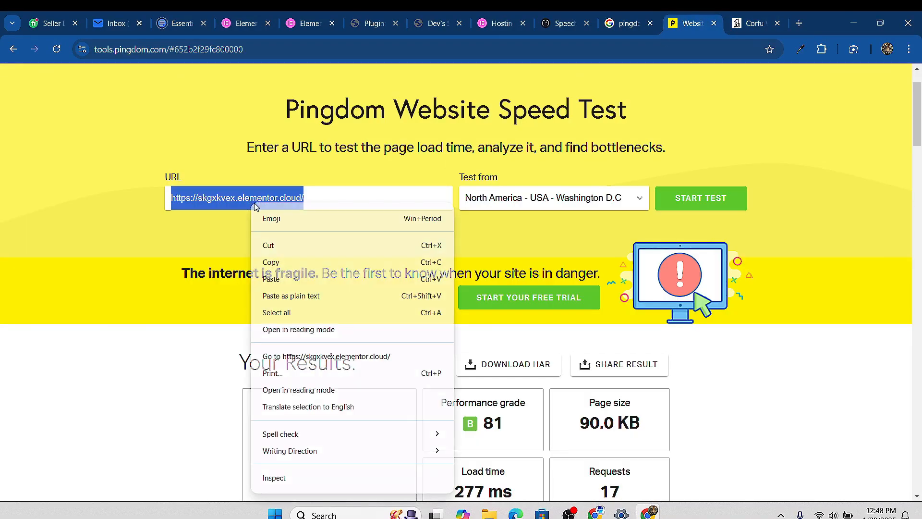
left_click(300, 281)
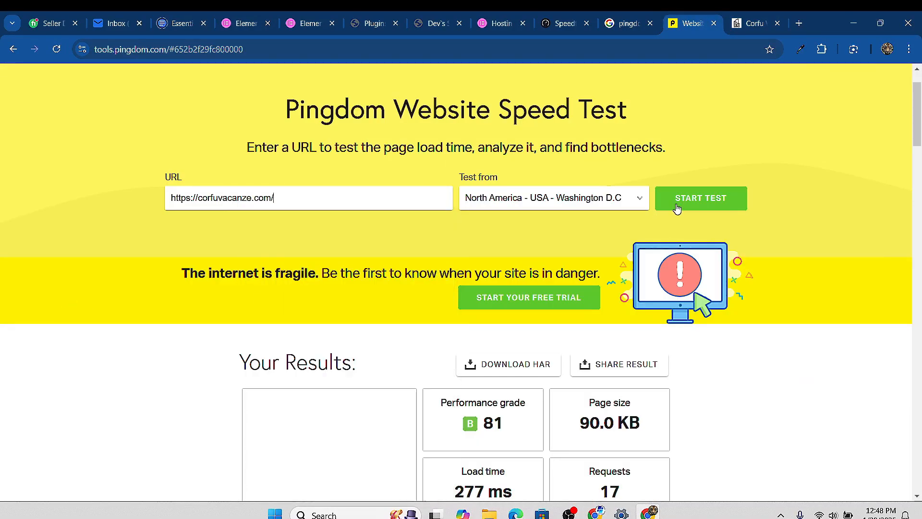
scroll(480, 317, "down", 2)
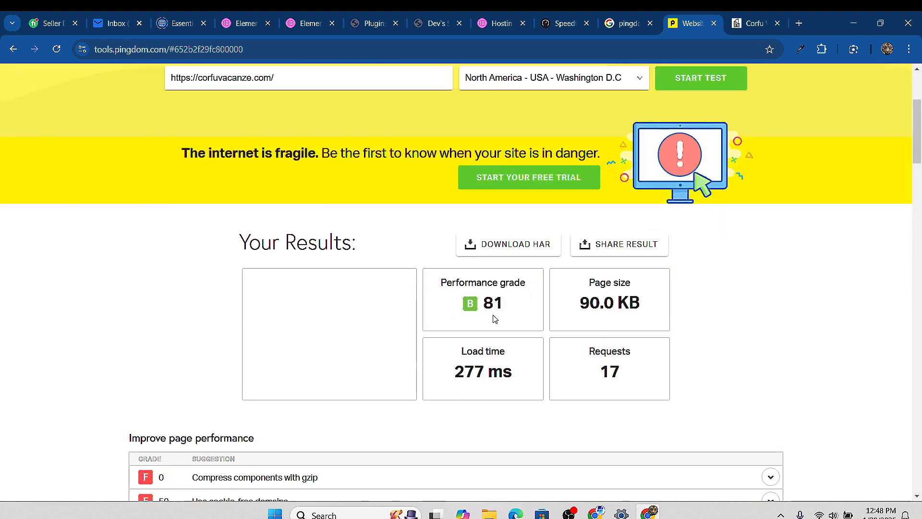
scroll(636, 285, "up", 3)
scroll(638, 295, "down", 4)
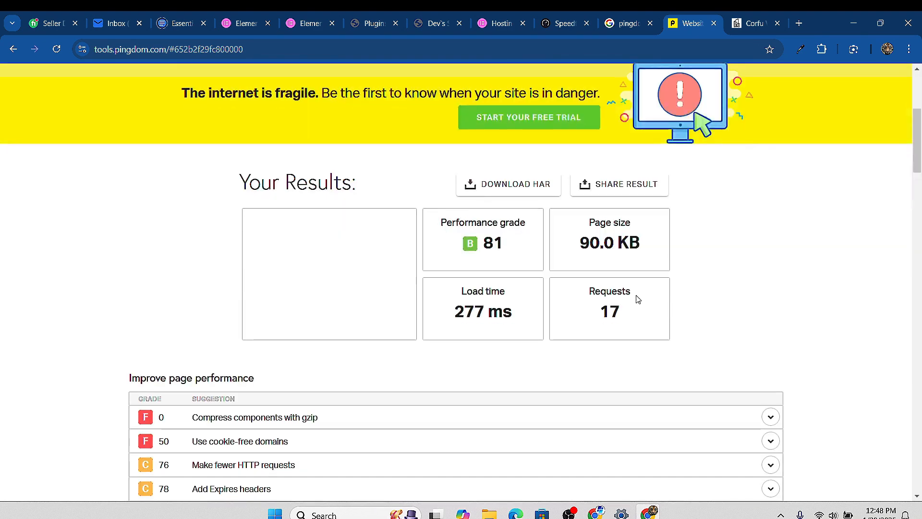
scroll(625, 216, "up", 4)
scroll(719, 175, "down", 3)
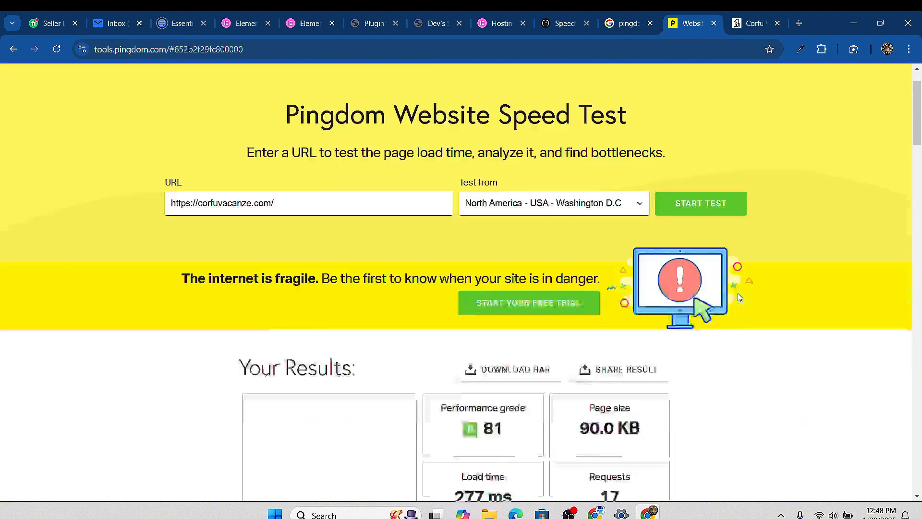
scroll(719, 175, "up", 3)
left_click(708, 260)
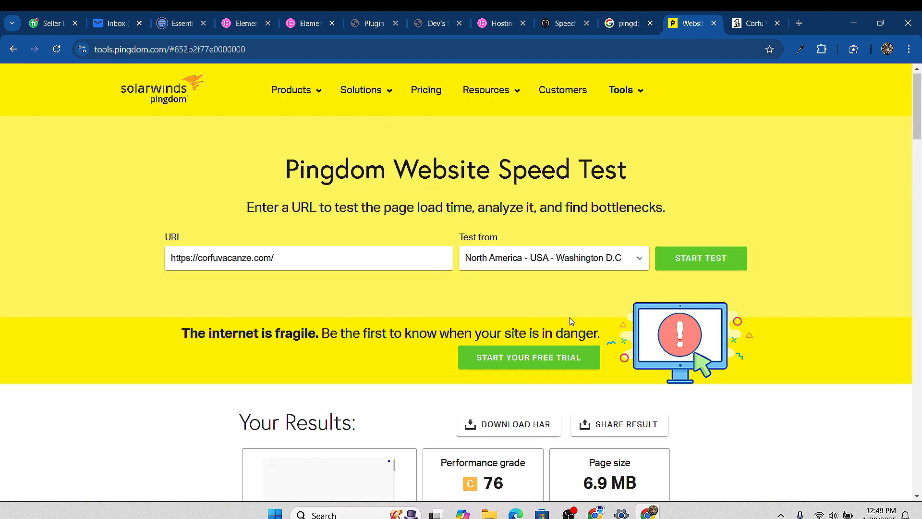
Review the performance grade, page size, load time and number of requests in the corfuvacanze.com results
scroll(515, 346, "down", 2)
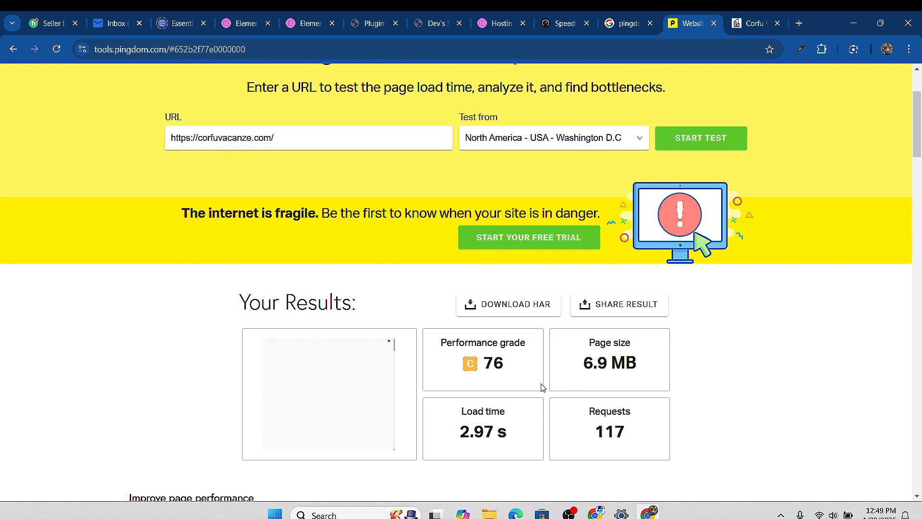
scroll(492, 357, "down", 1)
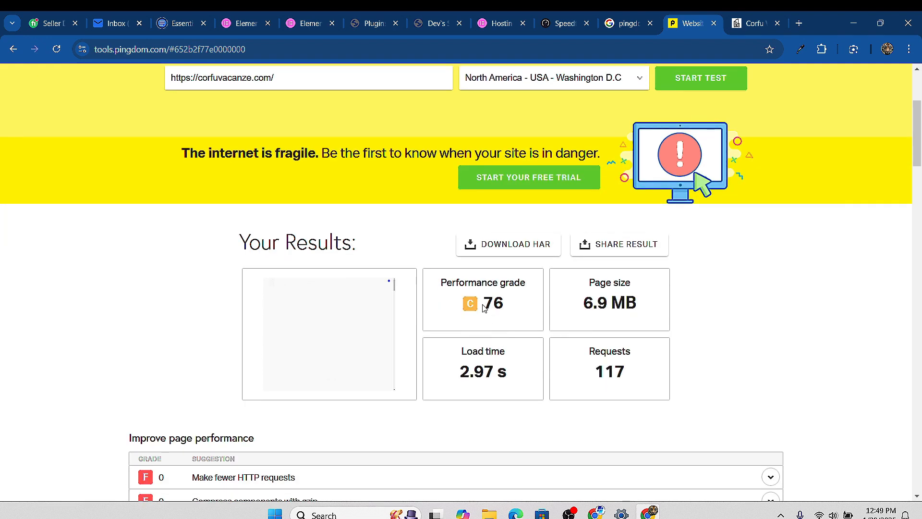
scroll(272, 383, "down", 3)
scroll(500, 323, "up", 5)
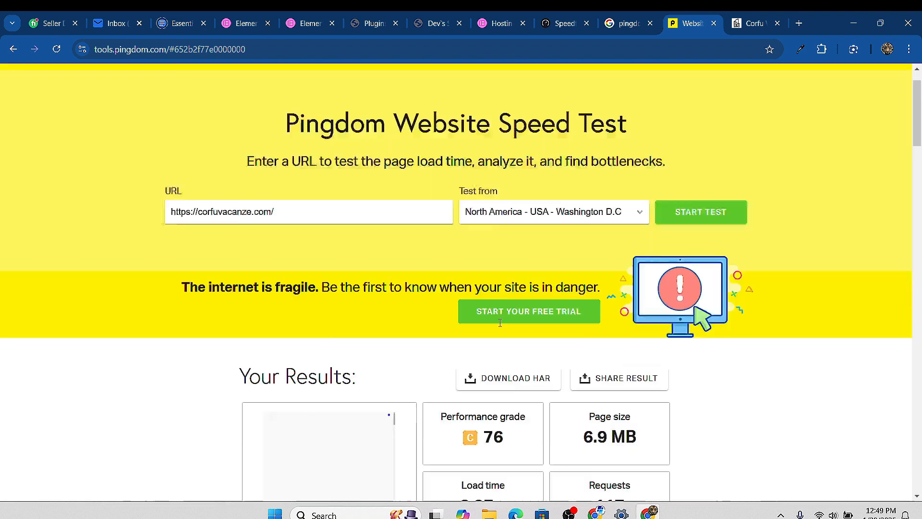
scroll(499, 323, "up", 1)
scroll(591, 327, "down", 3)
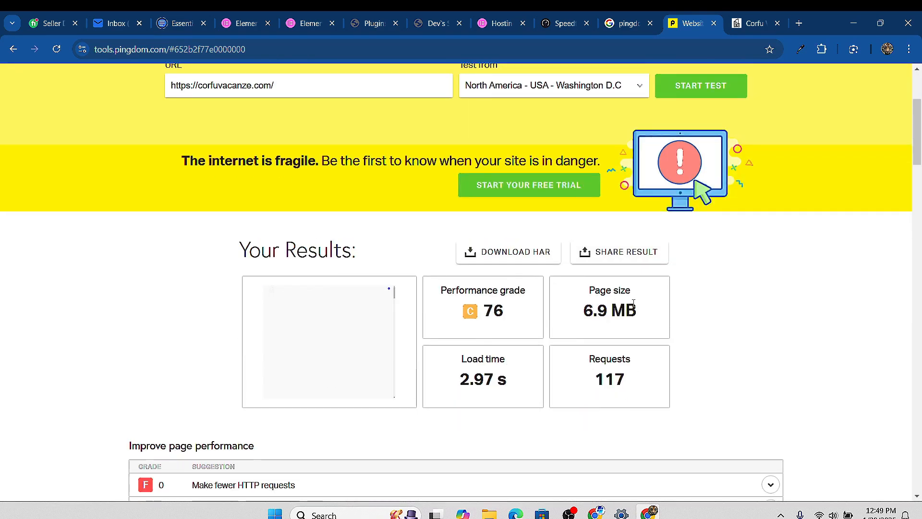
scroll(455, 371, "up", 3)
scroll(503, 356, "down", 1)
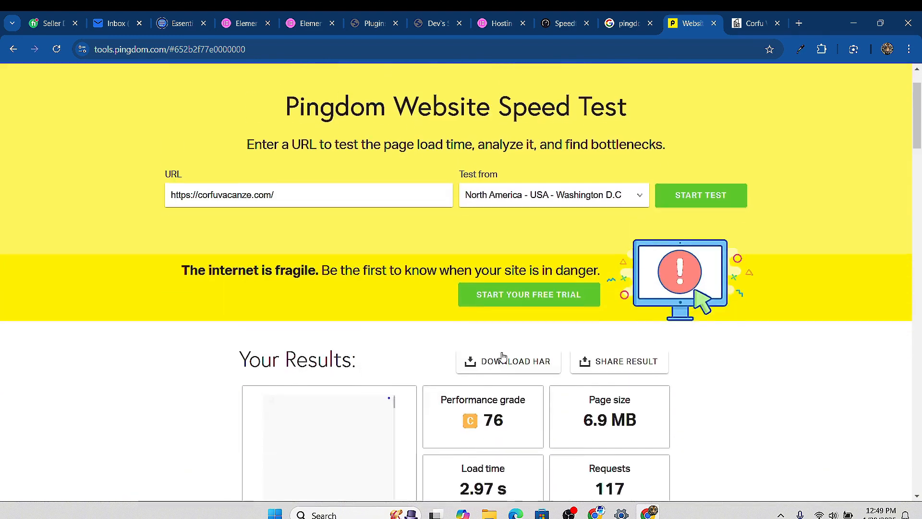
triple_click(244, 204)
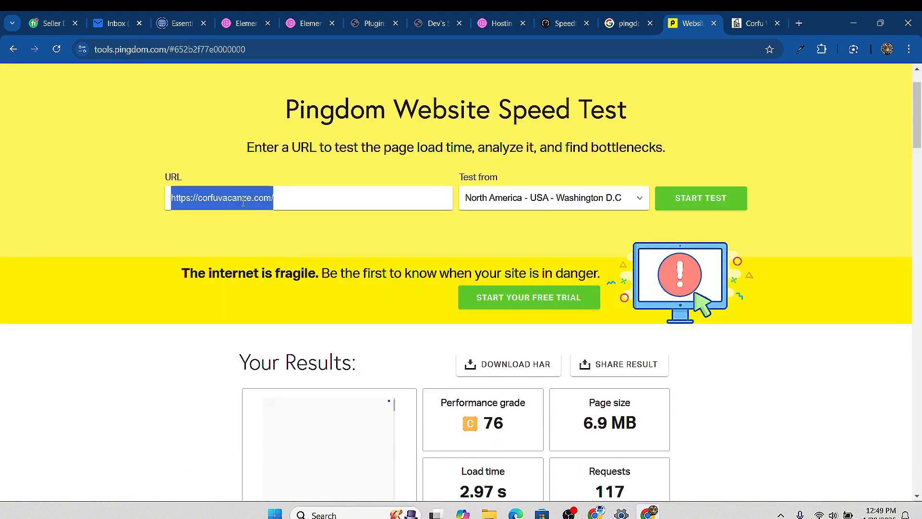
right_click(244, 204)
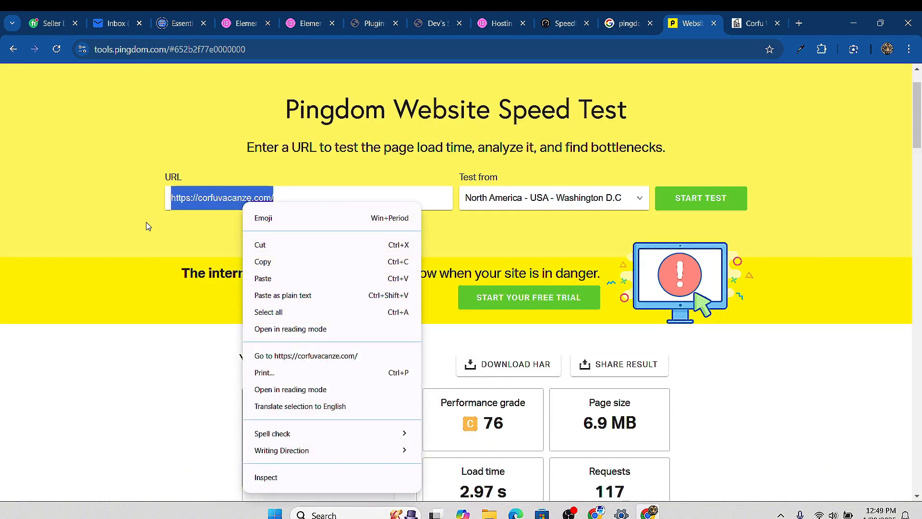
left_click(147, 243)
Look through the page performance suggestions and the rest of the corfuvacanze.com report
scroll(480, 367, "down", 20)
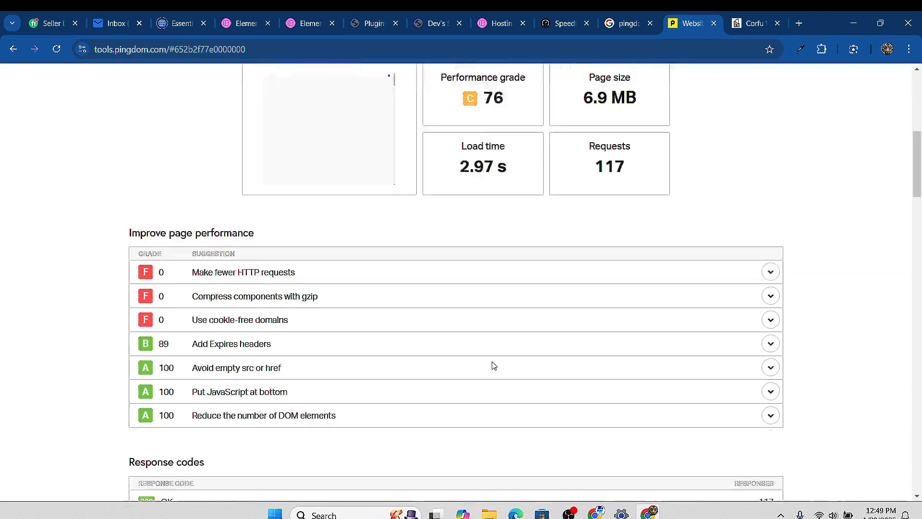
scroll(496, 355, "down", 15)
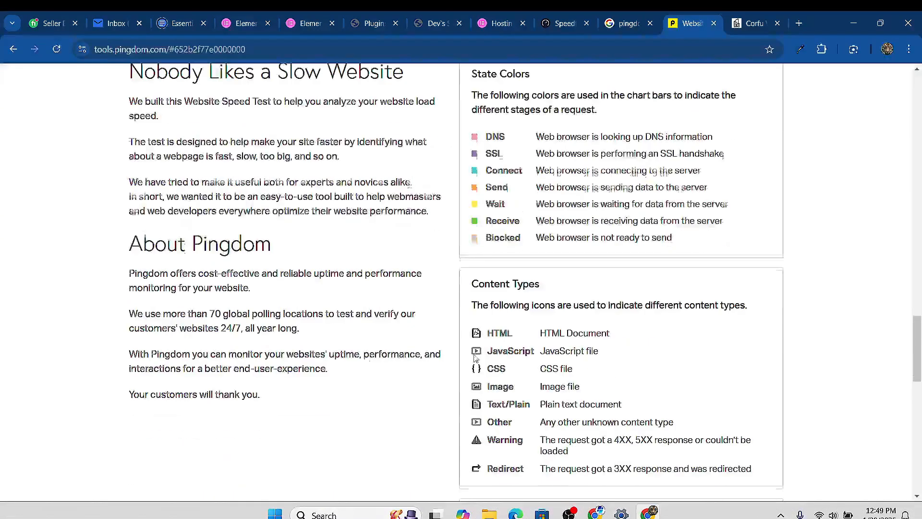
scroll(407, 373, "up", 20)
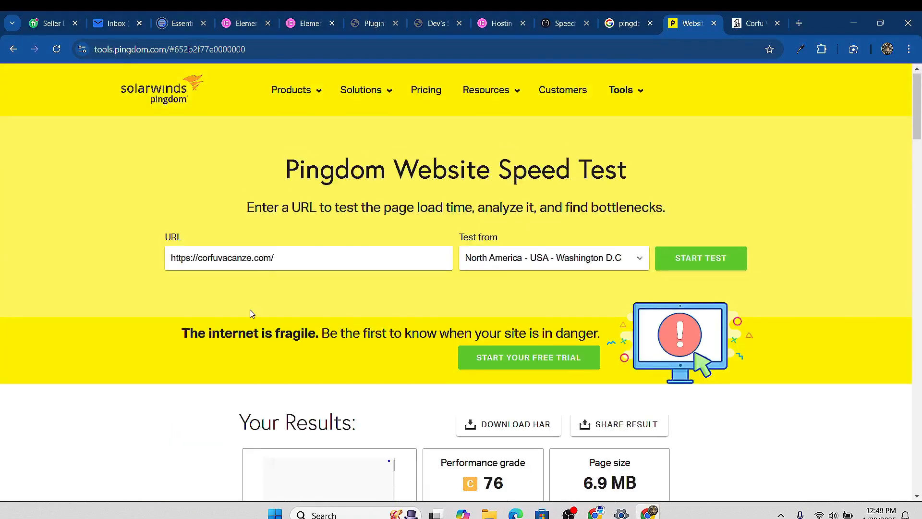
triple_click(246, 258)
right_click(245, 258)
left_click(308, 336)
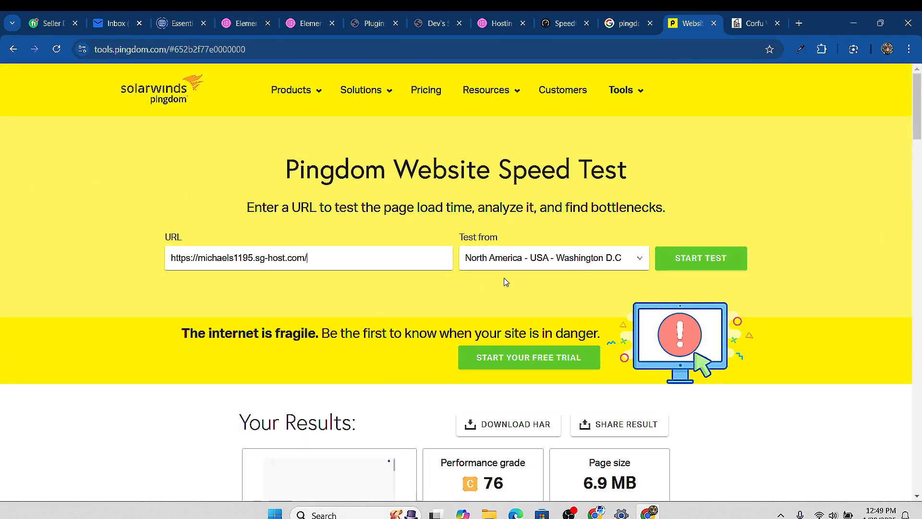
left_click(710, 260)
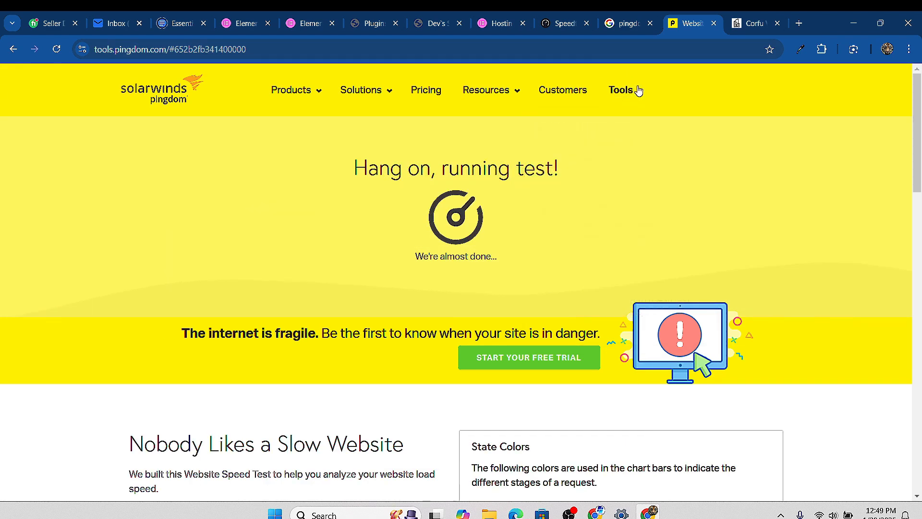
Check the performance grade, page size, load time and requests for the sg-host.com site
scroll(62, 313, "down", 3)
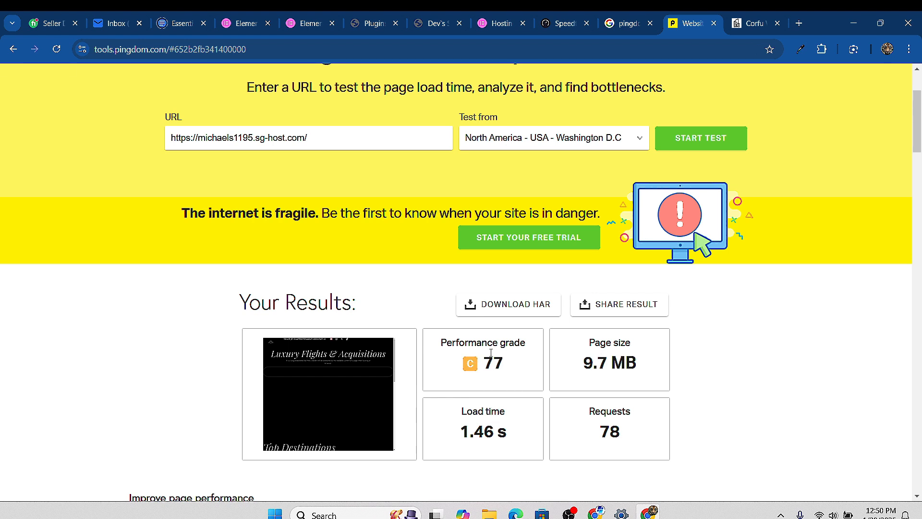
scroll(521, 361, "down", 3)
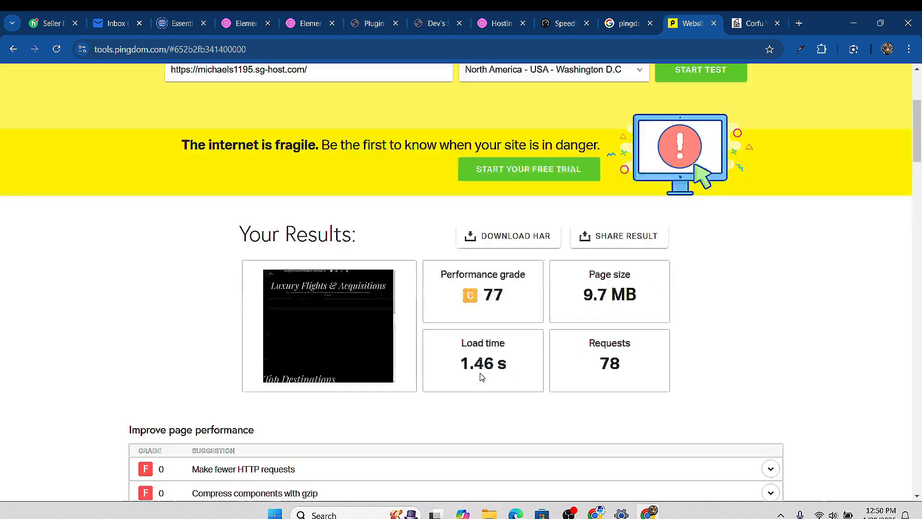
scroll(449, 330, "up", 3)
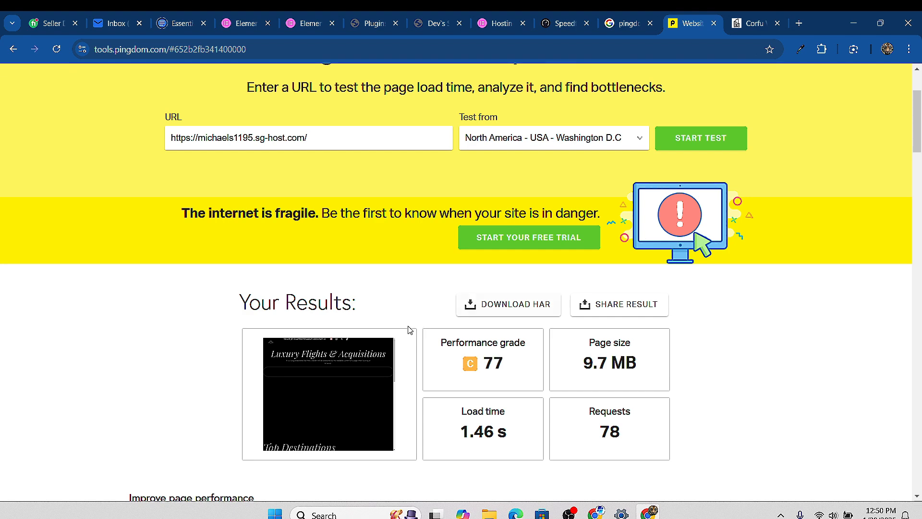
triple_click(279, 139)
right_click(279, 139)
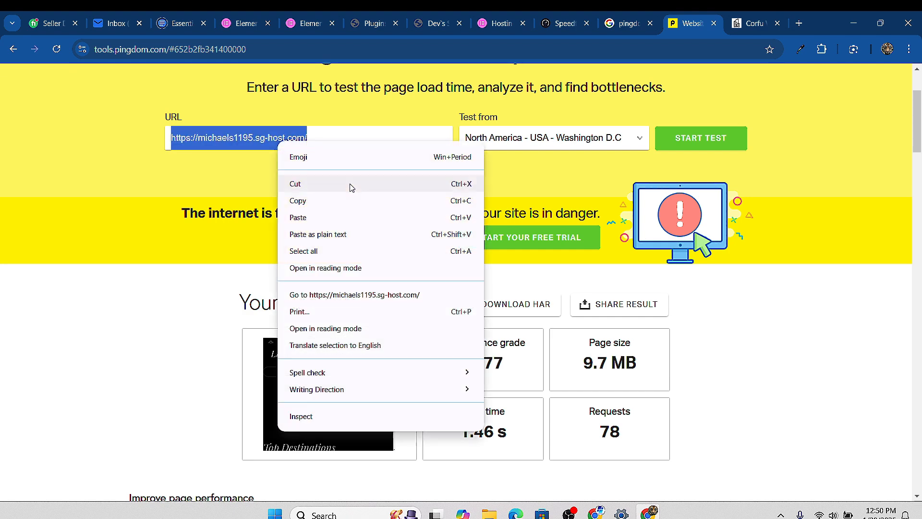
left_click(323, 231)
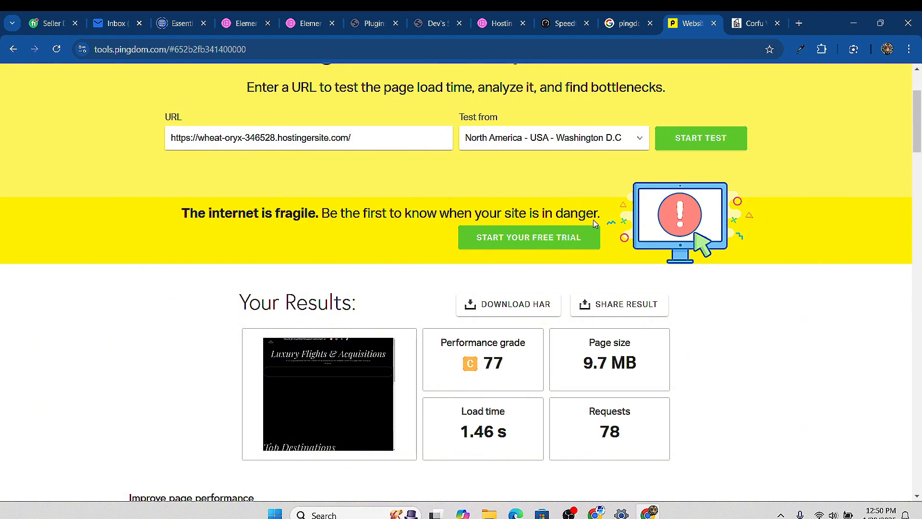
left_click(719, 139)
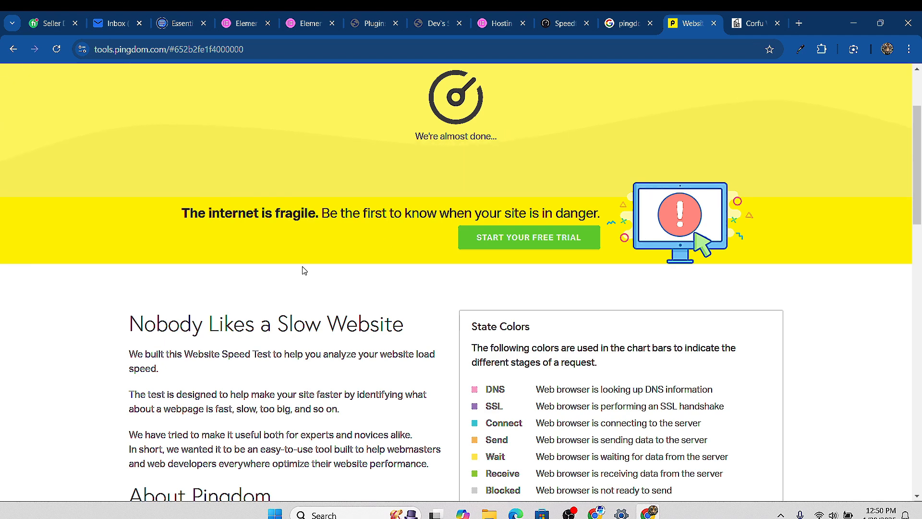
scroll(581, 211, "up", 3)
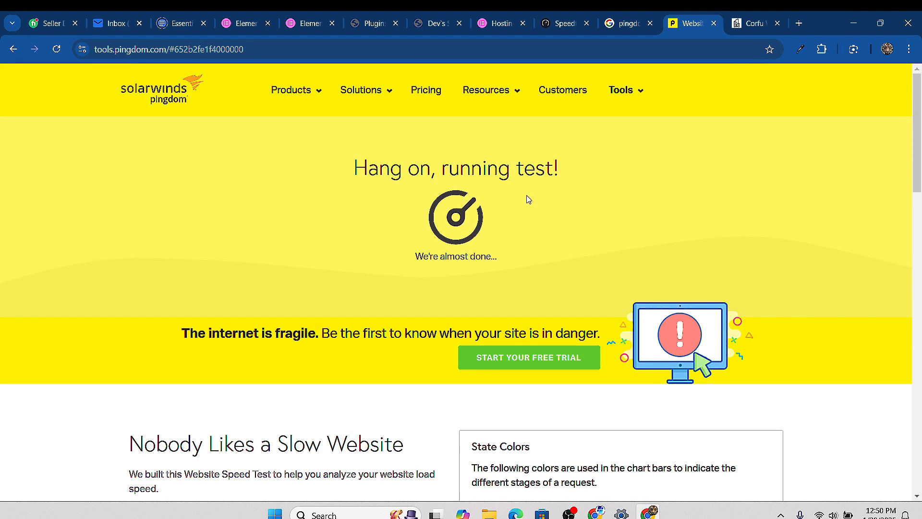
Check the performance grade, page size, load time and requests for the hostingersite.com site
scroll(500, 288, "down", 3)
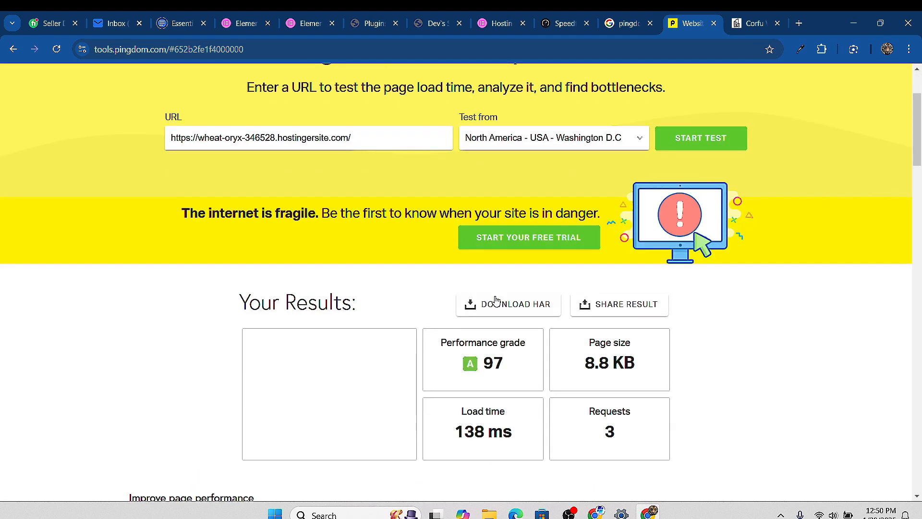
scroll(583, 326, "down", 3)
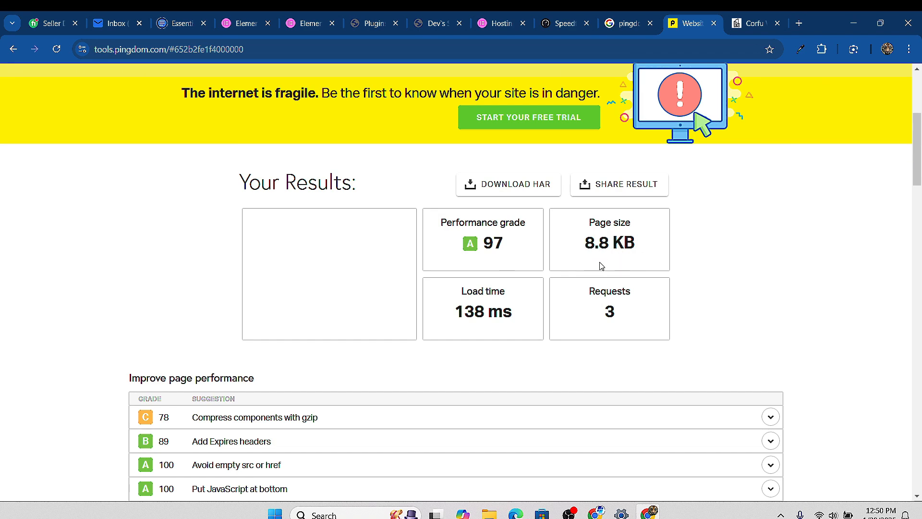
scroll(499, 303, "up", 5)
scroll(509, 309, "down", 4)
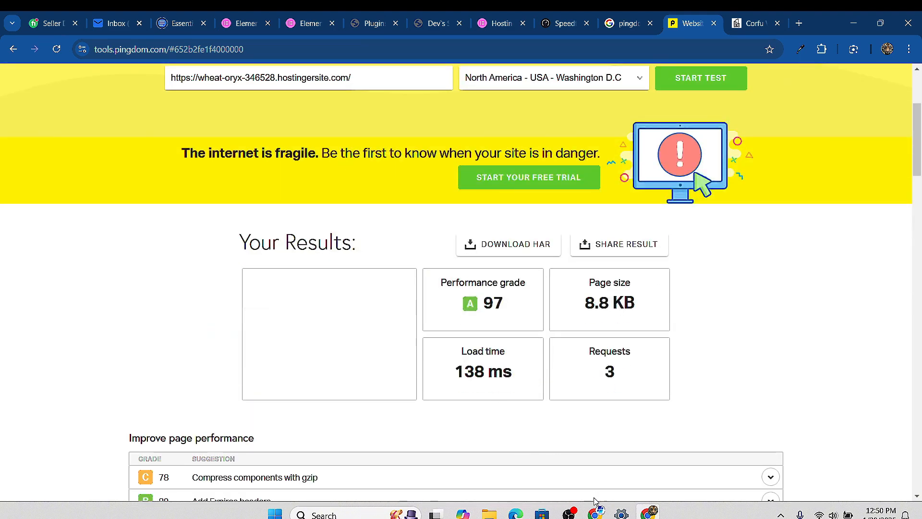
Look over the Hoteller site's preview in the WordPress Customizer and return to the Pingdom results
left_click(595, 512)
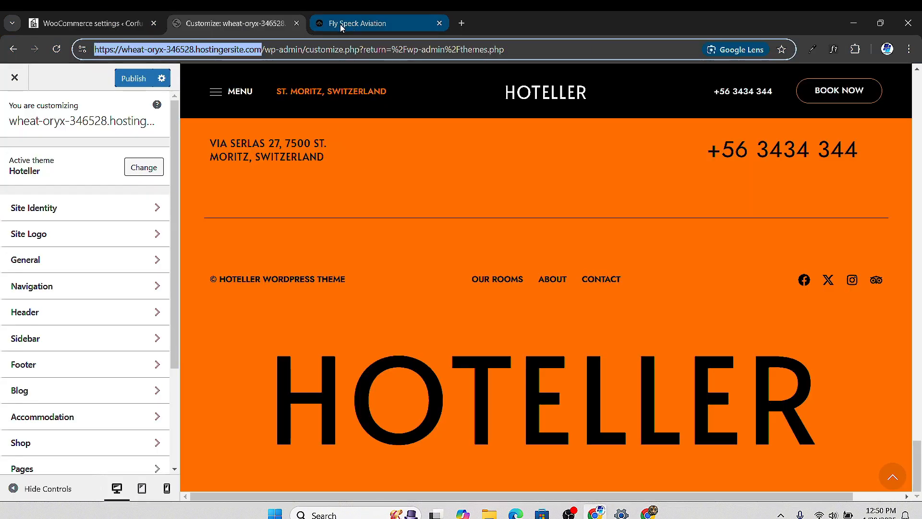
scroll(359, 206, "up", 10)
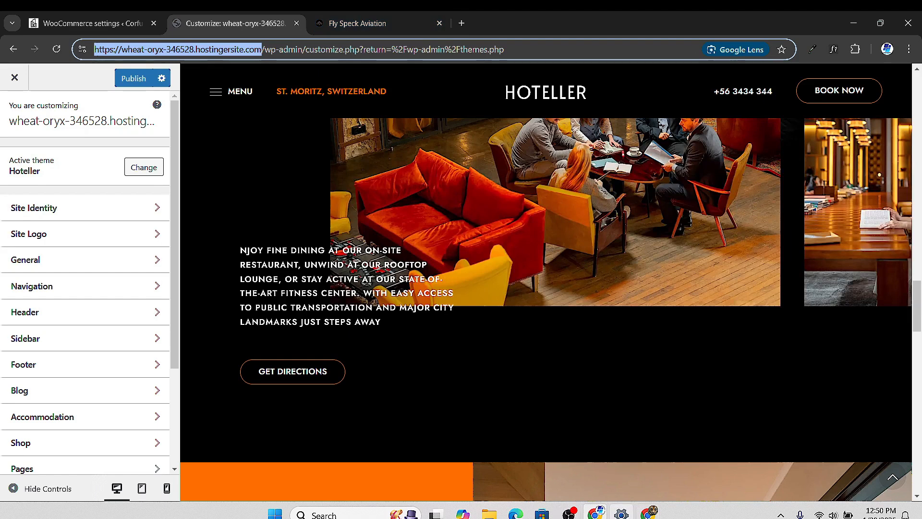
left_click(648, 513)
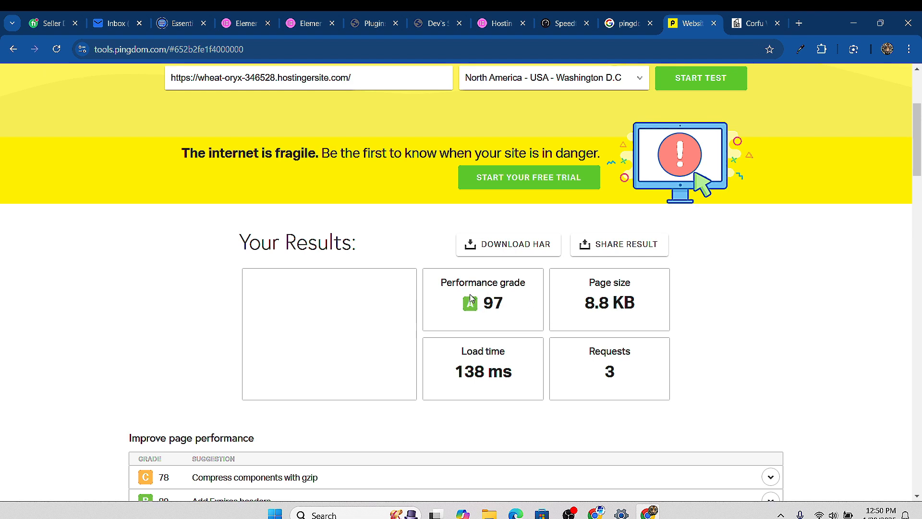
Look through the page performance suggestions and file requests in the hostingersite.com report
scroll(471, 299, "down", 4)
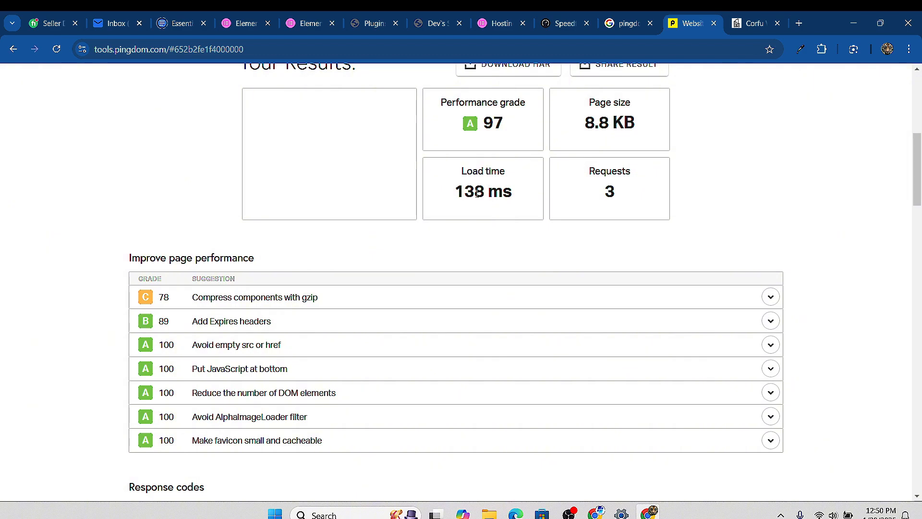
scroll(177, 247, "down", 20)
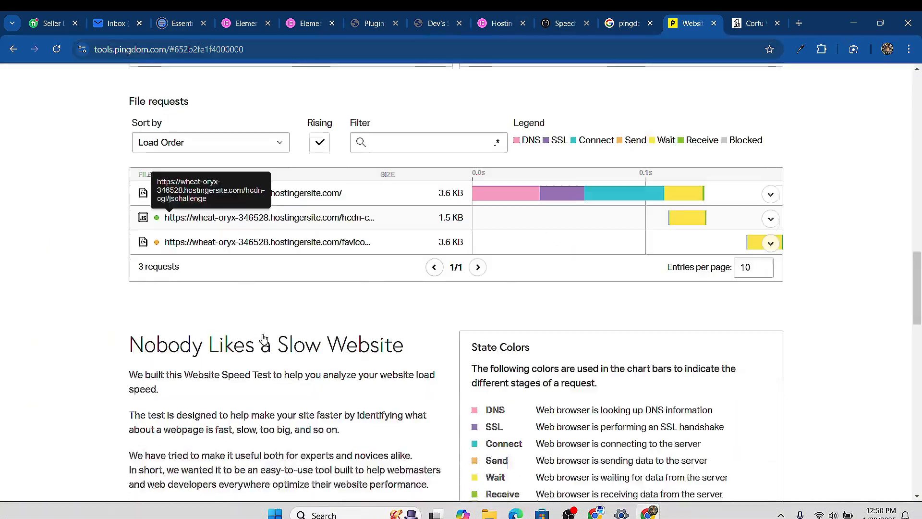
scroll(303, 311, "up", 12)
scroll(302, 311, "up", 15)
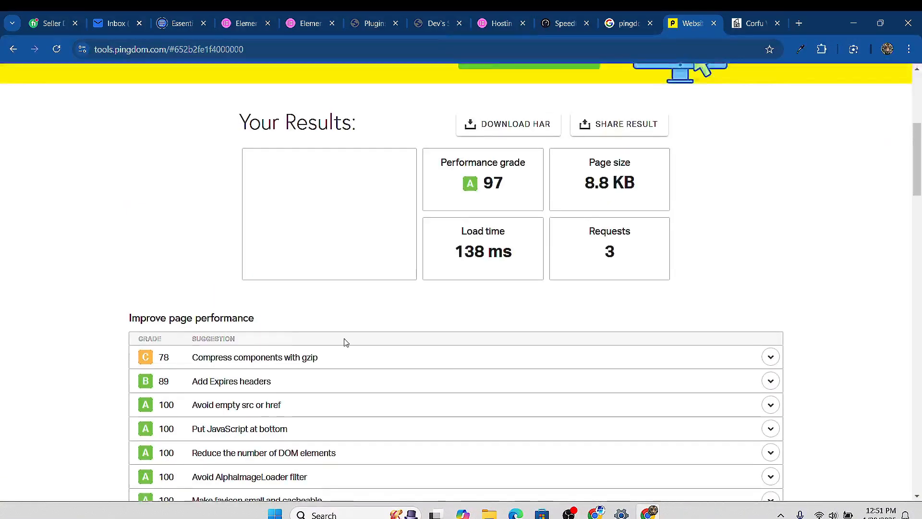
scroll(534, 330, "down", 2)
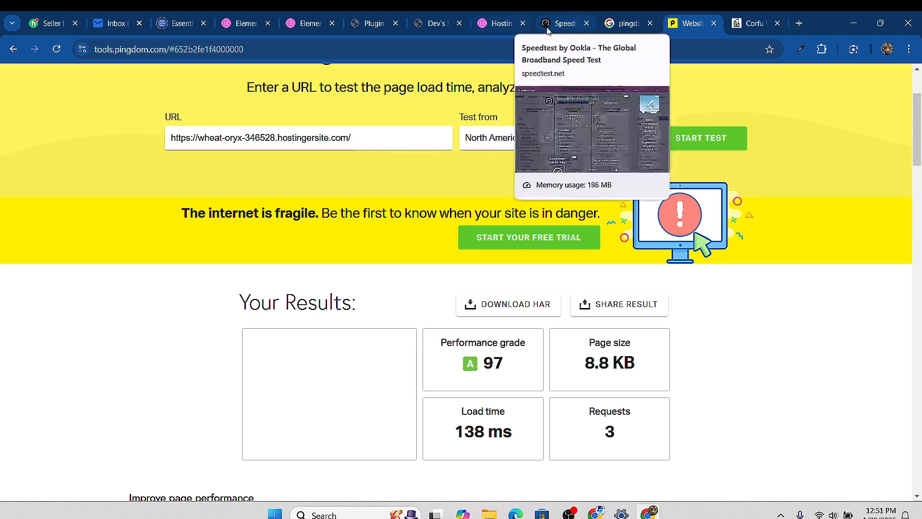
Close the corfuvacanze.com page and the Pingdom speed test page
left_click(567, 21)
left_click(624, 25)
left_click(686, 23)
left_click(754, 23)
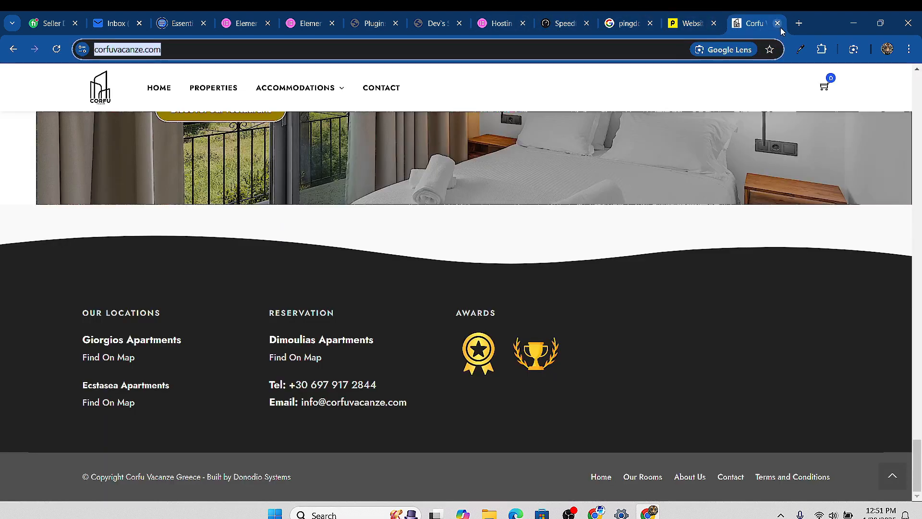
left_click(778, 24)
left_click(778, 24)
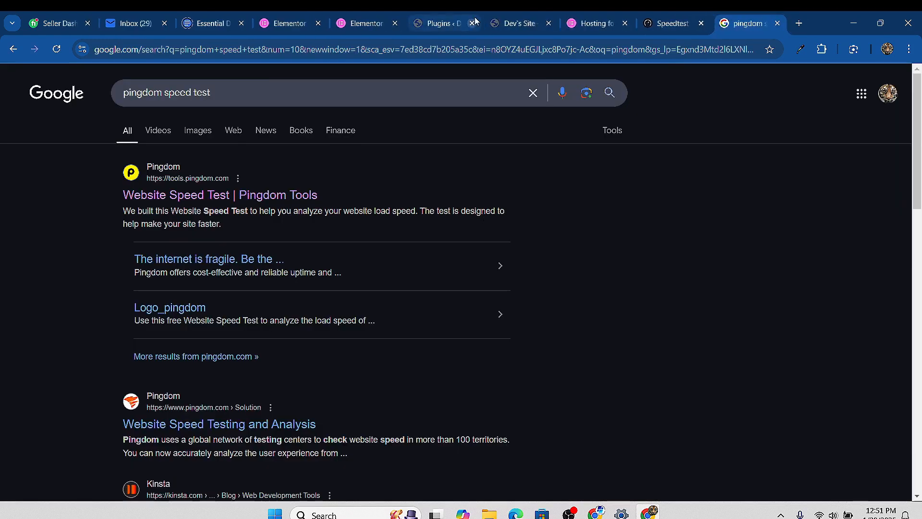
Open the elementor.com/hosting page and review the hosting, website builder and support features included in each plan
left_click(552, 23)
scroll(321, 160, "up", 15)
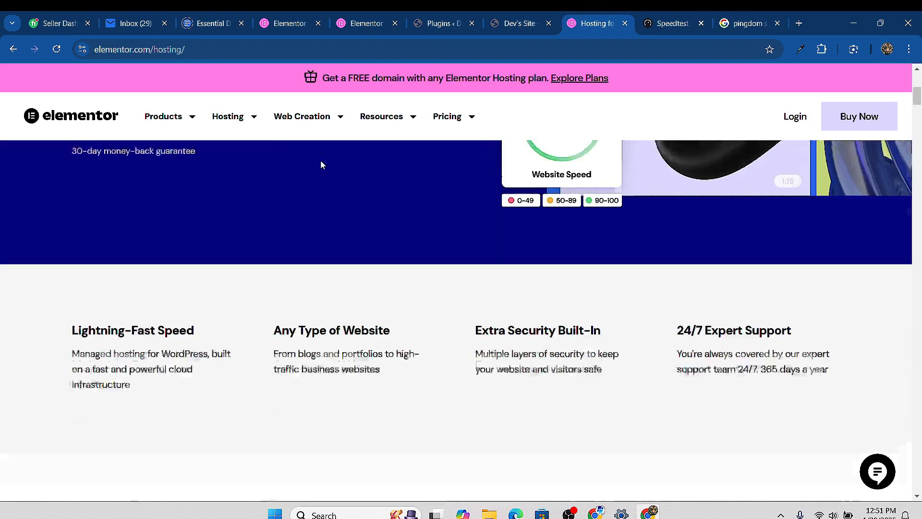
scroll(355, 187, "down", 12)
scroll(357, 212, "down", 9)
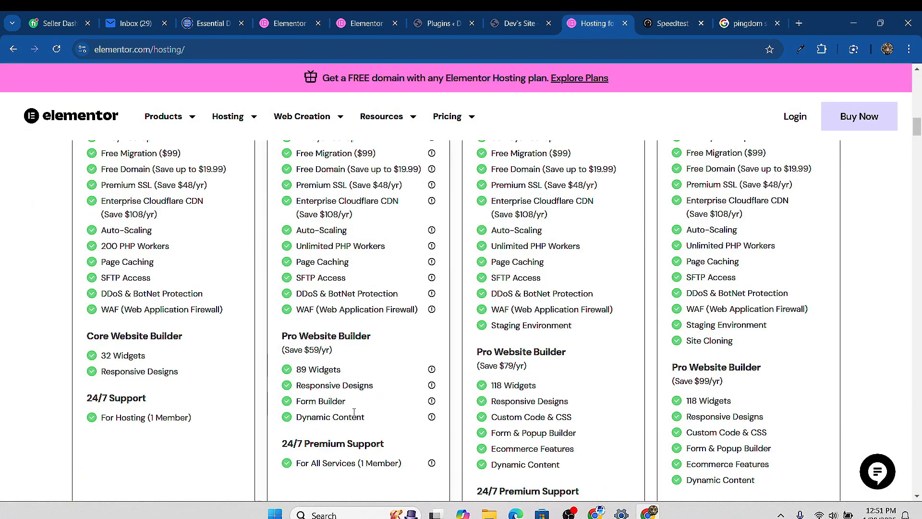
scroll(354, 374, "up", 4)
scroll(353, 425, "down", 1)
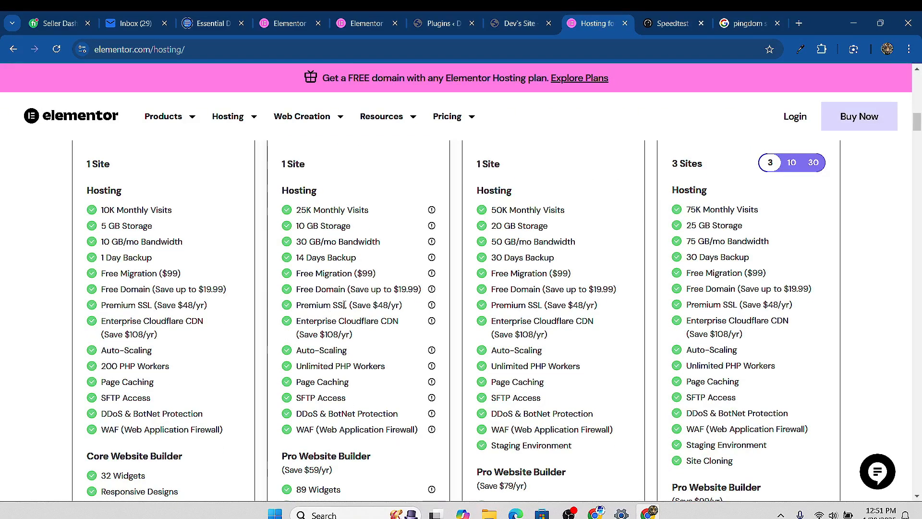
scroll(324, 317, "down", 3)
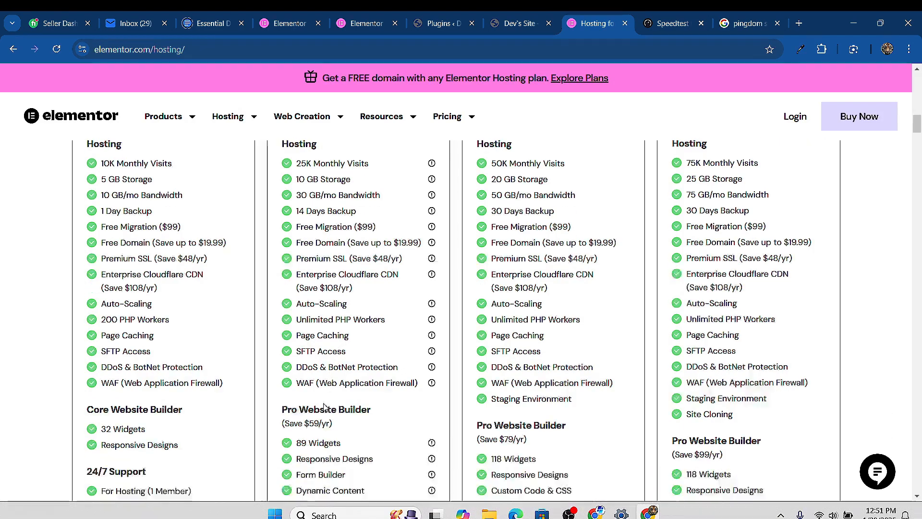
scroll(324, 379, "up", 2)
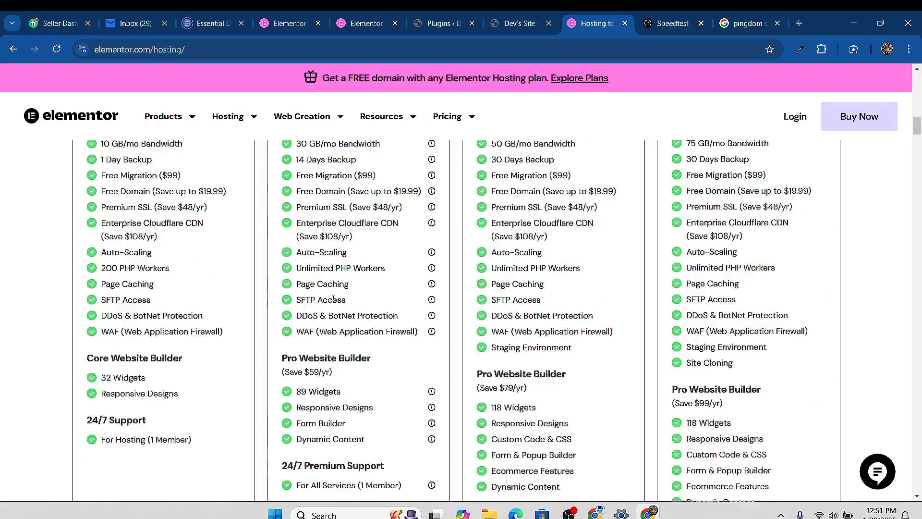
left_click_drag(366, 354, 401, 369)
scroll(350, 346, "down", 5)
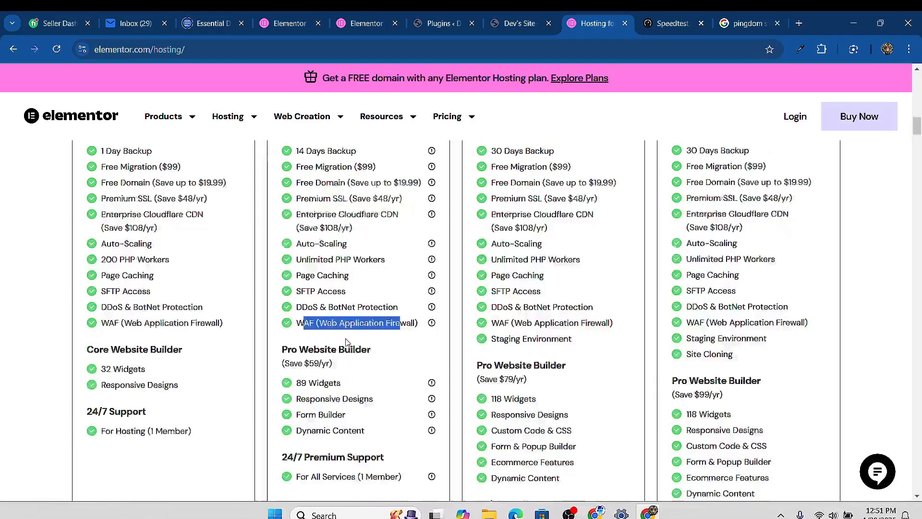
scroll(353, 339, "up", 5)
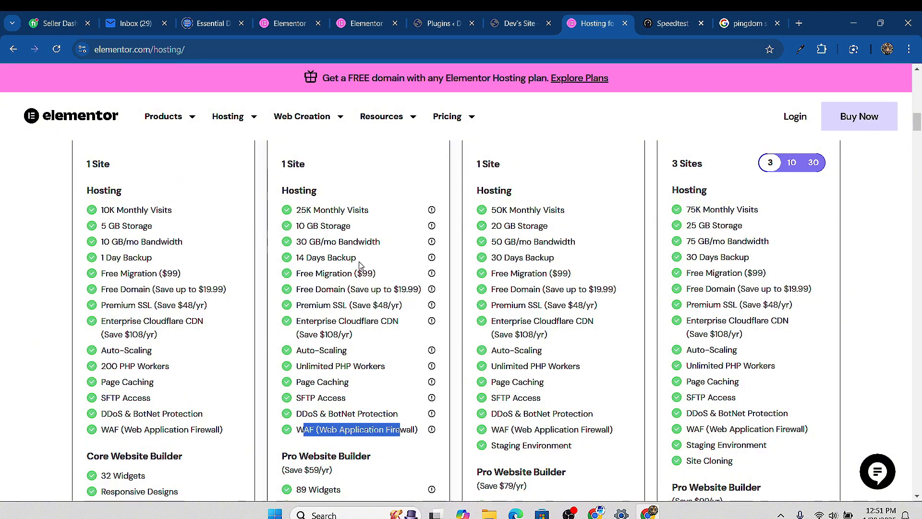
Compare the monthly prices and discounts of the Lite, Basic, Business and Grow hosting plans
scroll(367, 269, "up", 3)
scroll(370, 268, "up", 4)
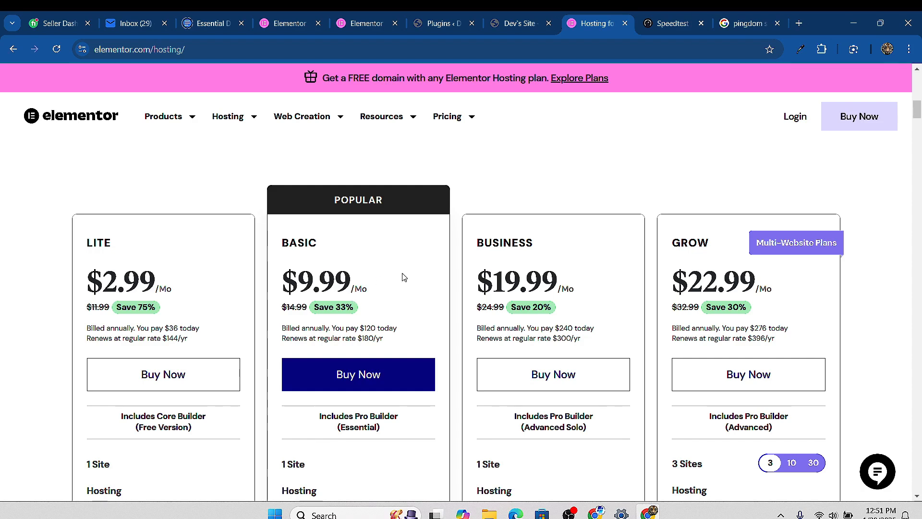
scroll(445, 266, "up", 5)
scroll(445, 274, "down", 5)
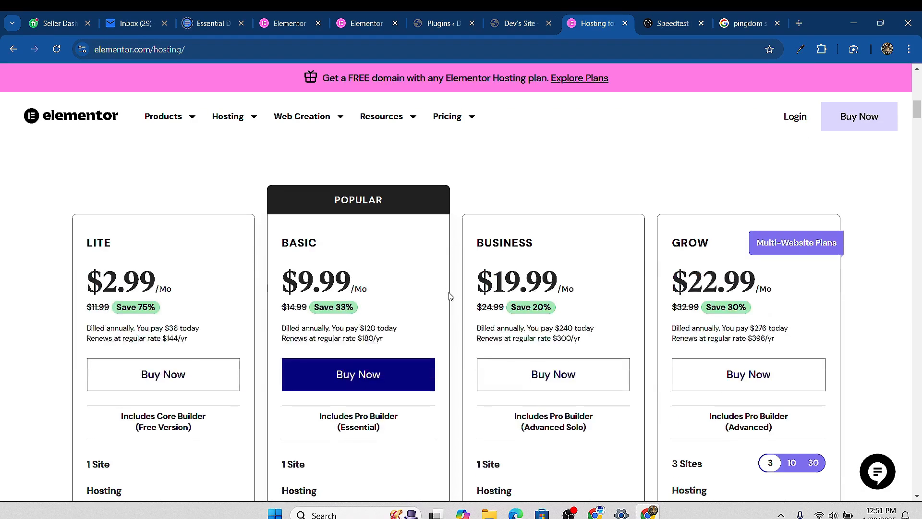
scroll(357, 316, "up", 6)
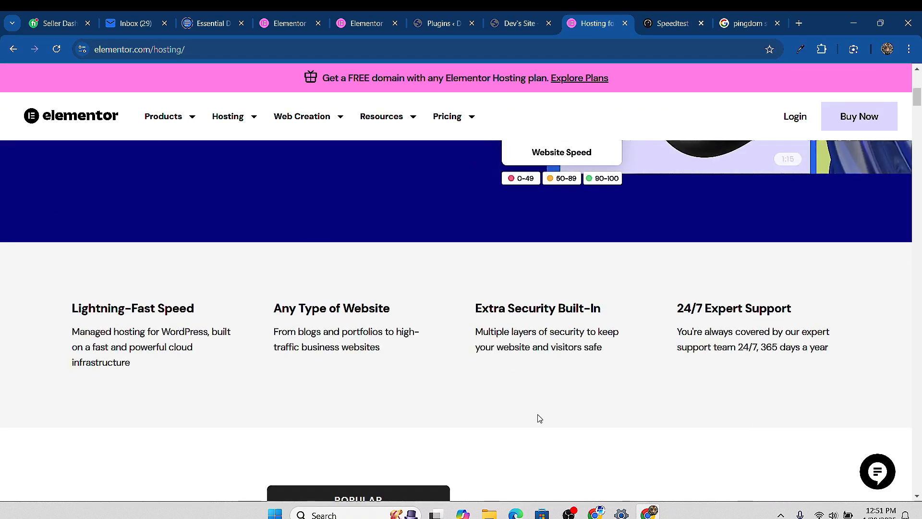
Glance at the Corfu Vacanze WooCommerce settings and the Hoteller customizer, and return to the Elementor hosting page
left_click(598, 514)
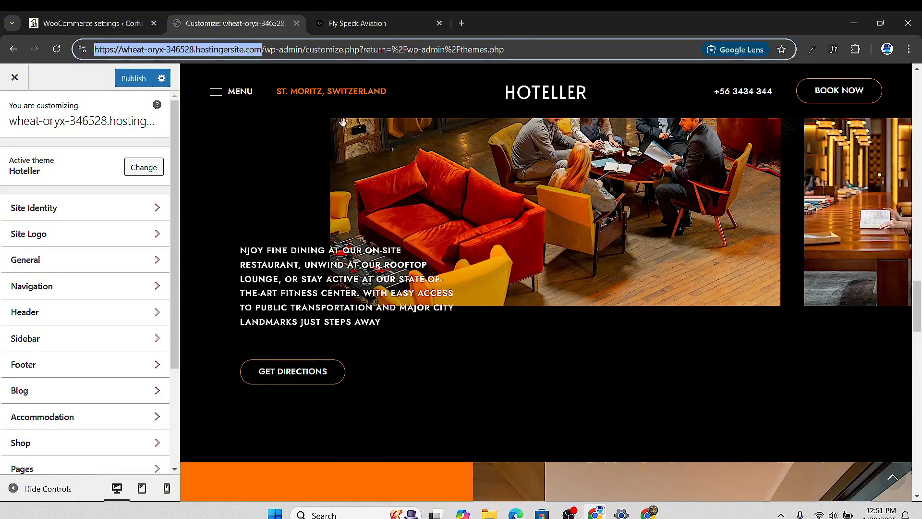
left_click(365, 23)
left_click(96, 23)
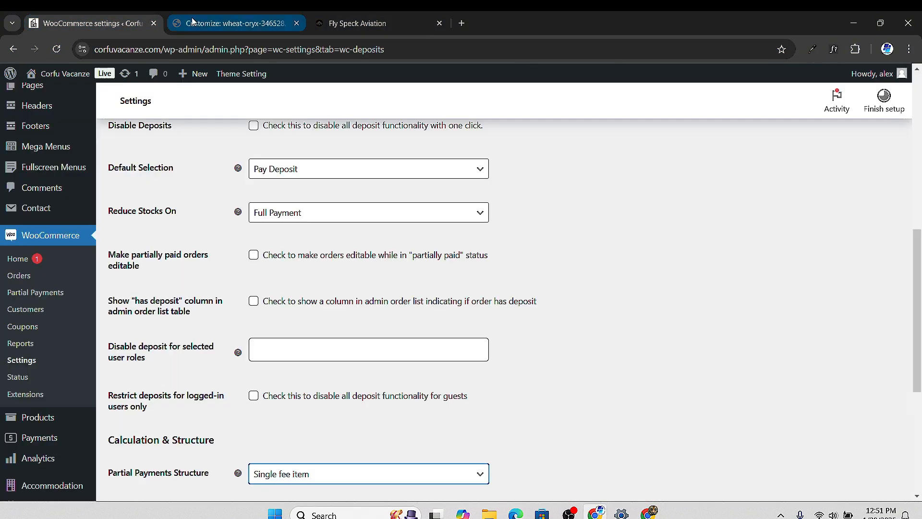
left_click(192, 21)
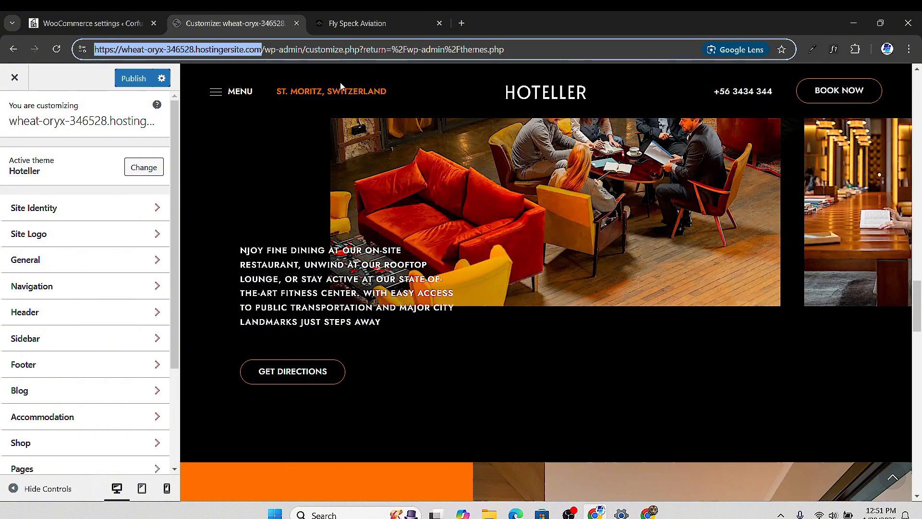
left_click(649, 513)
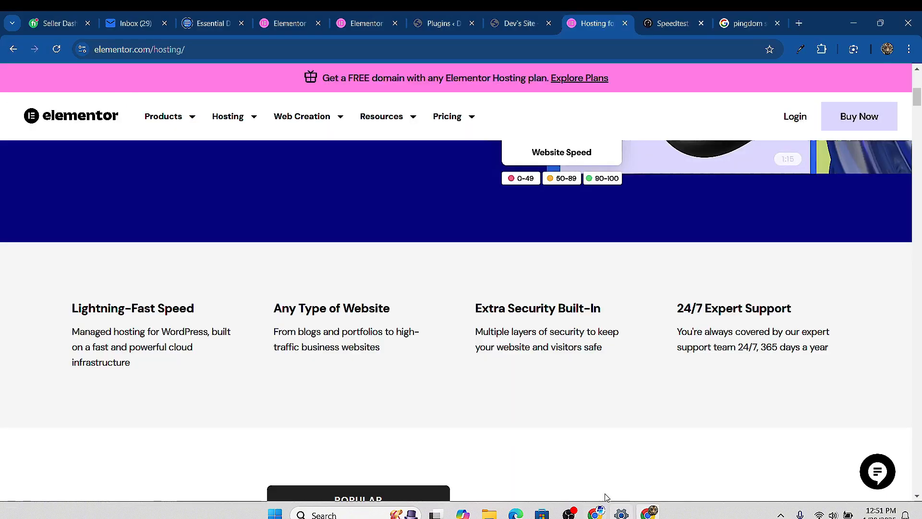
Review the hosting page from its headline offer down to the plans, examining the Grow plan's price and site allowance
scroll(476, 330, "up", 7)
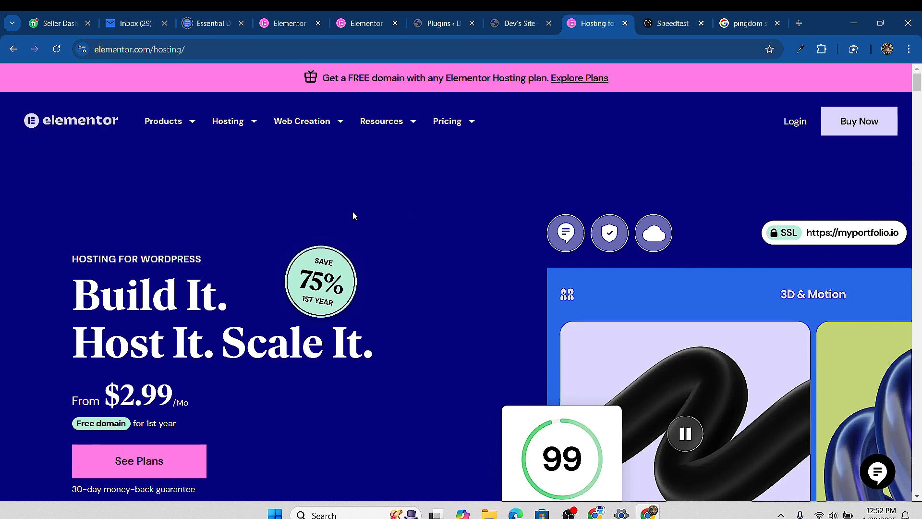
scroll(355, 215, "down", 12)
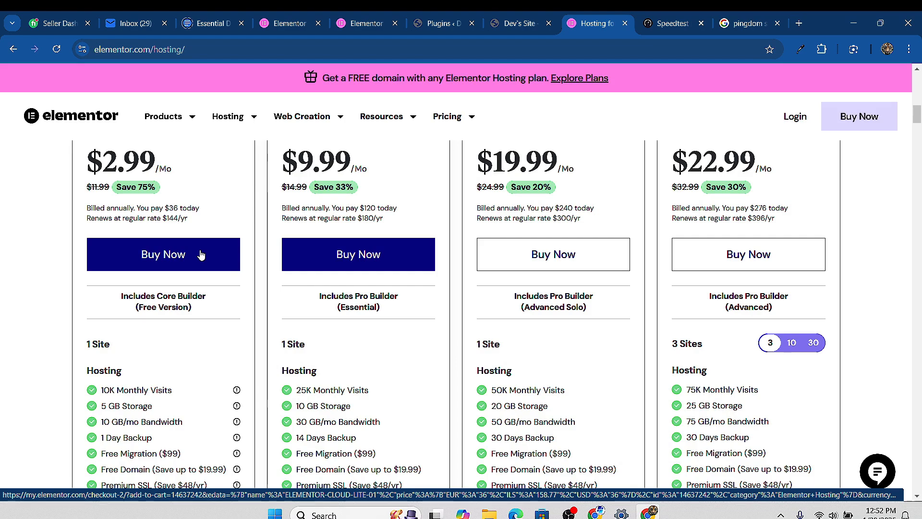
scroll(736, 255, "down", 4)
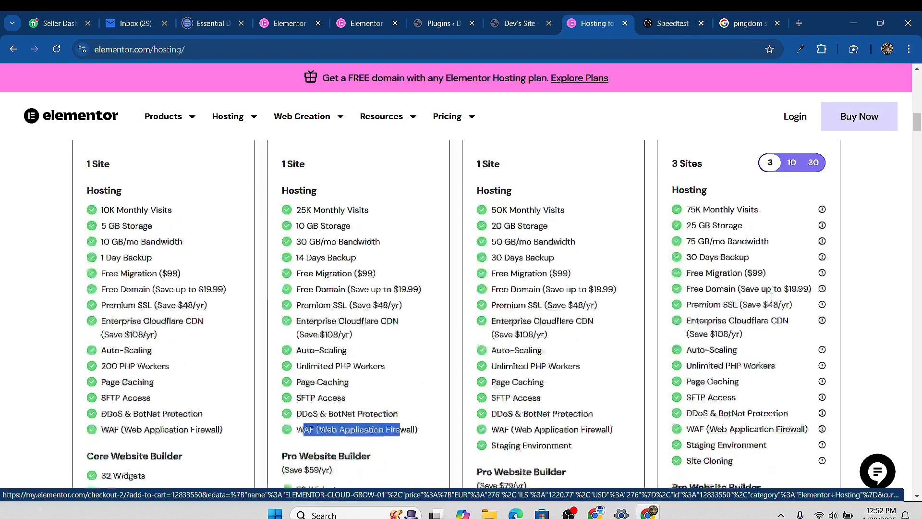
scroll(763, 312, "up", 5)
scroll(749, 302, "down", 2)
scroll(748, 301, "up", 3)
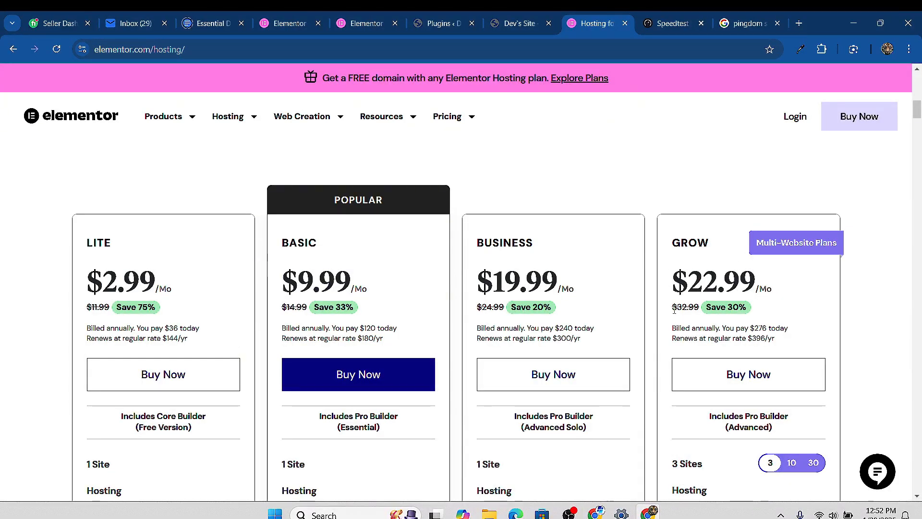
scroll(778, 323, "down", 6)
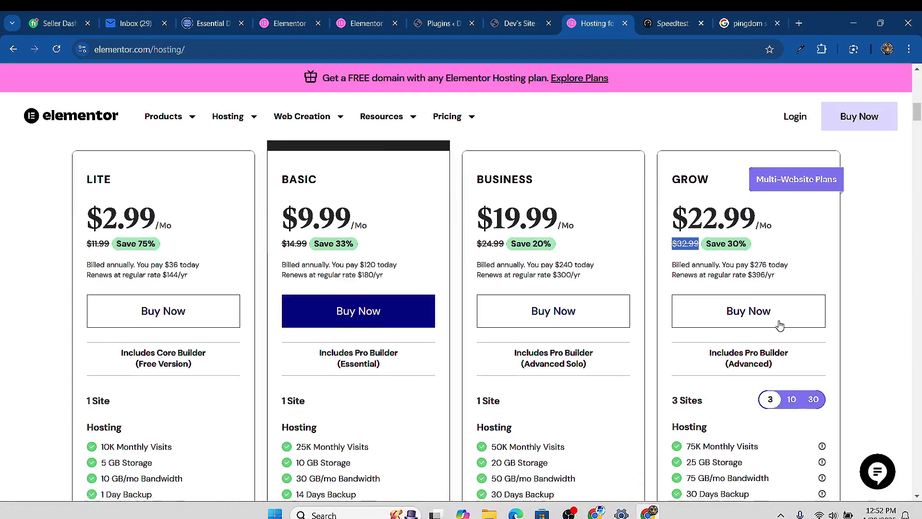
scroll(722, 216, "up", 2)
scroll(722, 217, "up", 1)
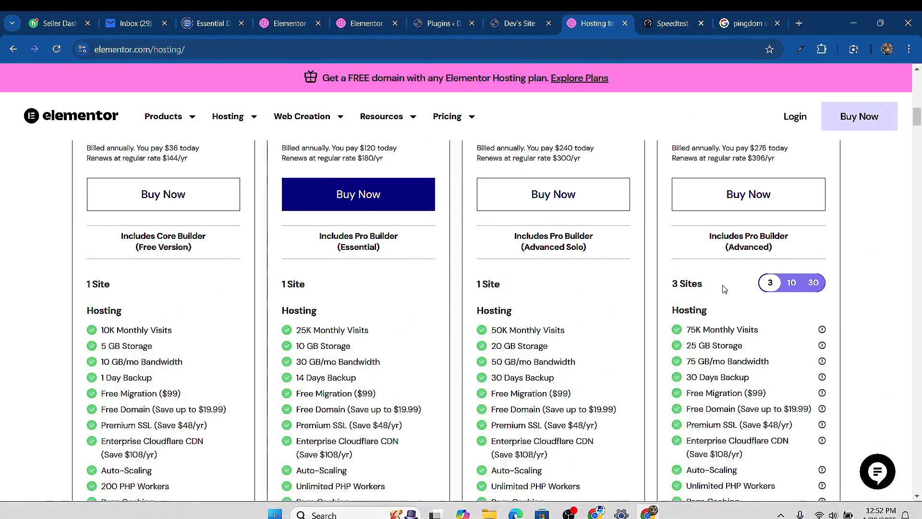
View the multi-website plan's pricing for 10 sites and for 30 sites
left_click(791, 283)
scroll(710, 321, "up", 3)
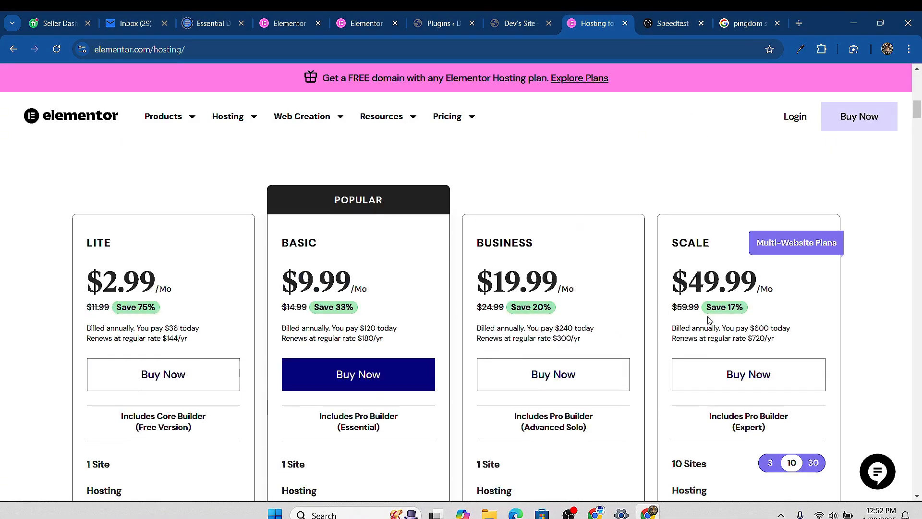
scroll(739, 200, "down", 2)
left_click(770, 267)
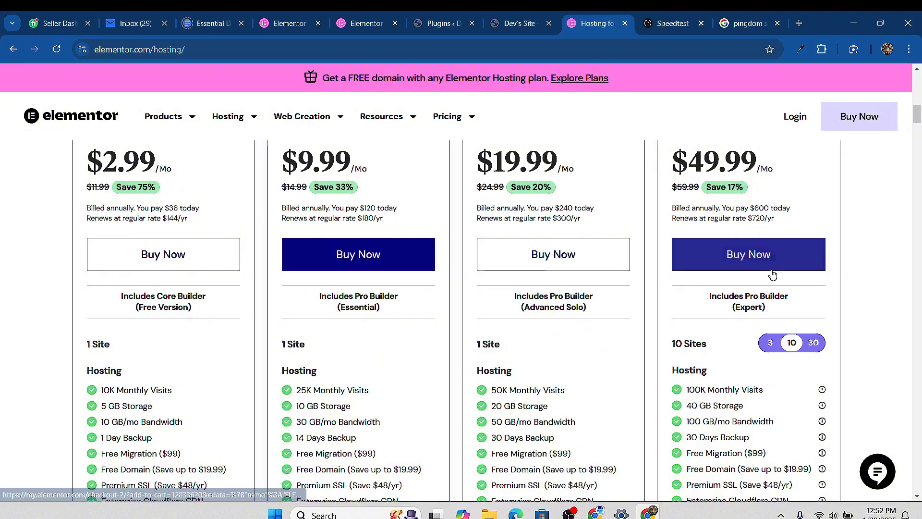
left_click(813, 343)
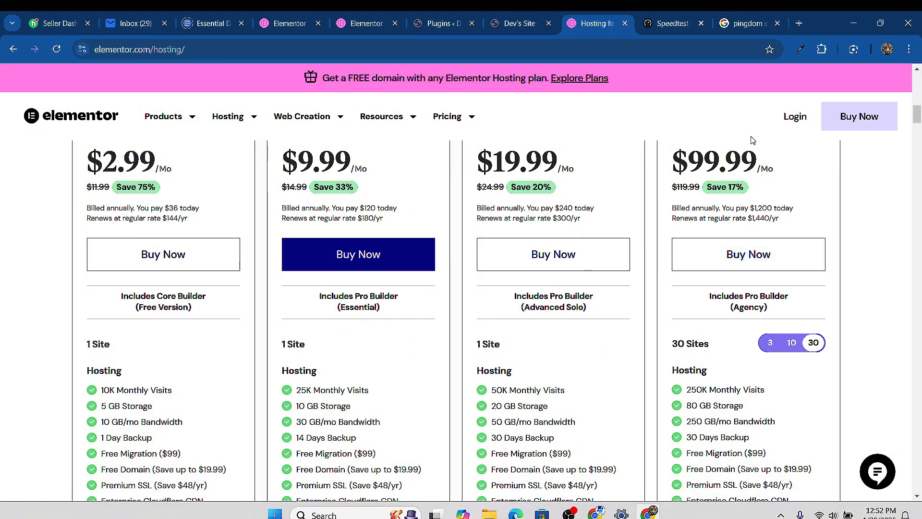
Highlight the 30-site plan's price, search Google for siteground pricing, and open SiteGround's article on current shared hosting rates
left_click_drag(768, 166, 691, 159)
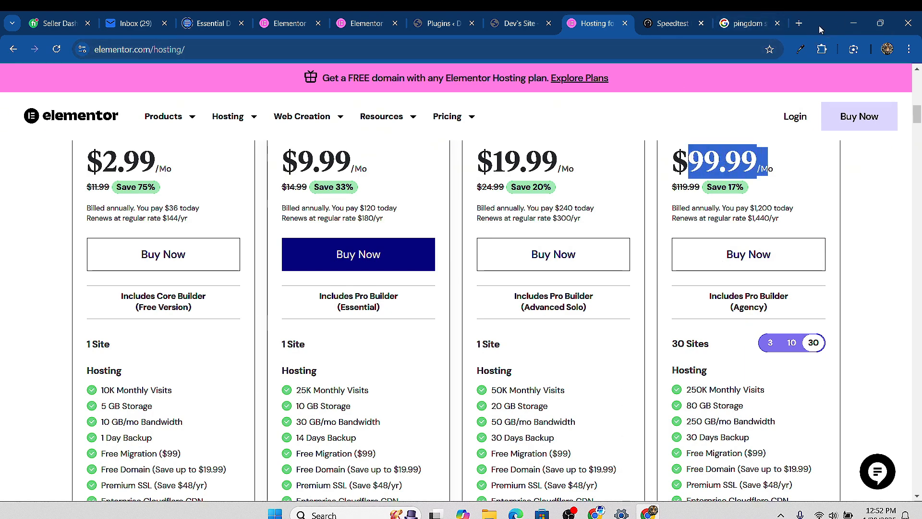
left_click(749, 23)
left_click(173, 50)
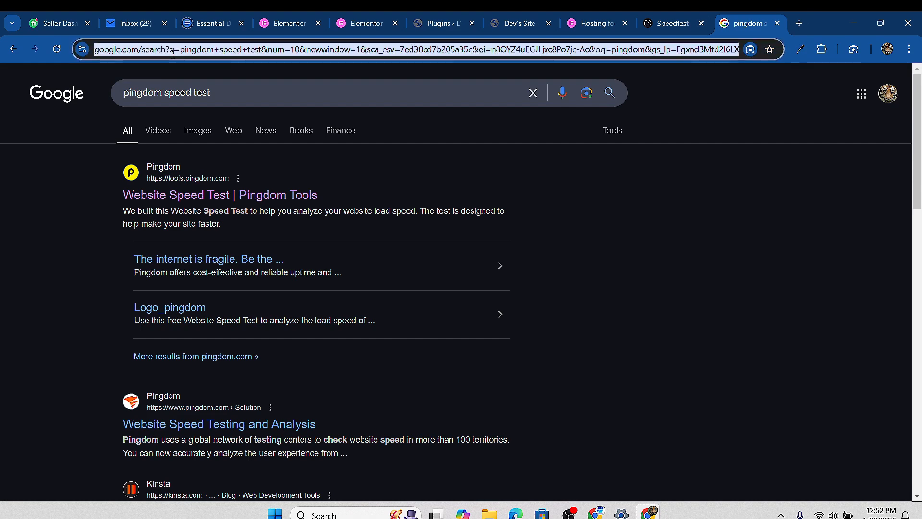
type("site")
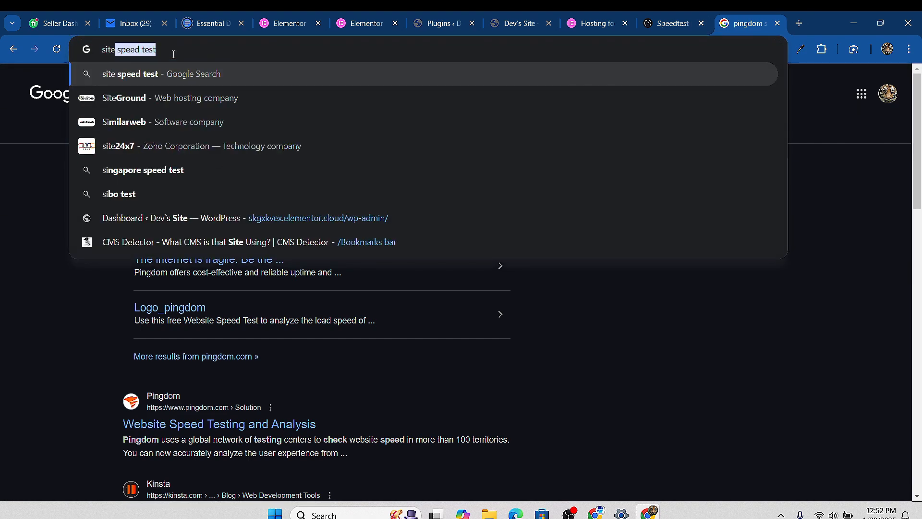
type("ground")
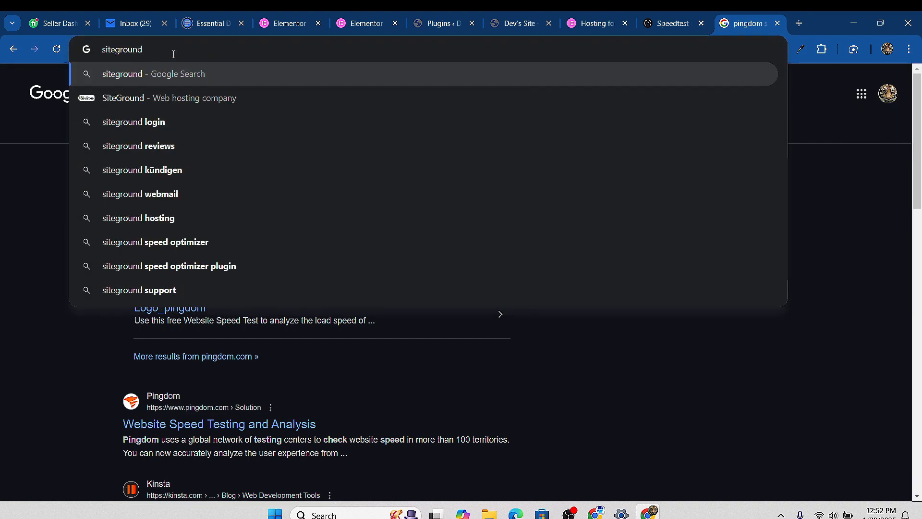
type(" p")
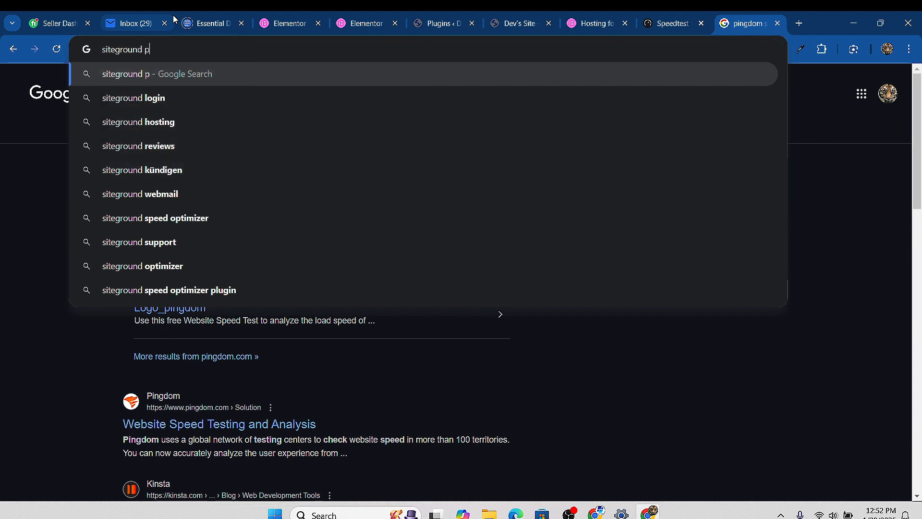
type("ricing")
key("Return")
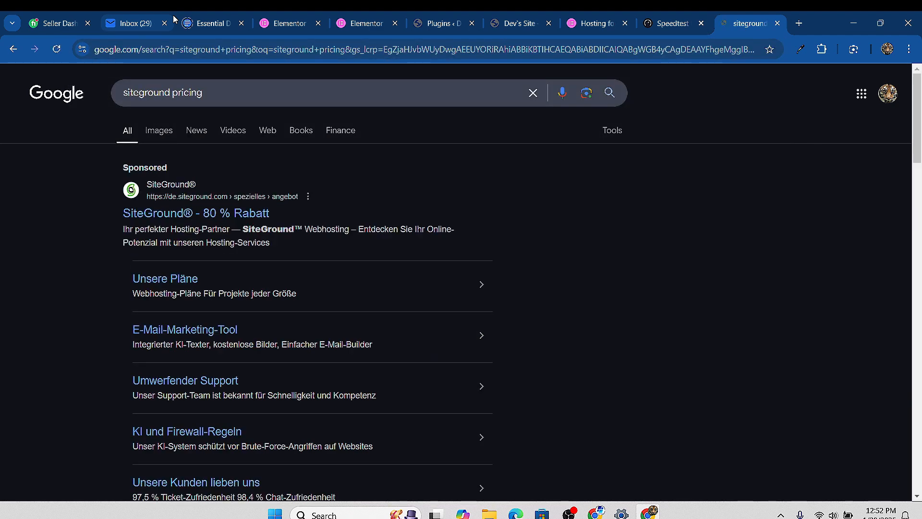
scroll(192, 295, "down", 7)
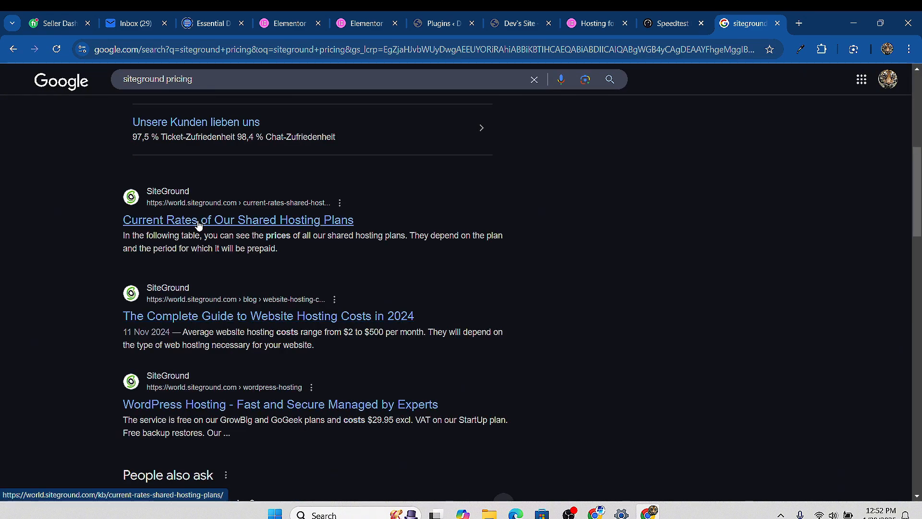
left_click(199, 221)
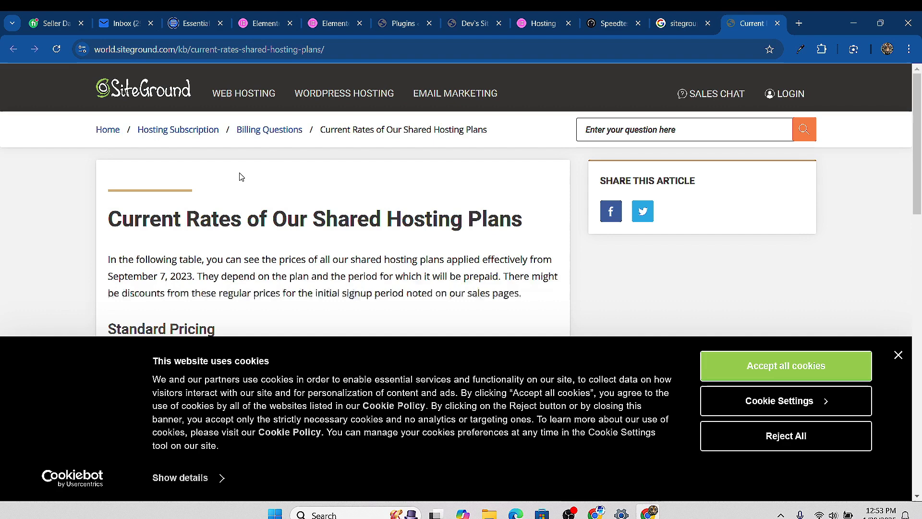
Reject all cookies on the SiteGround site and open its Cloud Hosting page
mouse_move(249, 89)
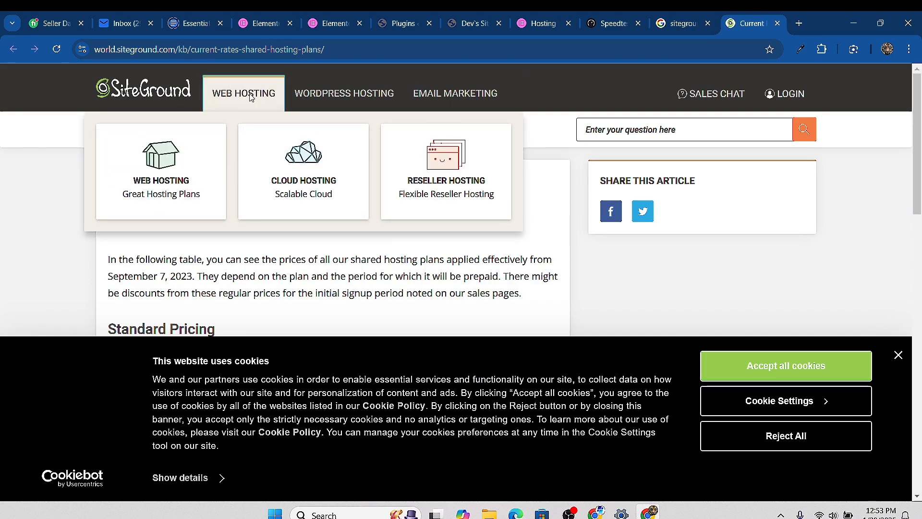
scroll(819, 437, "down", 2)
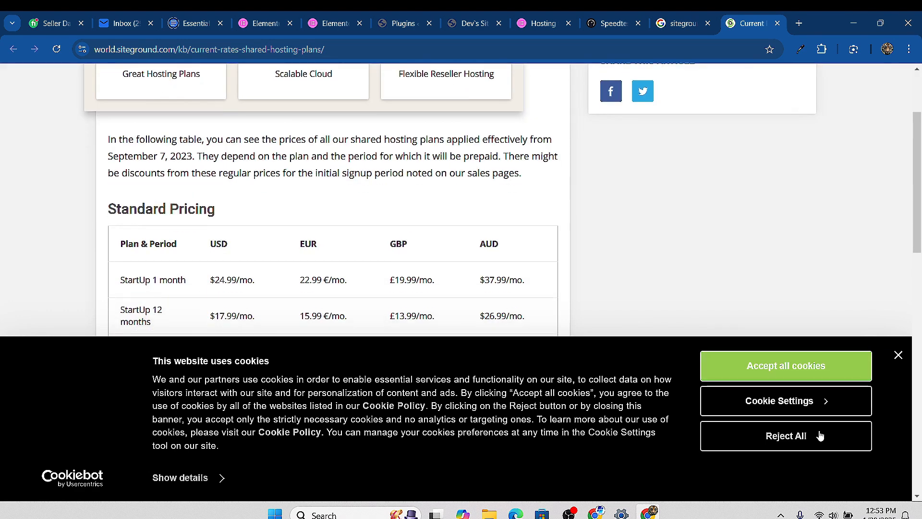
left_click(819, 436)
scroll(305, 252, "up", 2)
mouse_move(225, 98)
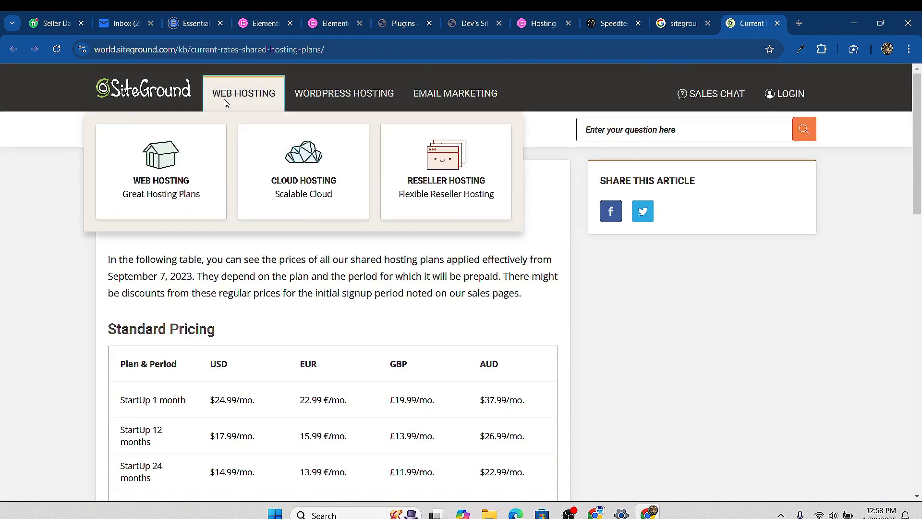
left_click(321, 190)
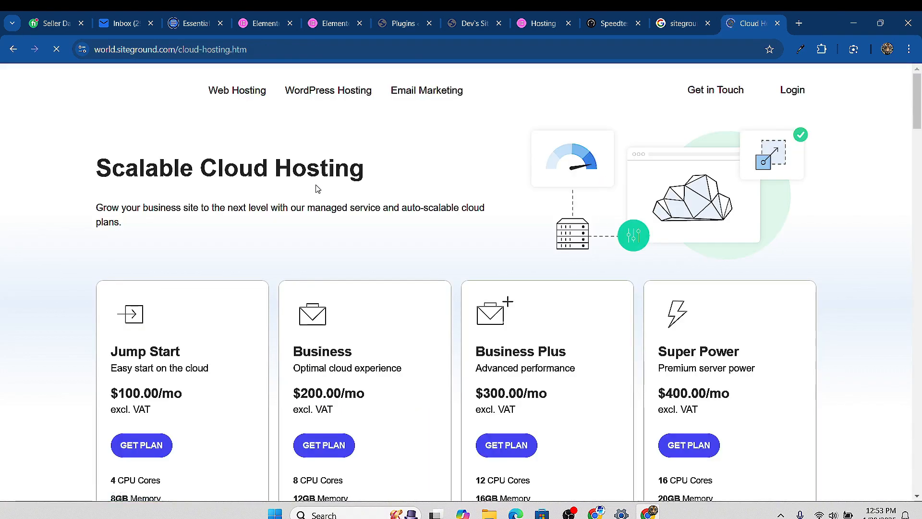
Compare the monthly prices and server resources of SiteGround's Jump Start, Business, Business Plus and Super Power cloud plans
scroll(315, 188, "down", 4)
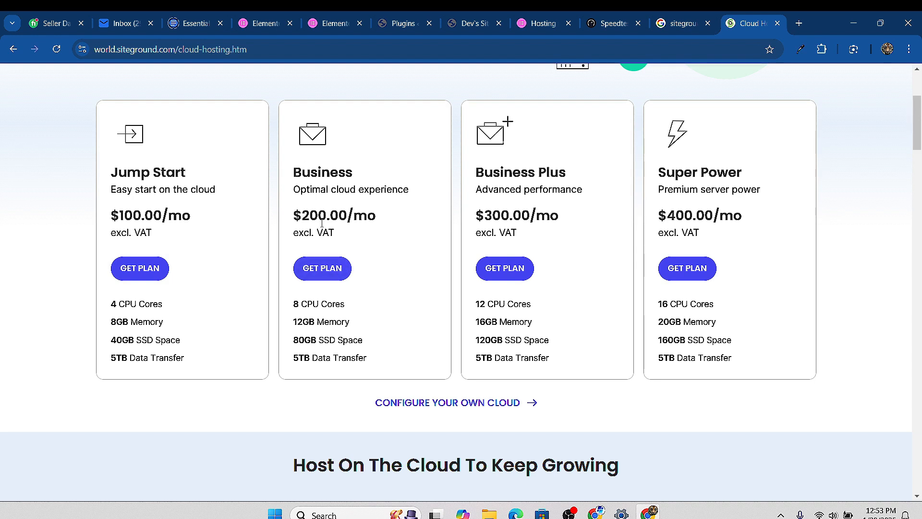
scroll(492, 257, "up", 1)
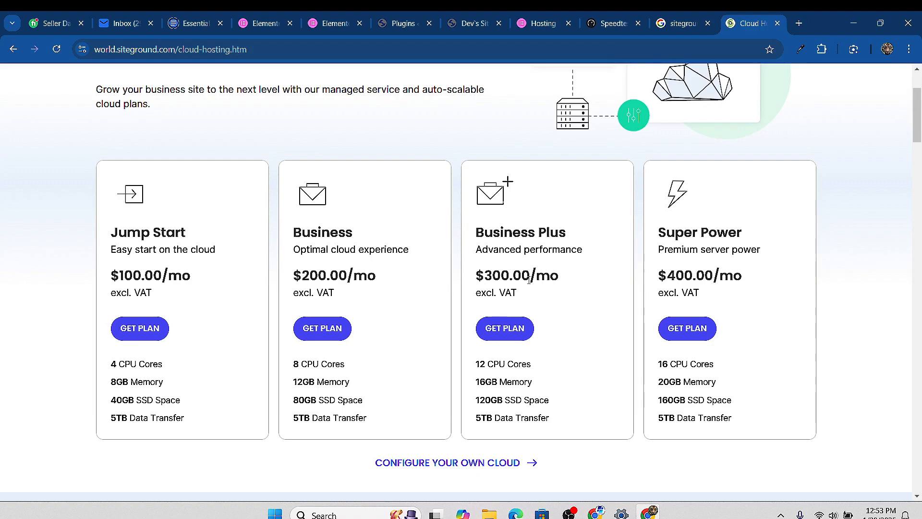
scroll(480, 288, "up", 1)
scroll(474, 340, "down", 1)
scroll(461, 403, "down", 1)
scroll(288, 327, "up", 2)
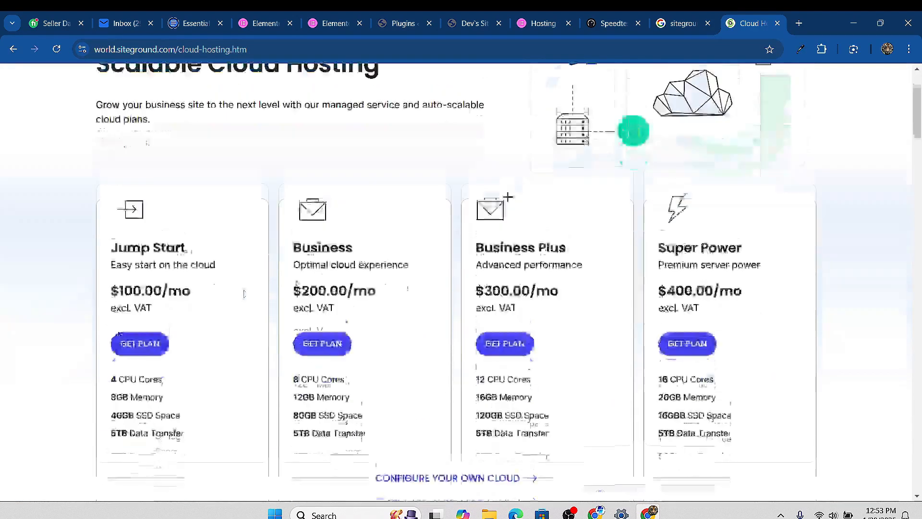
scroll(243, 294, "up", 2)
Open SiteGround's Web Hosting page and compare the StartUp, GrowBig and GoGeek plan prices
mouse_move(255, 94)
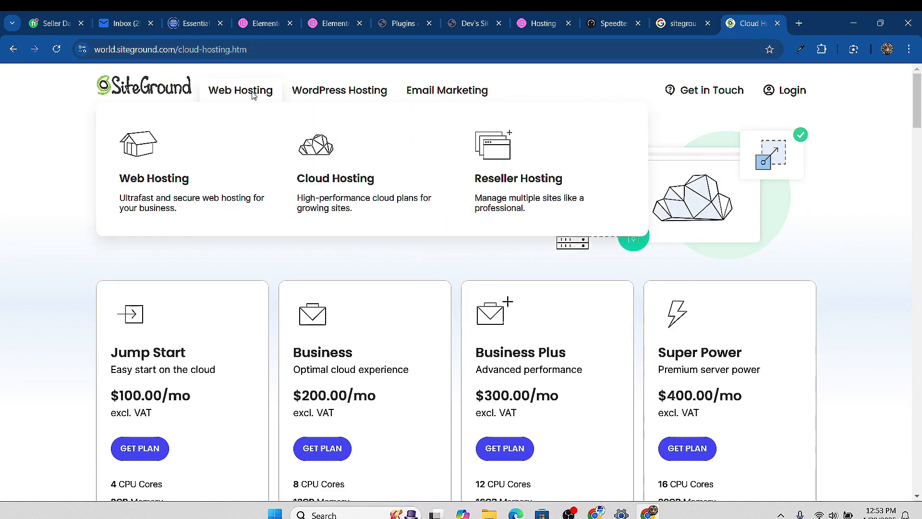
left_click(172, 187)
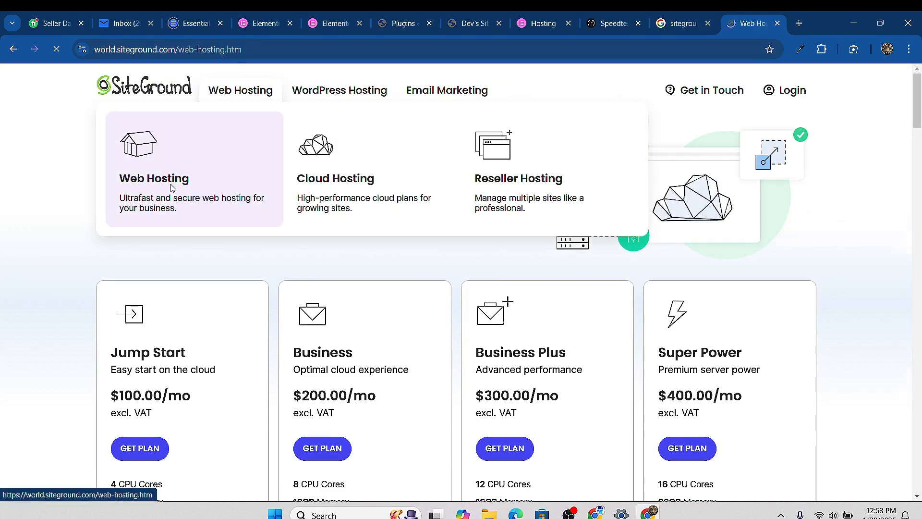
scroll(344, 251, "down", 10)
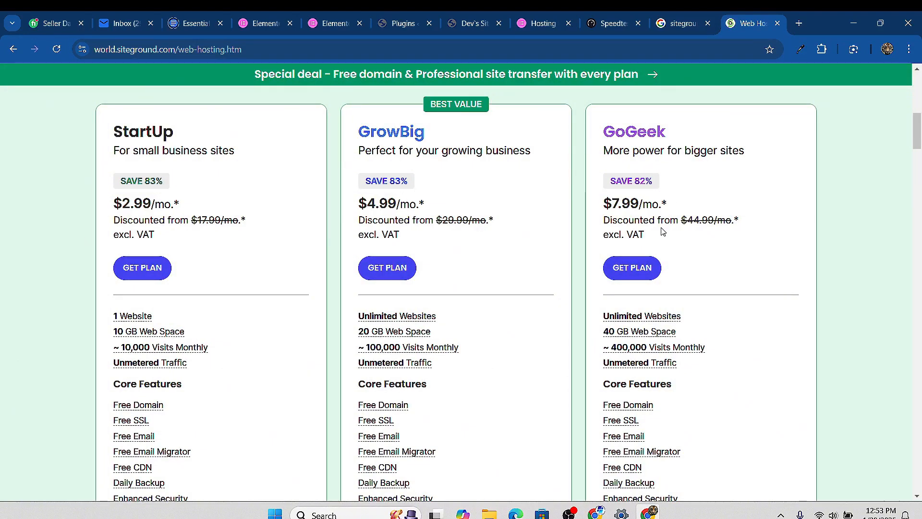
scroll(668, 235, "down", 2)
scroll(673, 158, "up", 3)
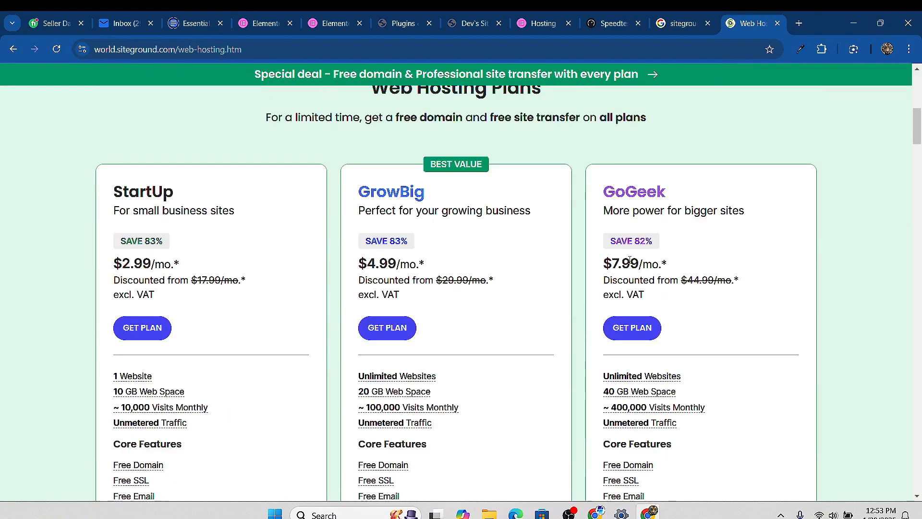
Examine the GoGeek plan's website allowance, web space, monthly visits and core features against the other SiteGround plans
scroll(658, 303, "down", 1)
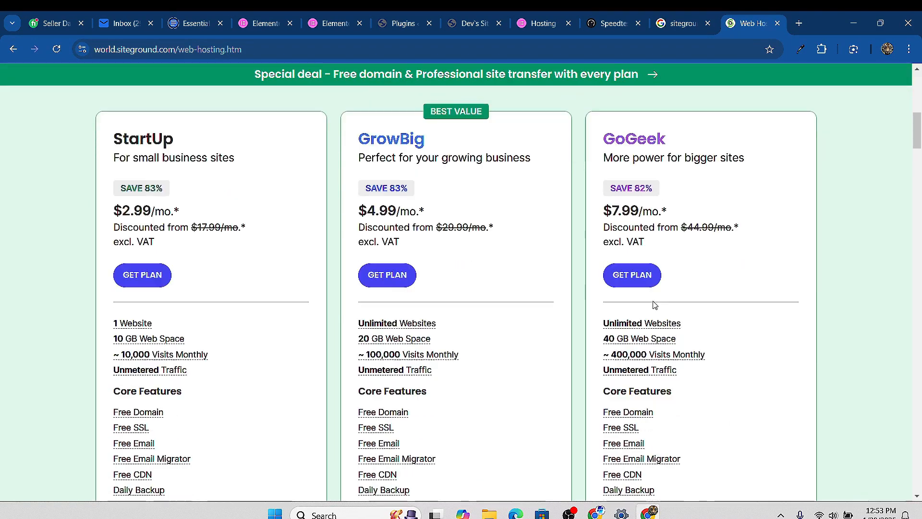
scroll(661, 295, "down", 2)
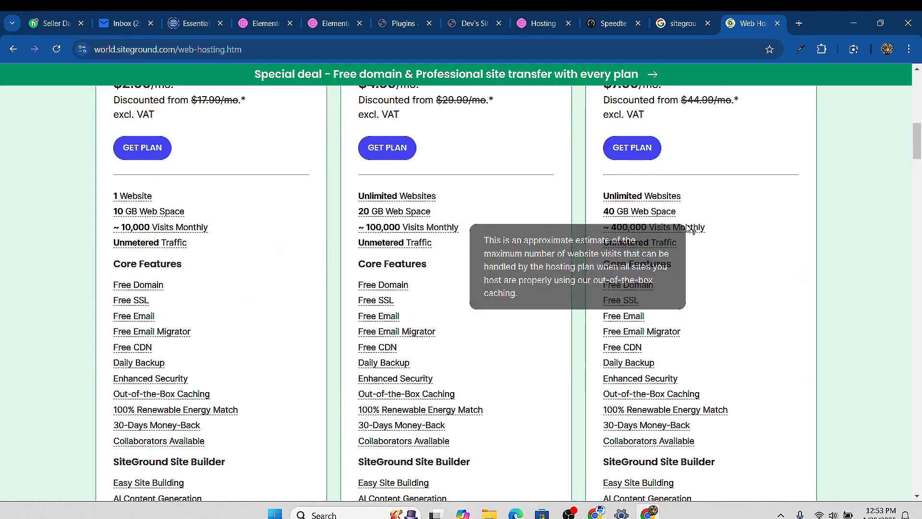
mouse_move(671, 229)
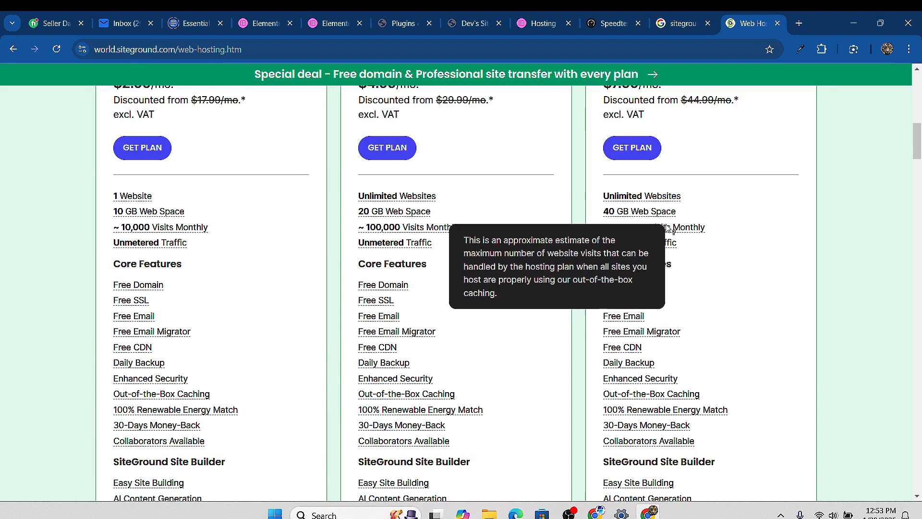
mouse_move(668, 392)
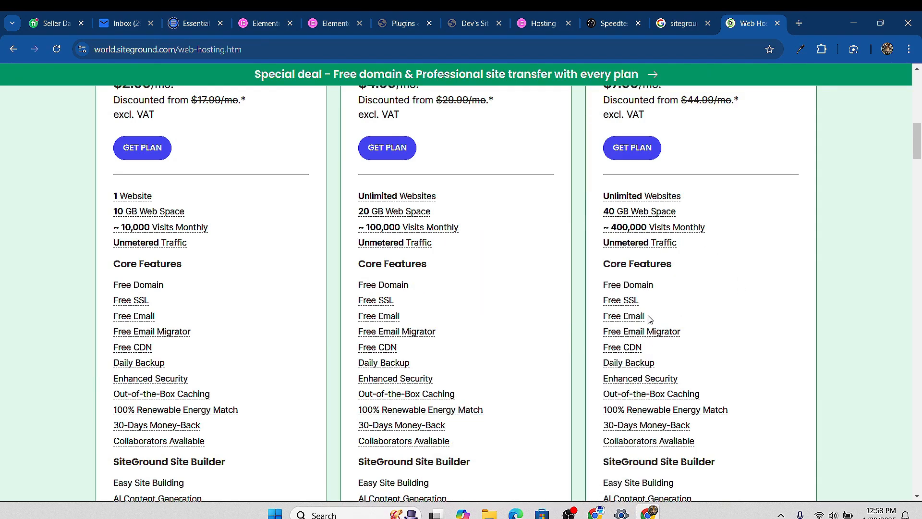
scroll(664, 382, "down", 1)
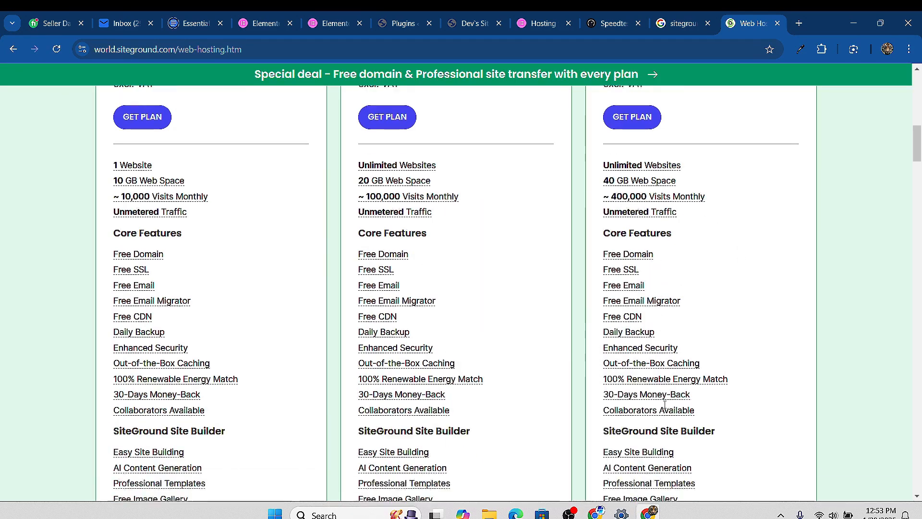
mouse_move(659, 135)
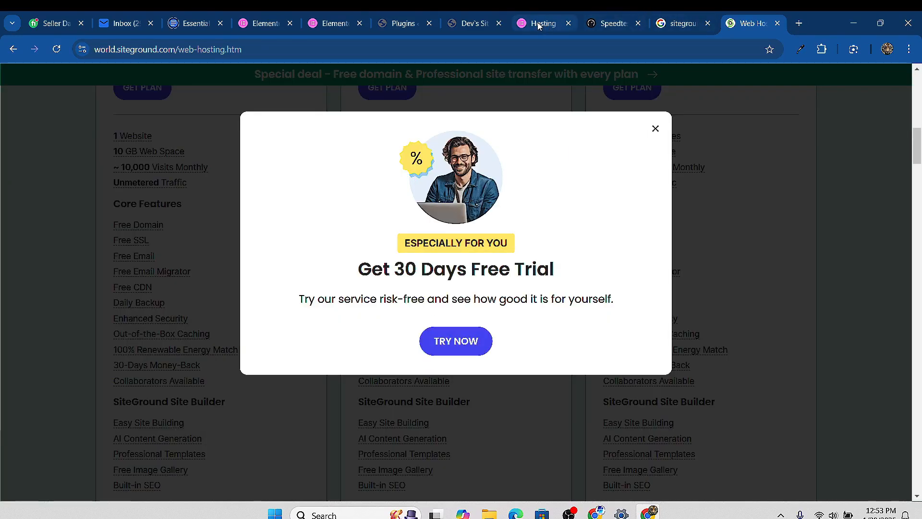
Glance back at the Elementor plan prices, search Google for hostinger cloud hosting, and open Hostinger's managed cloud hosting page
left_click(539, 25)
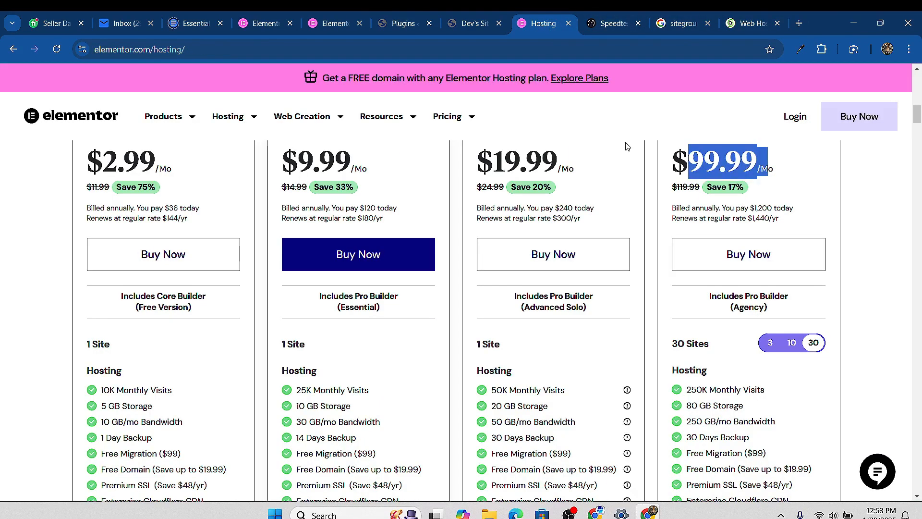
left_click(681, 23)
triple_click(330, 85)
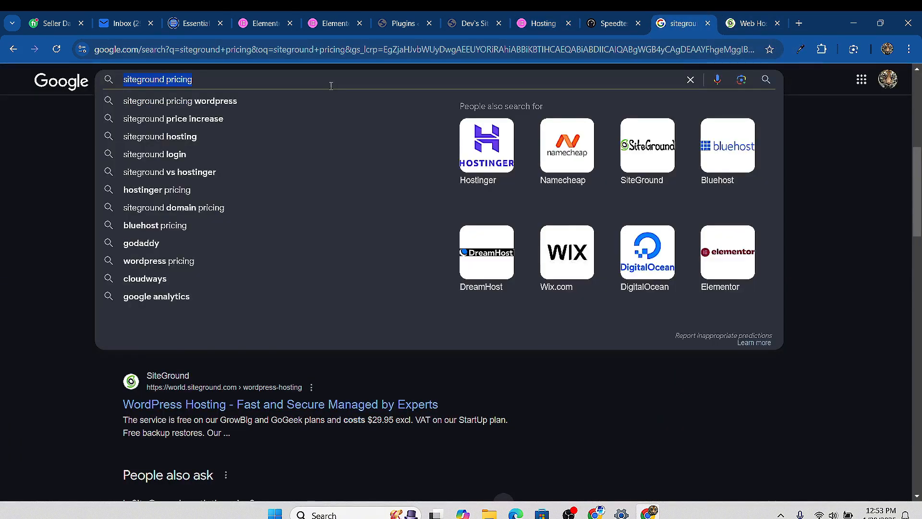
type("hosting")
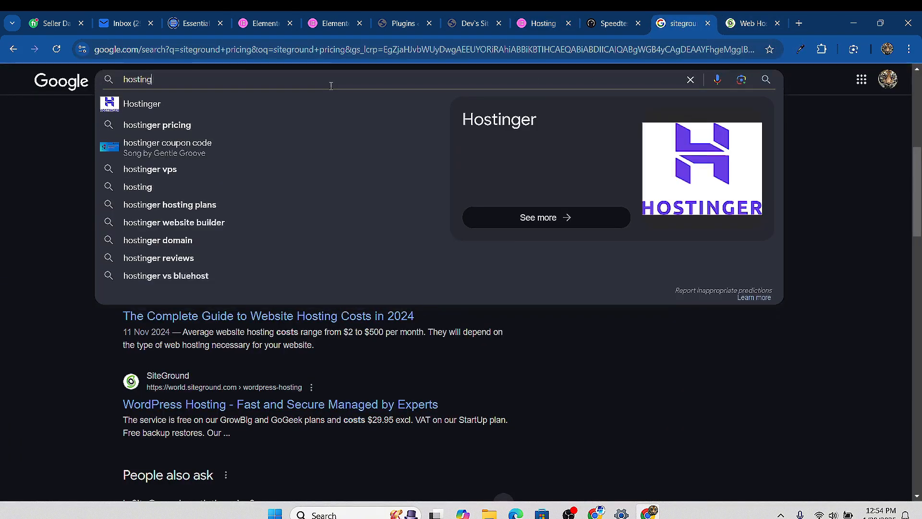
type("er cloud")
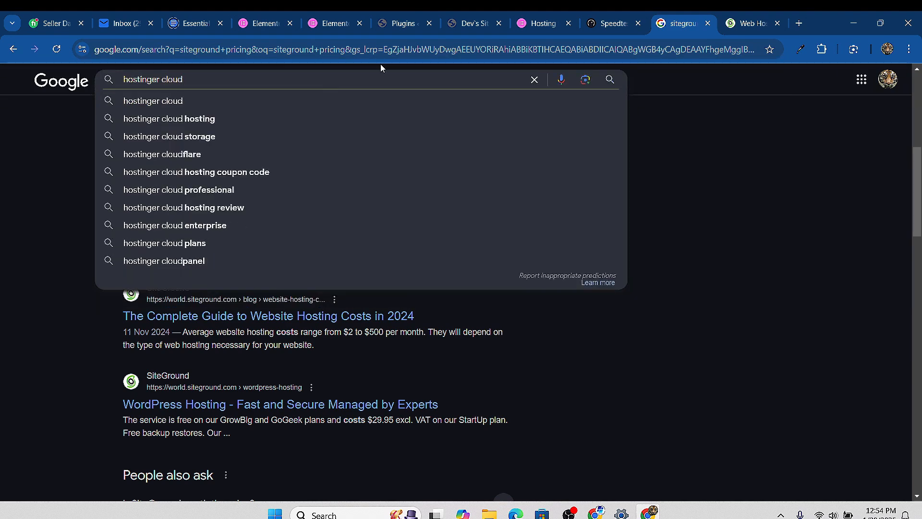
left_click(247, 117)
scroll(194, 307, "down", 5)
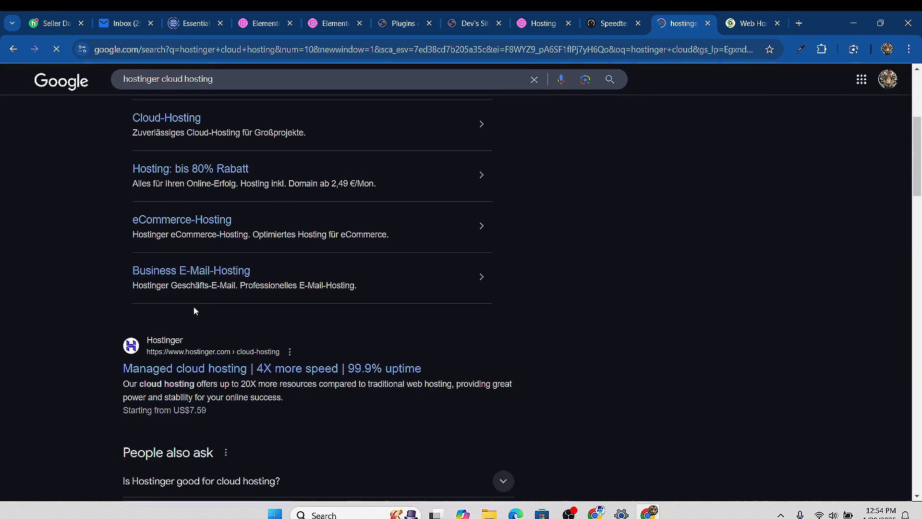
left_click(203, 309)
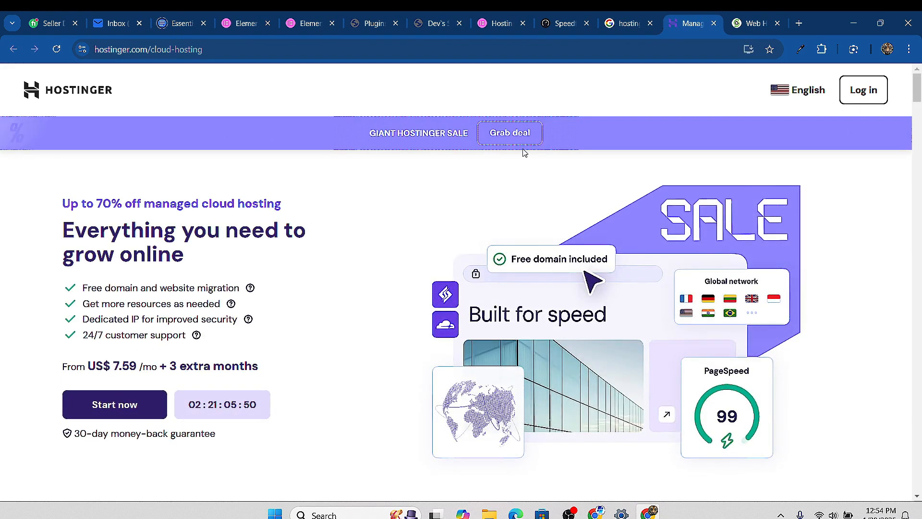
Decline Hostinger's cookies and compare the prices and monthly visits of the Cloud Startup, Professional and Enterprise plans
scroll(304, 220, "down", 6)
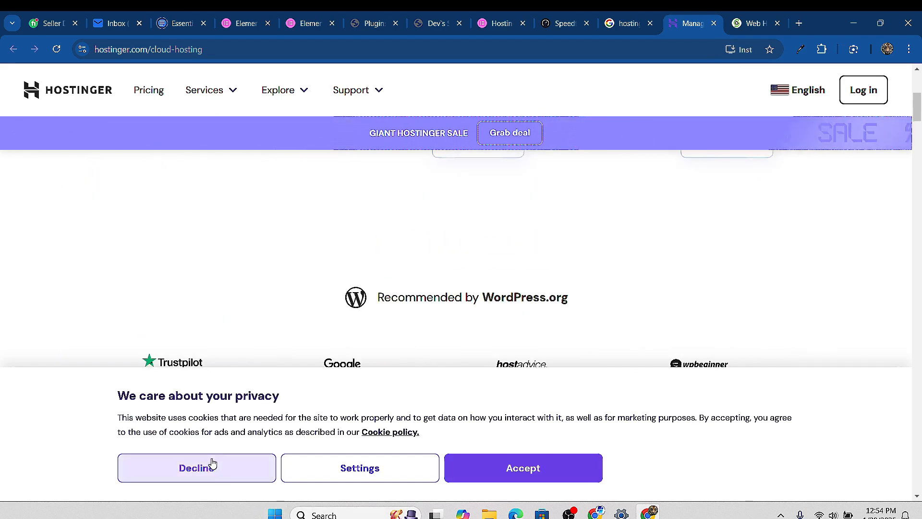
left_click(196, 468)
scroll(345, 329, "down", 8)
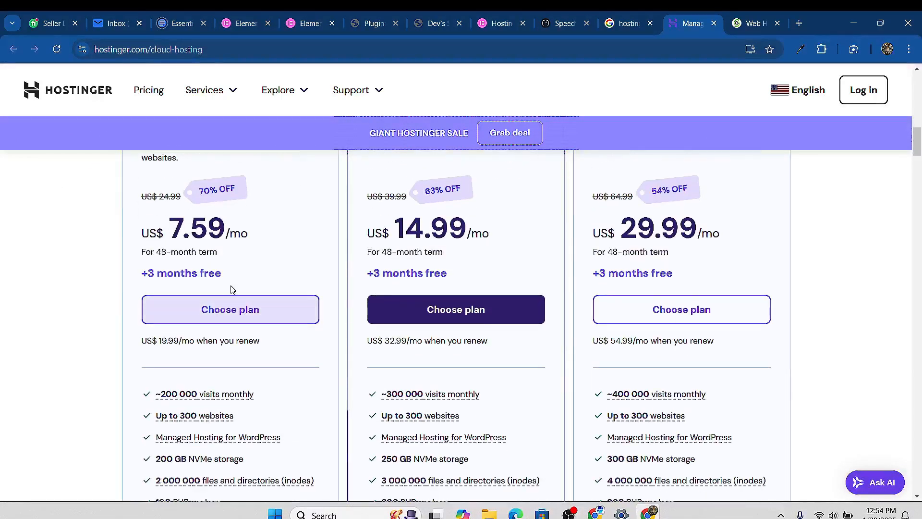
scroll(235, 302, "up", 1)
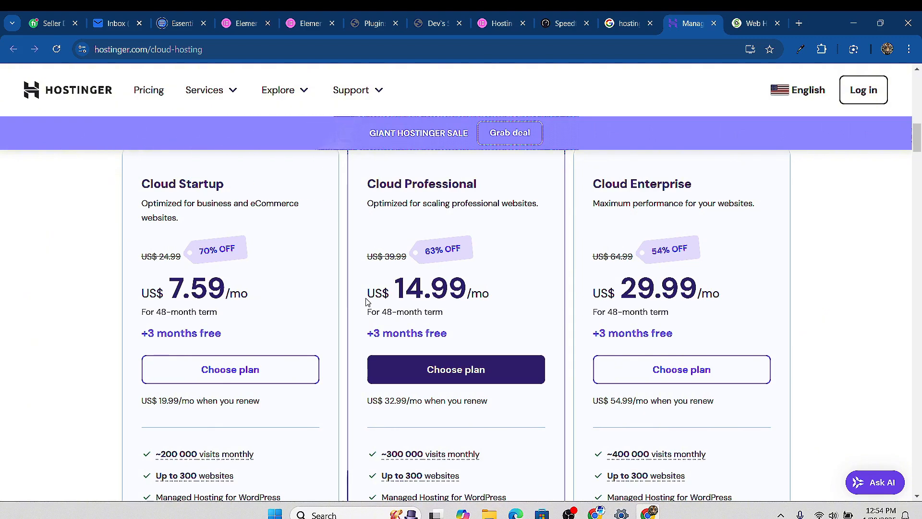
scroll(454, 249, "down", 1)
scroll(454, 249, "up", 1)
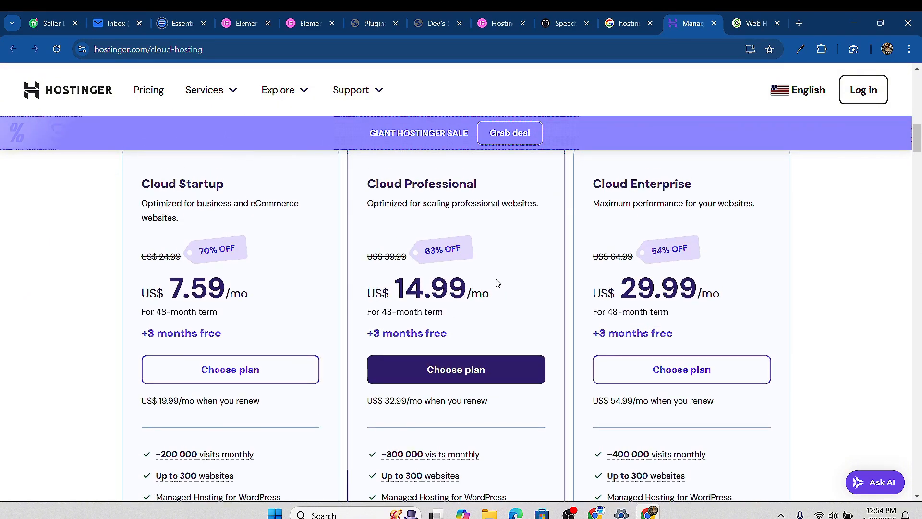
Examine the Cloud Professional plan's monthly visits and website allowance on Hostinger's cloud hosting page
scroll(463, 288, "down", 2)
scroll(475, 259, "down", 2)
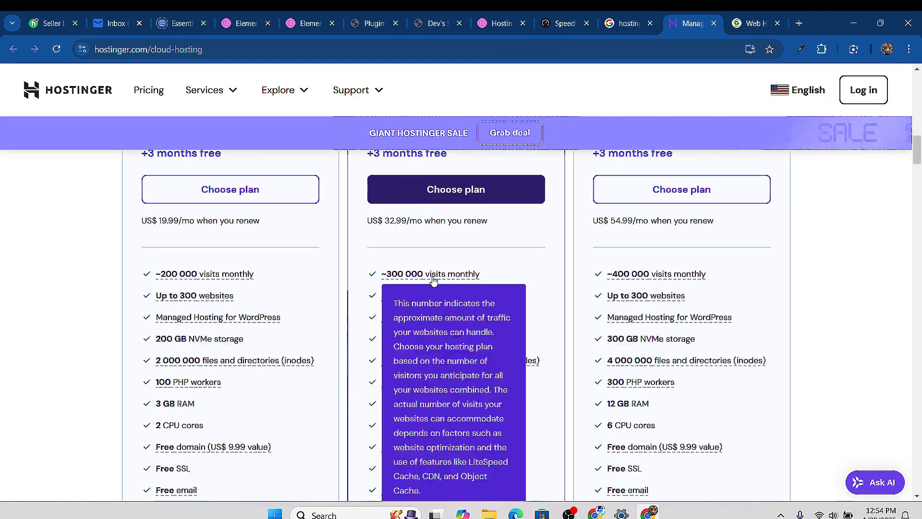
mouse_move(447, 298)
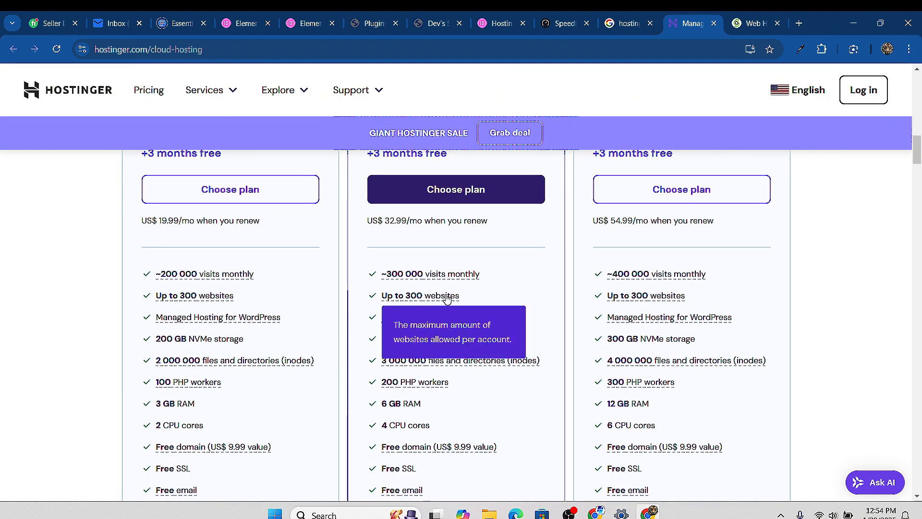
scroll(559, 292, "up", 5)
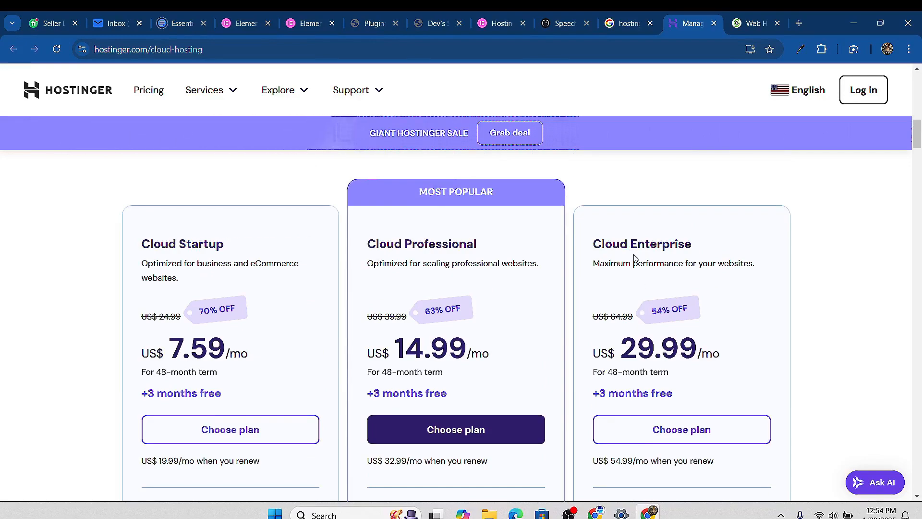
Examine the Cloud Enterprise plan's price, website allowance, storage, PHP workers, RAM and CPU cores against the other Hostinger cloud plans
scroll(648, 265, "down", 1)
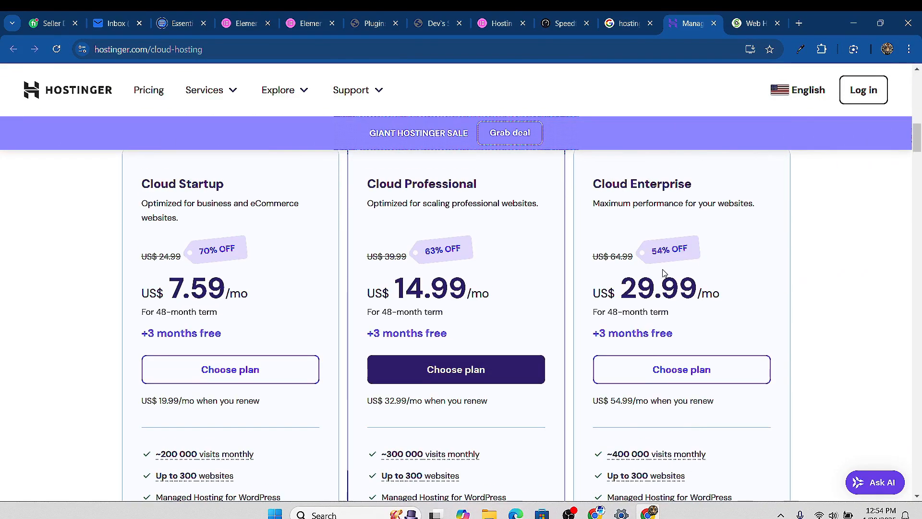
scroll(663, 273, "down", 5)
scroll(658, 240, "up", 4)
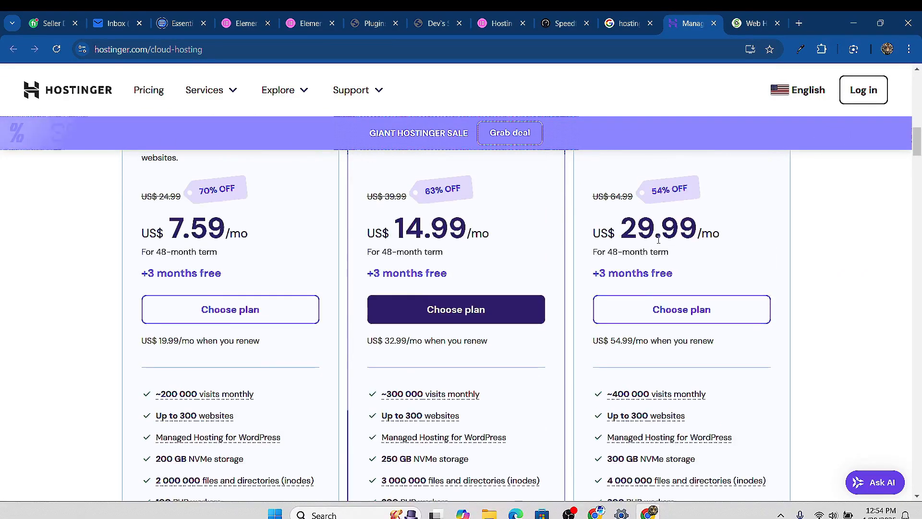
scroll(659, 239, "down", 3)
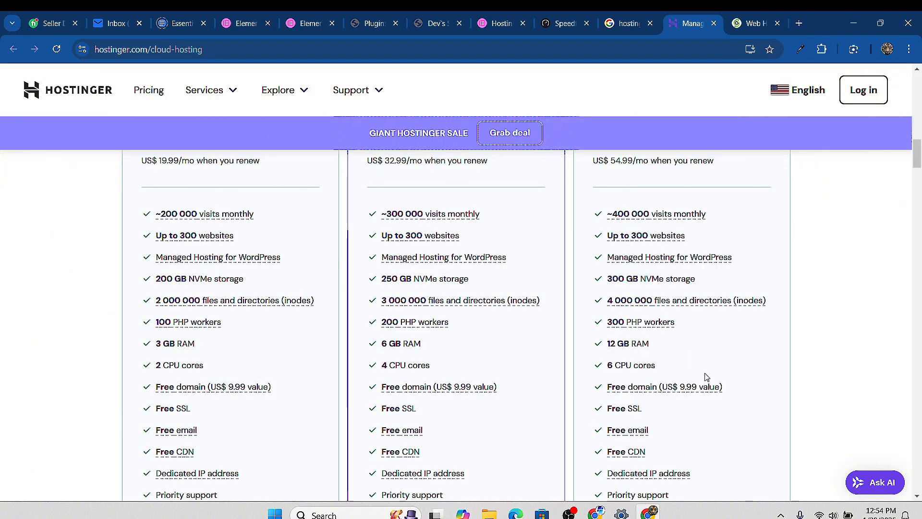
scroll(706, 377, "up", 3)
mouse_move(649, 368)
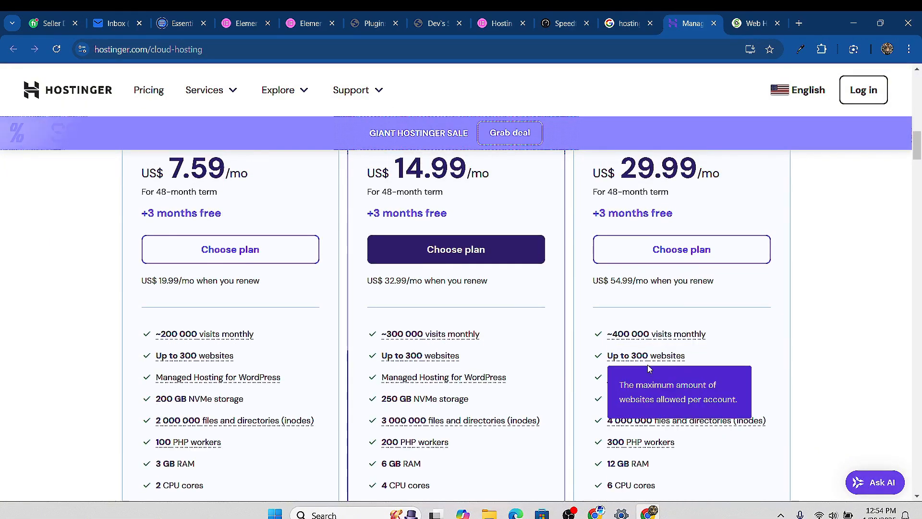
scroll(668, 368, "down", 3)
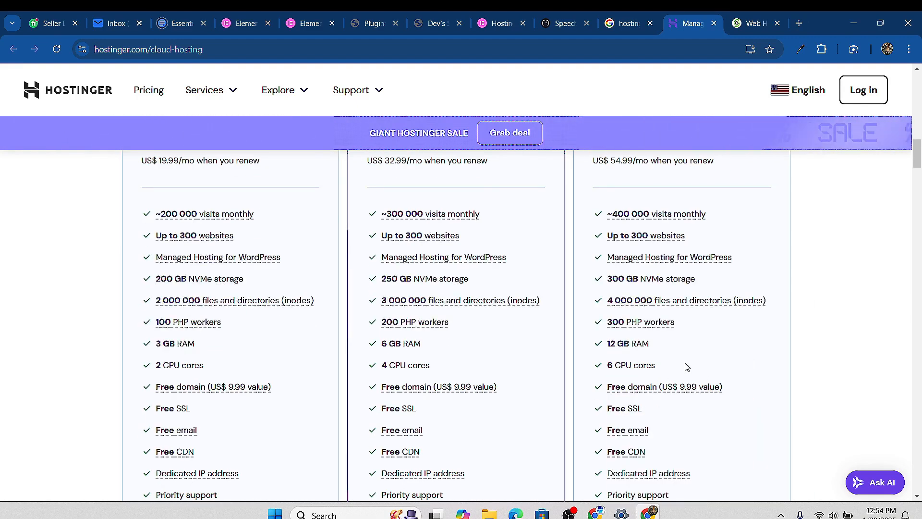
scroll(639, 359, "down", 1)
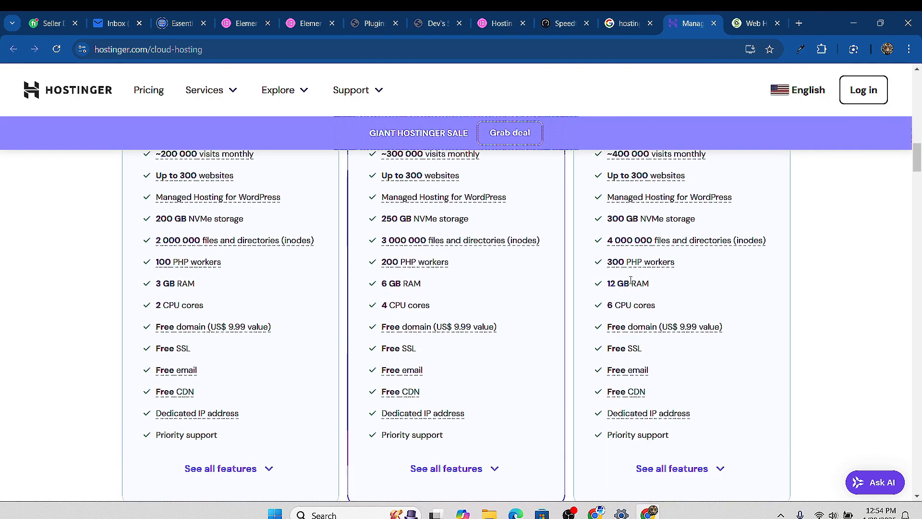
Compare the sites, monthly visits and storage of Elementor's 30-site Agency hosting plan with Hostinger's Cloud Enterprise plan, ending on Elementor's page
left_click(499, 23)
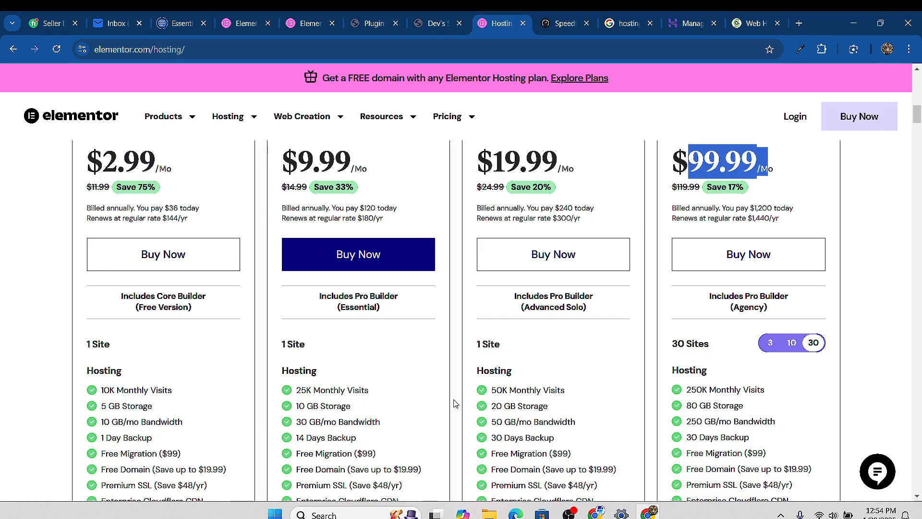
scroll(473, 331, "down", 3)
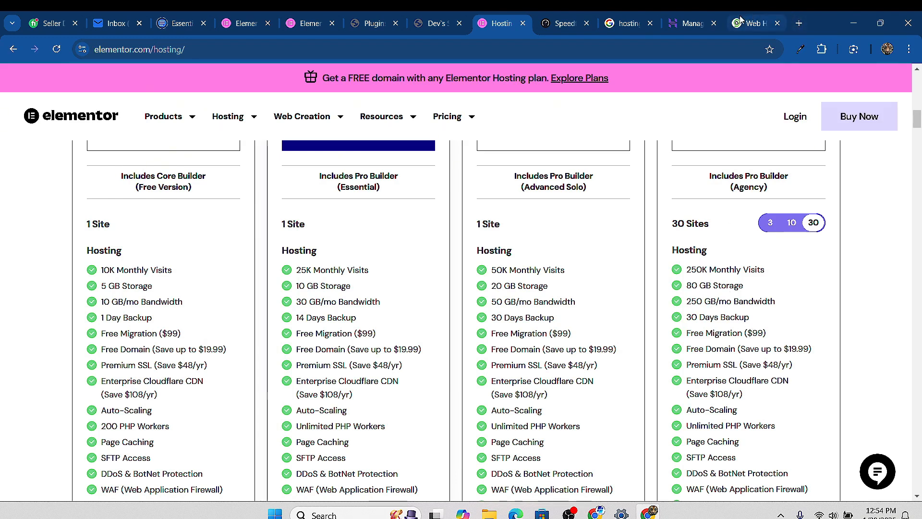
left_click(694, 23)
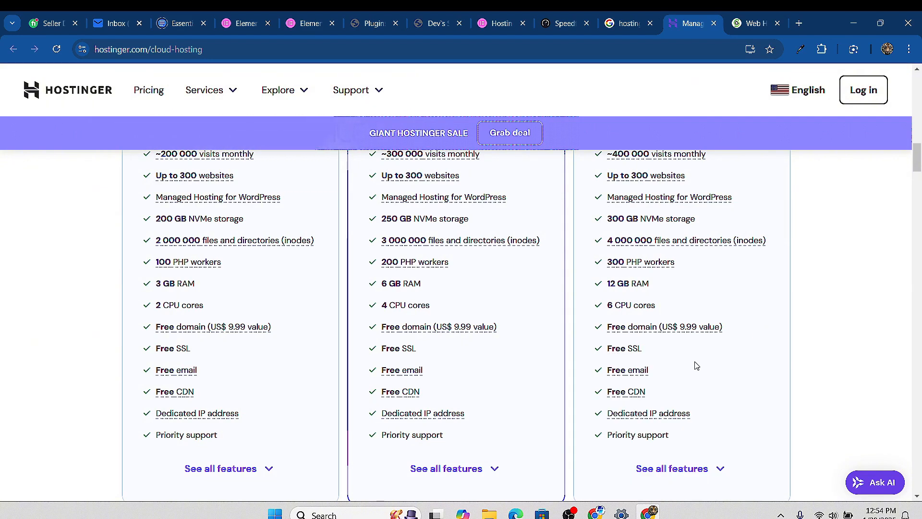
scroll(691, 245, "up", 1)
mouse_move(722, 310)
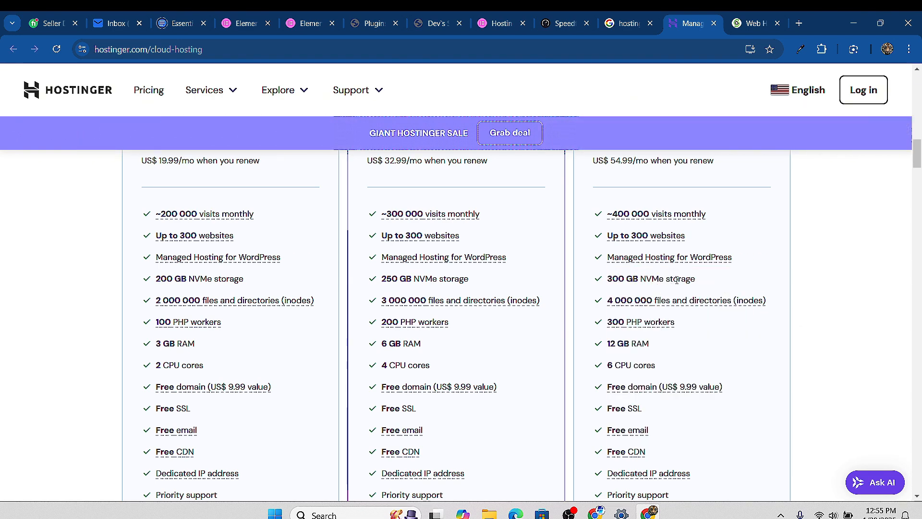
scroll(677, 280, "up", 2)
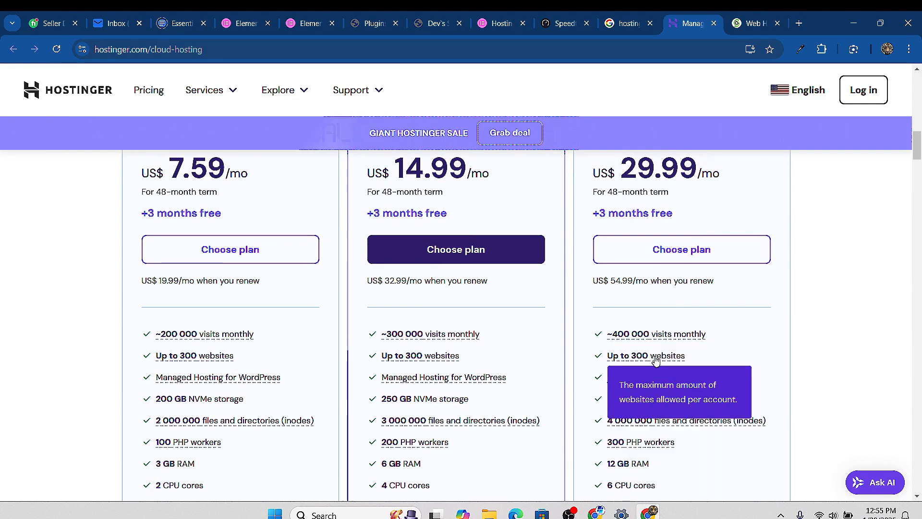
left_click(493, 26)
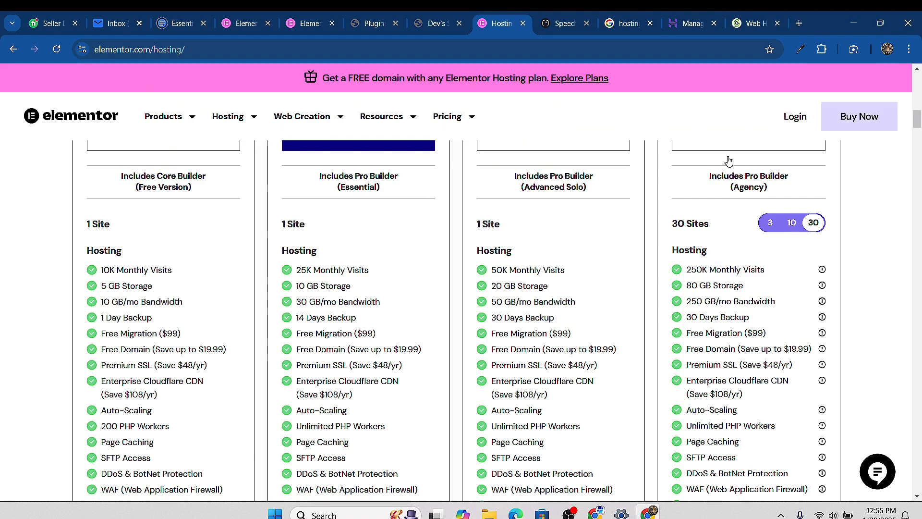
scroll(738, 290, "up", 1)
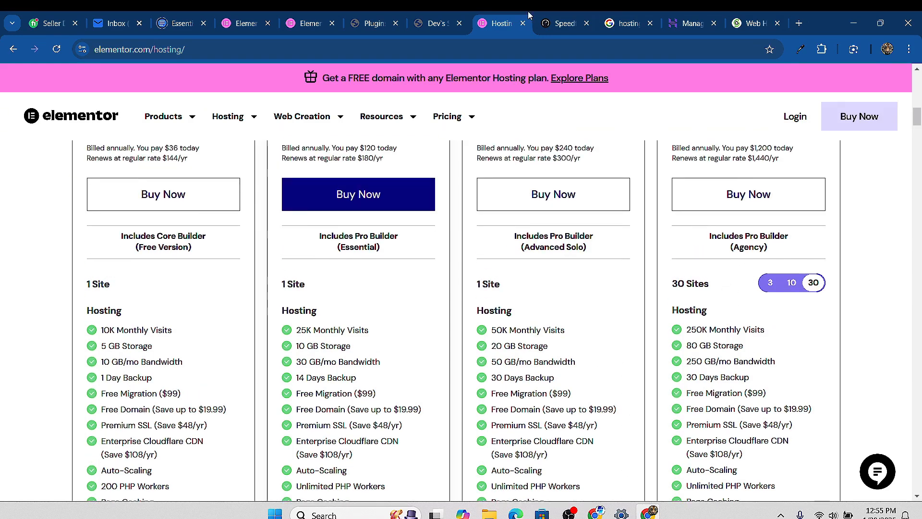